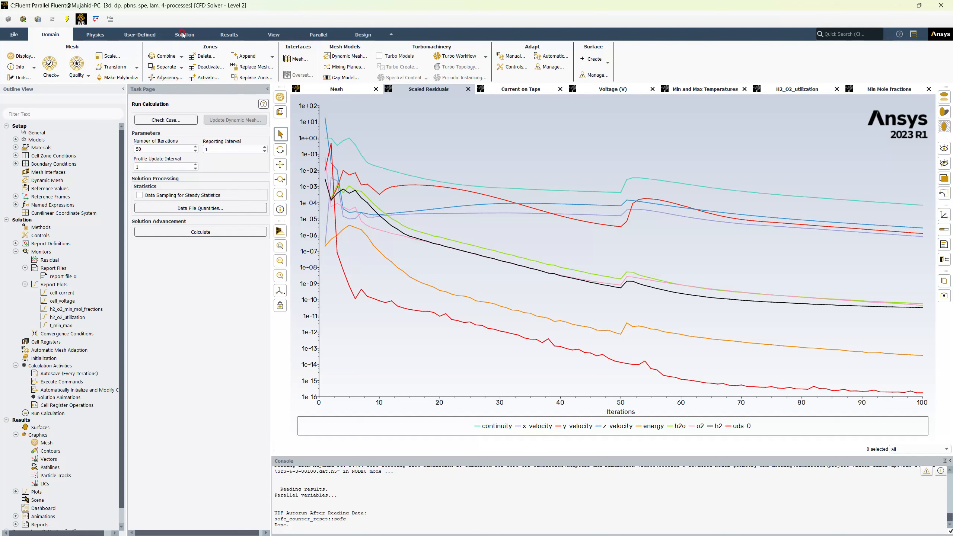
- Review the solution's under-relaxation factors and the multigrid cycle types and stabilization methods in the advanced solution controls
{"action": "left_click", "coordinate": [178, 40]}
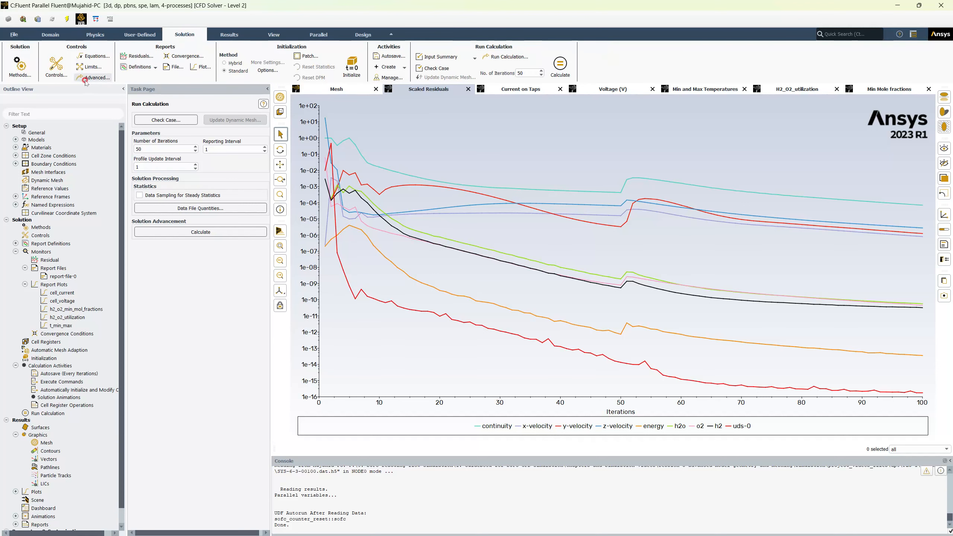
{"action": "left_click", "coordinate": [56, 64]}
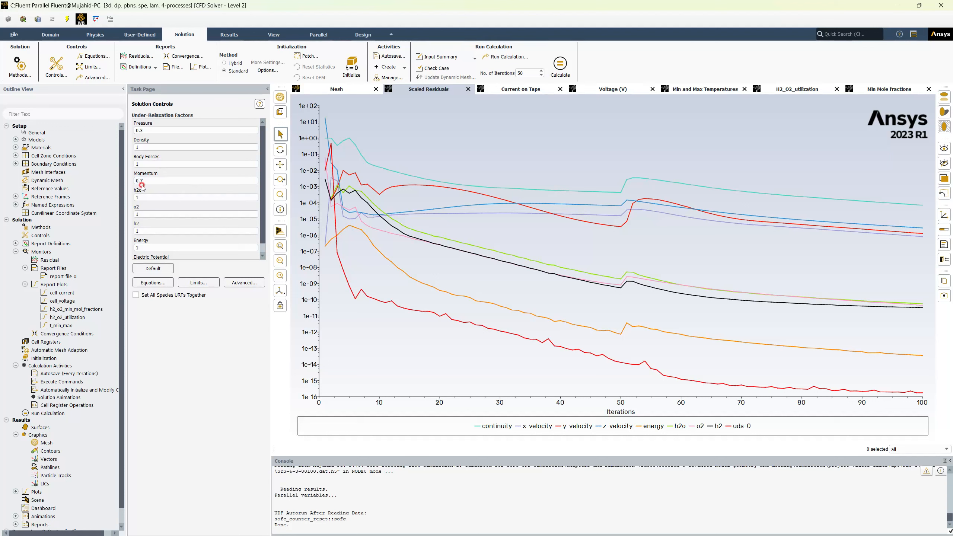
{"action": "left_click", "coordinate": [94, 78]}
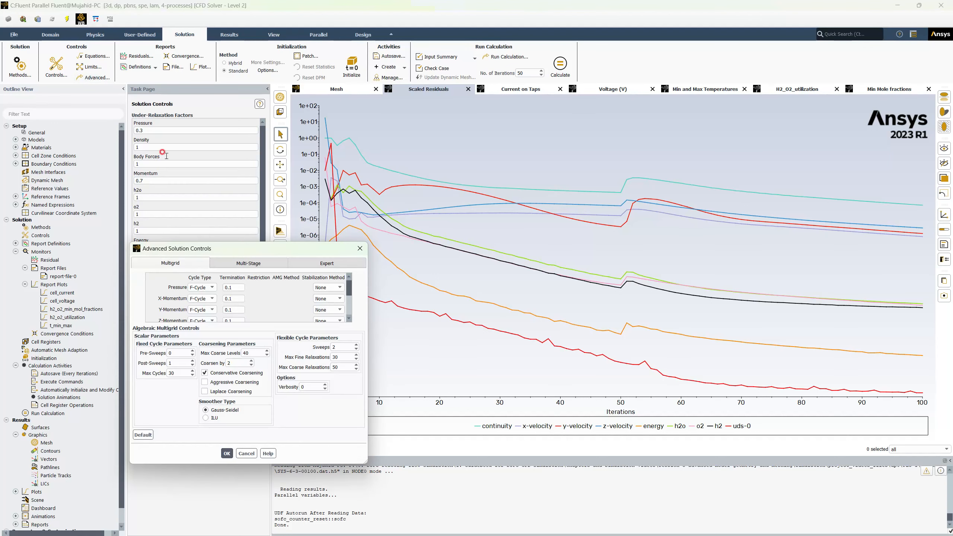
{"action": "left_click_drag", "start_coordinate": [211, 249], "coordinate": [206, 136]}
{"action": "scroll", "coordinate": [253, 191], "scroll_direction": "down", "scroll_amount": 3}
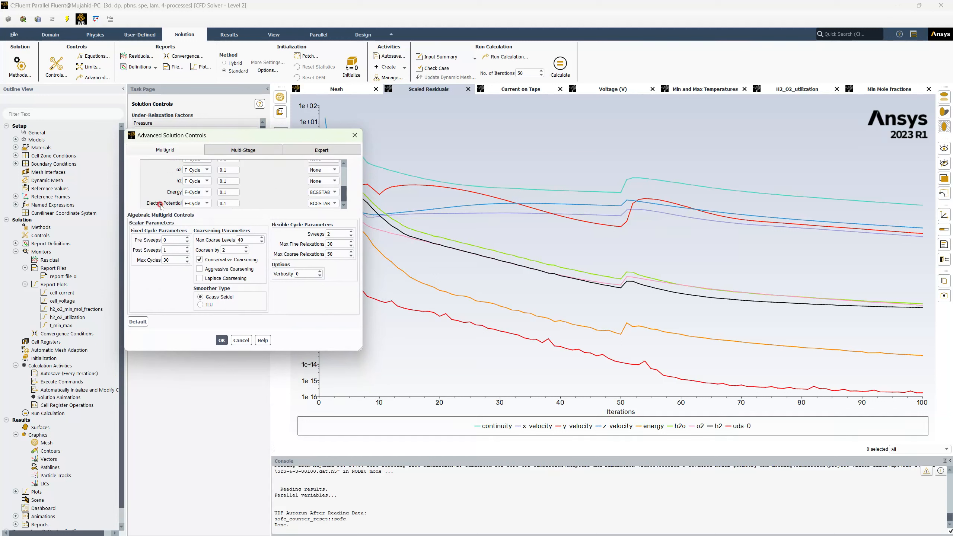
{"action": "scroll", "coordinate": [301, 193], "scroll_direction": "up", "scroll_amount": 3}
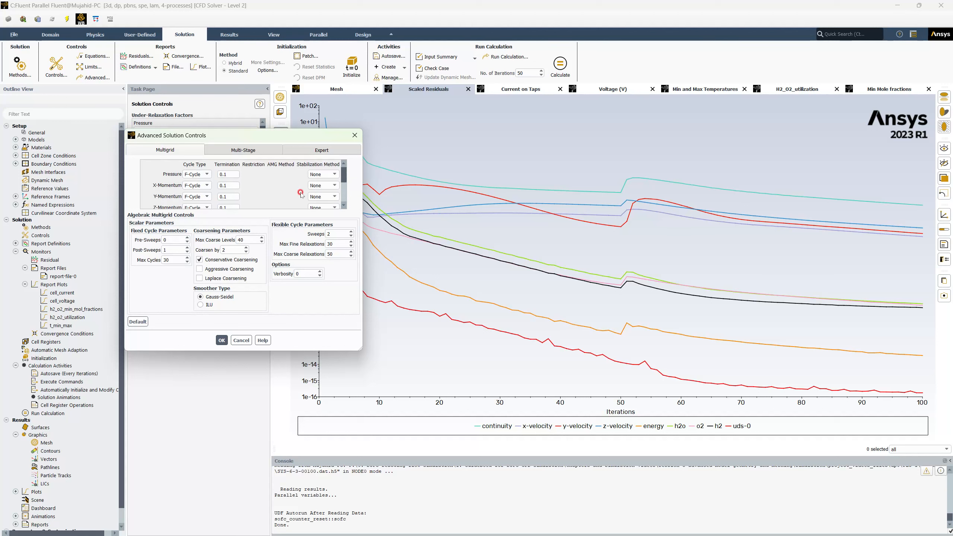
{"action": "left_click", "coordinate": [221, 340]}
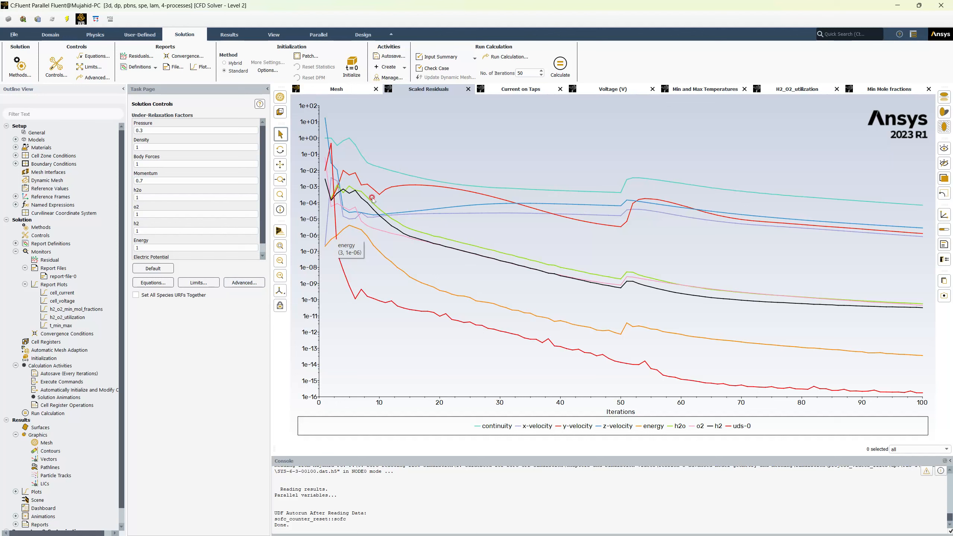
- Review the current, voltage, temperature, H2/O2 utilization and minimum mole fraction plots, and return to the mesh view
{"action": "left_click", "coordinate": [521, 90]}
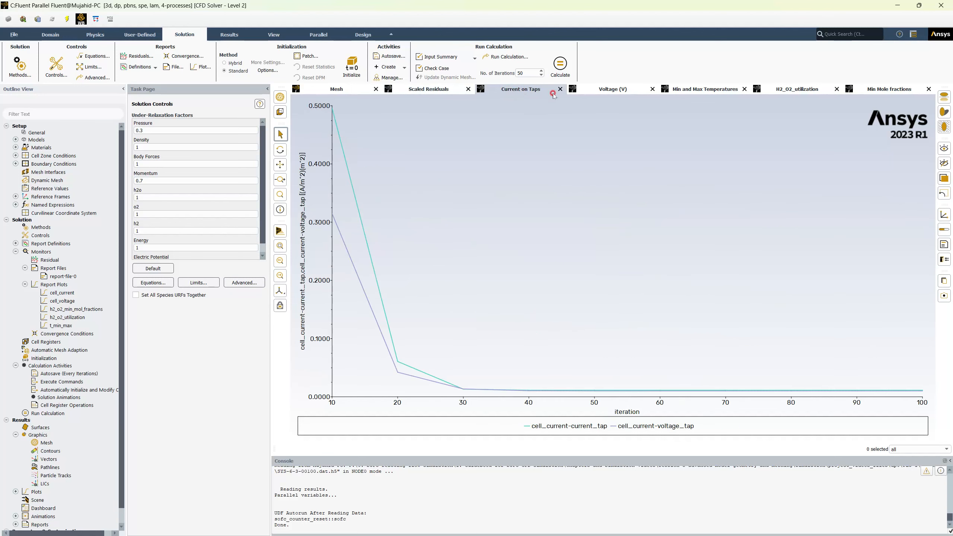
{"action": "left_click", "coordinate": [614, 91]}
{"action": "left_click", "coordinate": [724, 91]}
{"action": "left_click", "coordinate": [803, 90]}
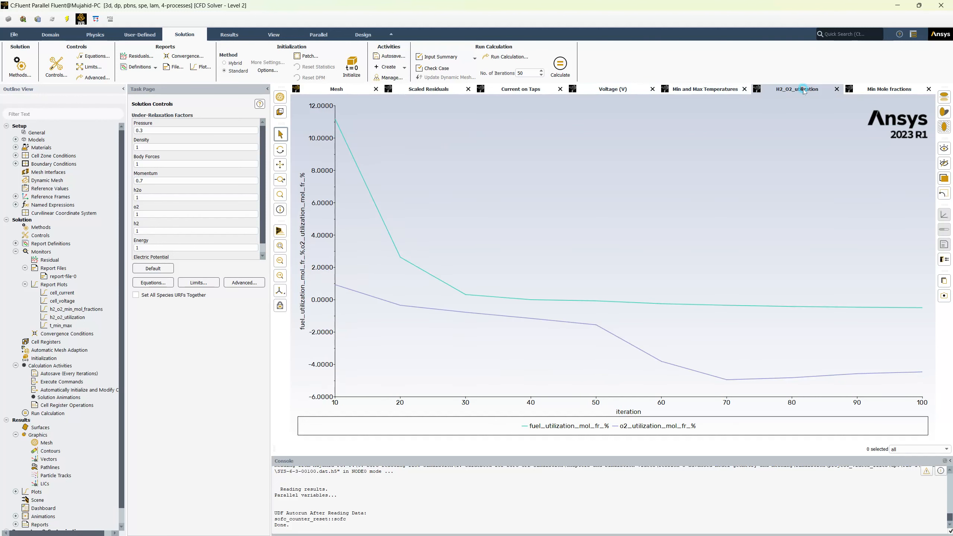
{"action": "left_click", "coordinate": [875, 89]}
{"action": "left_click", "coordinate": [343, 87]}
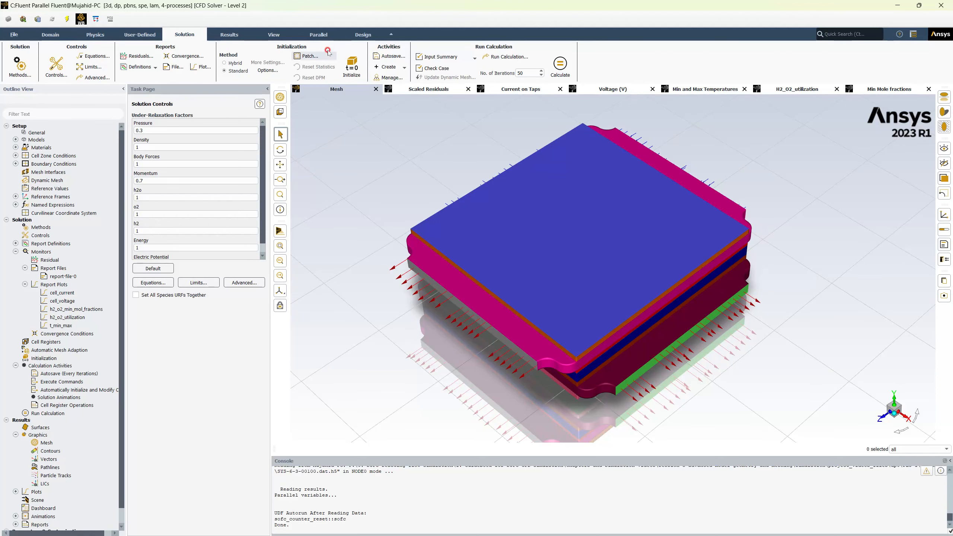
- Enable automatic initialization and case modification in the calculation activities
{"action": "left_click", "coordinate": [389, 68]}
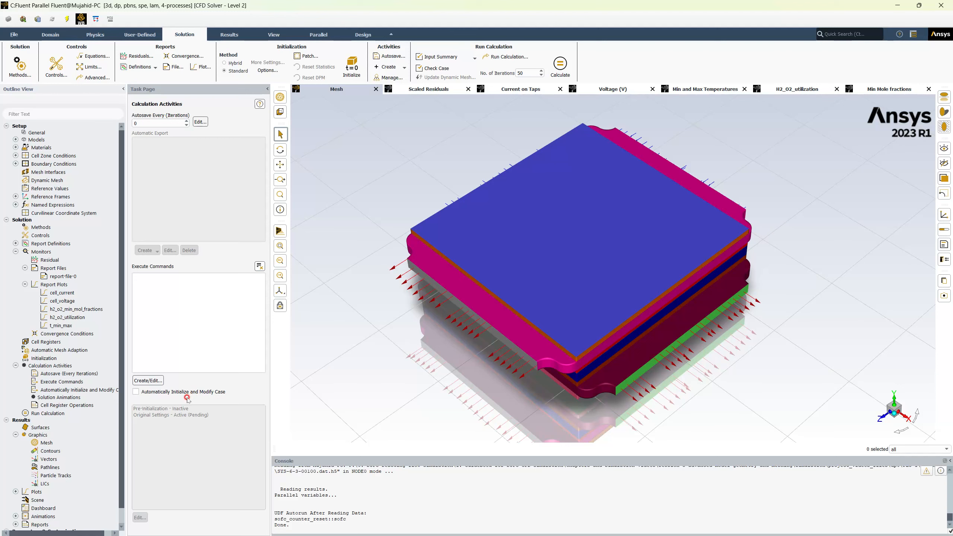
{"action": "left_click", "coordinate": [136, 392]}
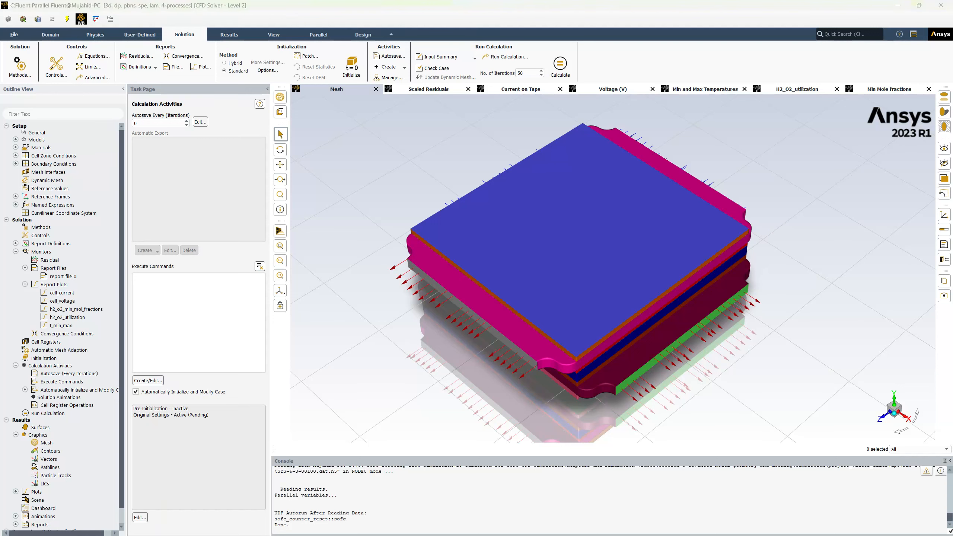
- Switch to the SOFC guidebook in Word and read chapter 4 on automatic case modification and contour plots
{"action": "key", "text": "alt+Tab"}
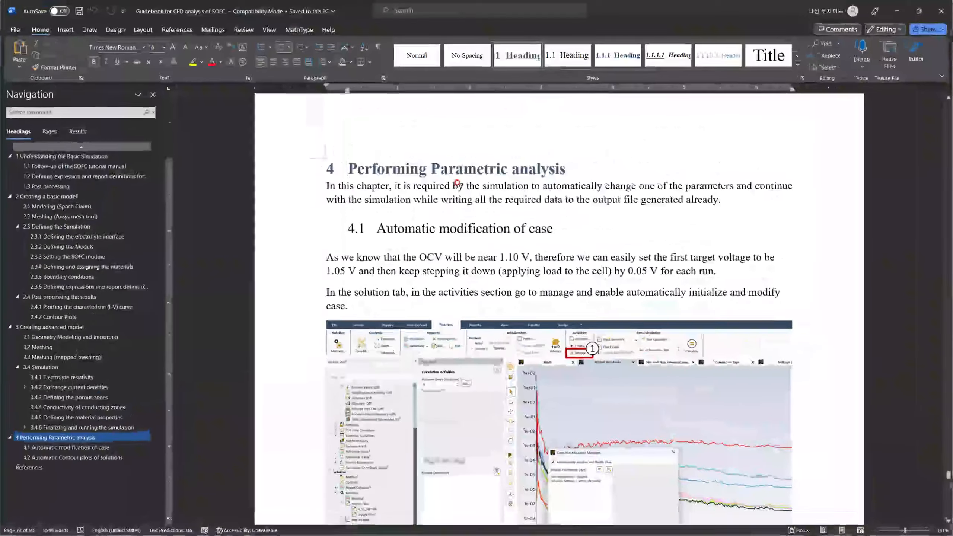
{"action": "scroll", "coordinate": [396, 174], "scroll_direction": "down", "scroll_amount": 10}
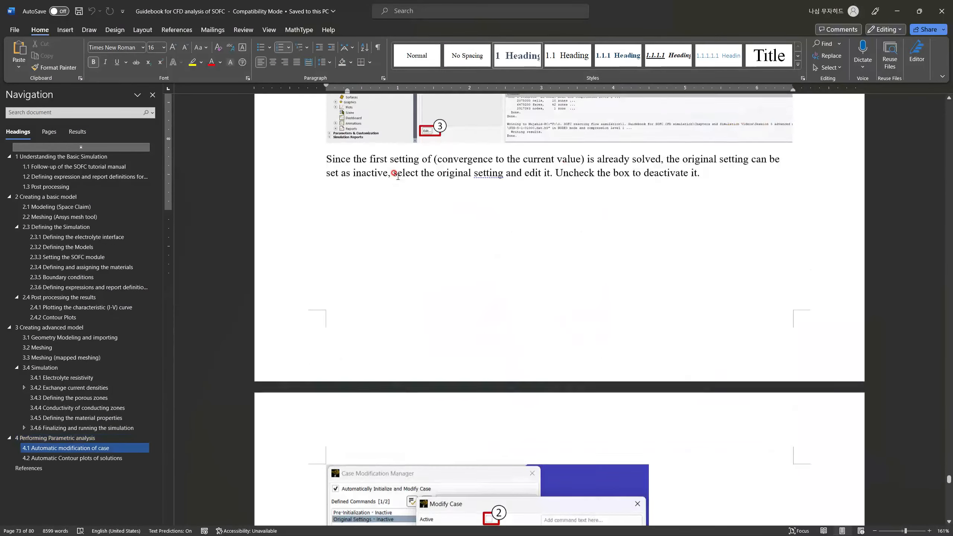
{"action": "scroll", "coordinate": [396, 175], "scroll_direction": "down", "scroll_amount": 15}
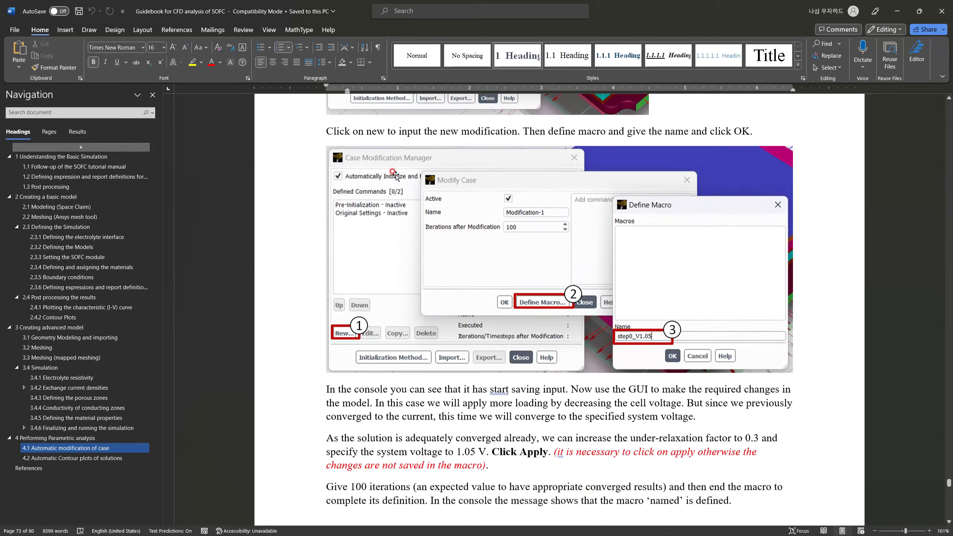
{"action": "scroll", "coordinate": [395, 174], "scroll_direction": "down", "scroll_amount": 15}
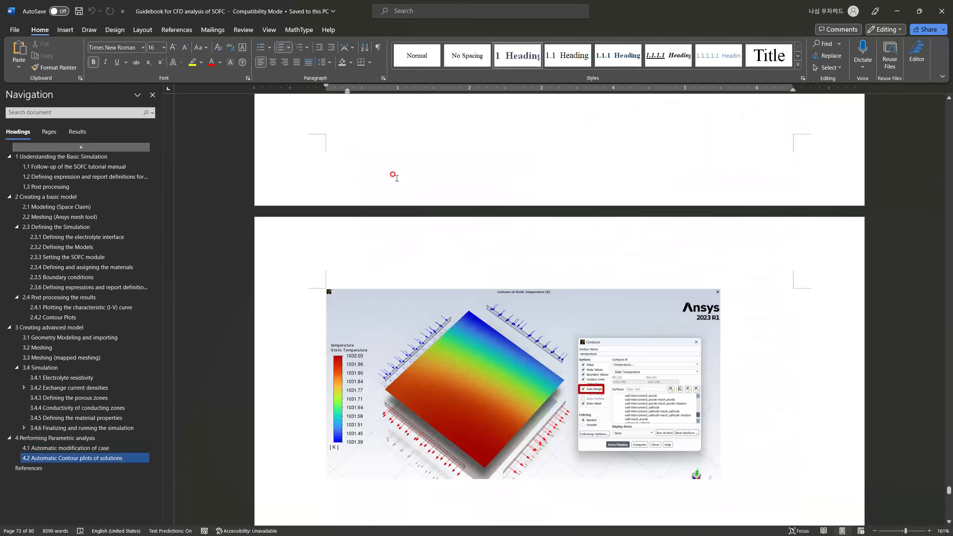
{"action": "scroll", "coordinate": [394, 174], "scroll_direction": "down", "scroll_amount": 2}
{"action": "scroll", "coordinate": [394, 174], "scroll_direction": "up", "scroll_amount": 6}
{"action": "scroll", "coordinate": [394, 174], "scroll_direction": "down", "scroll_amount": 2}
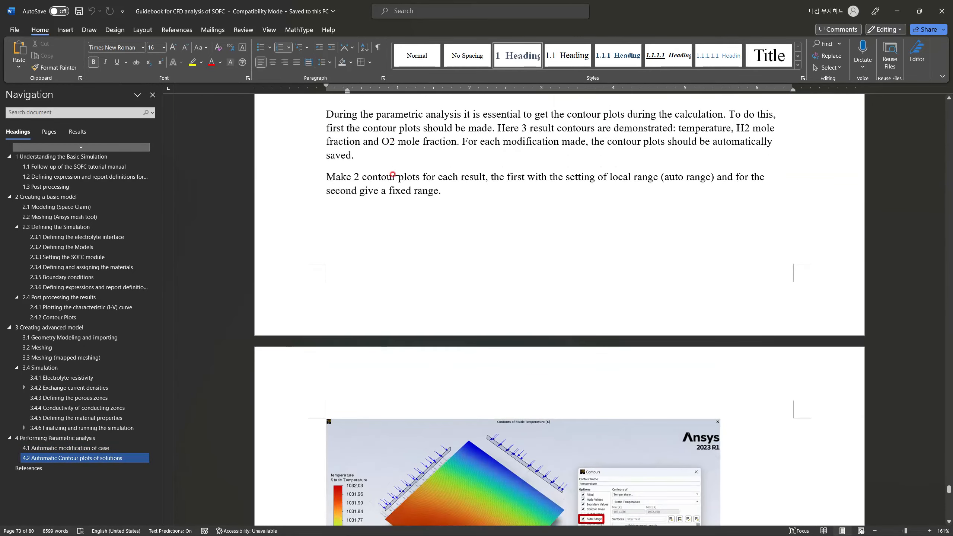
{"action": "scroll", "coordinate": [396, 176], "scroll_direction": "down", "scroll_amount": 14}
{"action": "scroll", "coordinate": [395, 177], "scroll_direction": "up", "scroll_amount": 19}
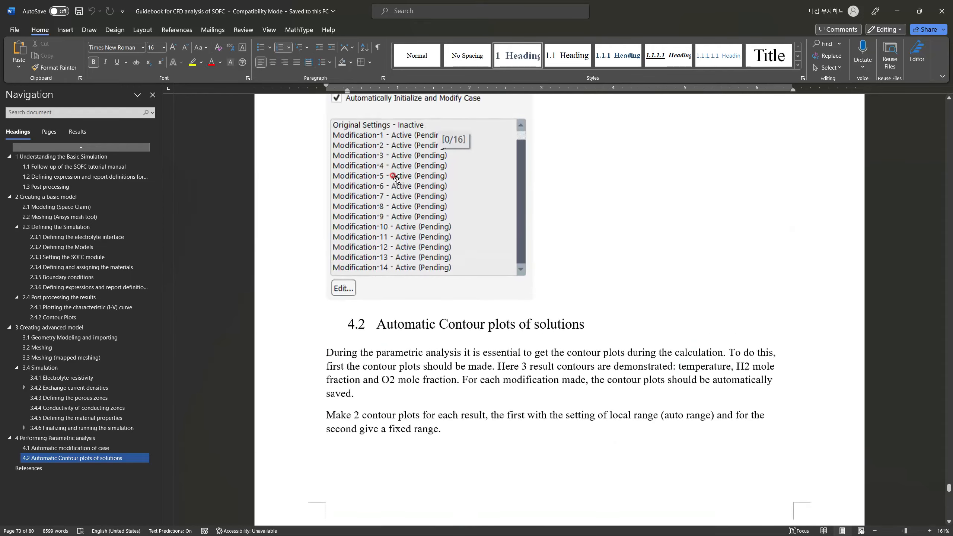
{"action": "scroll", "coordinate": [396, 179], "scroll_direction": "up", "scroll_amount": 10}
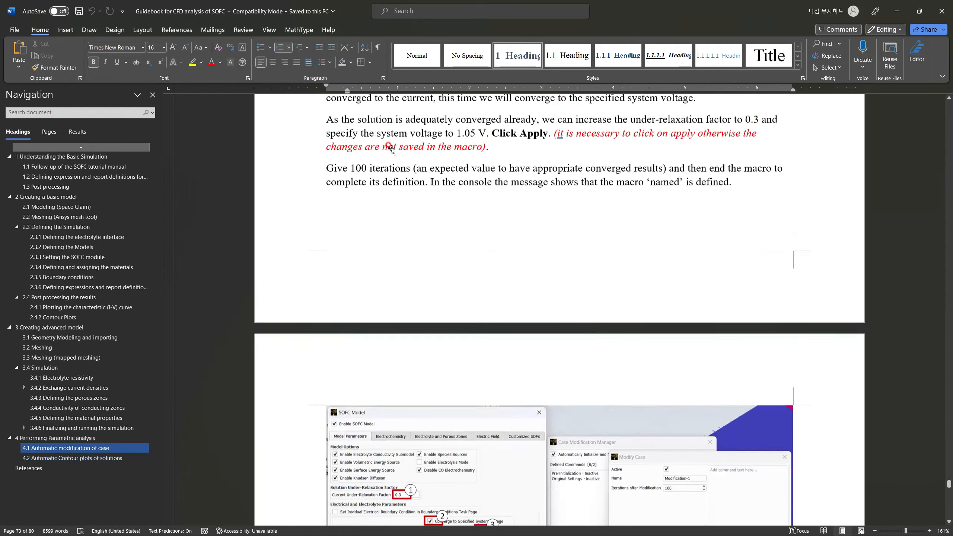
{"action": "scroll", "coordinate": [390, 148], "scroll_direction": "up", "scroll_amount": 13}
{"action": "scroll", "coordinate": [390, 149], "scroll_direction": "down", "scroll_amount": 20}
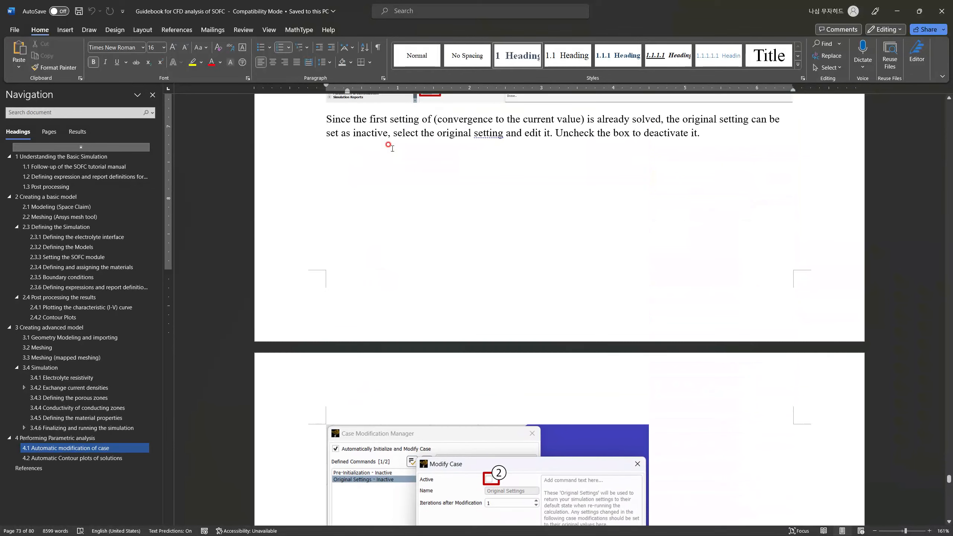
{"action": "scroll", "coordinate": [390, 146], "scroll_direction": "up", "scroll_amount": 13}
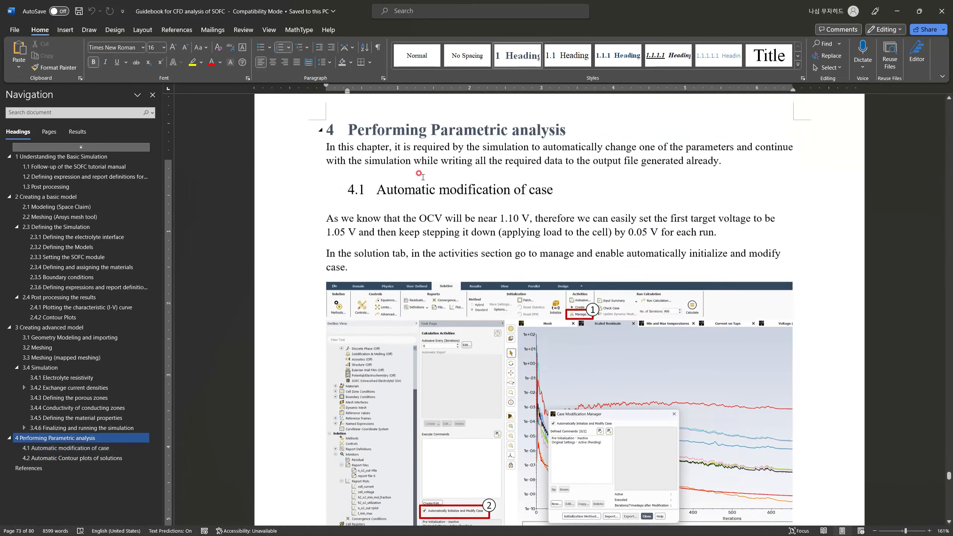
{"action": "scroll", "coordinate": [419, 174], "scroll_direction": "up", "scroll_amount": 1}
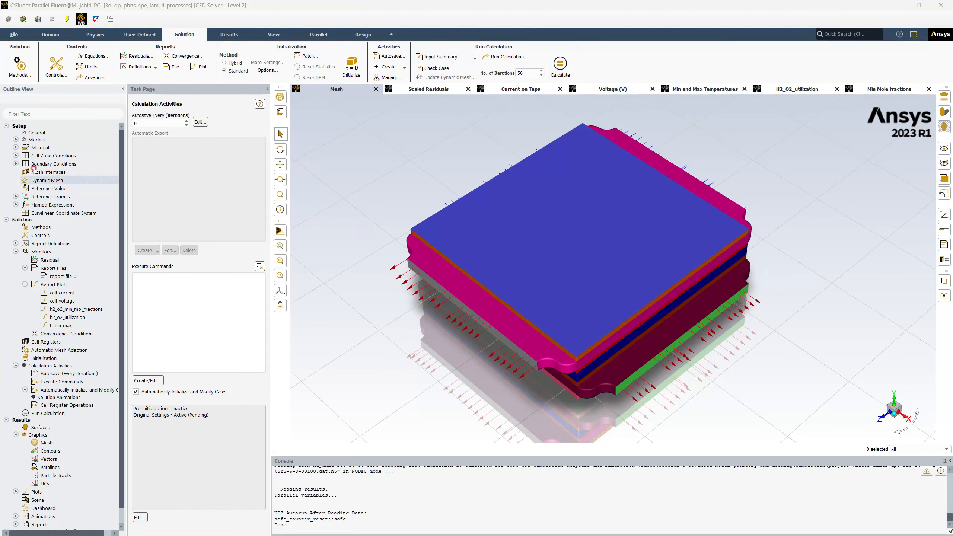
- Inspect the SOFC model's current under-relaxation factor, total system current and electrolyte parameters in Fluent, leaving them as they are
{"action": "left_click", "coordinate": [15, 140]}
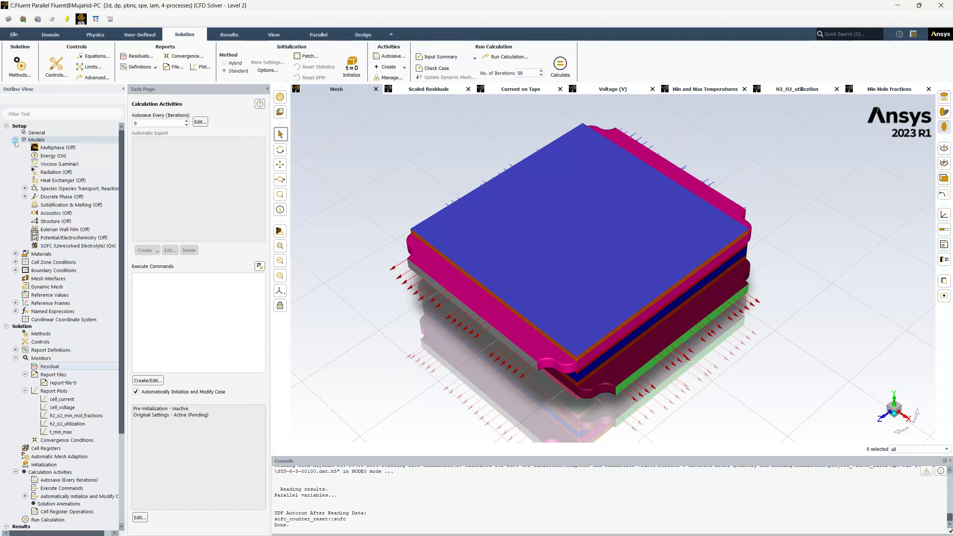
{"action": "double_click", "coordinate": [60, 246]}
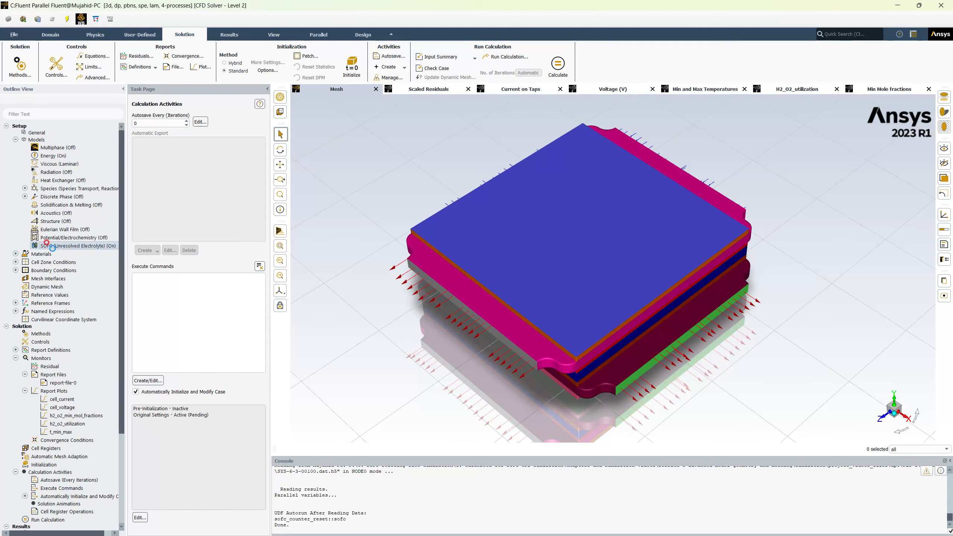
{"action": "left_click", "coordinate": [244, 307]}
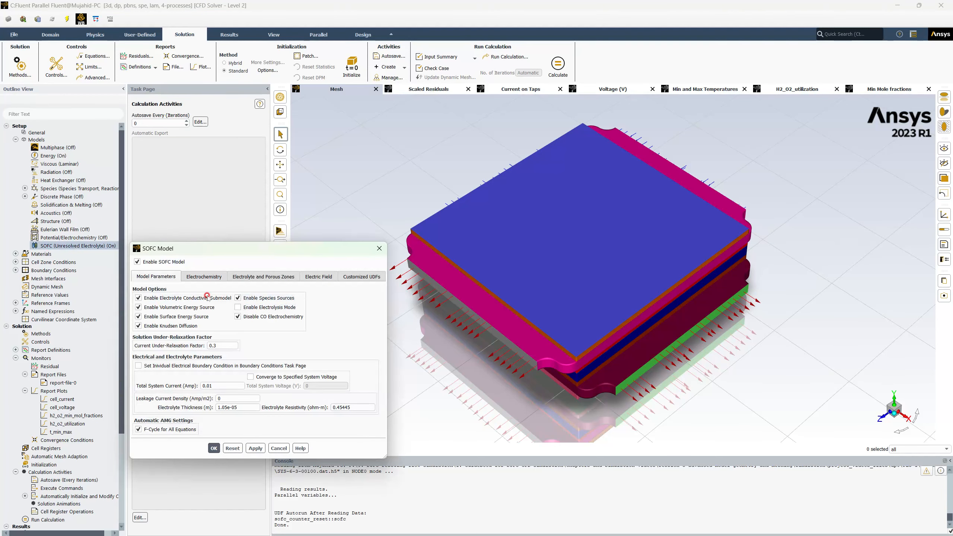
{"action": "left_click", "coordinate": [215, 397]}
{"action": "left_click", "coordinate": [236, 407]}
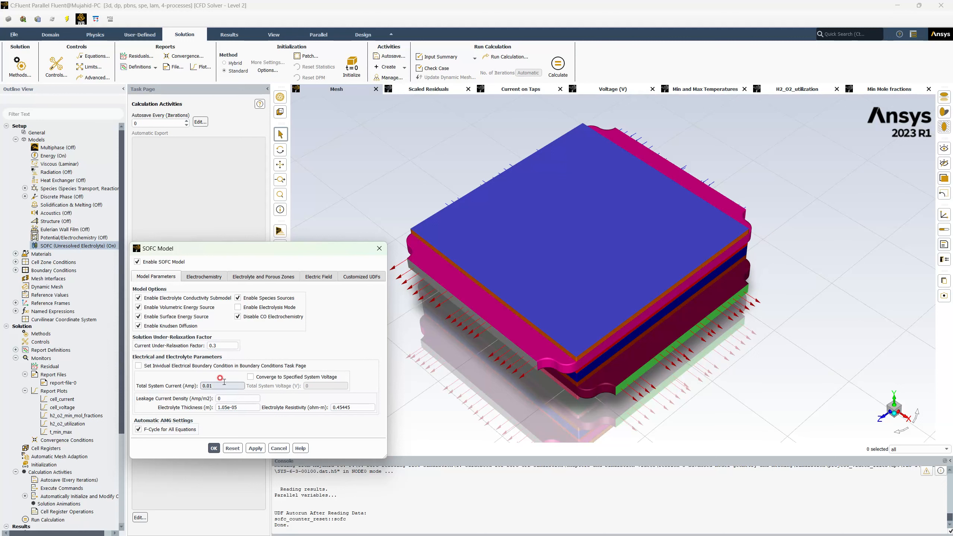
{"action": "left_click", "coordinate": [199, 401]}
{"action": "left_click", "coordinate": [217, 345]}
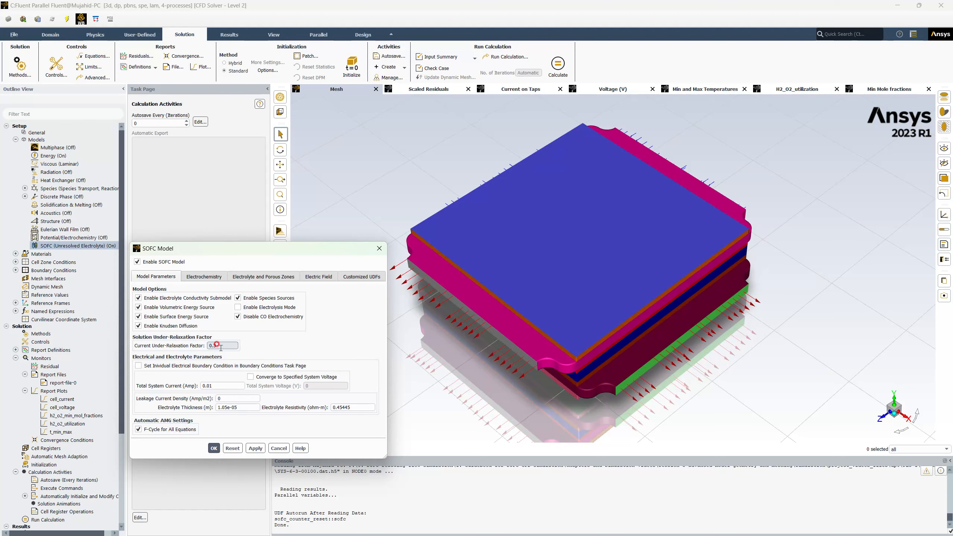
{"action": "left_click", "coordinate": [278, 448]}
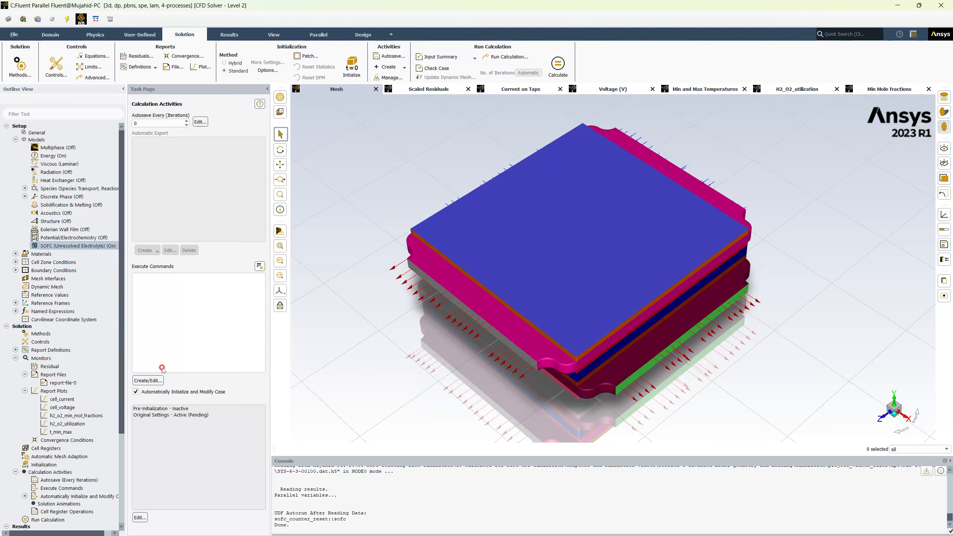
- Edit the Original Settings case modification and start recording a macro named macro-initial, checking the recording message in the console
{"action": "left_click", "coordinate": [164, 415]}
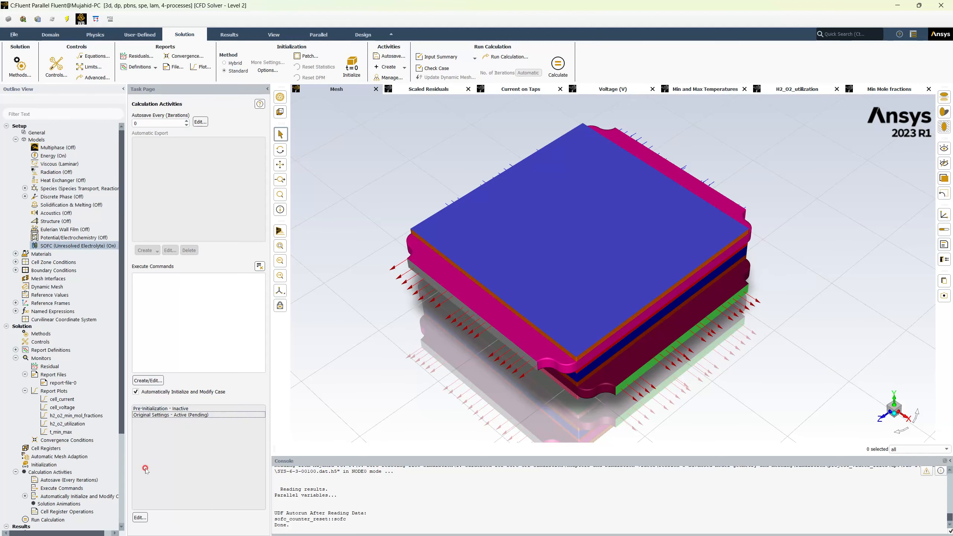
{"action": "left_click", "coordinate": [140, 518]}
{"action": "left_click", "coordinate": [165, 292]}
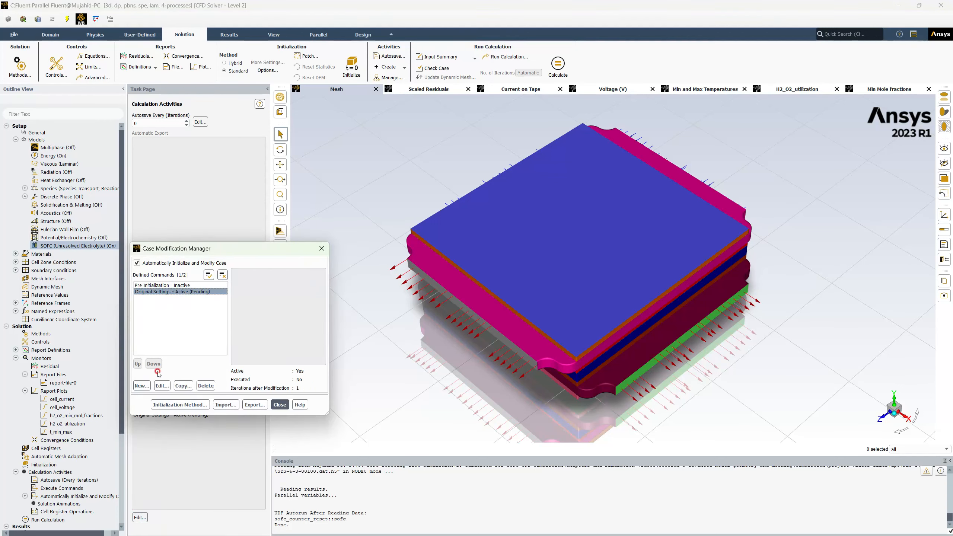
{"action": "left_click", "coordinate": [161, 386]}
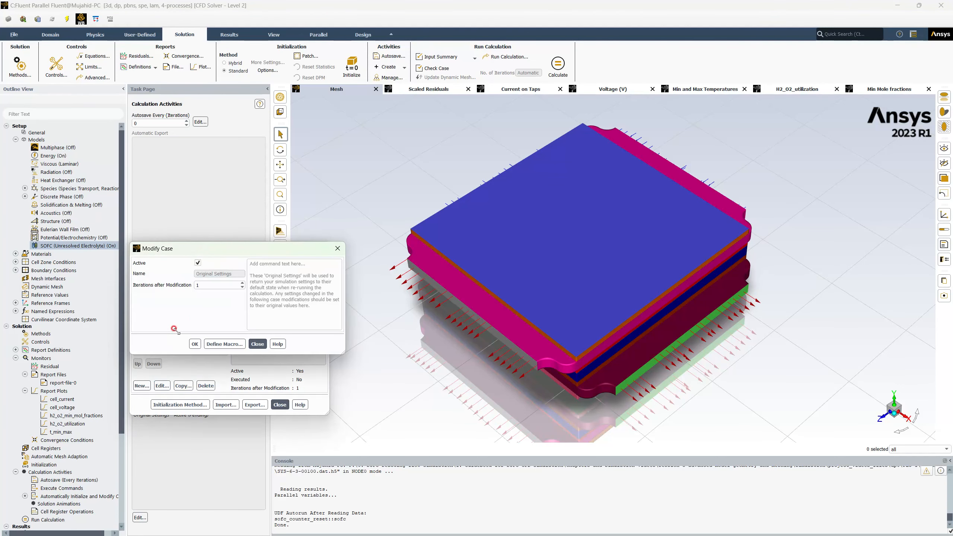
{"action": "left_click", "coordinate": [223, 344]}
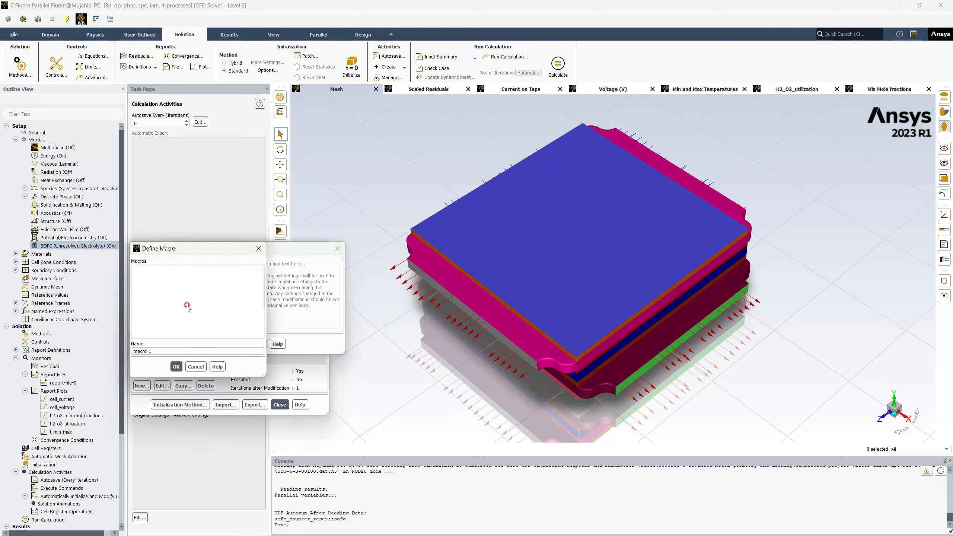
{"action": "double_click", "coordinate": [150, 351]}
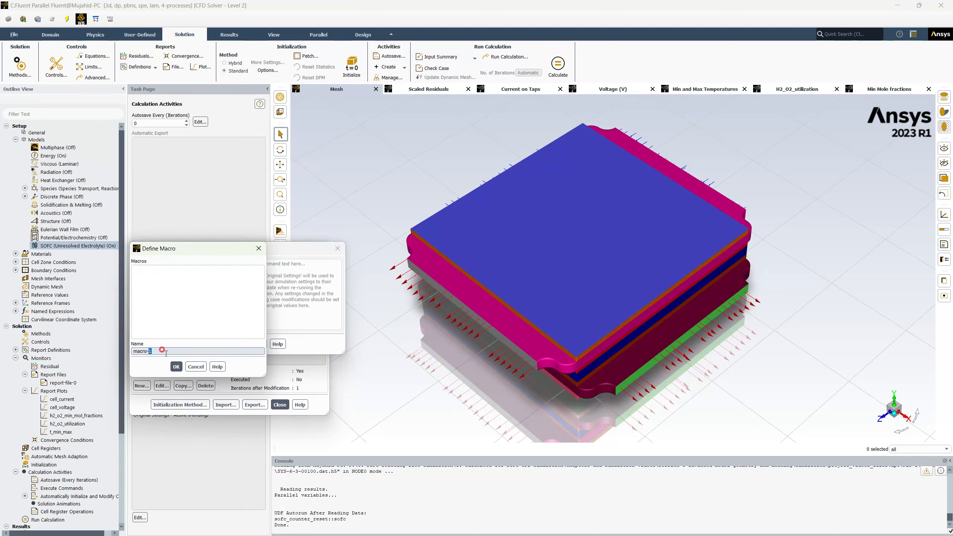
{"action": "type", "text": "initial"}
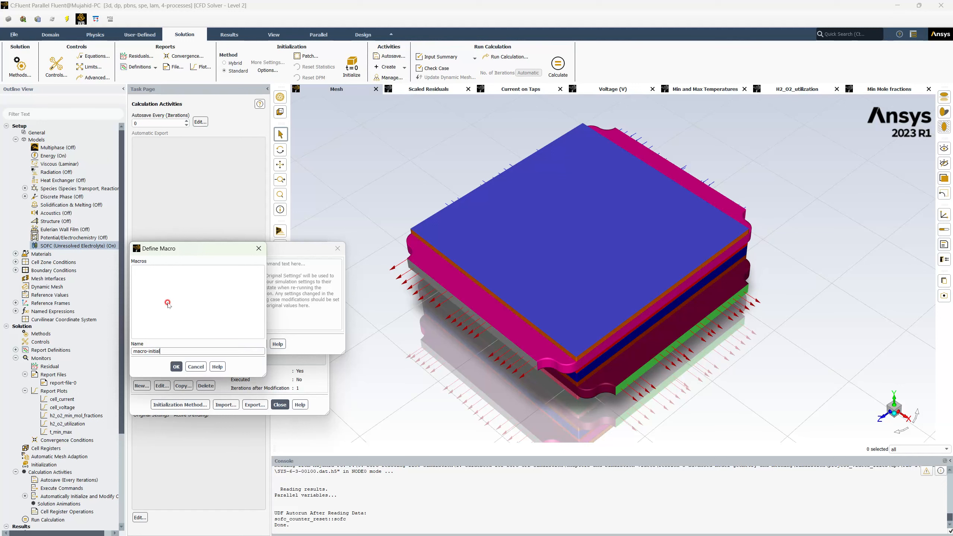
{"action": "left_click", "coordinate": [177, 367]}
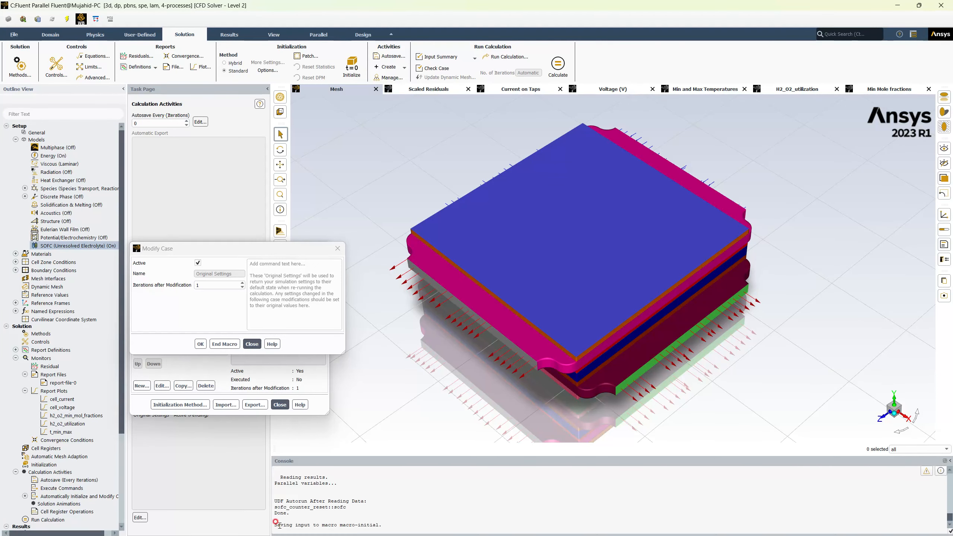
{"action": "left_click_drag", "start_coordinate": [280, 525], "coordinate": [384, 522]}
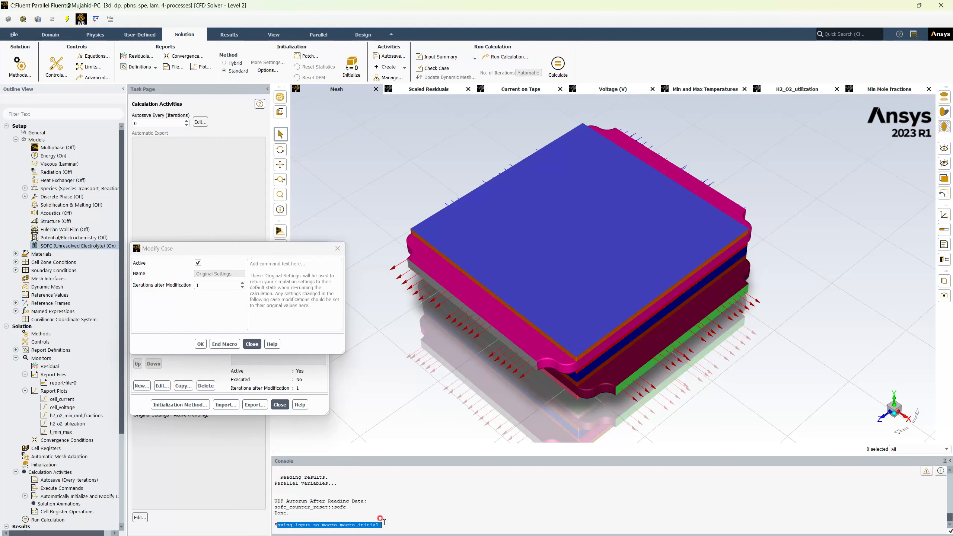
- Re-enter the SOFC model's under-relaxation factor of 0.3 and total system current of 0.01 A, apply them and end the macro recording
{"action": "left_click", "coordinate": [381, 520]}
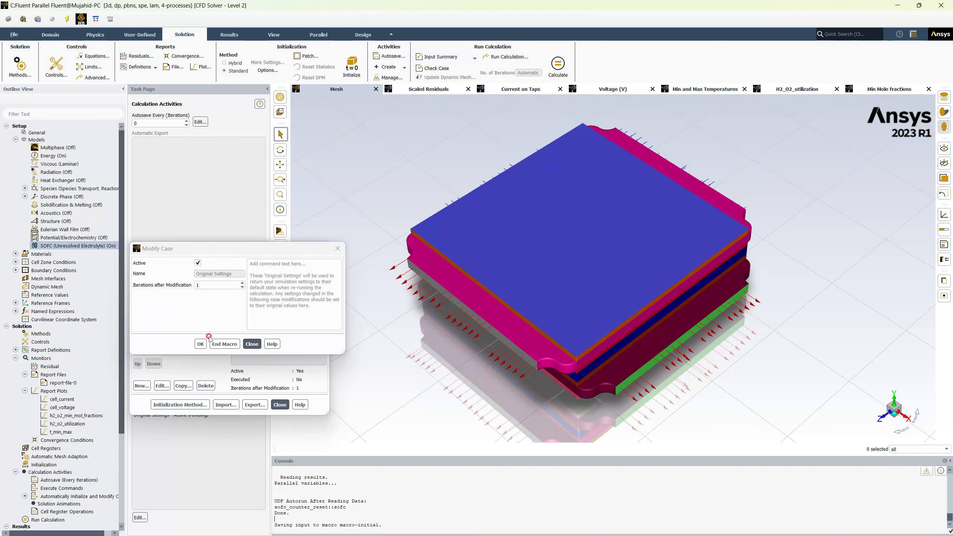
{"action": "double_click", "coordinate": [61, 246]}
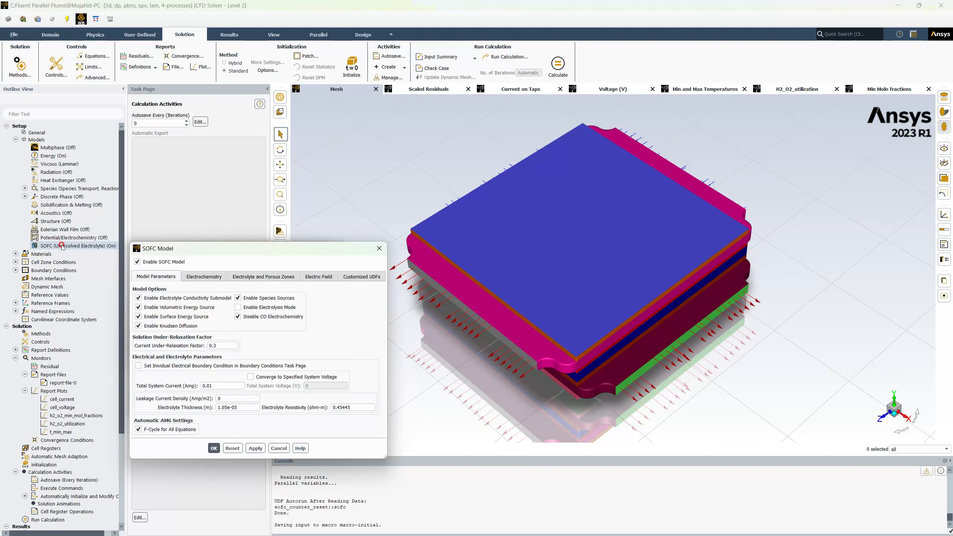
{"action": "double_click", "coordinate": [223, 345]}
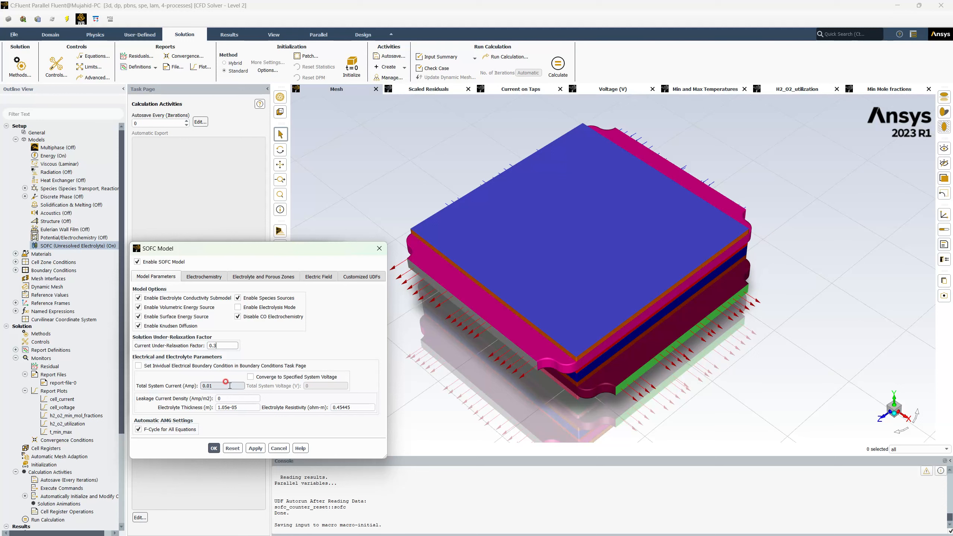
{"action": "double_click", "coordinate": [209, 386]}
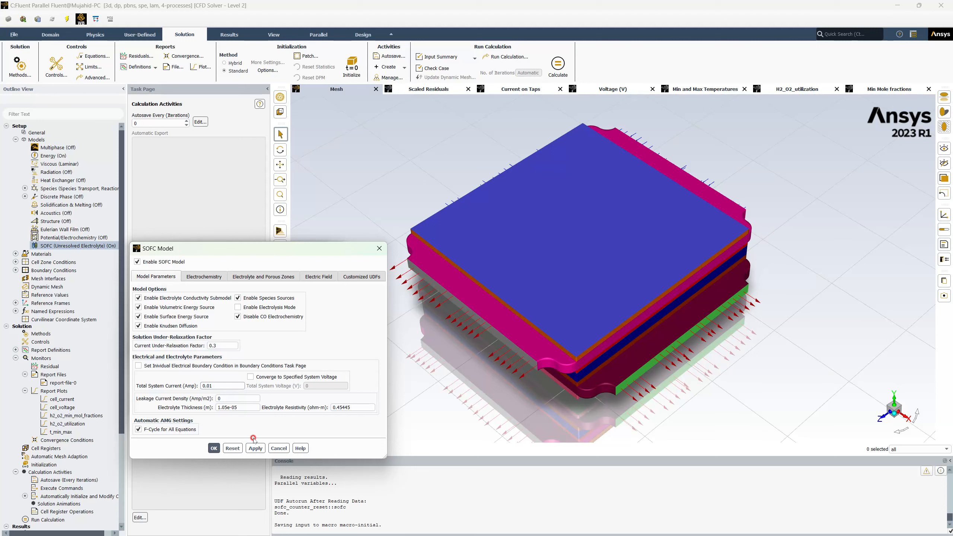
{"action": "left_click", "coordinate": [255, 450]}
{"action": "left_click", "coordinate": [213, 448]}
{"action": "left_click", "coordinate": [227, 344]}
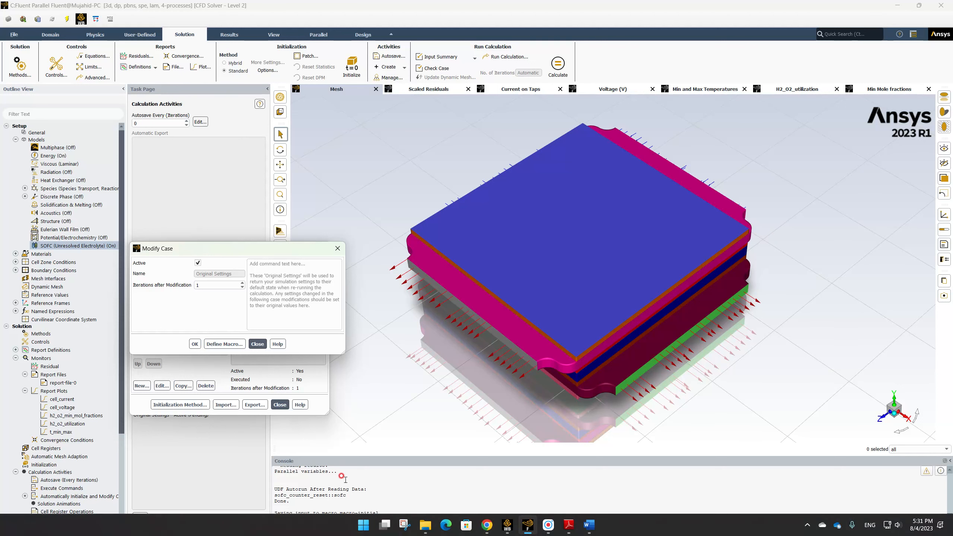
- Run macro-initial from the console
{"action": "left_click", "coordinate": [326, 520]}
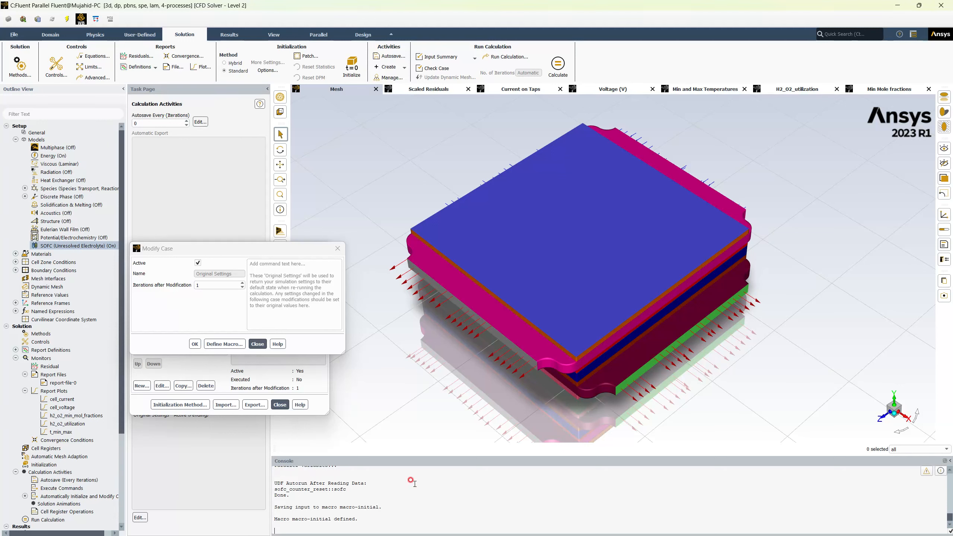
{"action": "type", "text": "ma"}
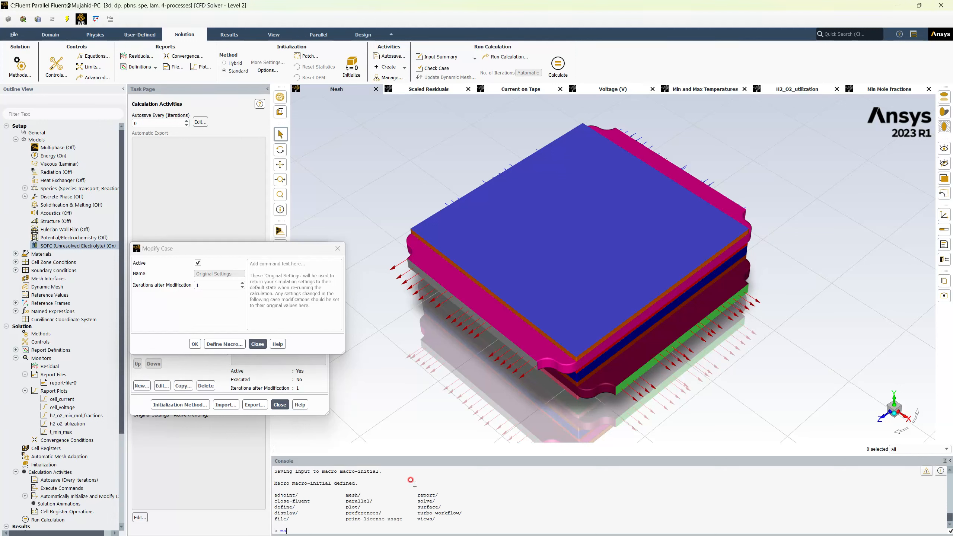
{"action": "type", "text": "cro-initial"}
{"action": "key", "text": "Return"}
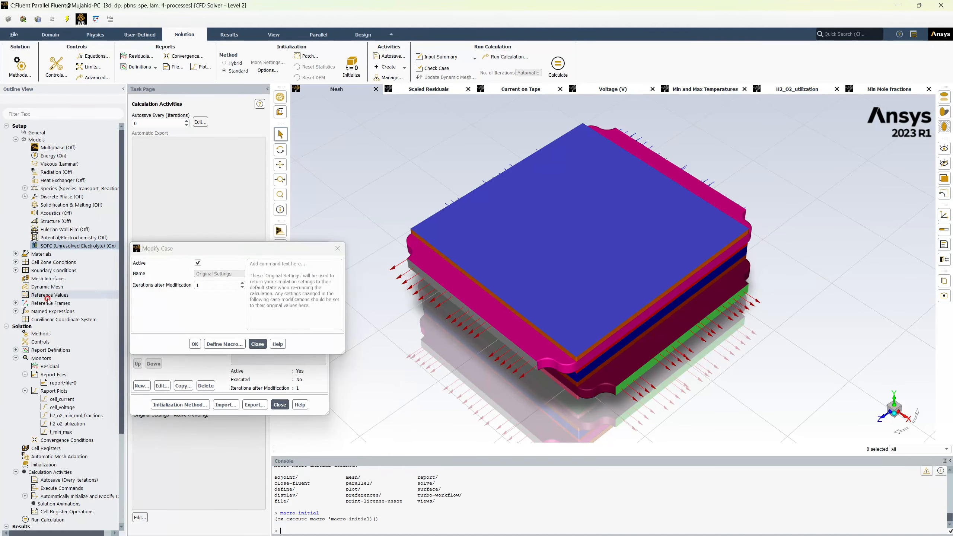
- In the SOFC model, set the current under-relaxation factor to 0.2 and enable convergence to a specified system voltage of 1.1 V
{"action": "left_click", "coordinate": [69, 246]}
{"action": "double_click", "coordinate": [68, 246]}
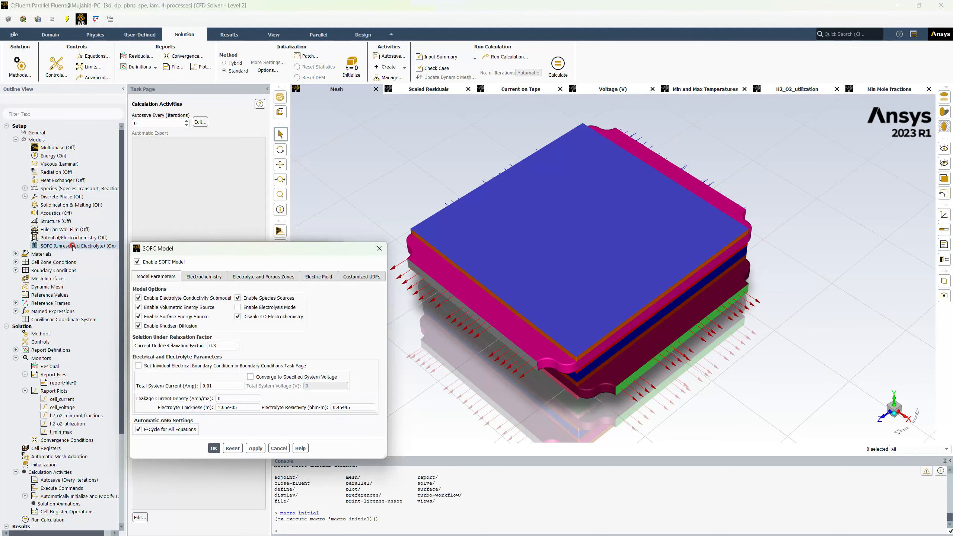
{"action": "double_click", "coordinate": [265, 258]}
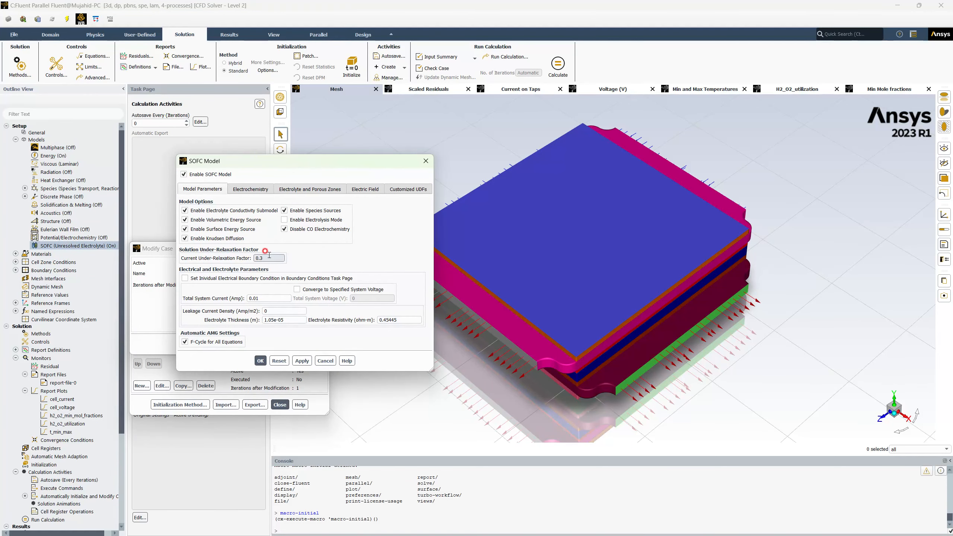
{"action": "type", "text": "0.2"}
{"action": "left_click", "coordinate": [297, 289]}
{"action": "left_click_drag", "start_coordinate": [370, 298], "coordinate": [338, 298]}
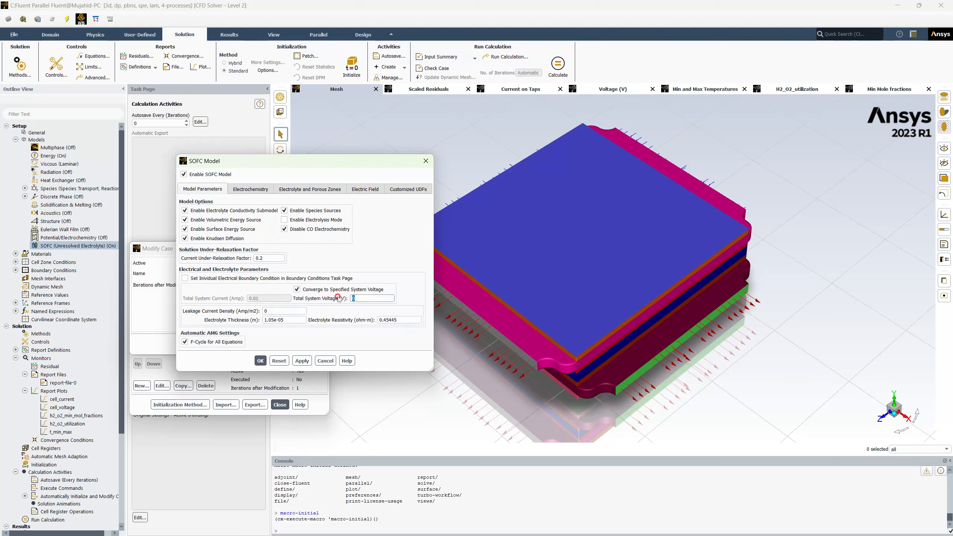
{"action": "left_click", "coordinate": [260, 360]}
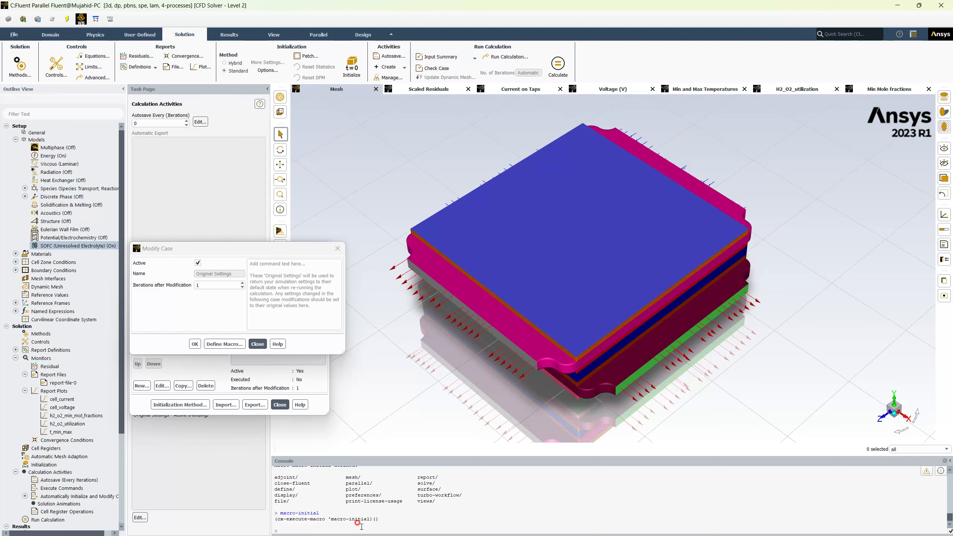
- Run macro-initial again from the console and check whether the SOFC model parameters return to their original values
{"action": "key", "text": "Return"}
{"action": "key", "text": "Up"}
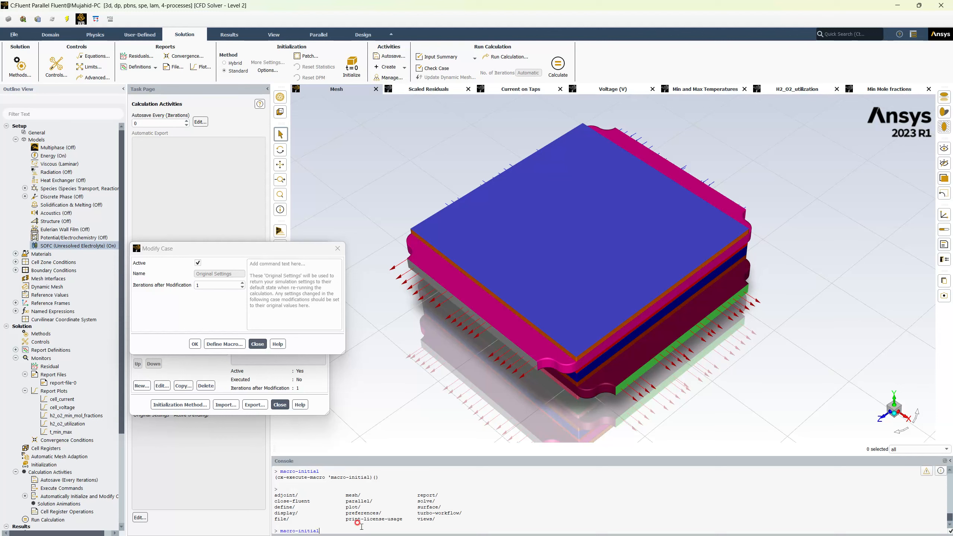
{"action": "key", "text": "Return"}
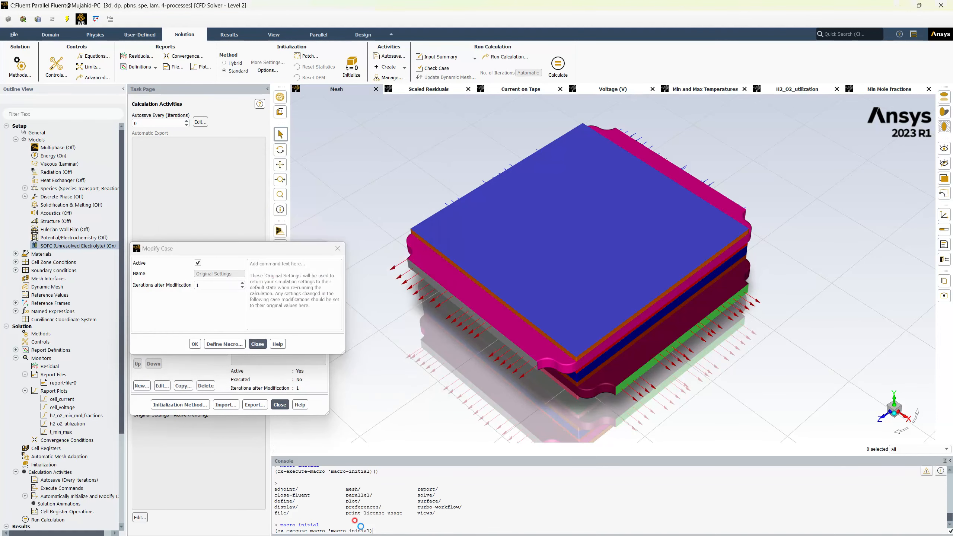
{"action": "double_click", "coordinate": [79, 246]}
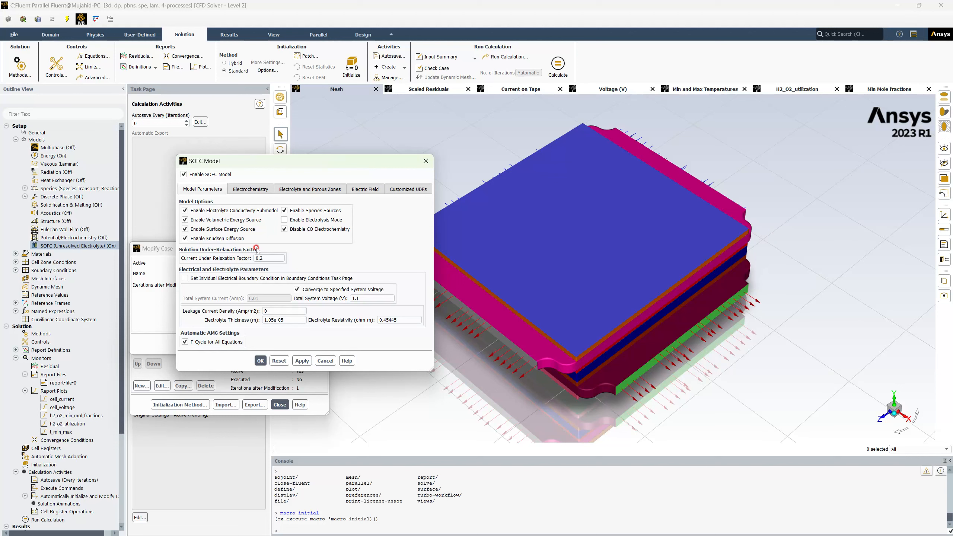
{"action": "left_click", "coordinate": [260, 360]}
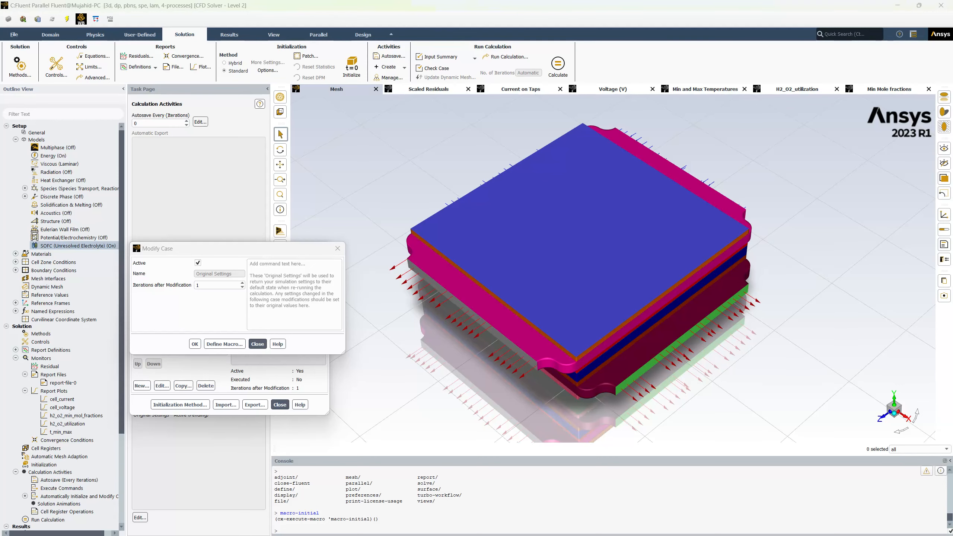
- Switch to the Ansys Fluent Text Command List PDF and look up the define/models/sofc-model/model-parameters command
{"action": "key", "text": "alt+Tab"}
{"action": "key", "text": "alt+Tab"}
{"action": "key", "text": "alt+Tab"}
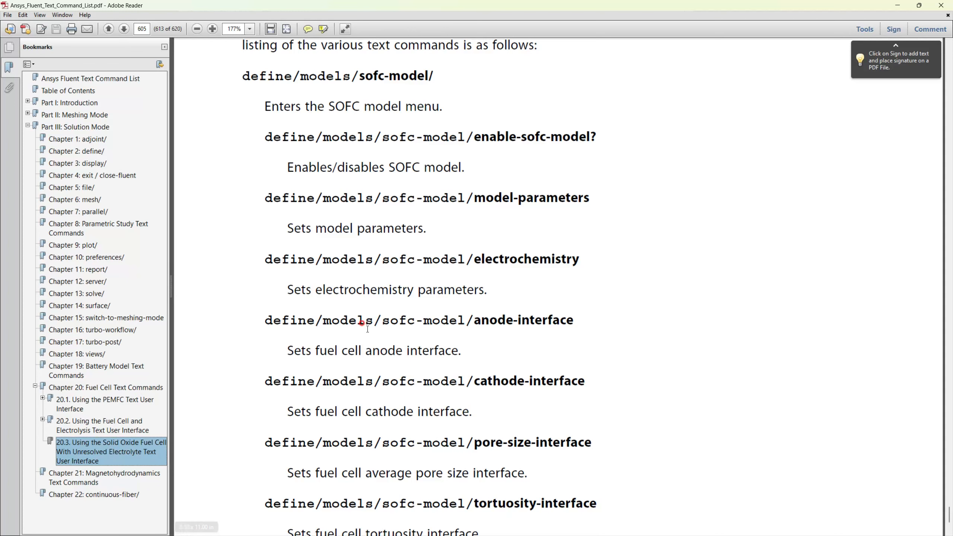
{"action": "scroll", "coordinate": [366, 319], "scroll_direction": "up", "scroll_amount": 5}
{"action": "scroll", "coordinate": [360, 237], "scroll_direction": "down", "scroll_amount": 3}
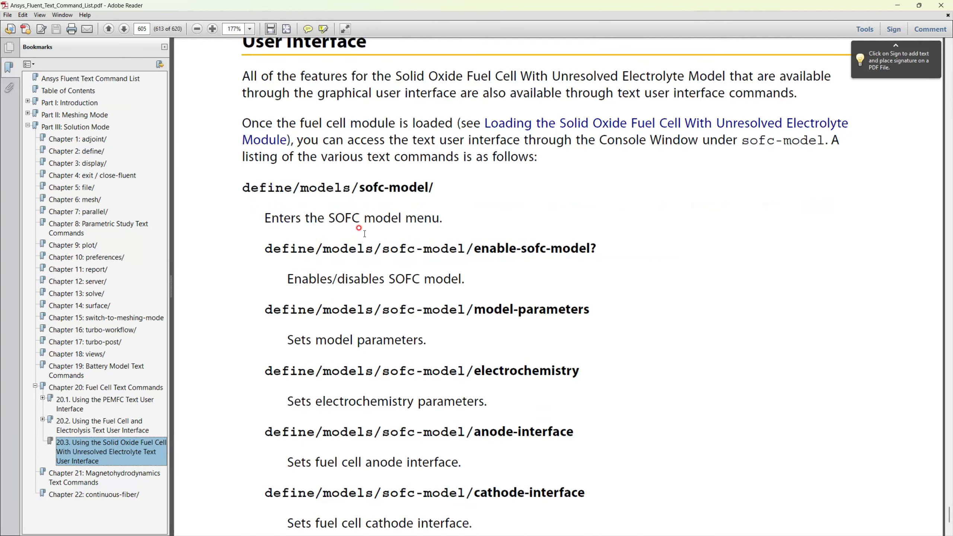
{"action": "left_click_drag", "start_coordinate": [279, 186], "coordinate": [375, 227]}
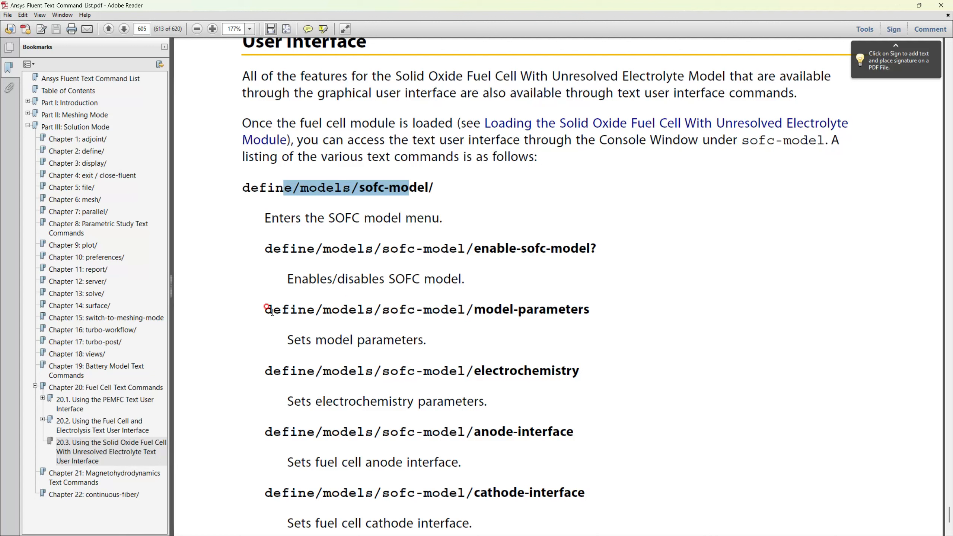
{"action": "left_click_drag", "start_coordinate": [265, 309], "coordinate": [591, 315]}
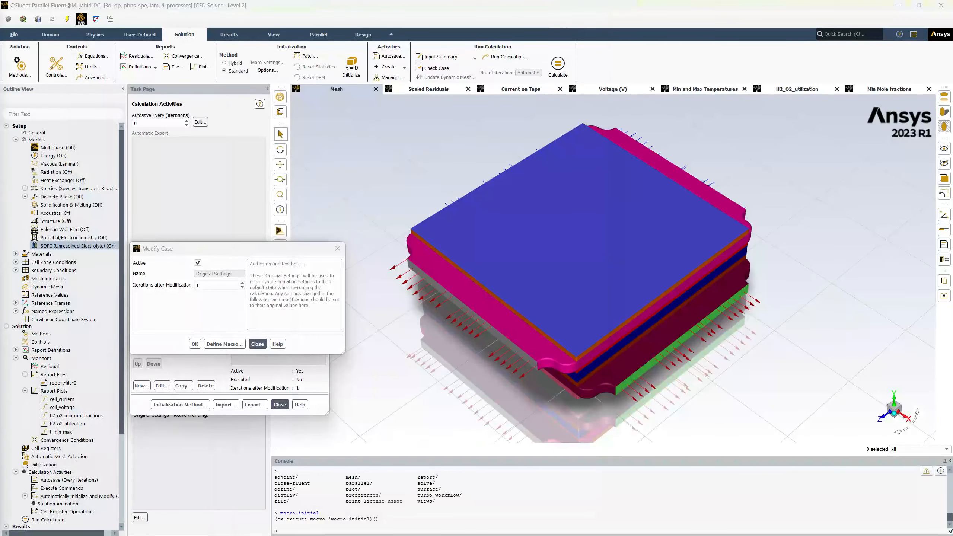
- Back in Fluent, redefine the existing macro-initial for the Original Settings case modification and start recording it
{"action": "left_click", "coordinate": [224, 344]}
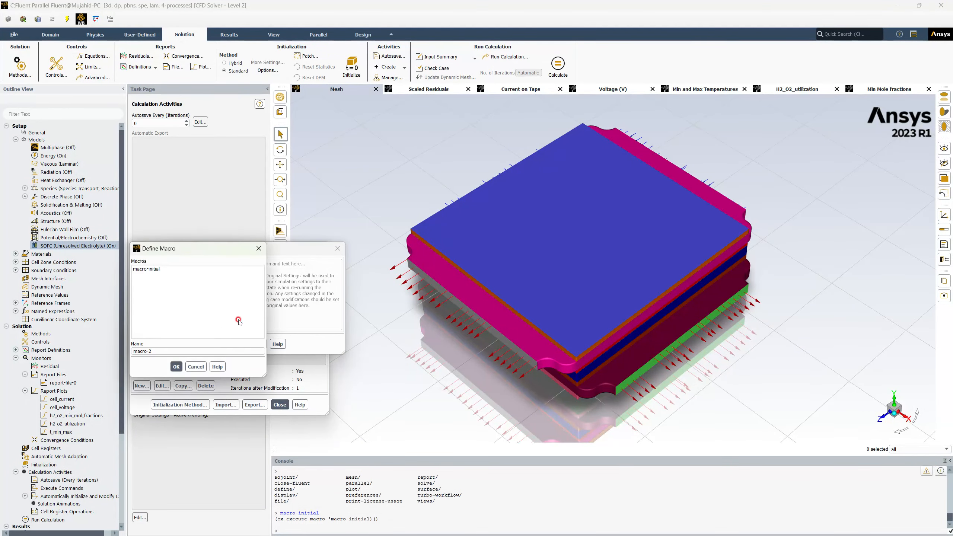
{"action": "left_click", "coordinate": [146, 268]}
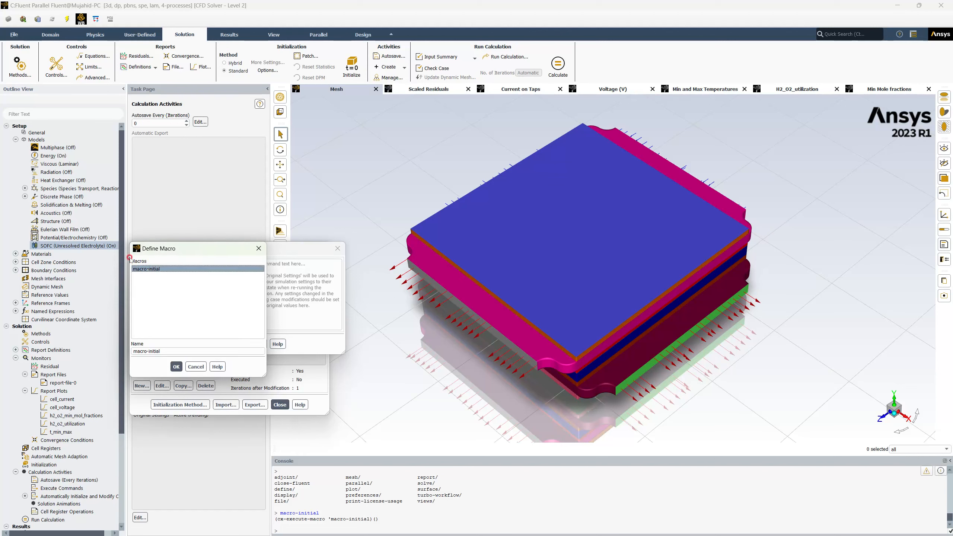
{"action": "left_click", "coordinate": [176, 367]}
{"action": "left_click", "coordinate": [163, 269]}
{"action": "left_click", "coordinate": [180, 371]}
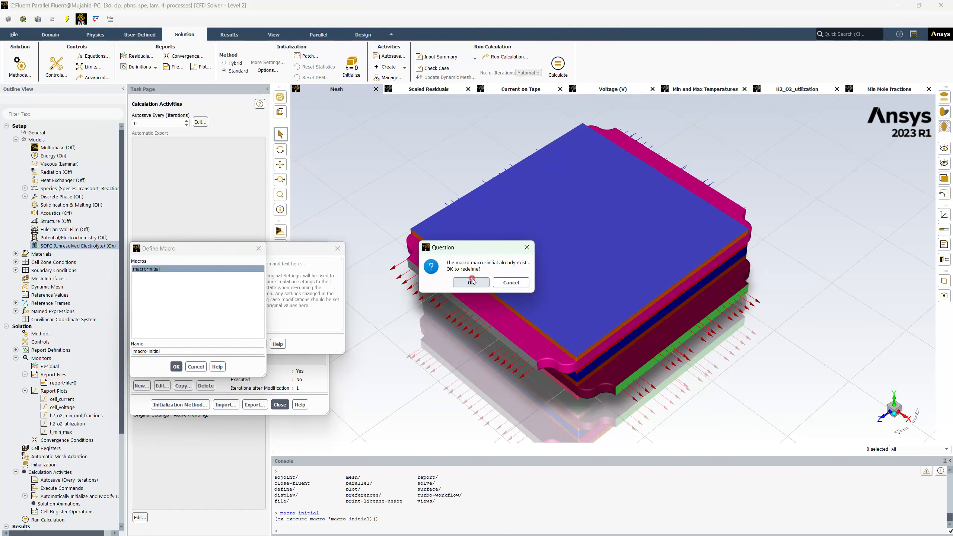
{"action": "left_click", "coordinate": [472, 283]}
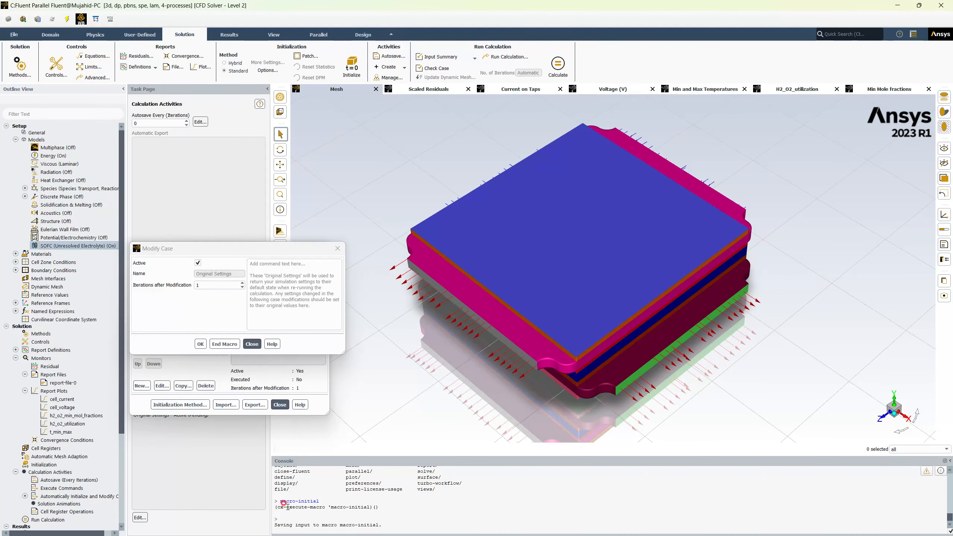
- Run define/models/sofc/mp in the console and accept the defaults from the electrolyte conductivity submodel through the electrical boundary condition option
{"action": "left_click", "coordinate": [295, 518]}
{"action": "left_click", "coordinate": [296, 405]}
{"action": "left_click", "coordinate": [418, 515]}
{"action": "key", "text": "Return"}
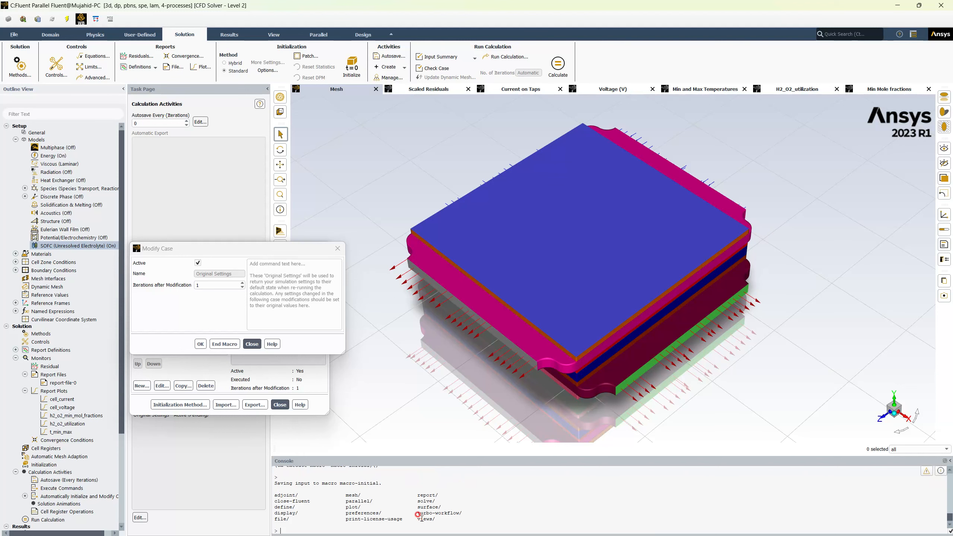
{"action": "type", "text": "define/models/sodfc/mp"}
{"action": "key", "text": "Return"}
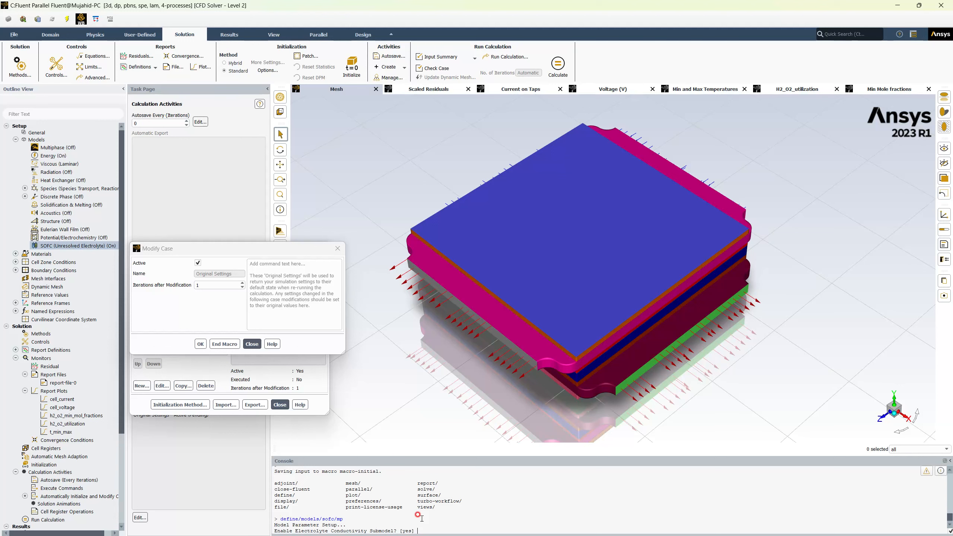
{"action": "key", "text": "Return"}
{"action": "key", "text": "Return"}
{"action": "key", "text": "Return"}
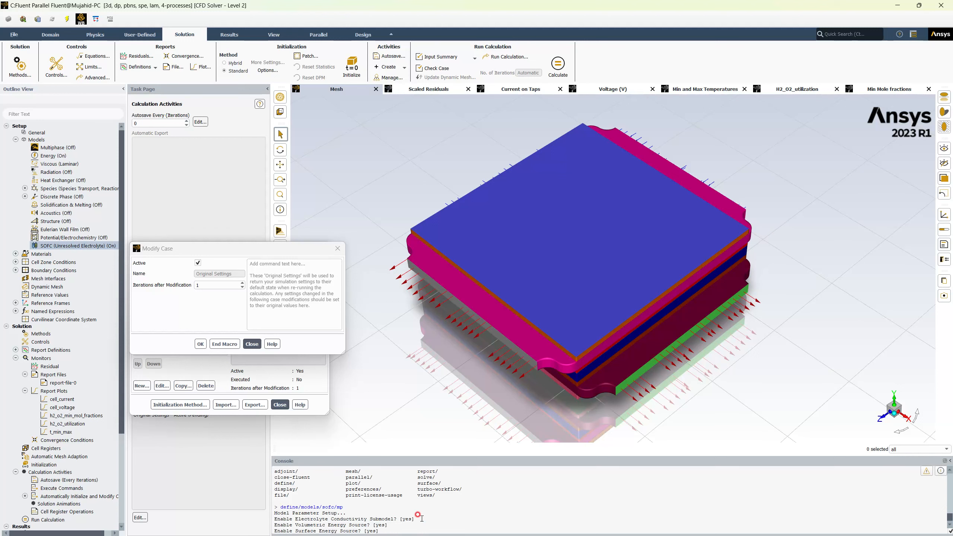
{"action": "key", "text": "Return"}
{"action": "key", "text": "Return"}
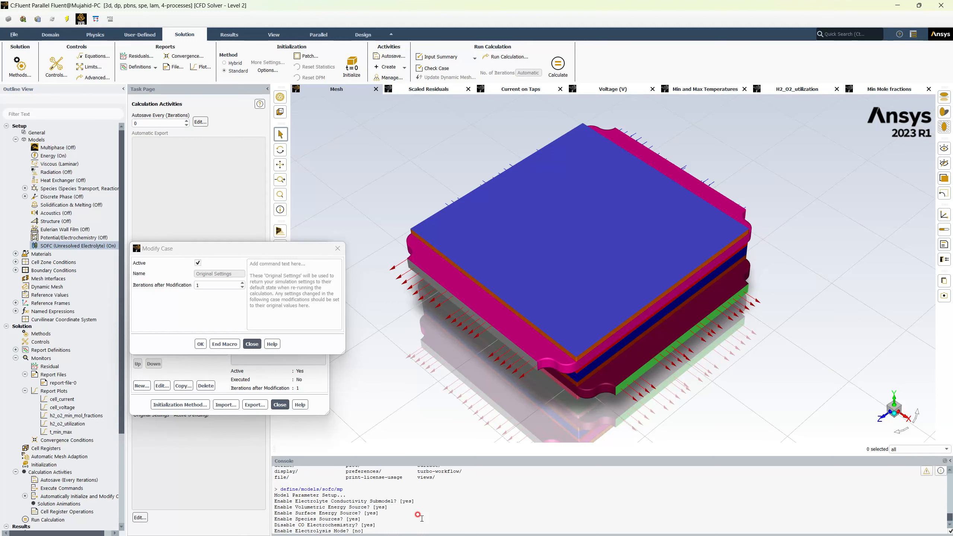
{"action": "key", "text": "Return"}
{"action": "key", "text": "Return"}
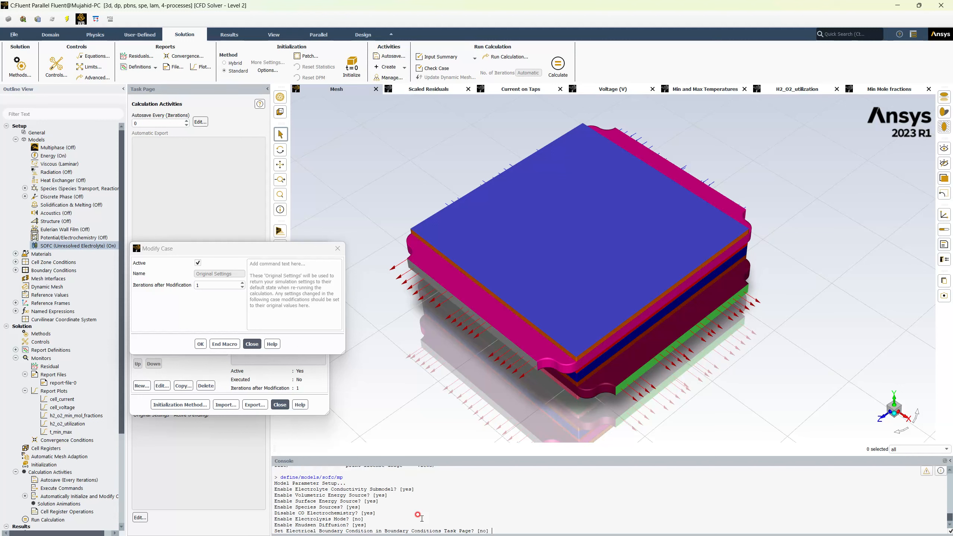
{"action": "key", "text": "Return"}
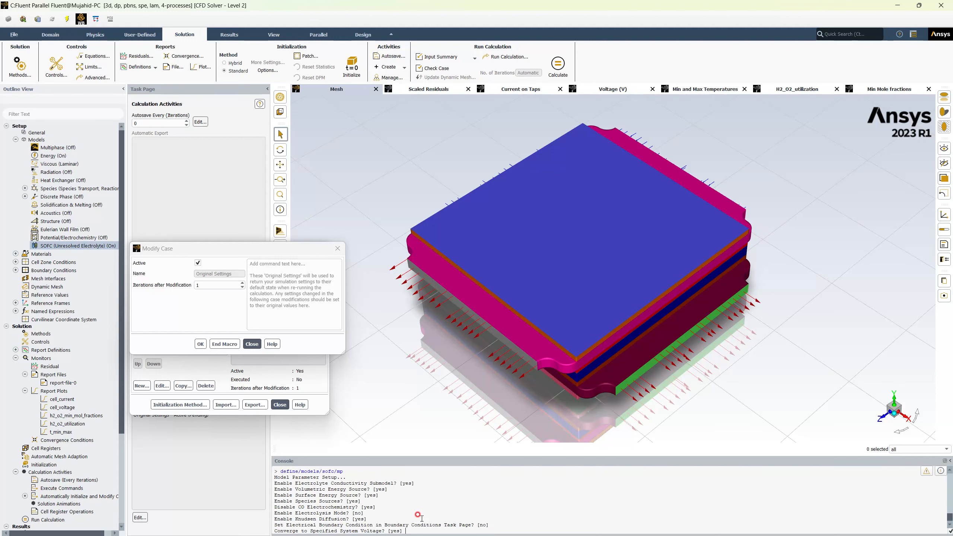
- Decline converging to a specified system voltage, set the total system current to 0.01 A, and keep the default leakage current density
{"action": "type", "text": "n"}
{"action": "key", "text": "Return"}
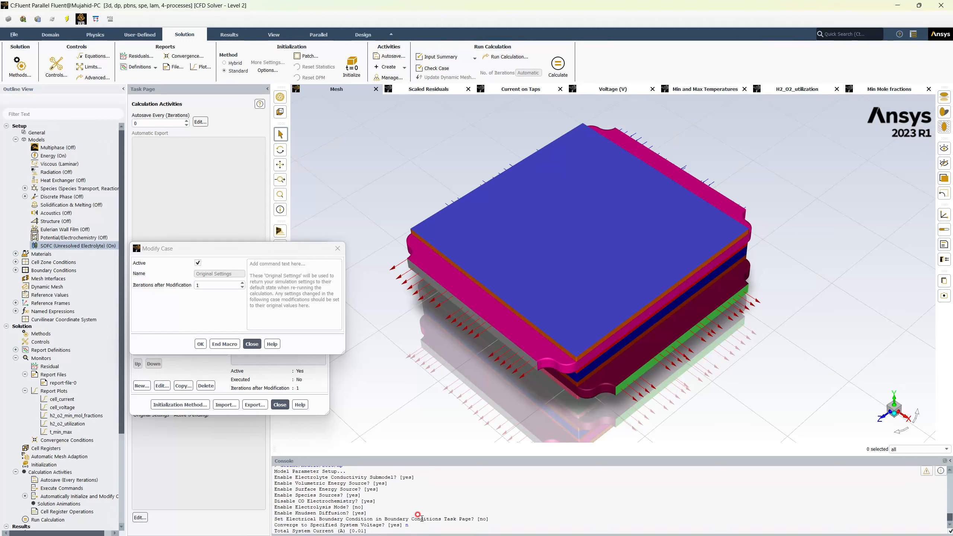
{"action": "type", "text": "0.01"}
{"action": "key", "text": "Return"}
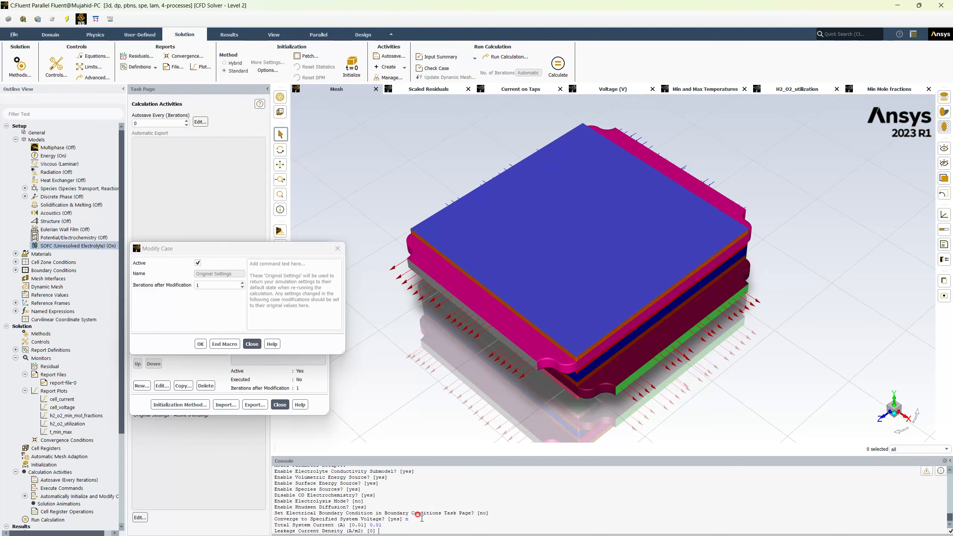
{"action": "key", "text": "Return"}
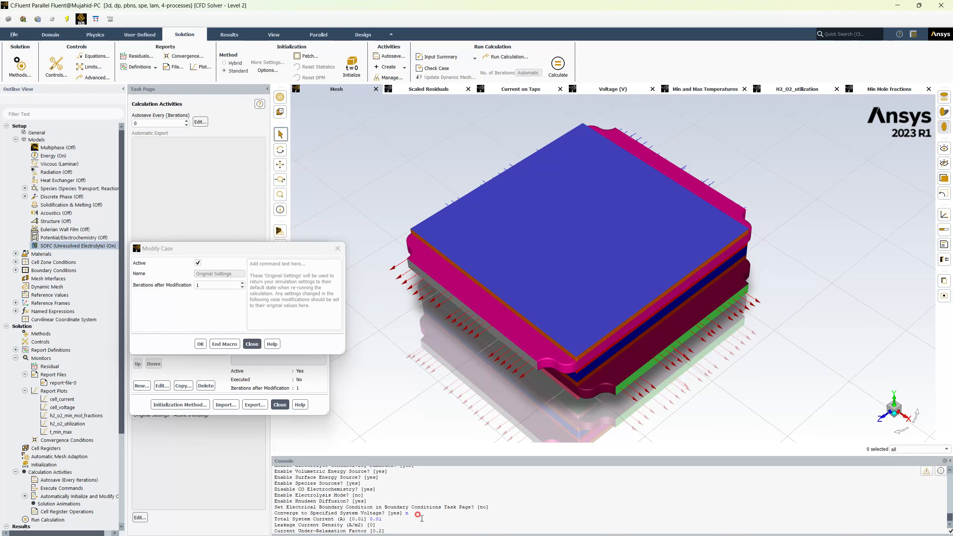
- Set the current under-relaxation factor to 0.3, accept the remaining SOFC parameter defaults, and end the macro recording
{"action": "type", "text": "0.3"}
{"action": "key", "text": "Return"}
{"action": "key", "text": "Return"}
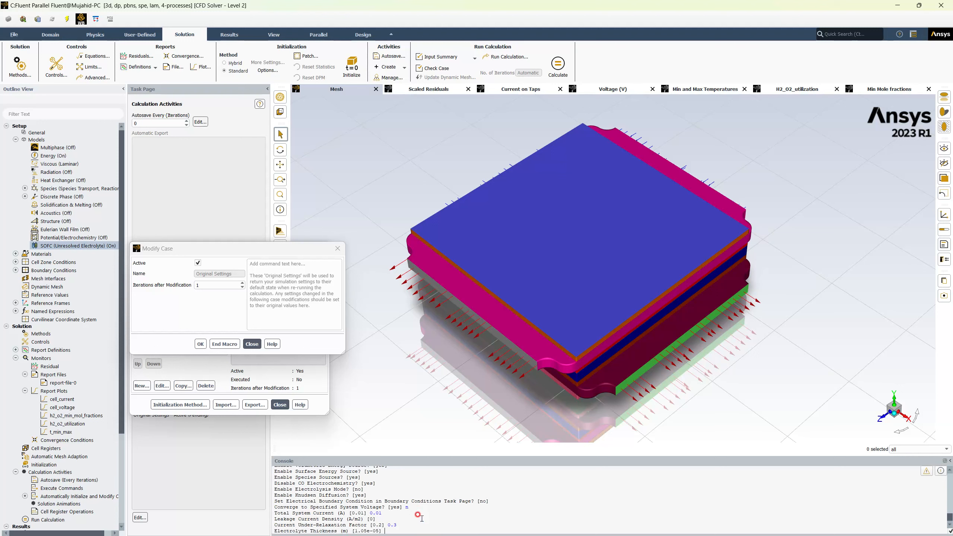
{"action": "key", "text": "Return"}
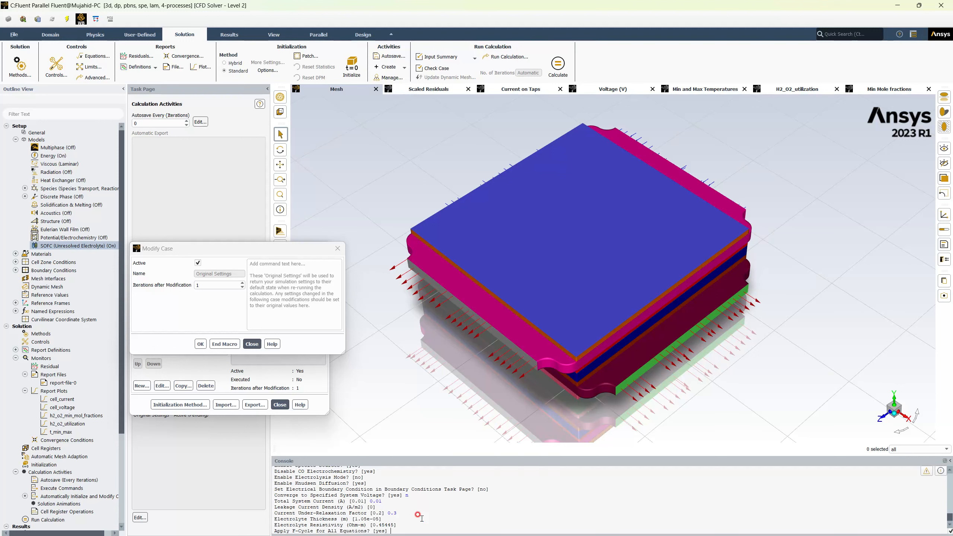
{"action": "key", "text": "Return"}
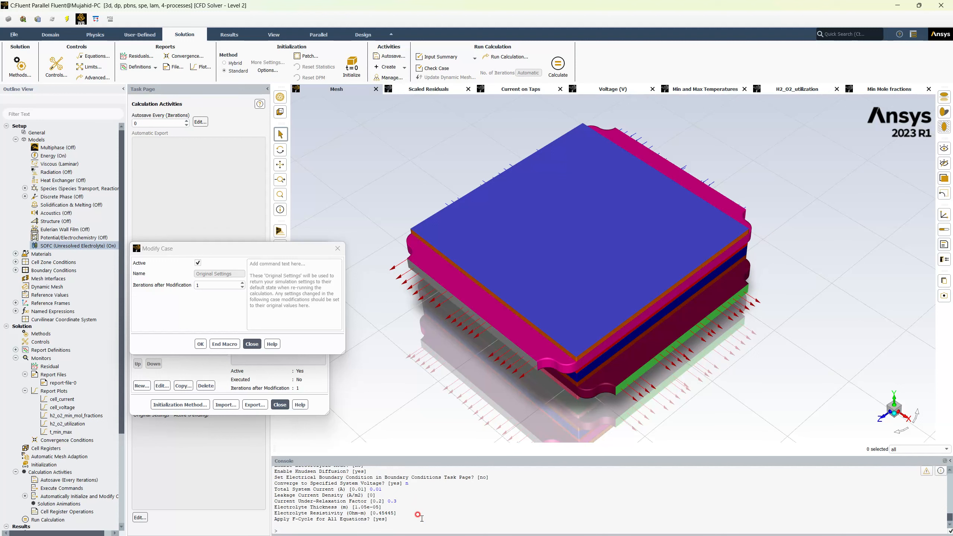
{"action": "left_click", "coordinate": [225, 344]}
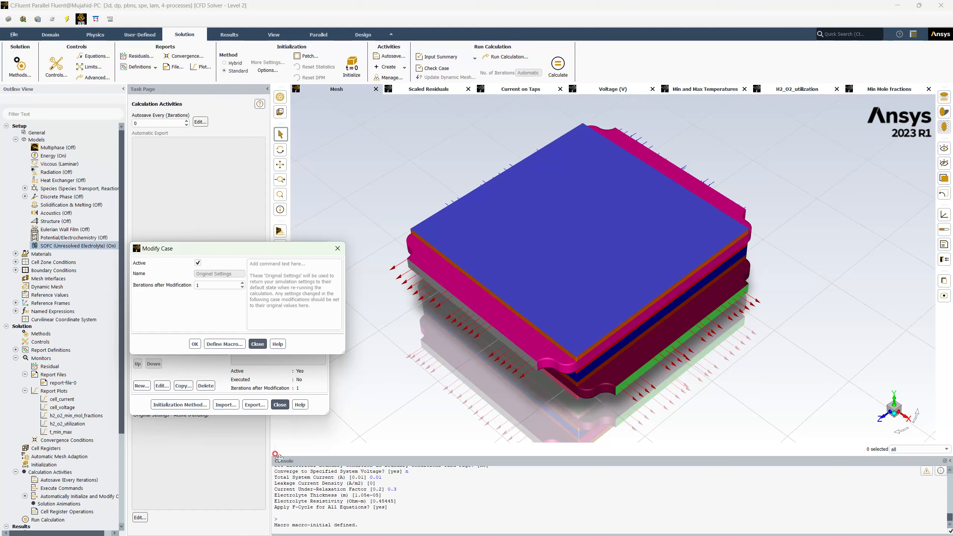
- In the SOFC model, set the current under-relaxation factor to 0.7, enable Converge to Specified System Voltage, and apply the changes
{"action": "left_click", "coordinate": [260, 345]}
{"action": "left_click", "coordinate": [77, 246]}
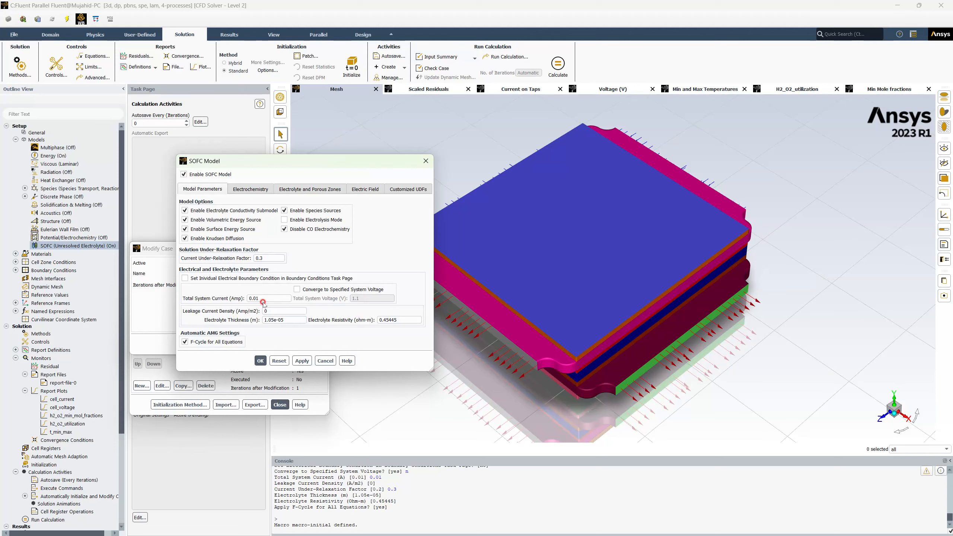
{"action": "left_click_drag", "start_coordinate": [270, 258], "coordinate": [226, 257]}
{"action": "type", "text": "0.7"}
{"action": "left_click", "coordinate": [307, 290]}
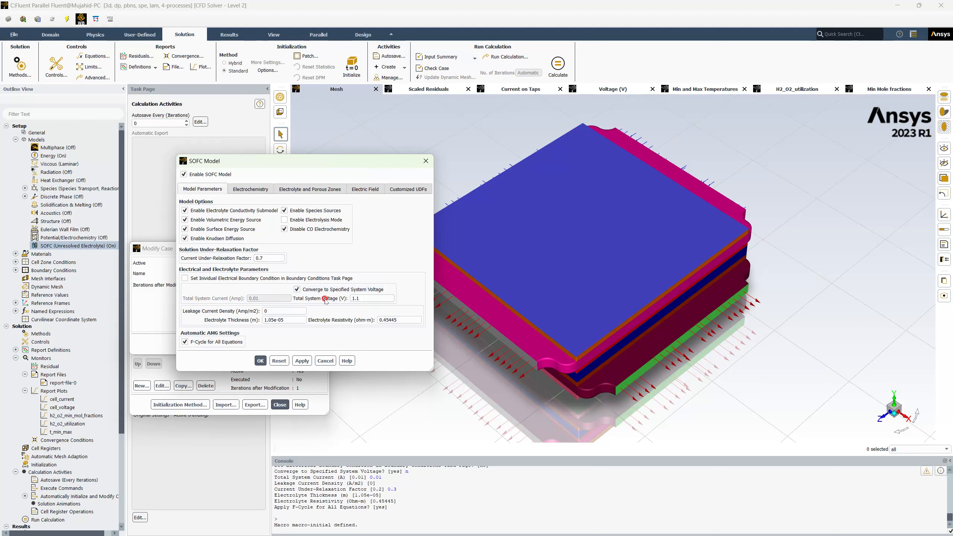
{"action": "left_click", "coordinate": [302, 360]}
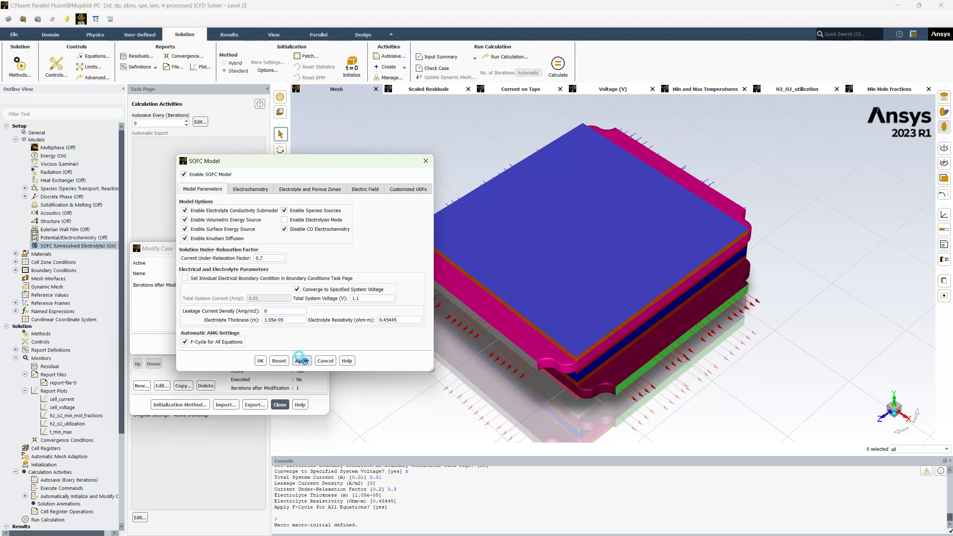
{"action": "left_click", "coordinate": [260, 361]}
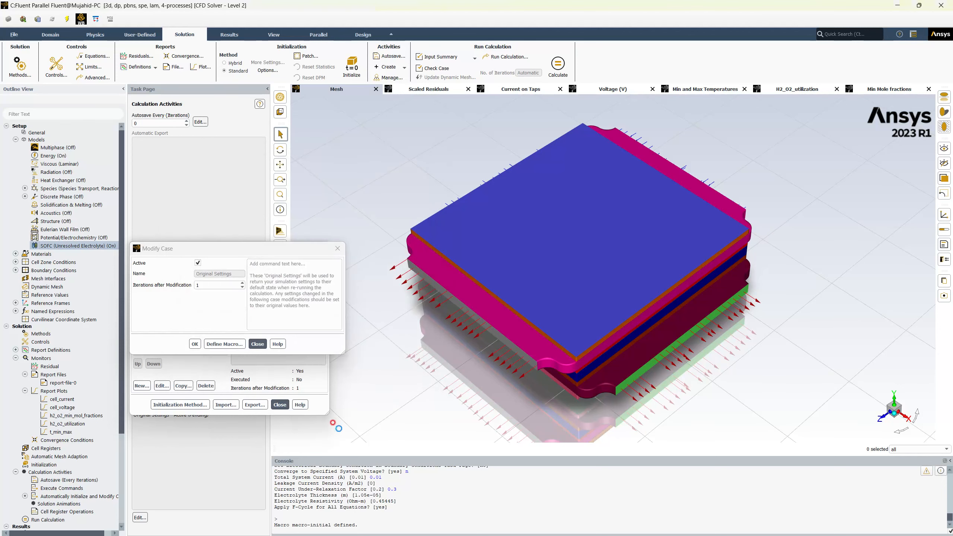
- Run macro-initial from the console and check the under-relaxation factor and system current settings in the SOFC model
{"action": "left_click", "coordinate": [412, 496]}
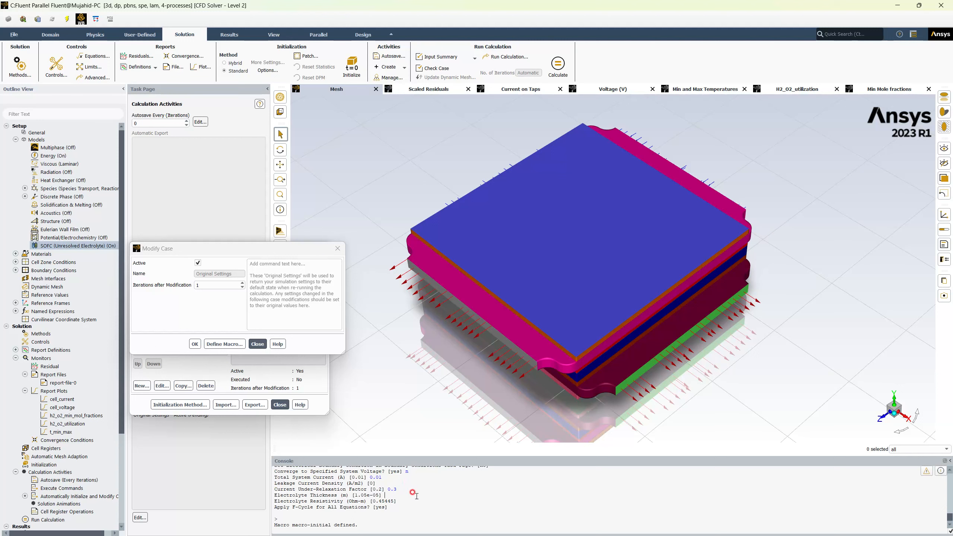
{"action": "key", "text": "Return"}
{"action": "type", "text": "macr"}
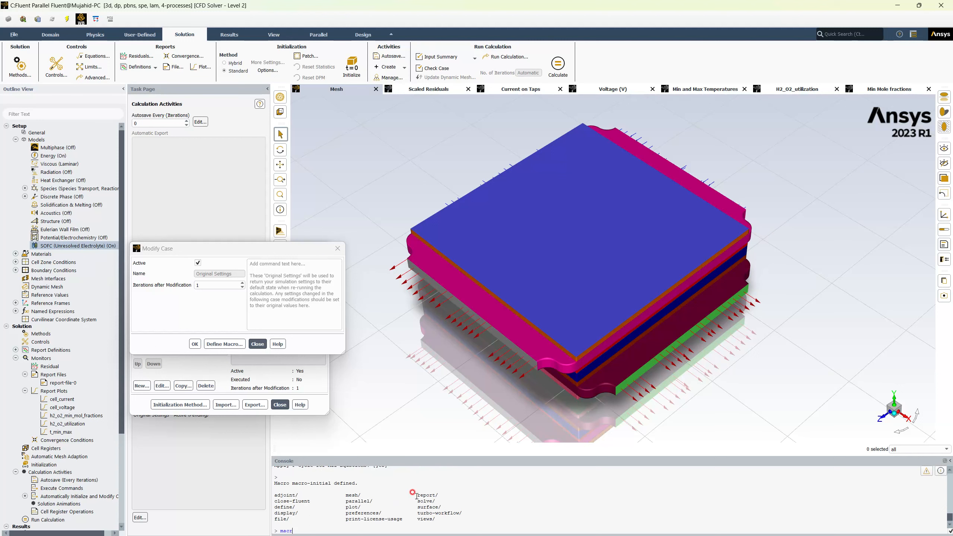
{"action": "type", "text": "o-initial"}
{"action": "key", "text": "Return"}
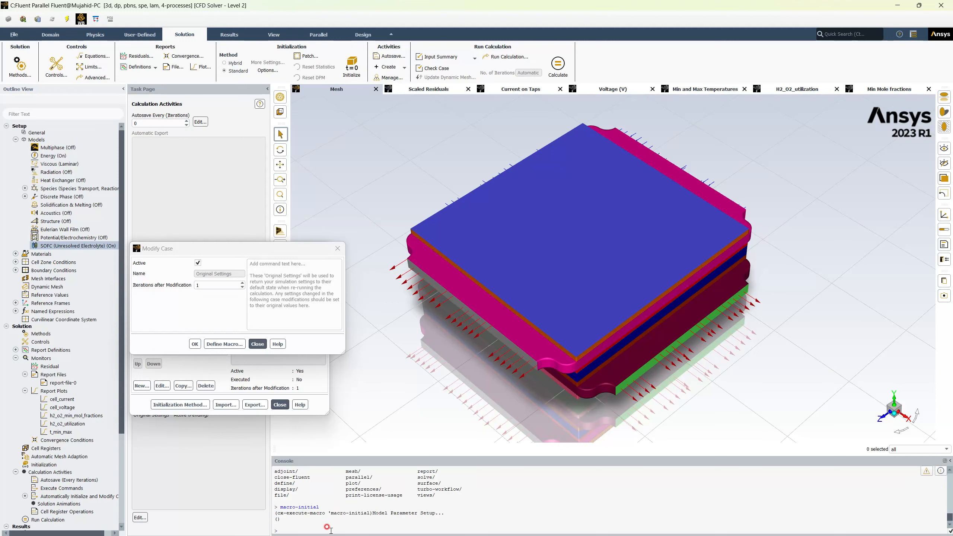
{"action": "double_click", "coordinate": [75, 246]}
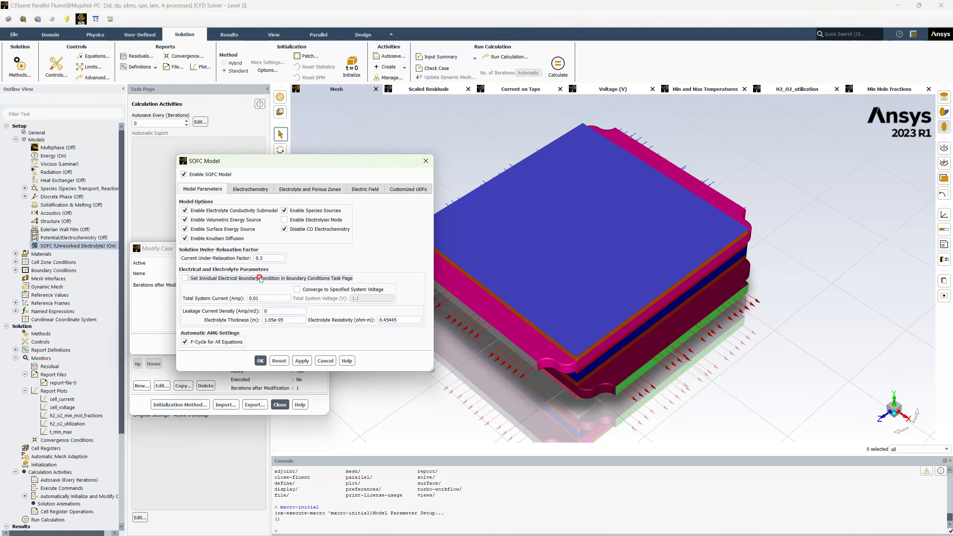
{"action": "left_click", "coordinate": [263, 291]}
{"action": "left_click", "coordinate": [262, 298]}
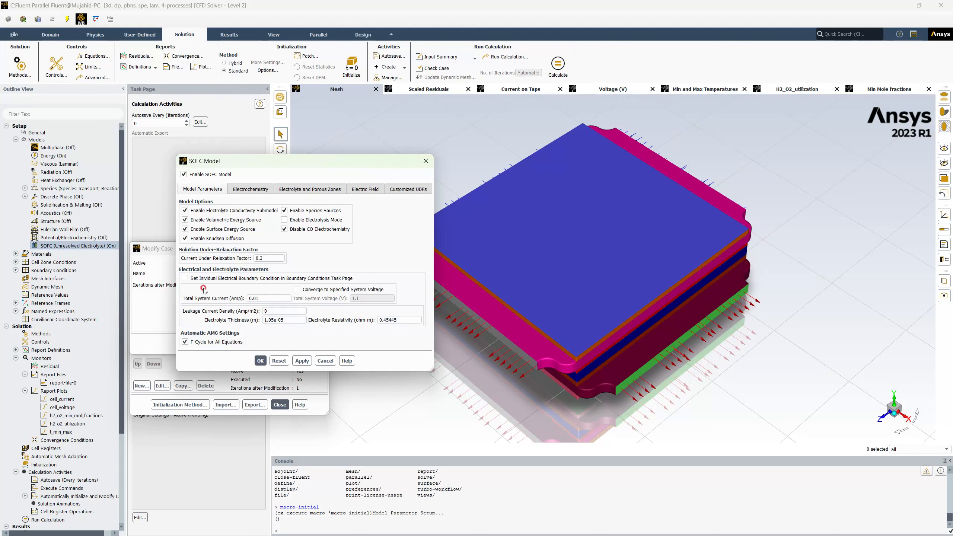
{"action": "left_click", "coordinate": [260, 360]}
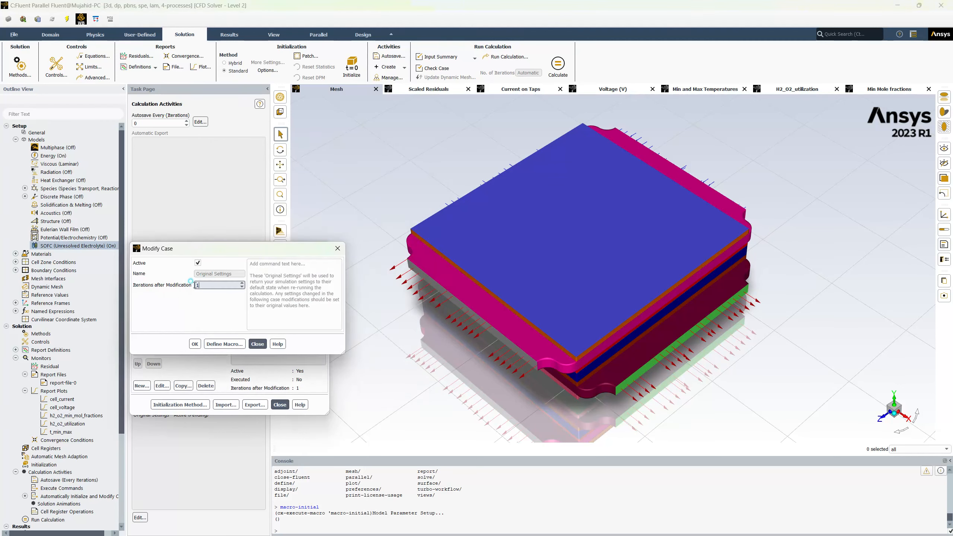
- Set the Original Settings case modification to 50 iterations after modification with macro-initial as its command
{"action": "double_click", "coordinate": [190, 285]}
{"action": "type", "text": "50"}
{"action": "left_click", "coordinate": [275, 264]}
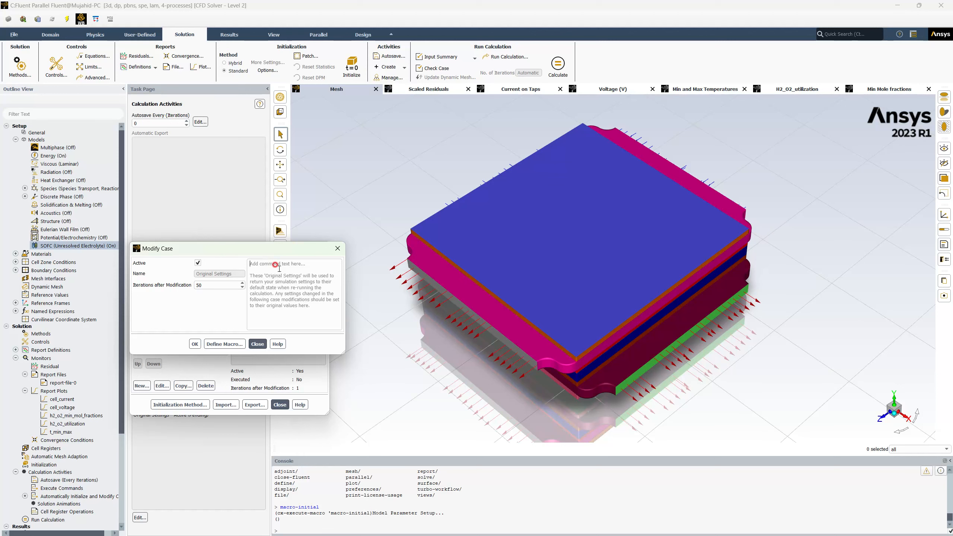
{"action": "type", "text": "ma"}
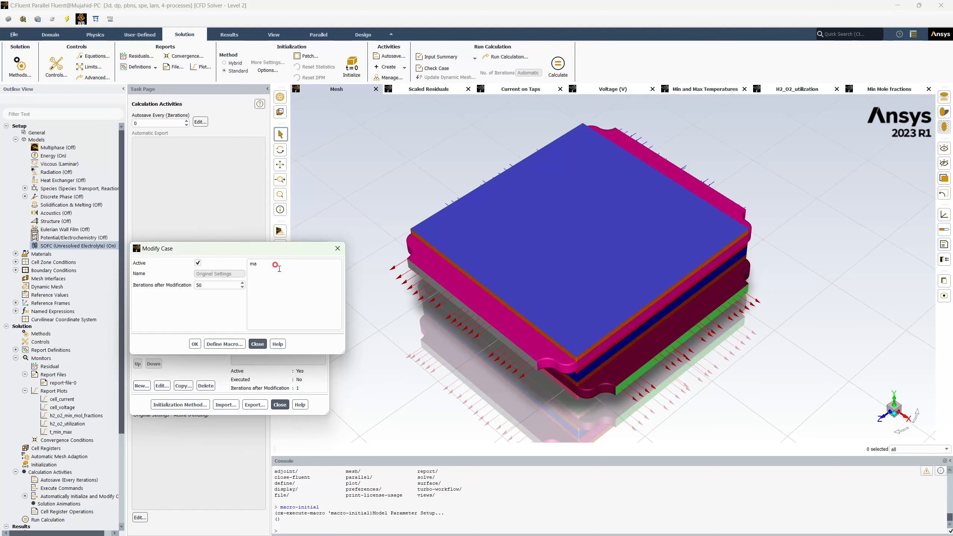
{"action": "type", "text": "cro-initial"}
{"action": "left_click", "coordinate": [195, 344]}
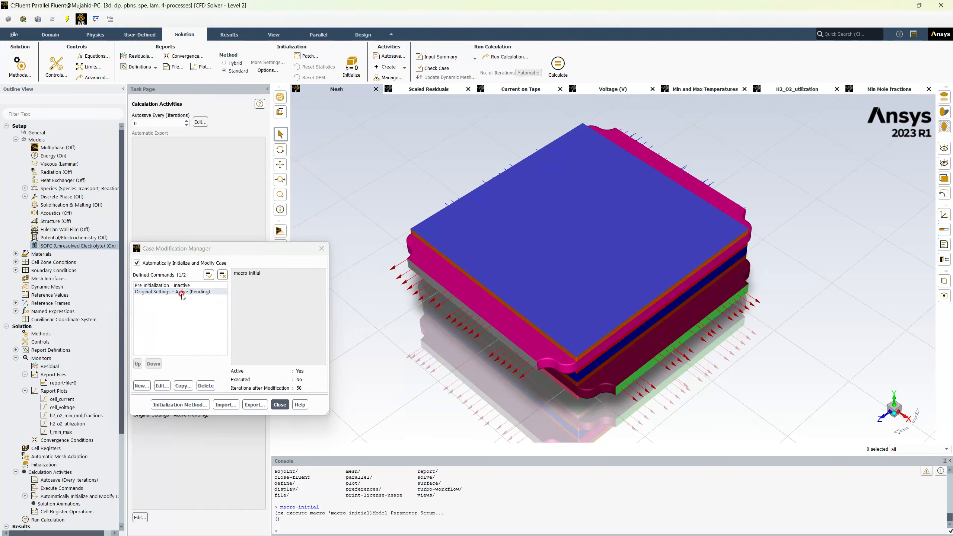
{"action": "left_click", "coordinate": [164, 295]}
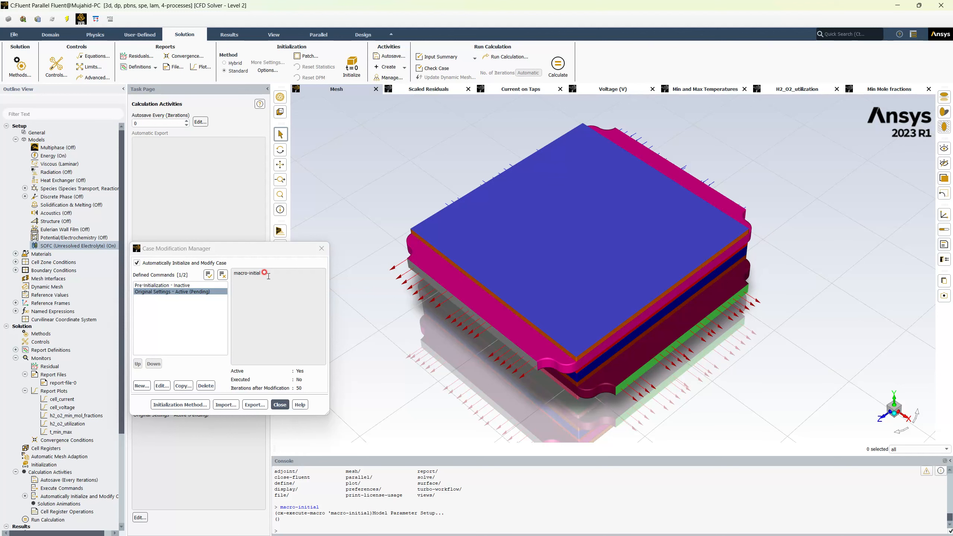
{"action": "left_click", "coordinate": [180, 295]}
{"action": "left_click", "coordinate": [190, 295]}
{"action": "left_click", "coordinate": [190, 295]}
- Create a new case modification, Modification-1, with 50 iterations after modification
{"action": "left_click", "coordinate": [144, 386]}
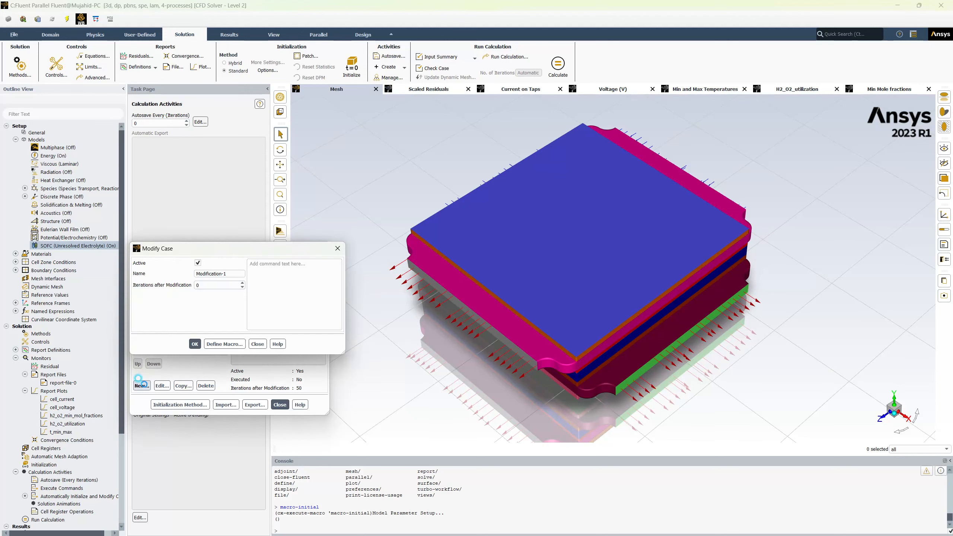
{"action": "left_click", "coordinate": [202, 285]}
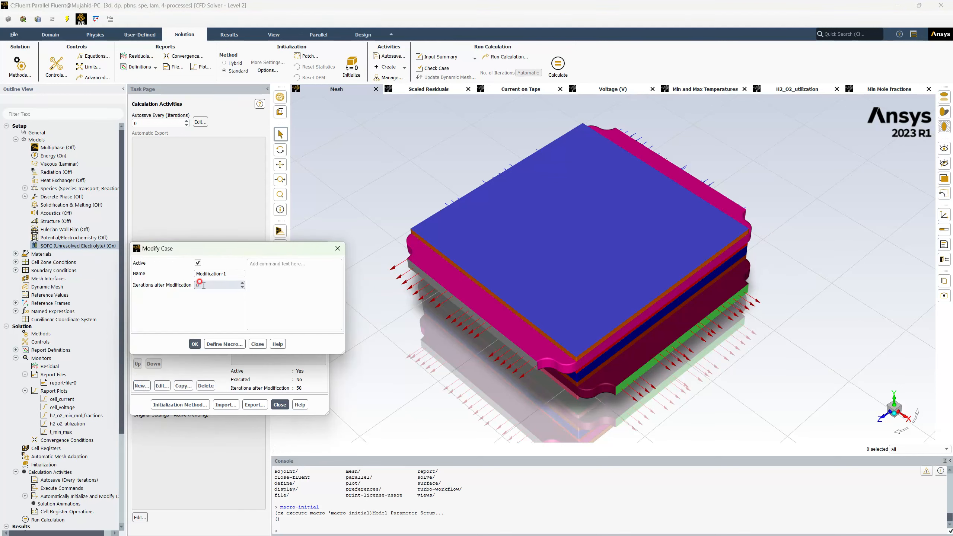
{"action": "left_click", "coordinate": [182, 285]}
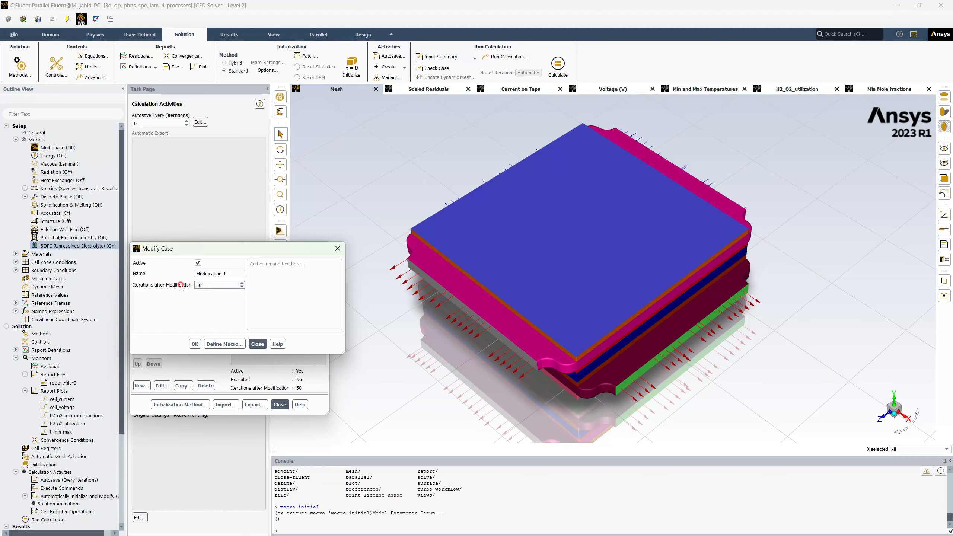
- Define a macro named macro-v1.0 for Modification-1 and start recording it
{"action": "left_click", "coordinate": [224, 344]}
{"action": "left_click", "coordinate": [166, 349]}
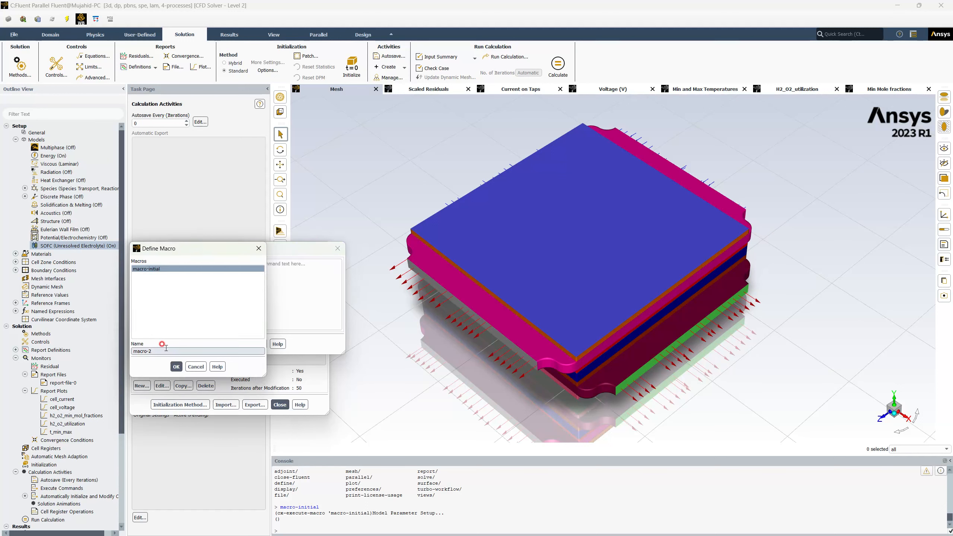
{"action": "left_click_drag", "start_coordinate": [152, 350], "coordinate": [120, 350]}
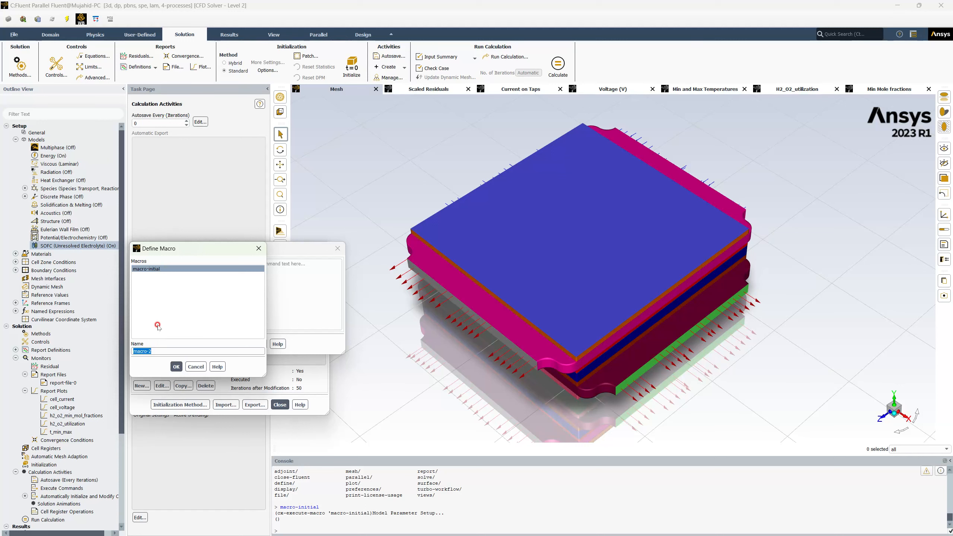
{"action": "key", "text": "Home"}
{"action": "key", "text": "Right"}
{"action": "key", "text": "Right"}
{"action": "key", "text": "Right"}
{"action": "key", "text": "Right"}
{"action": "key", "text": "Right"}
{"action": "type", "text": "v1.0"}
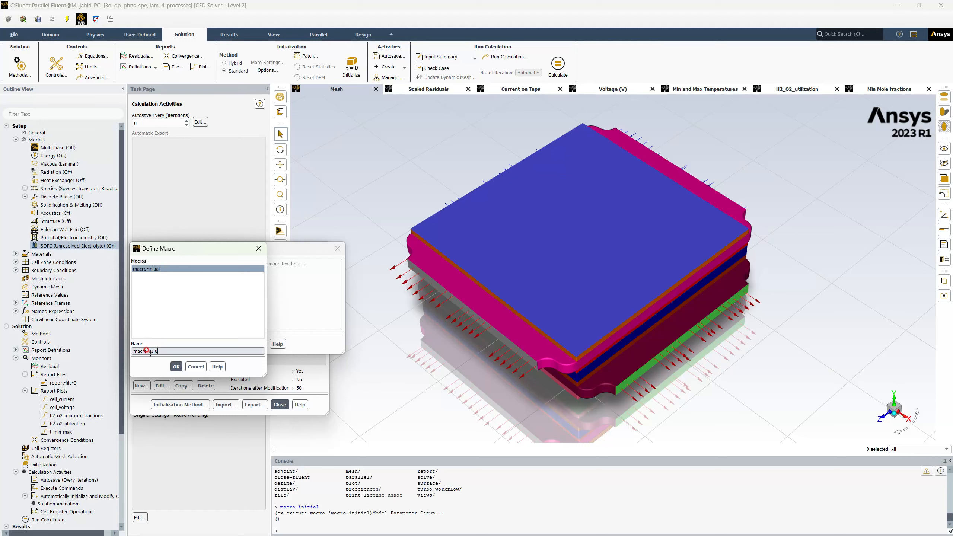
{"action": "left_click", "coordinate": [176, 367]}
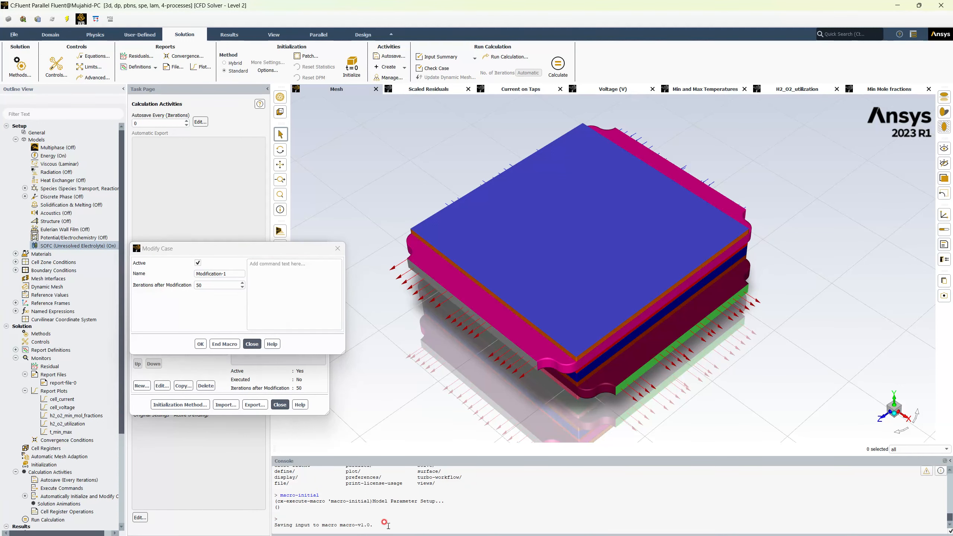
- Run define/models/sofc/mp in the console and accept the defaults through the electrical boundary condition option for macro-v1.0
{"action": "key", "text": "Return"}
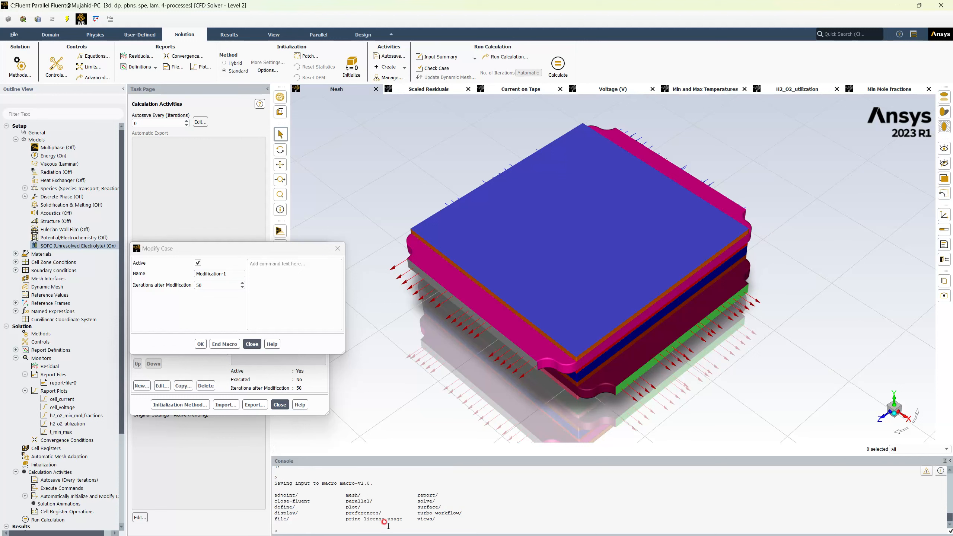
{"action": "type", "text": "define/models/sofc/mp"}
{"action": "key", "text": "Return"}
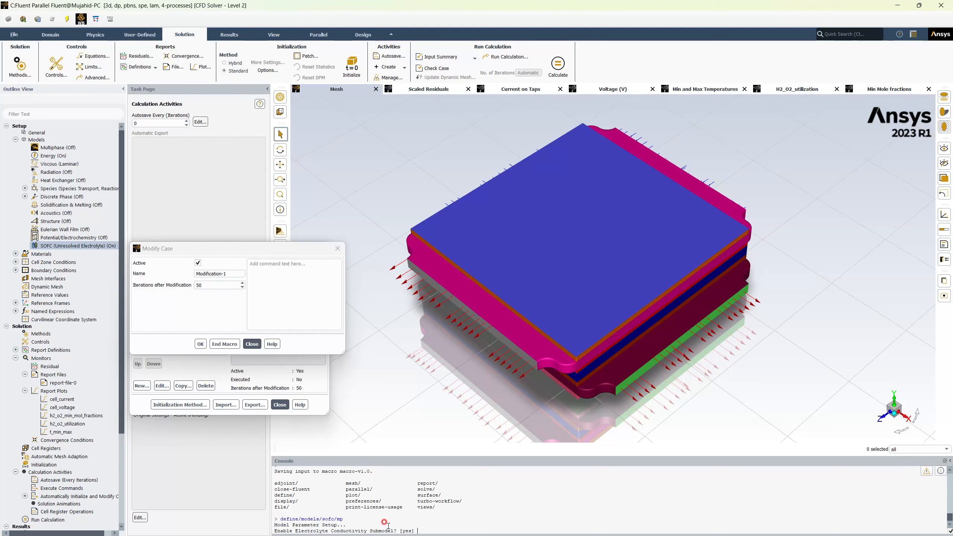
{"action": "key", "text": "Return"}
{"action": "key", "text": "Return"}
{"action": "key", "text": "Return"}
{"action": "key", "text": "Return"}
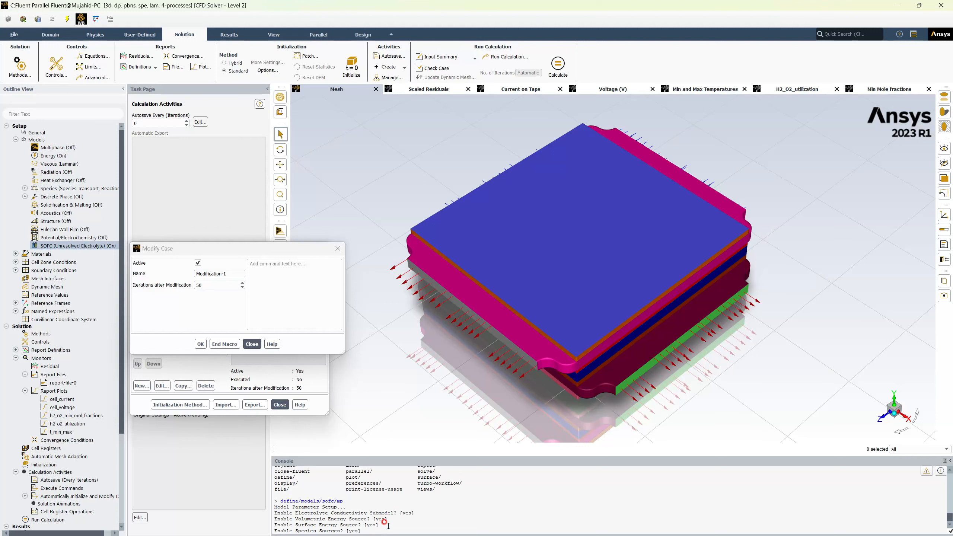
{"action": "key", "text": "Return"}
{"action": "key", "text": "Return"}
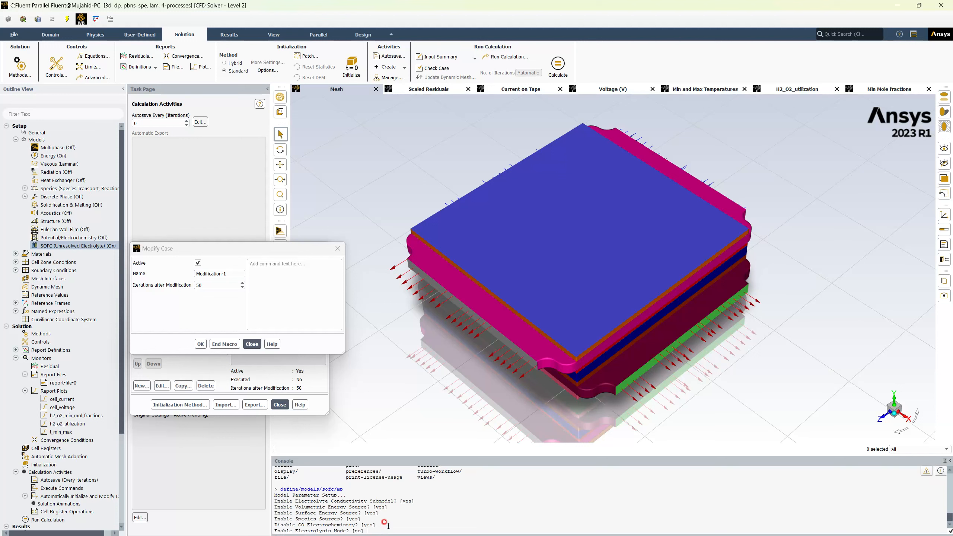
{"action": "key", "text": "Return"}
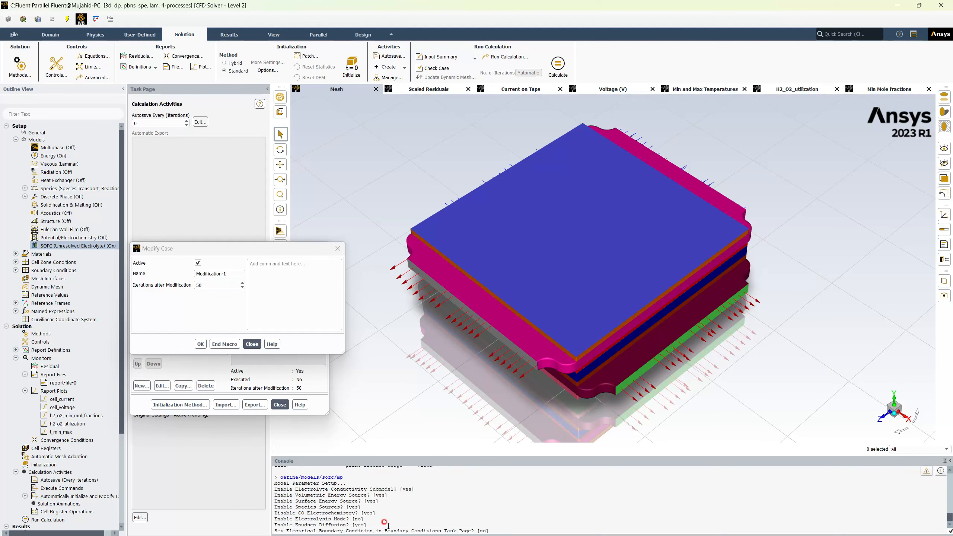
{"action": "key", "text": "Return"}
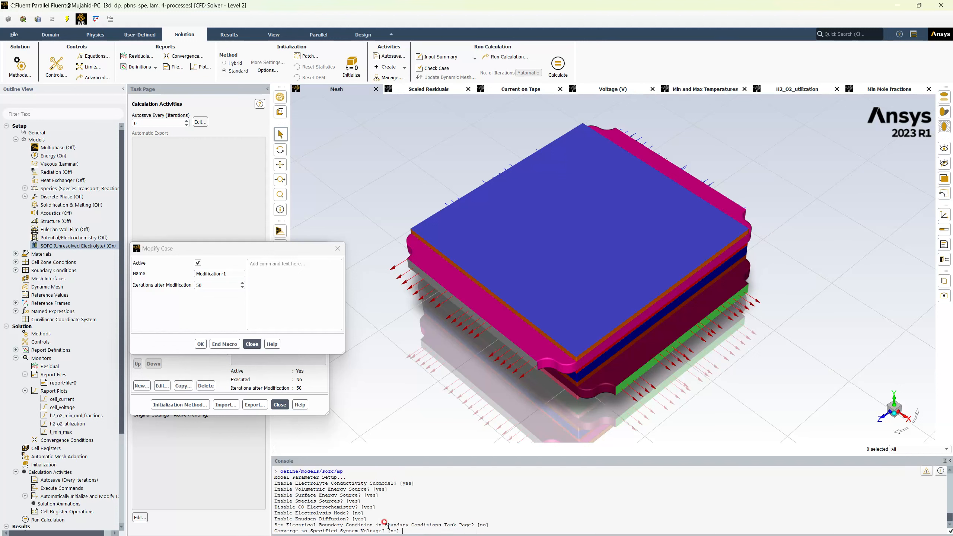
- Enable convergence to a specified system voltage of 1.0 V, accept the remaining model parameter defaults and end the macro-v1.0 recording
{"action": "type", "text": "y"}
{"action": "key", "text": "Return"}
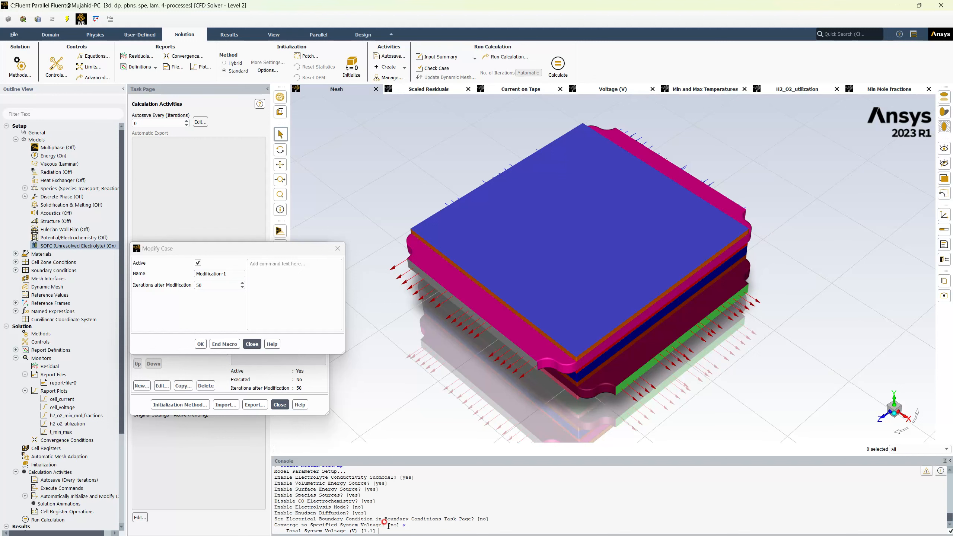
{"action": "type", "text": "1.0"}
{"action": "key", "text": "Return"}
{"action": "key", "text": "Return"}
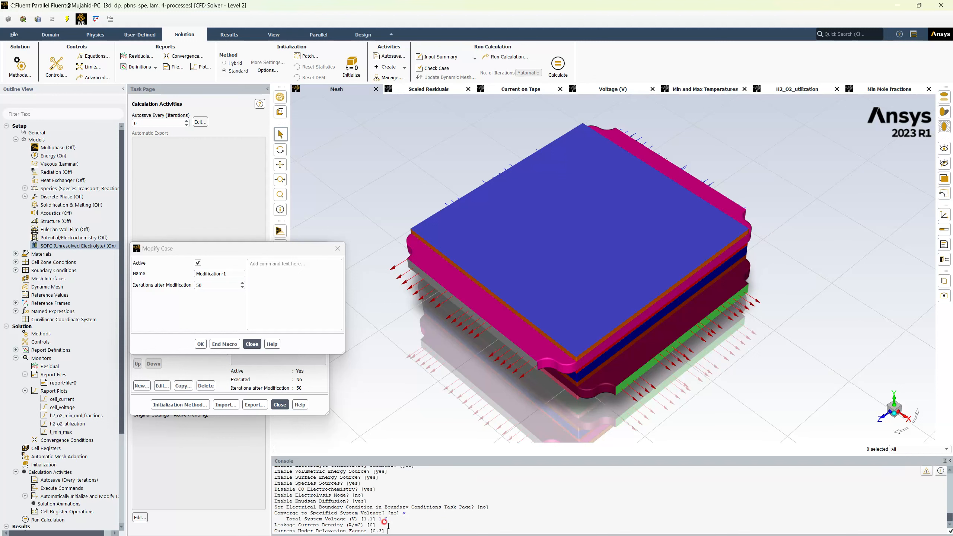
{"action": "key", "text": "Return"}
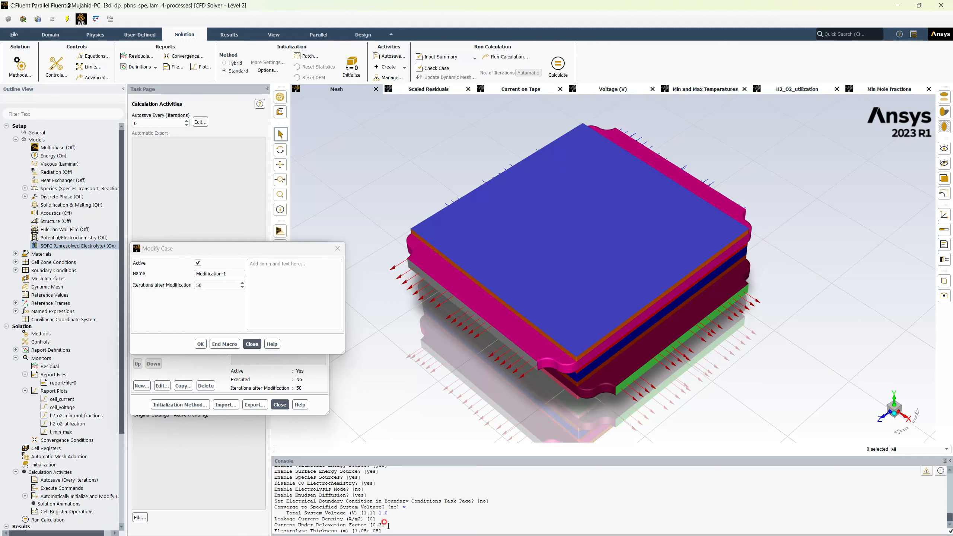
{"action": "key", "text": "Return"}
{"action": "key", "text": "Return"}
{"action": "key", "text": "Return"}
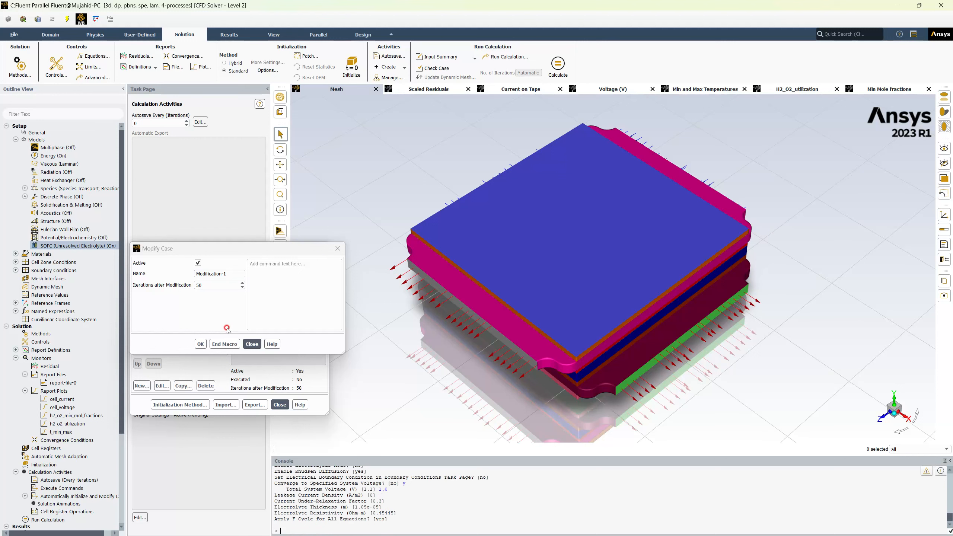
{"action": "left_click", "coordinate": [224, 344]}
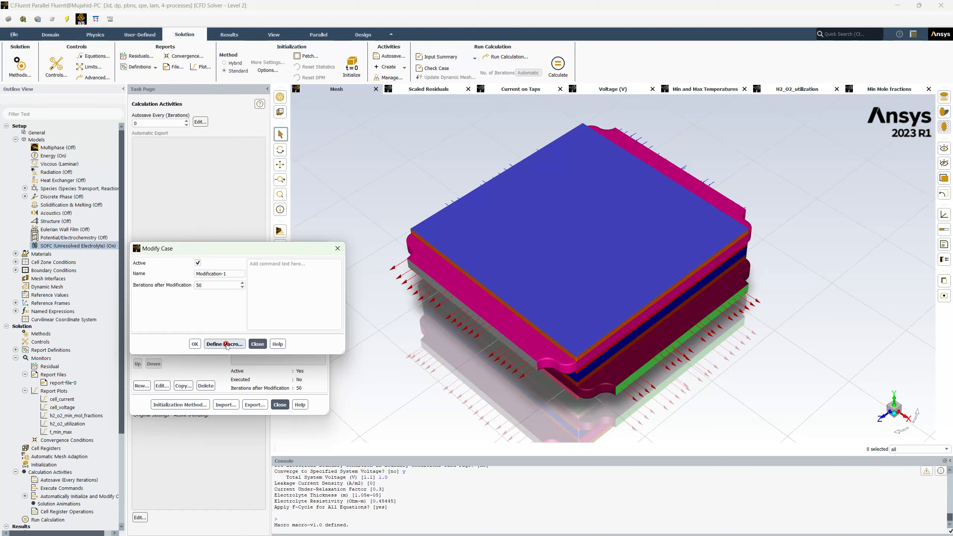
- Define a new macro named macro-v0.9 and start recording it
{"action": "left_click", "coordinate": [227, 344]}
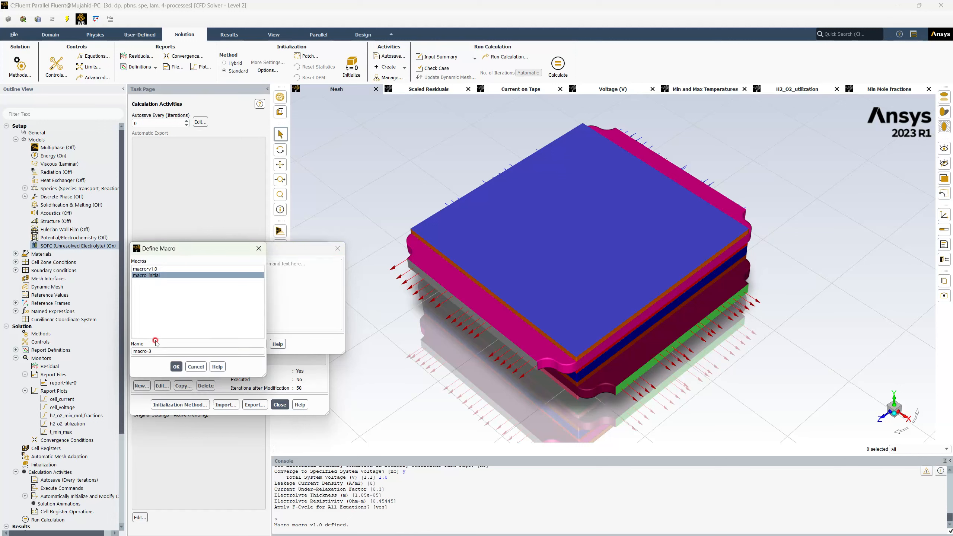
{"action": "left_click_drag", "start_coordinate": [150, 351], "coordinate": [162, 351]}
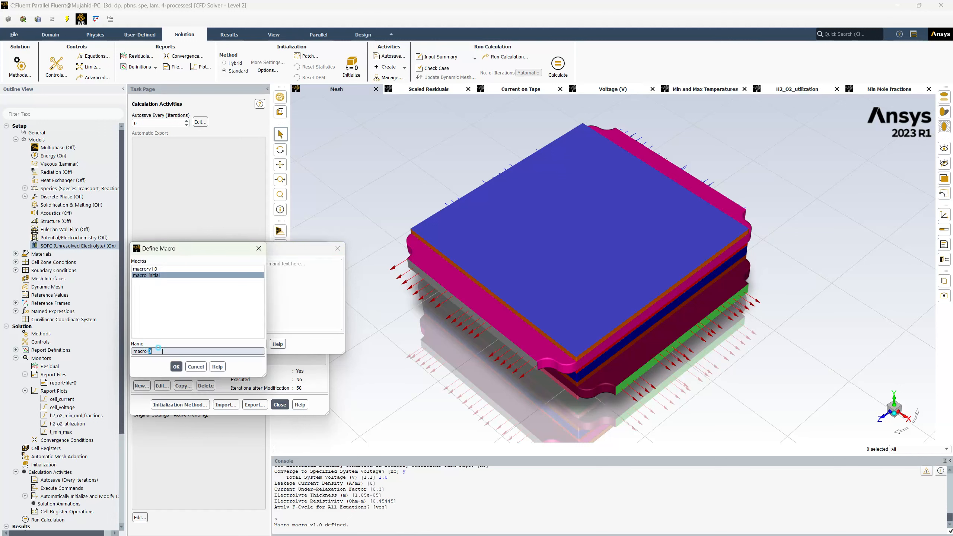
{"action": "type", "text": "v0.9"}
{"action": "left_click", "coordinate": [175, 368]}
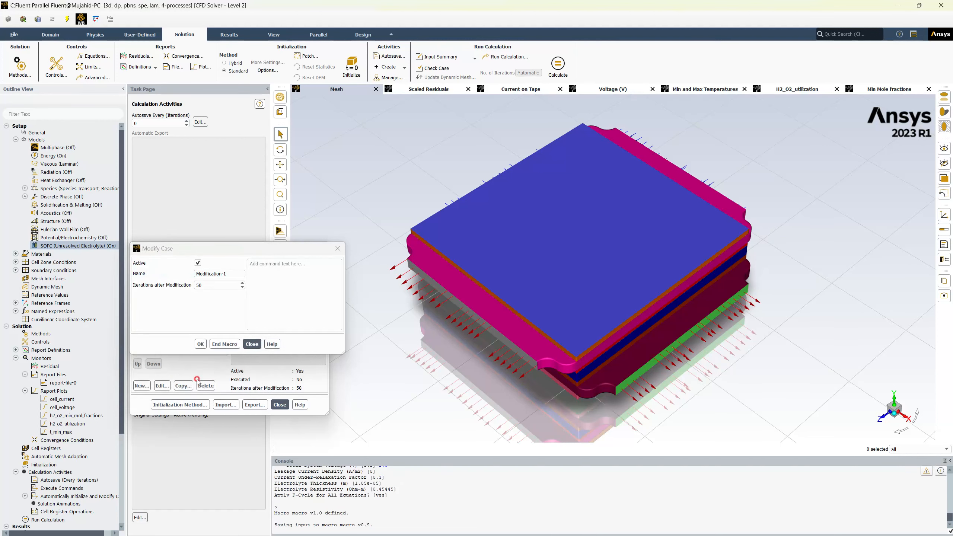
- Run define/models/sofc/mp in the console and accept the defaults through the specified system voltage convergence option for macro-v0.9
{"action": "type", "text": "define/models/sofc/mp"}
{"action": "key", "text": "Return"}
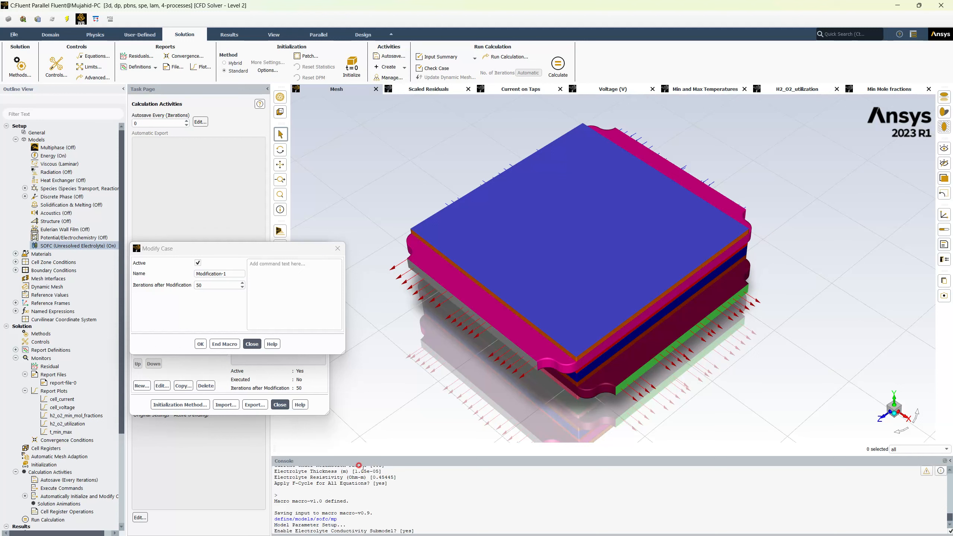
{"action": "key", "text": "Return"}
{"action": "key", "text": "Return"}
{"action": "key", "text": "Return"}
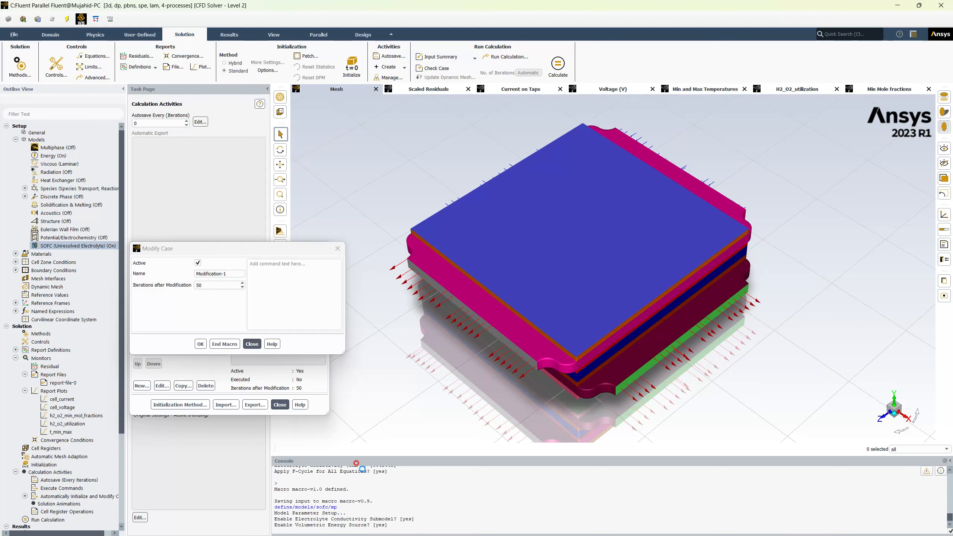
{"action": "key", "text": "Return"}
{"action": "key", "text": "Return"}
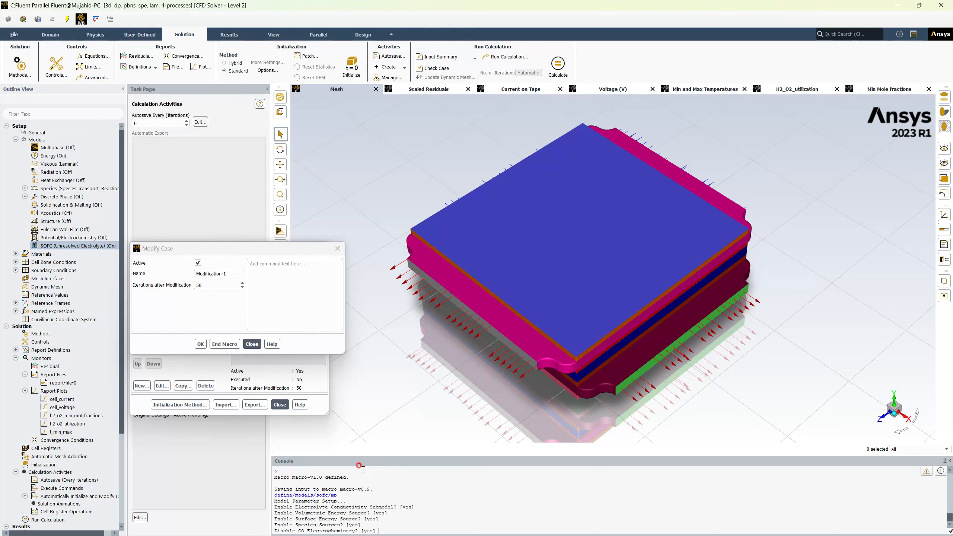
{"action": "key", "text": "Return"}
{"action": "key", "text": "Return"}
{"action": "key", "text": "Return"}
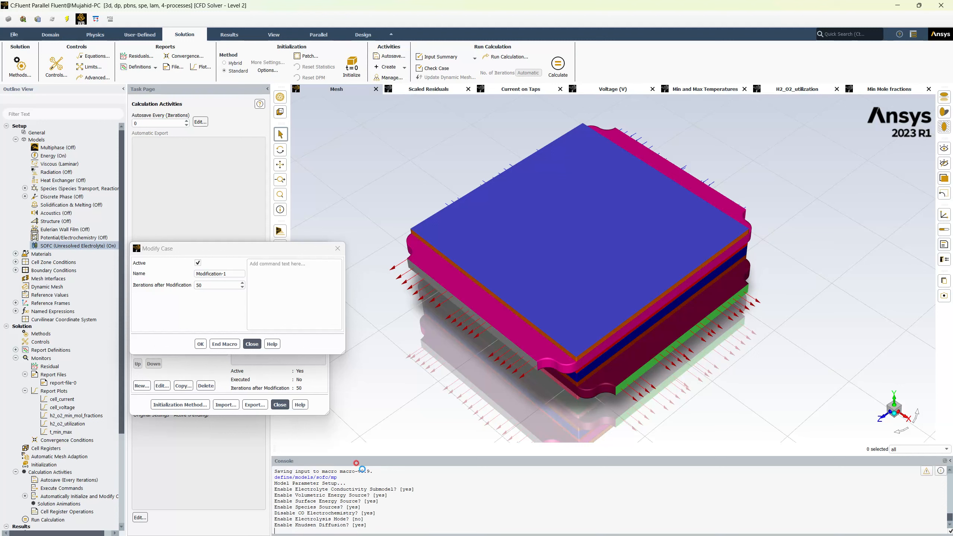
{"action": "key", "text": "Return"}
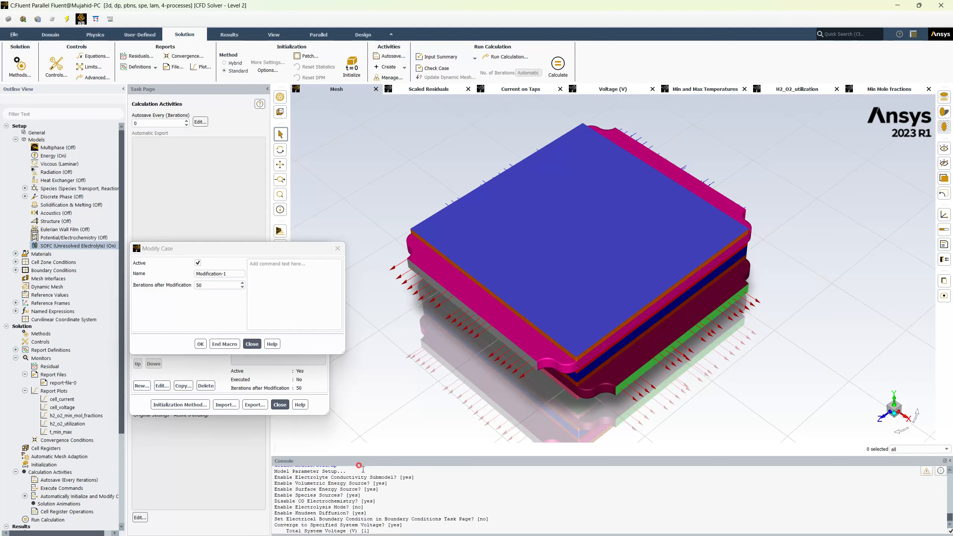
- Set the total system voltage to 0.9 V, accept the remaining model parameter defaults and end the macro-v0.9 recording
{"action": "type", "text": "0.9"}
{"action": "key", "text": "Return"}
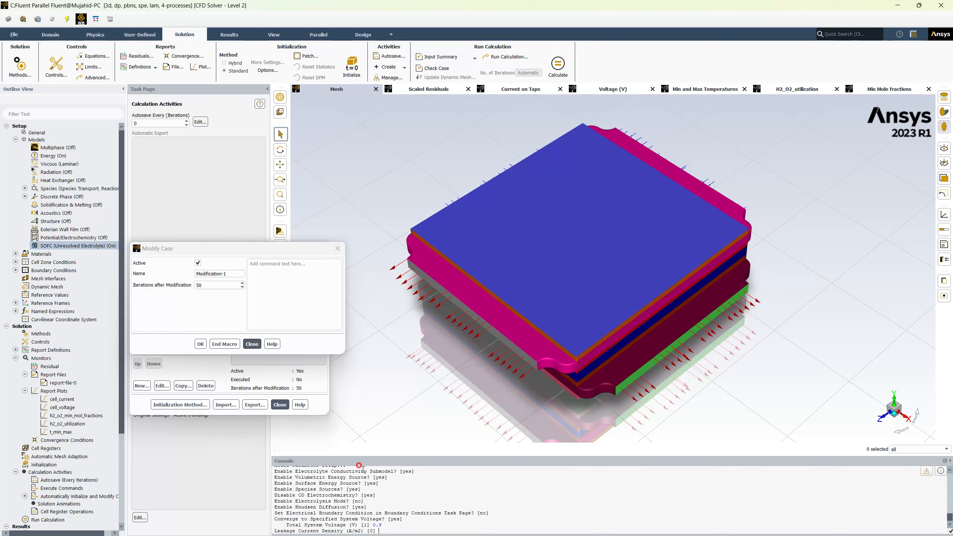
{"action": "key", "text": "Return"}
{"action": "key", "text": "Return"}
{"action": "key", "text": "Return"}
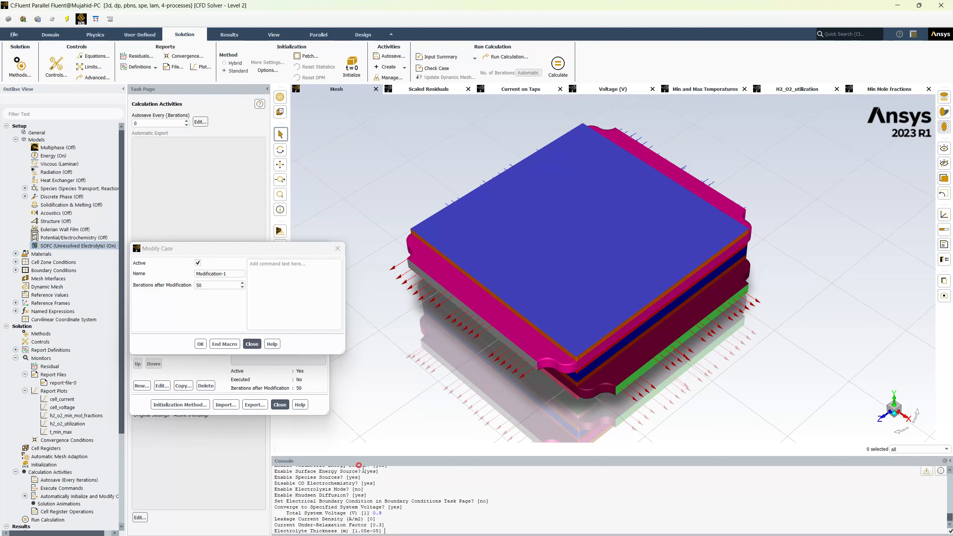
{"action": "key", "text": "Return"}
{"action": "key", "text": "Return"}
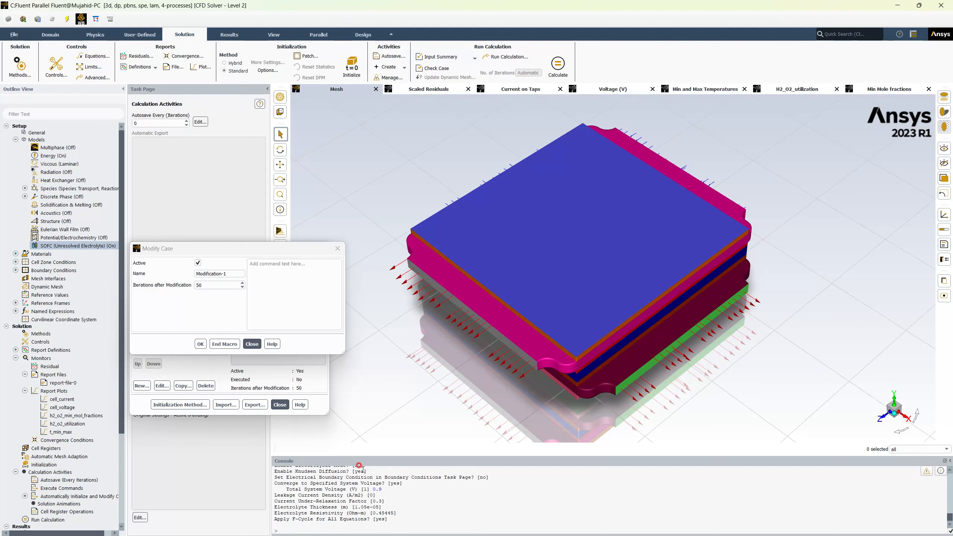
{"action": "left_click", "coordinate": [228, 344]}
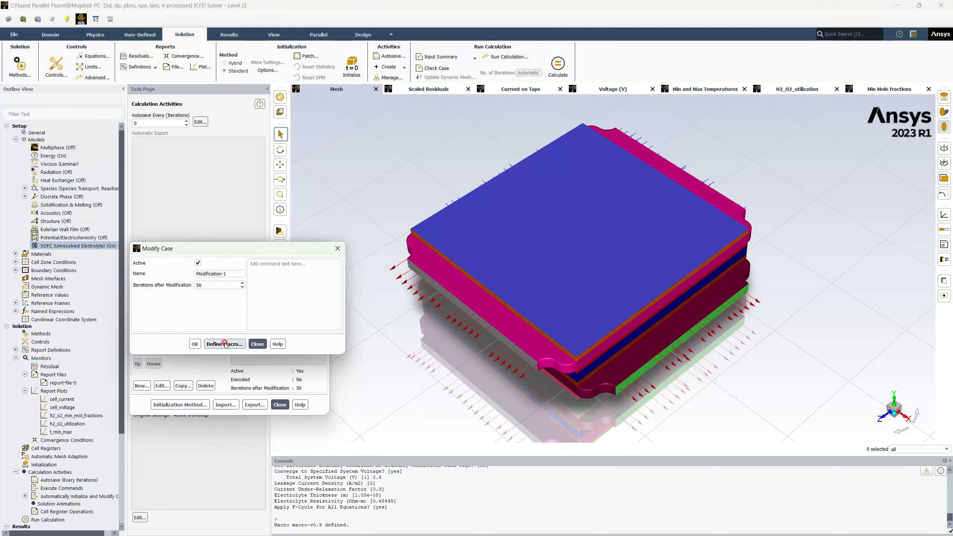
- Record a macro named macro-v0.8 that sets the SOFC total system voltage to 0.8 V and keeps the other model parameter defaults
{"action": "left_click", "coordinate": [225, 343]}
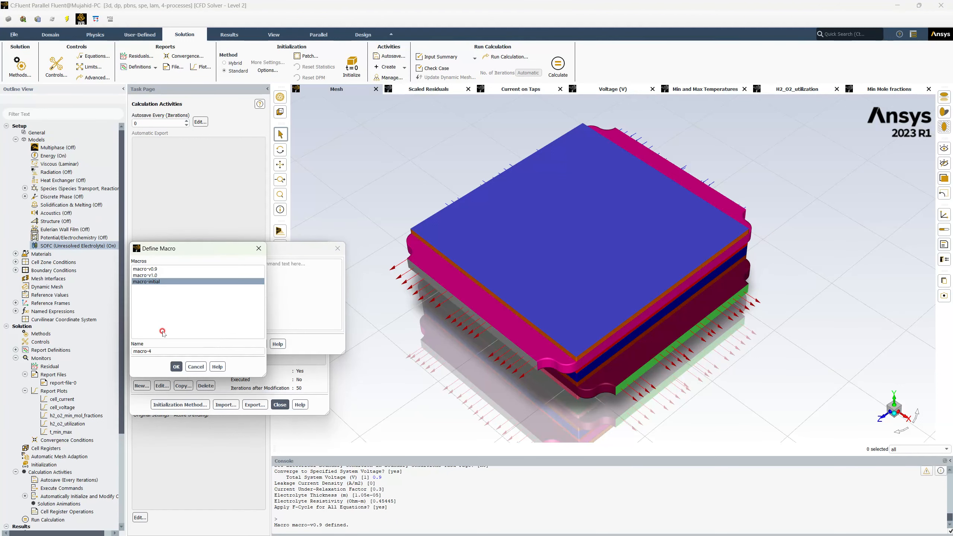
{"action": "left_click", "coordinate": [149, 268]}
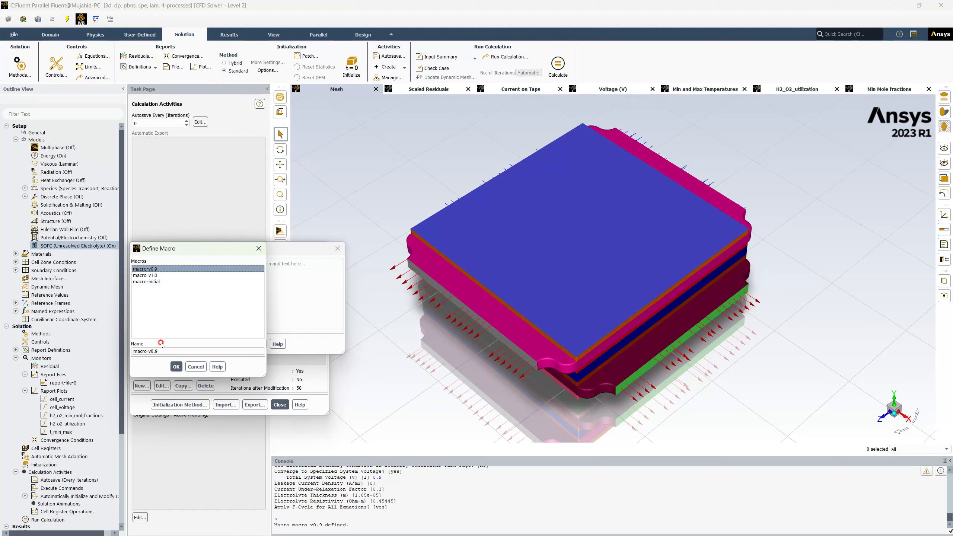
{"action": "key", "text": "BackSpace"}
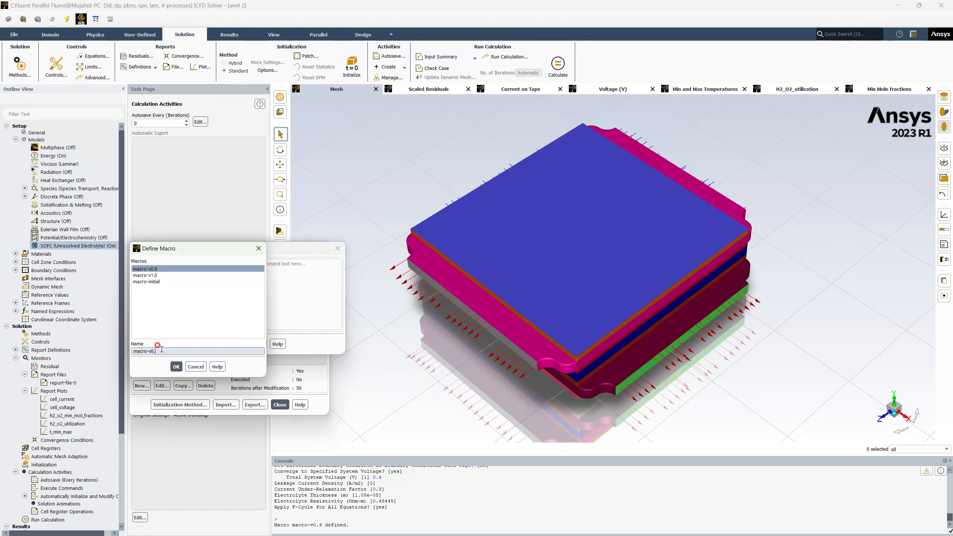
{"action": "type", "text": "8"}
{"action": "left_click", "coordinate": [176, 366]}
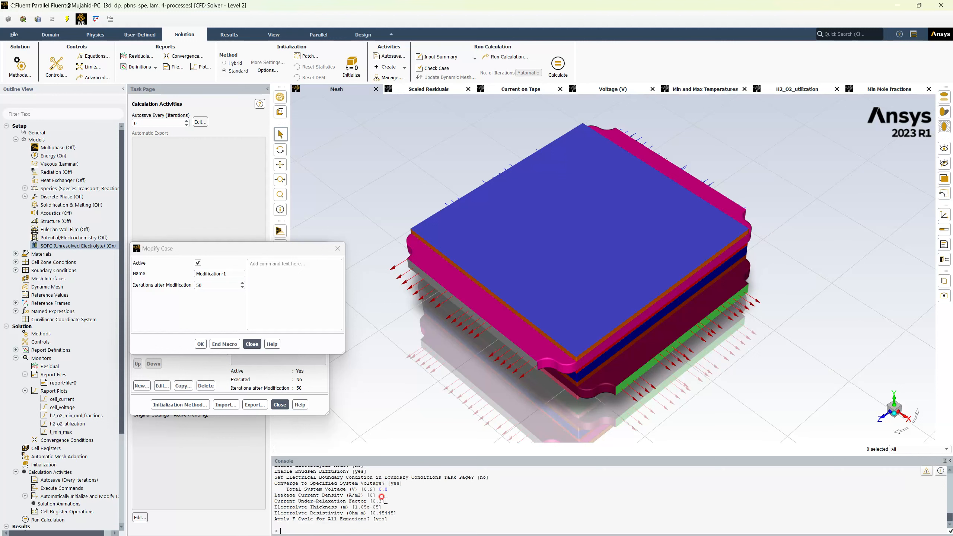
{"action": "left_click", "coordinate": [226, 344]}
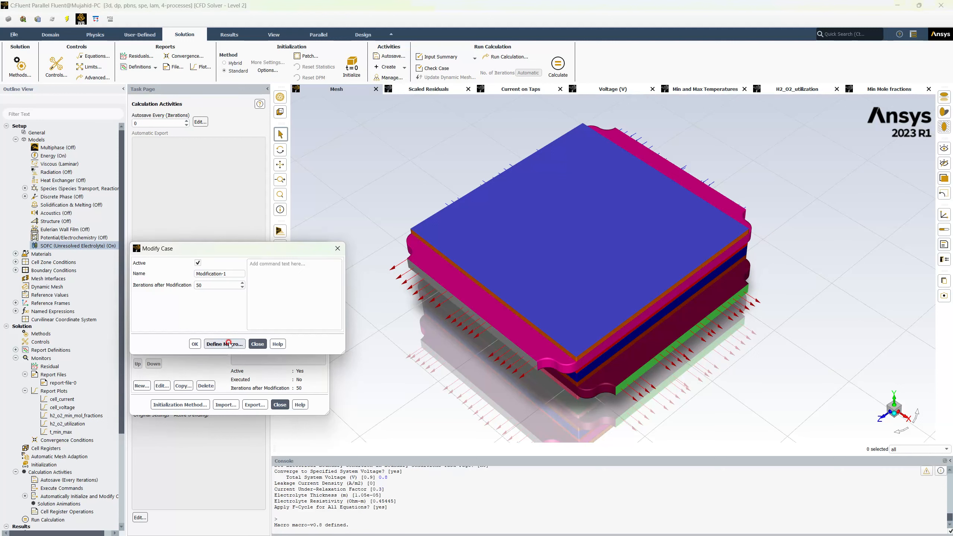
- Record a macro named macro-v0.7 that sets the SOFC total system voltage to 0.7 V and keeps the other model parameter defaults
{"action": "left_click", "coordinate": [228, 344]}
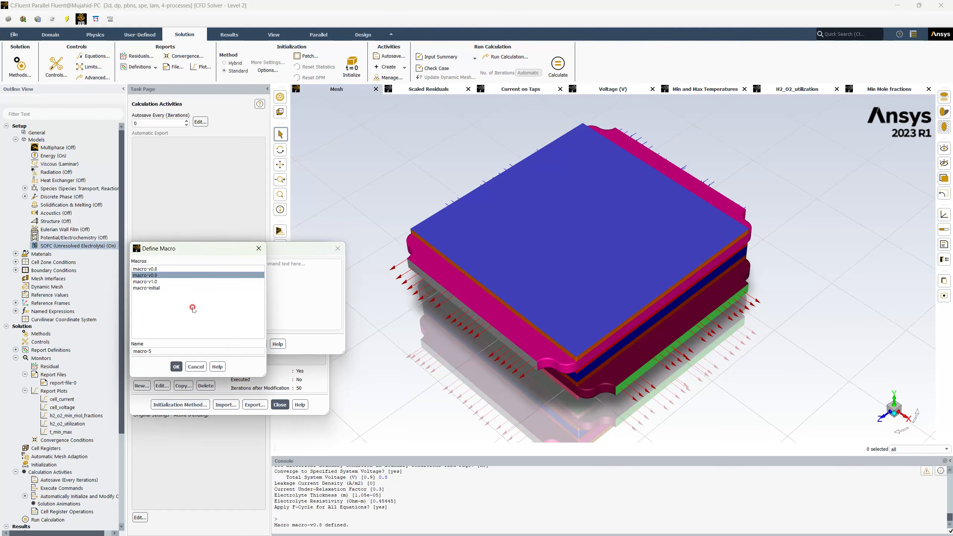
{"action": "left_click", "coordinate": [162, 276]}
{"action": "left_click", "coordinate": [161, 269]}
{"action": "left_click", "coordinate": [160, 351]}
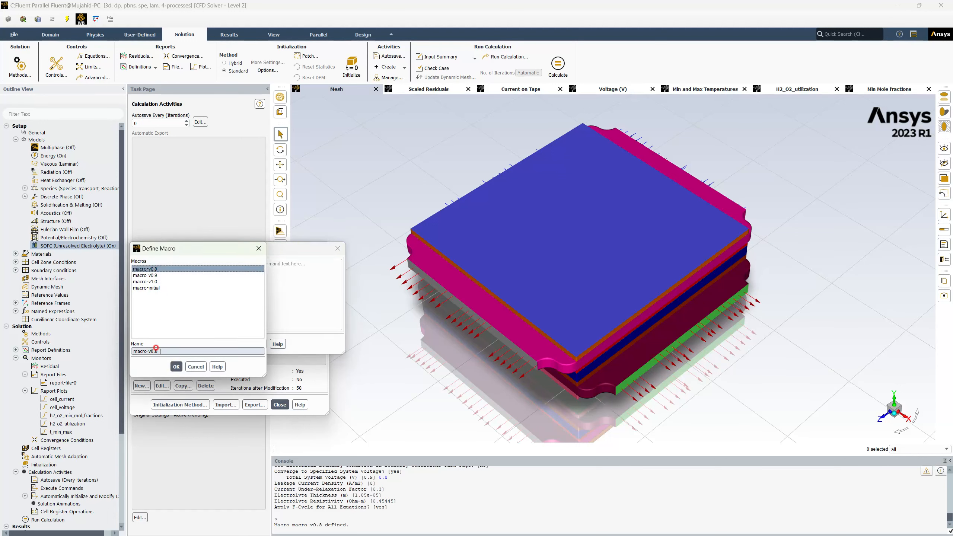
{"action": "left_click", "coordinate": [173, 352]}
{"action": "type", "text": "7"}
{"action": "left_click", "coordinate": [176, 366]}
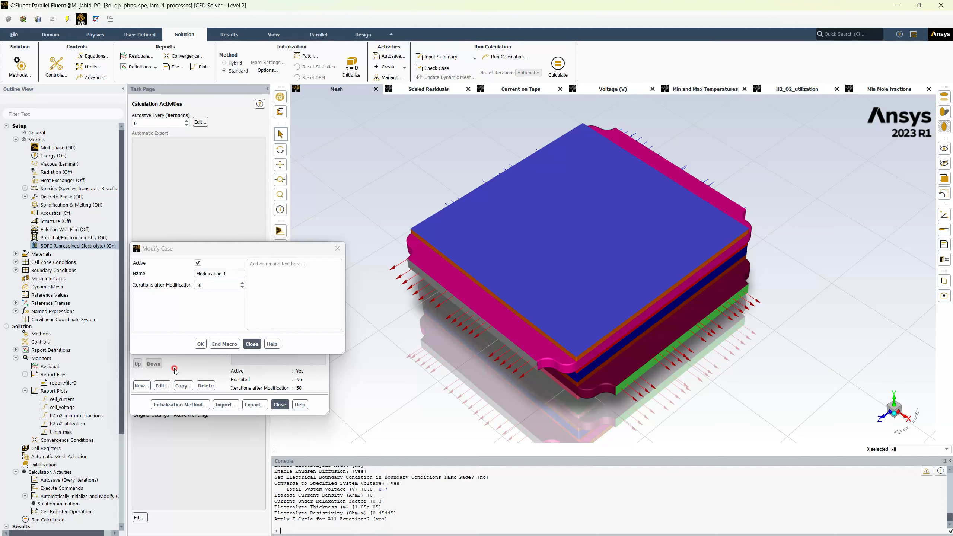
{"action": "left_click", "coordinate": [220, 344]}
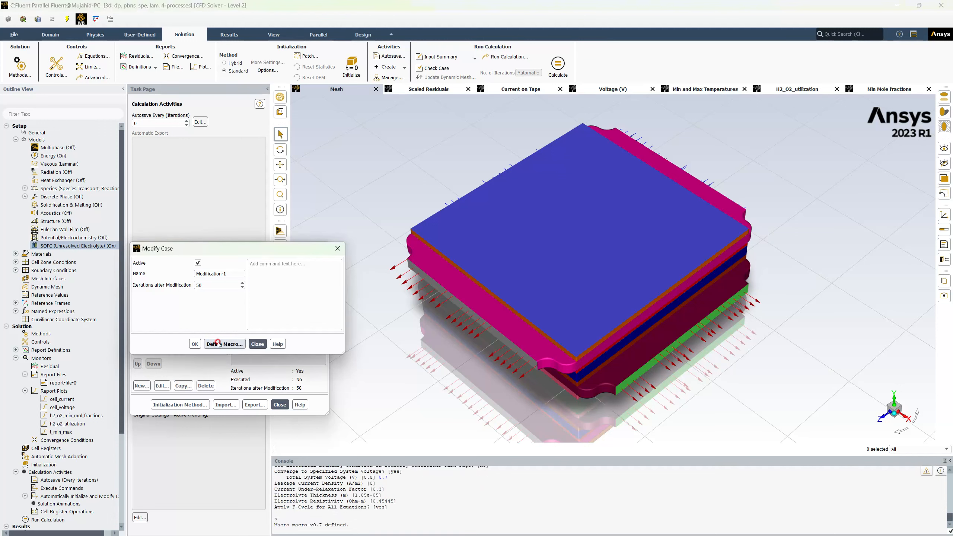
- Define a new macro named macro-v0.6 and start recording it
{"action": "left_click", "coordinate": [219, 343]}
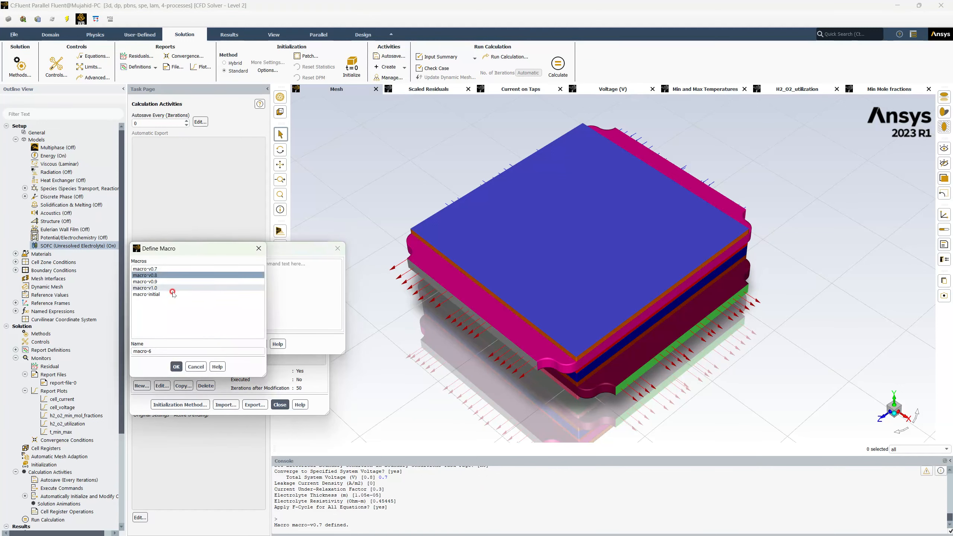
{"action": "left_click", "coordinate": [155, 350]}
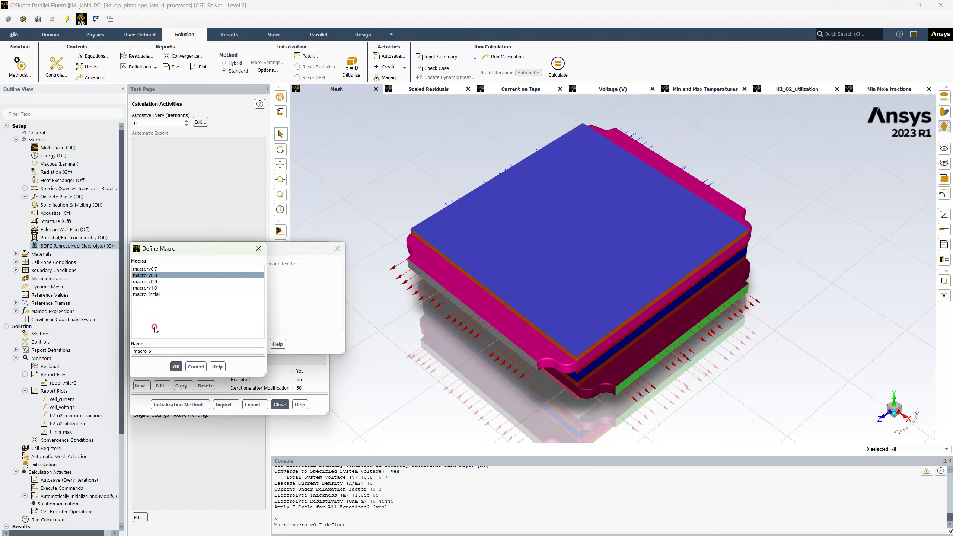
{"action": "left_click", "coordinate": [150, 269]}
{"action": "left_click", "coordinate": [158, 350]}
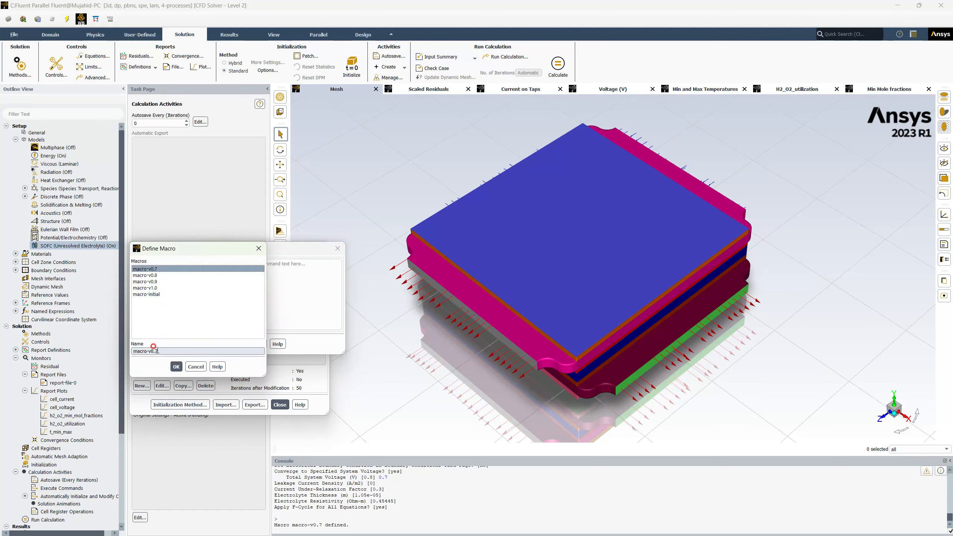
{"action": "key", "text": "BackSpace"}
{"action": "left_click", "coordinate": [176, 366]}
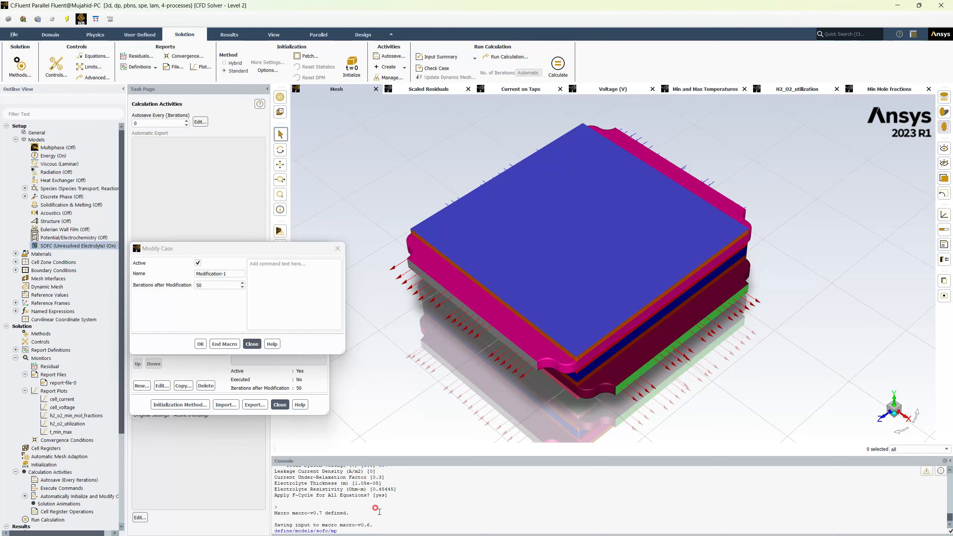
- Run define/models/sofc/mp in the console and accept the defaults through the specified system voltage convergence option for macro-v0.6
{"action": "key", "text": "Return"}
{"action": "key", "text": "Return"}
{"action": "key", "text": "Return"}
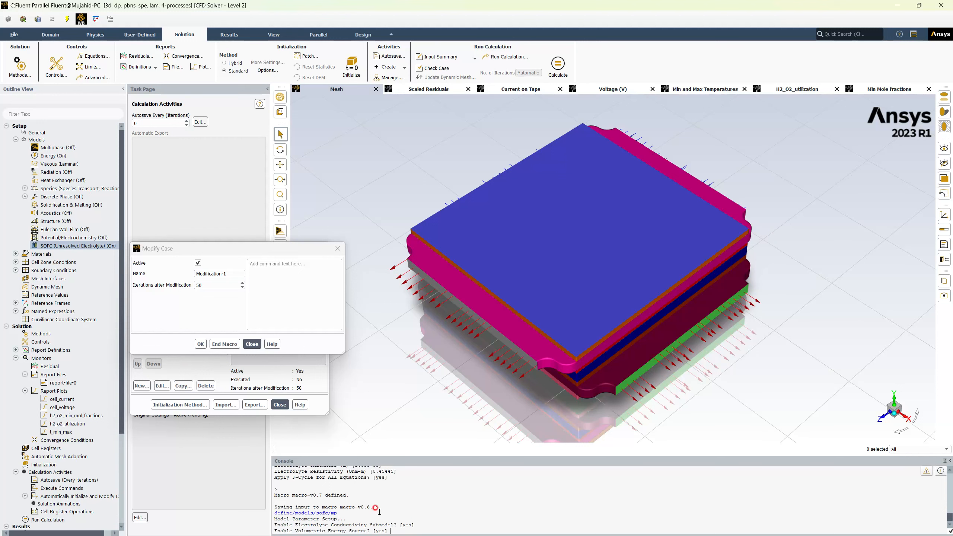
{"action": "key", "text": "Return"}
{"action": "key", "text": "Return"}
{"action": "key", "text": "Return"}
{"action": "key", "text": "Return"}
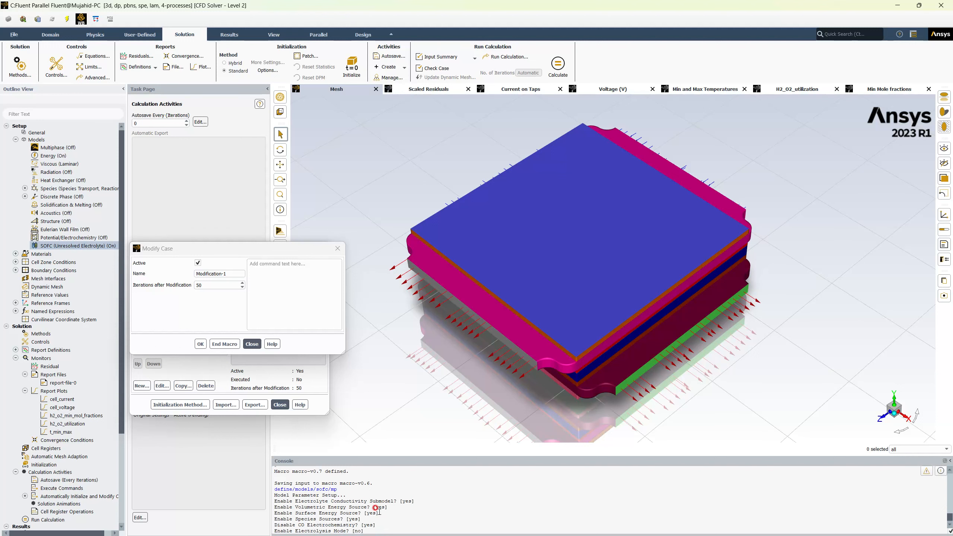
{"action": "key", "text": "Return"}
{"action": "key", "text": "Return"}
{"action": "key", "text": "Return"}
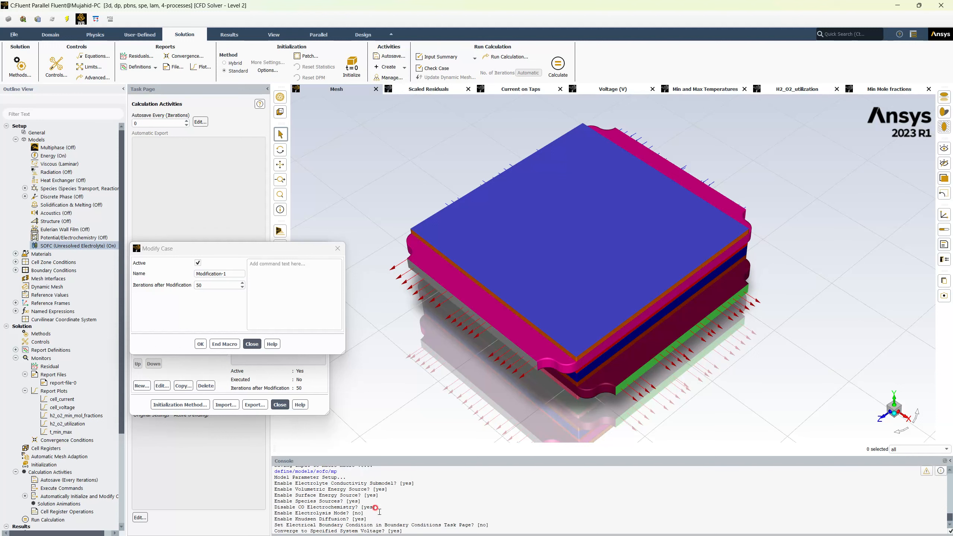
- Set the SOFC total system voltage to 0.6 V, keep the remaining parameter defaults, and end the macro-v0.6 recording
{"action": "type", "text": "0."}
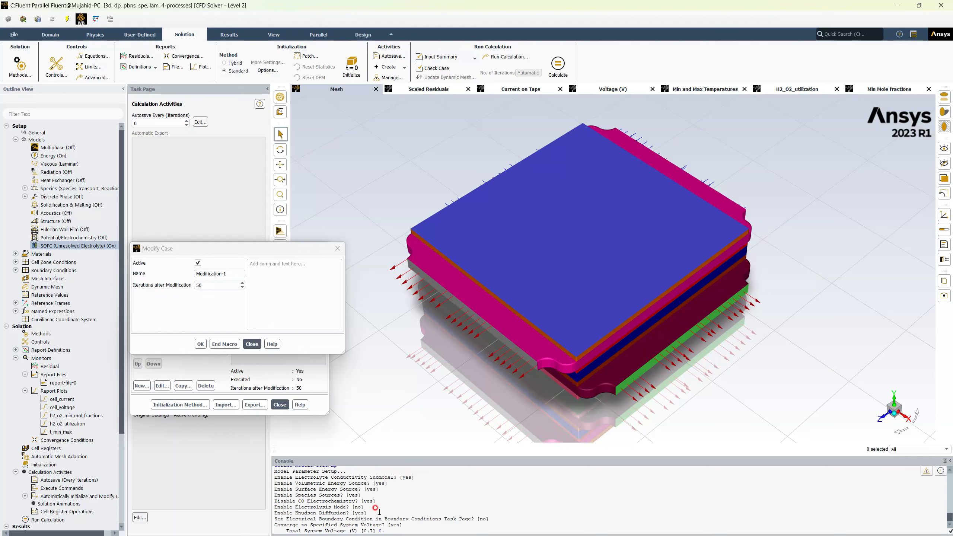
{"action": "key", "text": "Return"}
{"action": "key", "text": "Return"}
{"action": "key", "text": "Return"}
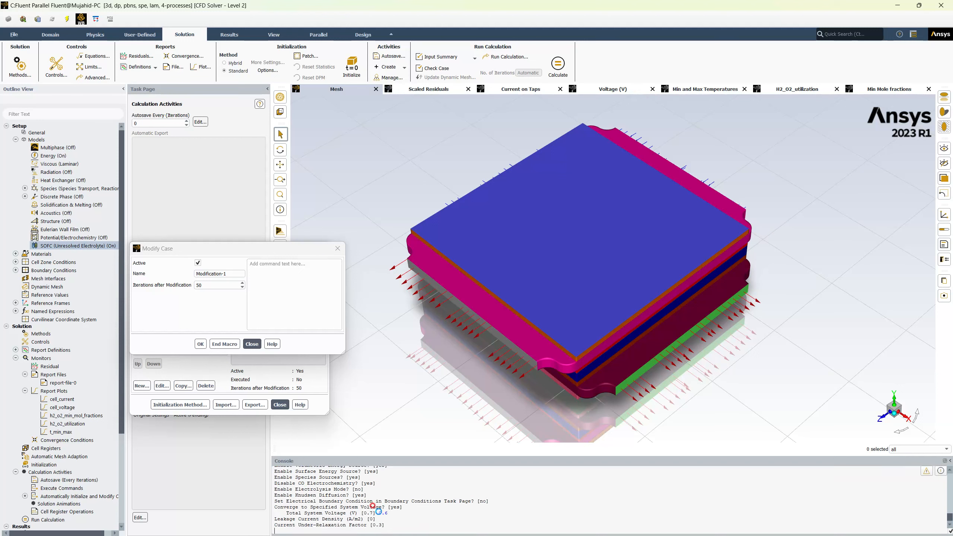
{"action": "key", "text": "Return"}
{"action": "key", "text": "Return"}
{"action": "key", "text": "Return"}
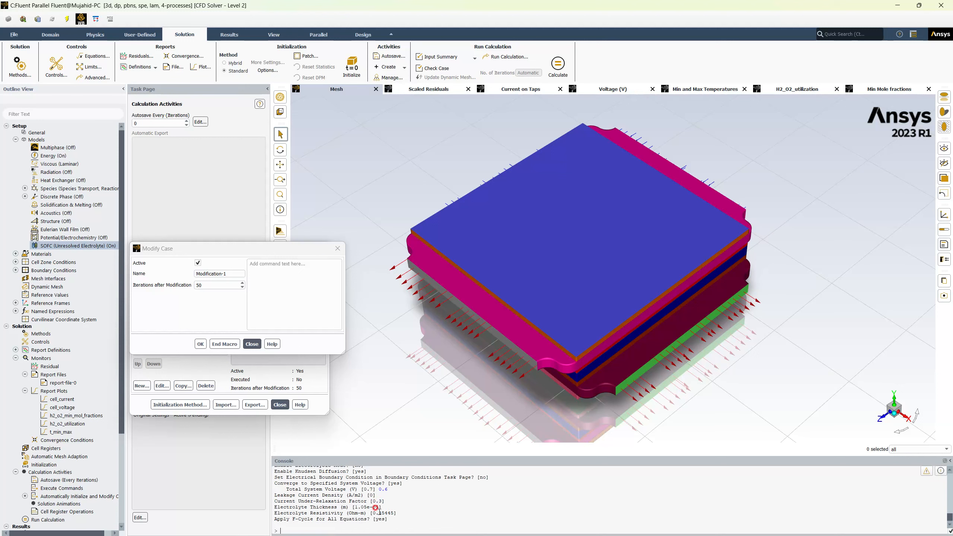
{"action": "left_click", "coordinate": [219, 344]}
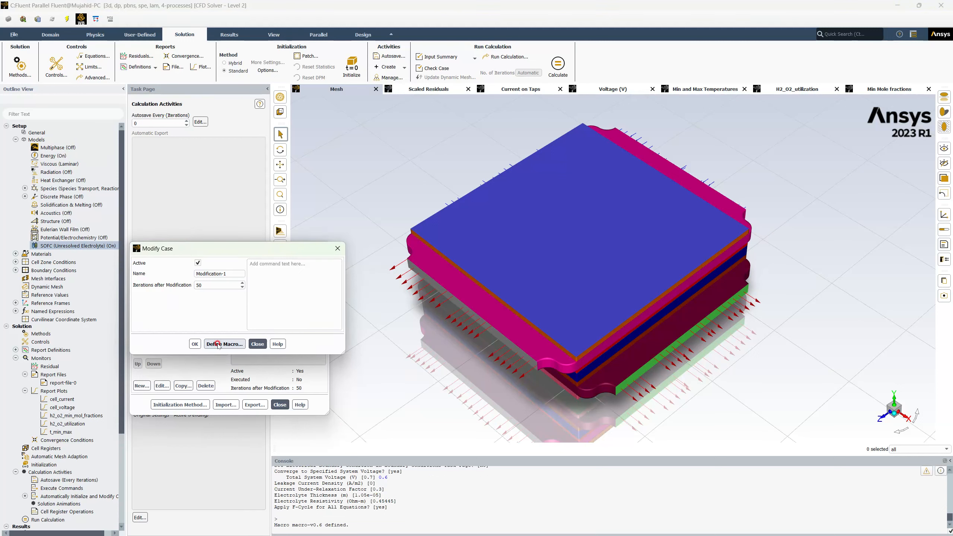
- Define a new macro named macro-v0.5 and start recording it
{"action": "left_click", "coordinate": [219, 344]}
{"action": "left_click", "coordinate": [151, 269]}
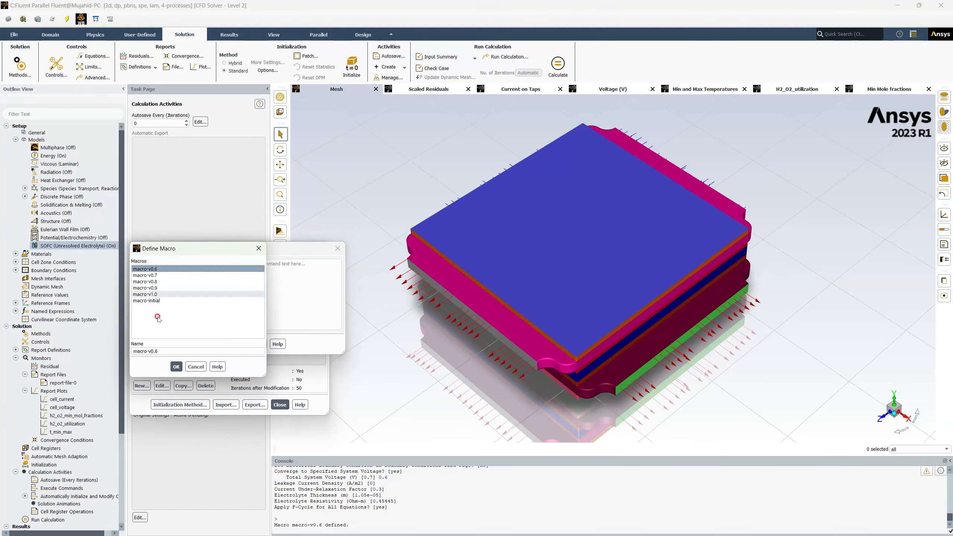
{"action": "left_click", "coordinate": [166, 350]}
{"action": "type", "text": "5"}
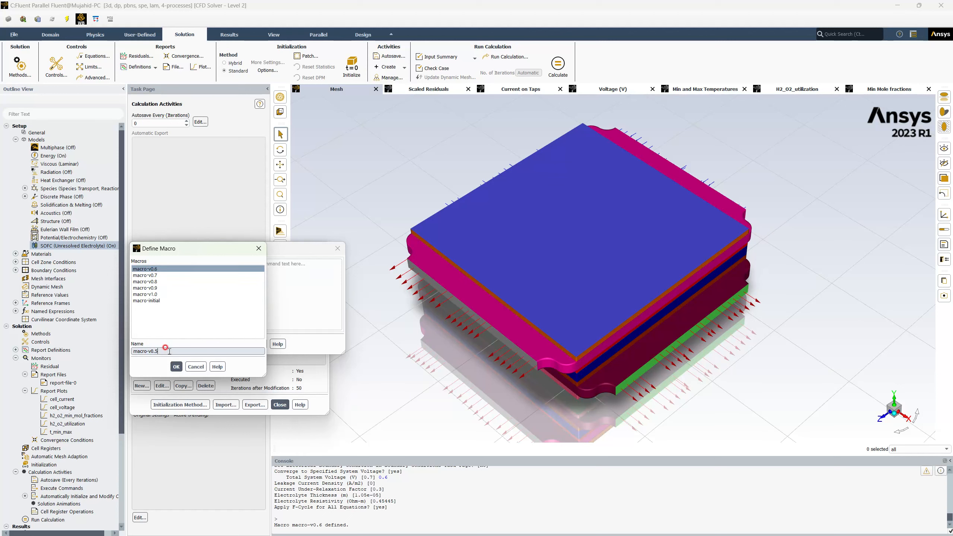
{"action": "left_click", "coordinate": [176, 366]}
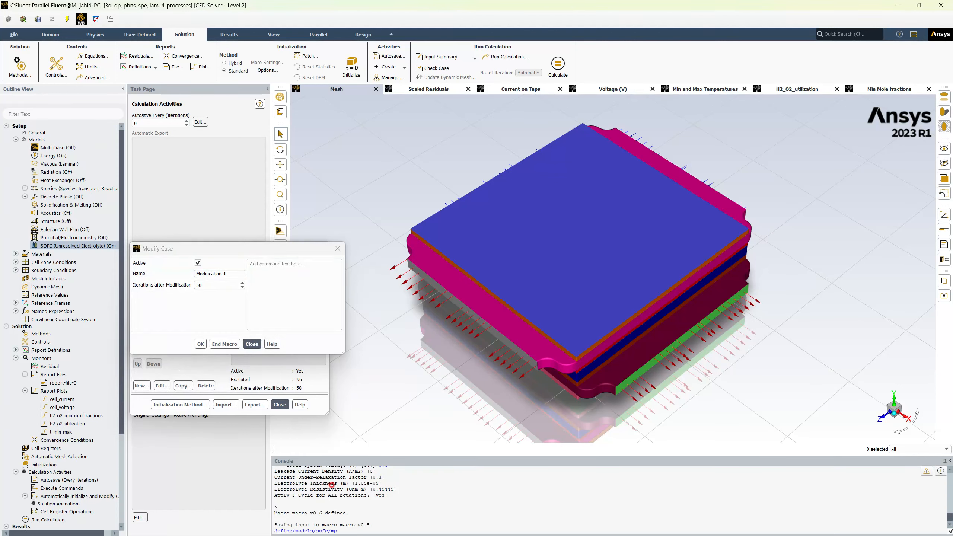
- Run define/models/sofc/mp in the console and accept the defaults through the specified system voltage convergence option for macro-v0.5
{"action": "type", "text": "define/models/sofc/mp"}
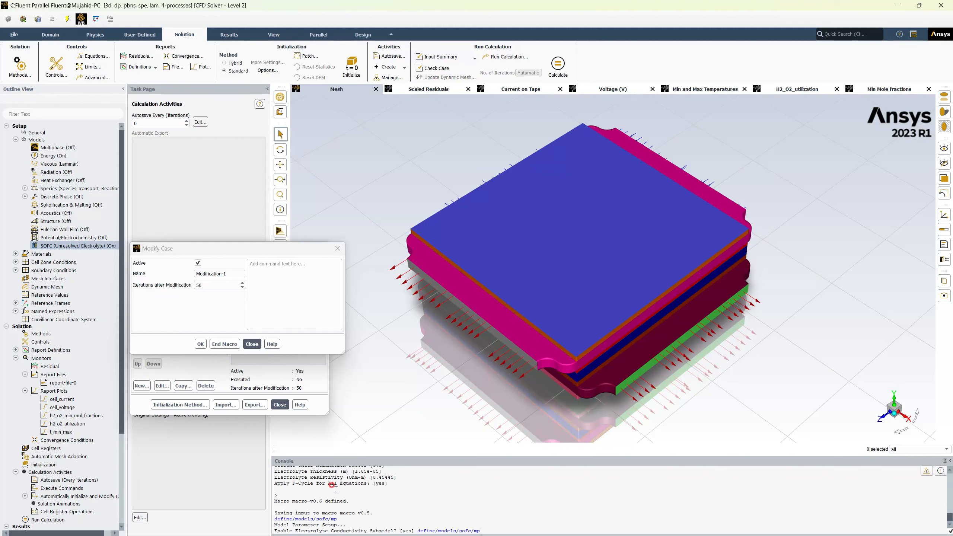
{"action": "key", "text": "BackSpace"}
{"action": "key", "text": "BackSpace"}
{"action": "key", "text": "BackSpace"}
{"action": "key", "text": "BackSpace"}
{"action": "key", "text": "BackSpace"}
{"action": "key", "text": "BackSpace"}
{"action": "key", "text": "BackSpace"}
{"action": "key", "text": "BackSpace"}
{"action": "key", "text": "BackSpace"}
{"action": "key", "text": "BackSpace"}
{"action": "key", "text": "BackSpace"}
{"action": "key", "text": "Return"}
{"action": "key", "text": "Return"}
{"action": "key", "text": "Return"}
{"action": "key", "text": "Return"}
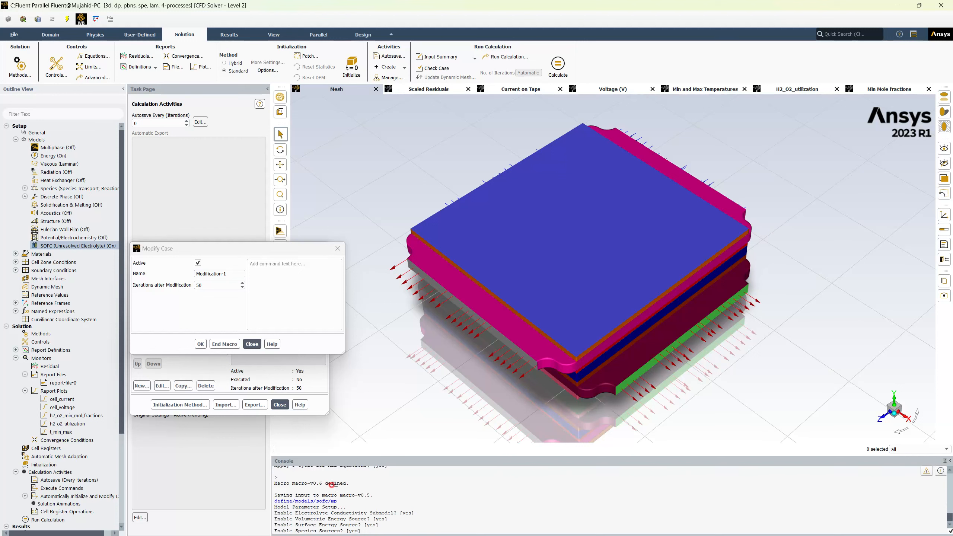
{"action": "key", "text": "Return"}
{"action": "key", "text": "Return"}
{"action": "key", "text": "Return"}
{"action": "key", "text": "Return"}
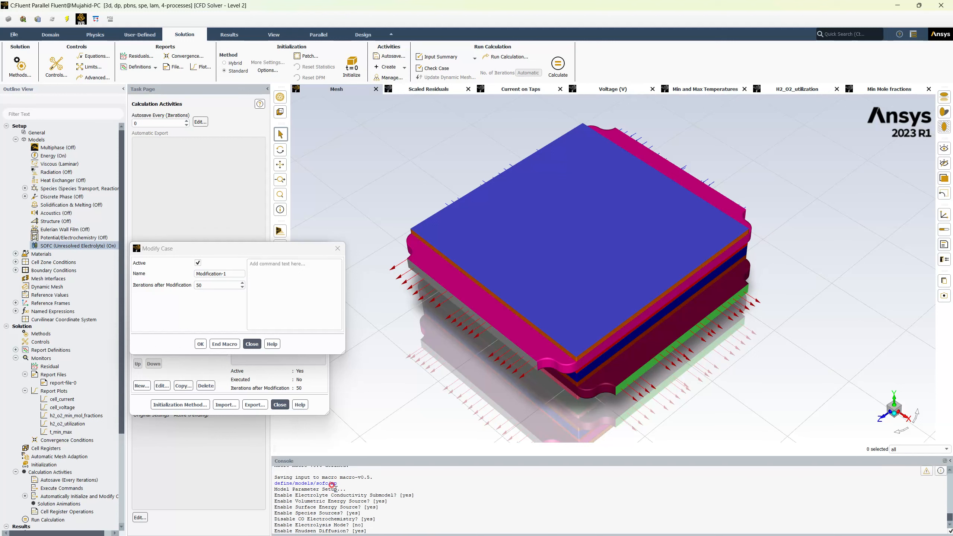
{"action": "key", "text": "Return"}
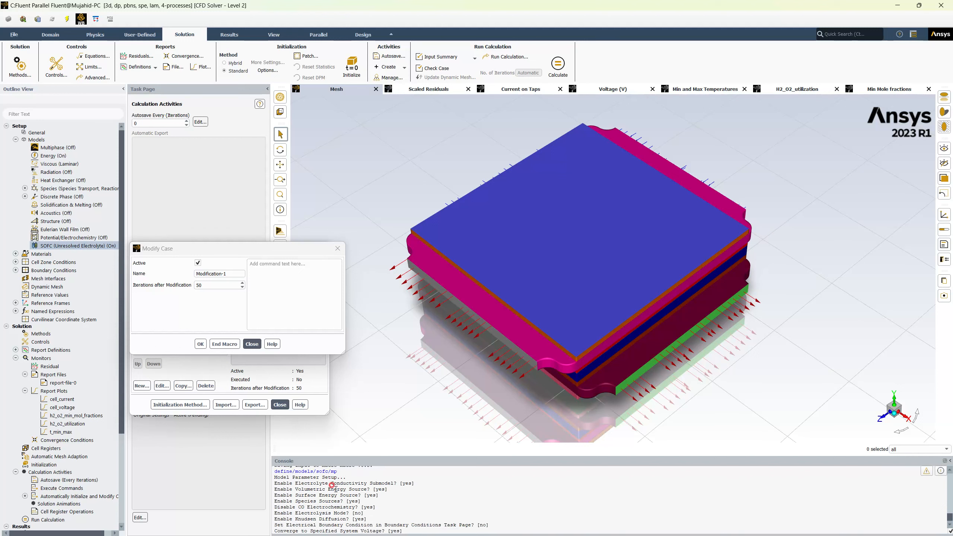
{"action": "key", "text": "Return"}
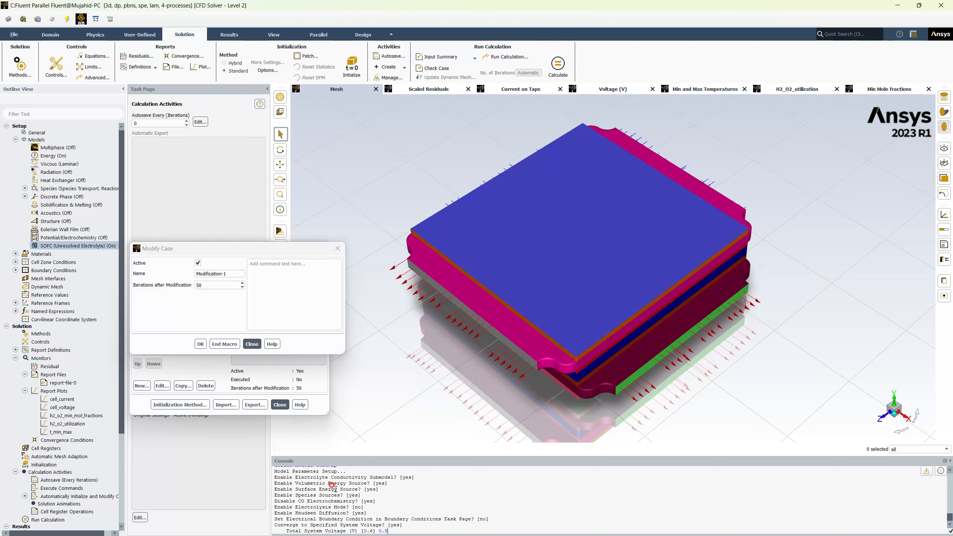
- Set the SOFC total system voltage to 0.5 V, keep the remaining parameter defaults, and end the macro-v0.5 recording
{"action": "key", "text": "Return"}
{"action": "key", "text": "Return"}
{"action": "key", "text": "Return"}
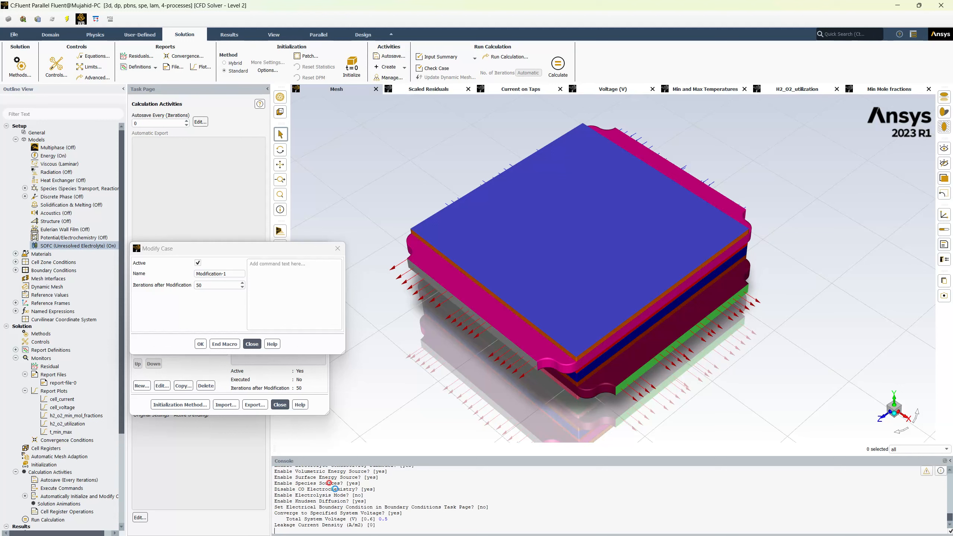
{"action": "key", "text": "Return"}
{"action": "key", "text": "Return"}
{"action": "key", "text": "Return"}
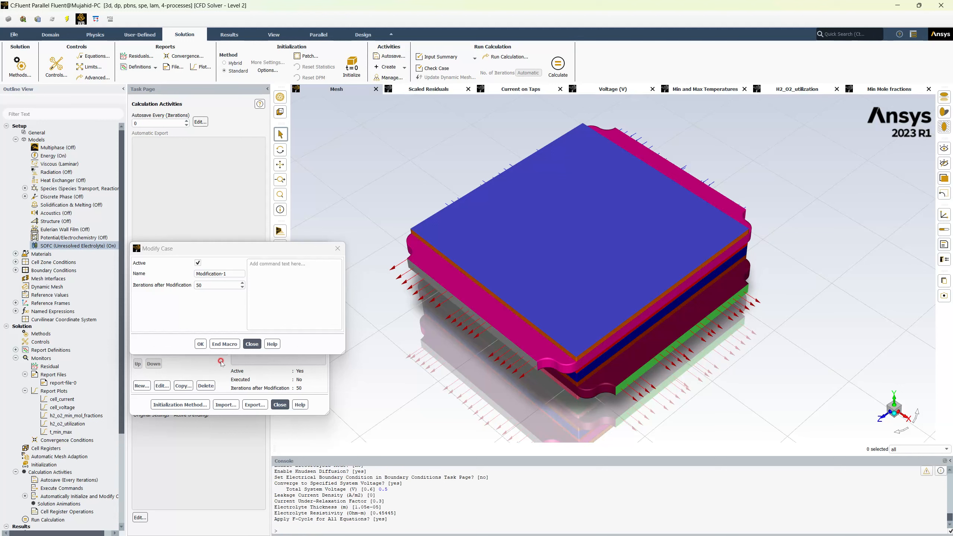
{"action": "left_click", "coordinate": [227, 344]}
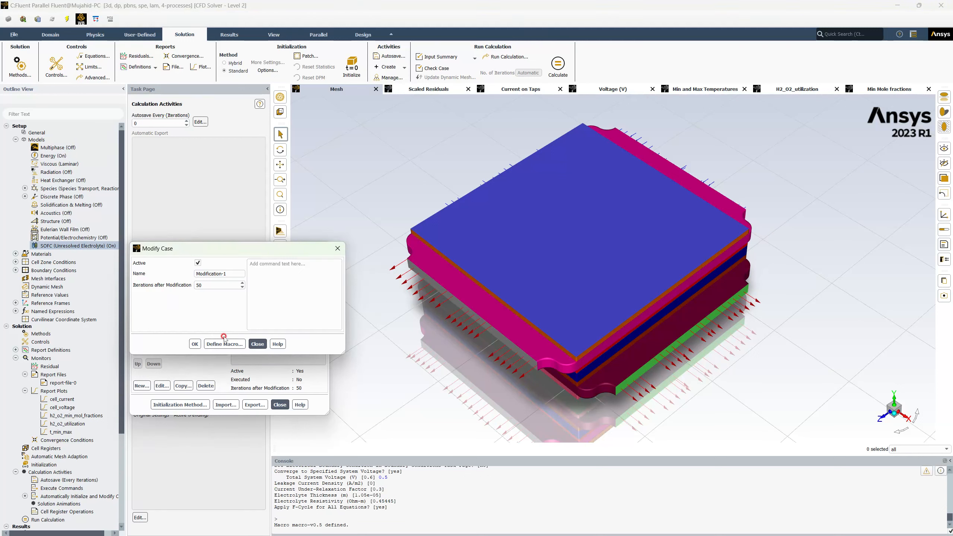
- Record a macro named macro-v0.4 that sets the SOFC total system voltage to 0.4 V and keeps the other model parameter defaults
{"action": "left_click", "coordinate": [226, 344]}
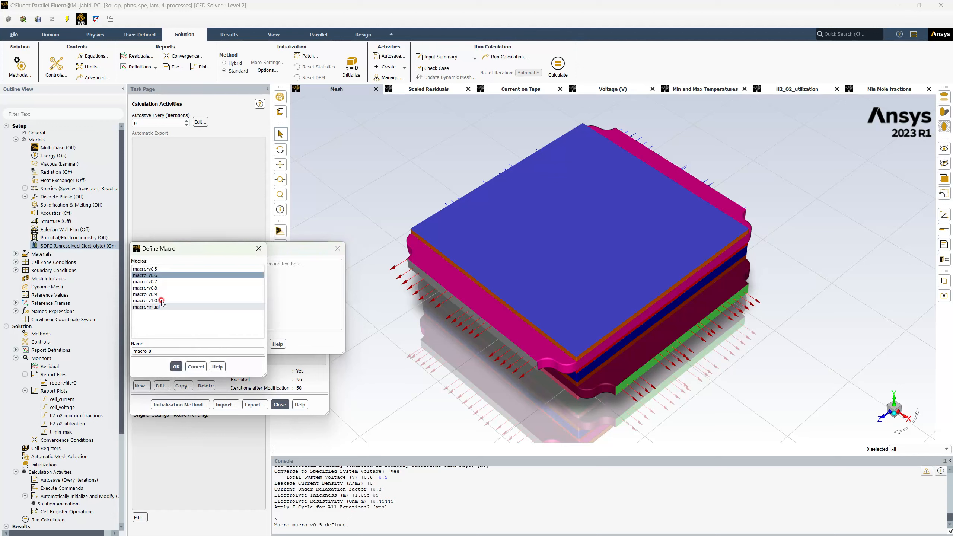
{"action": "left_click", "coordinate": [149, 269]}
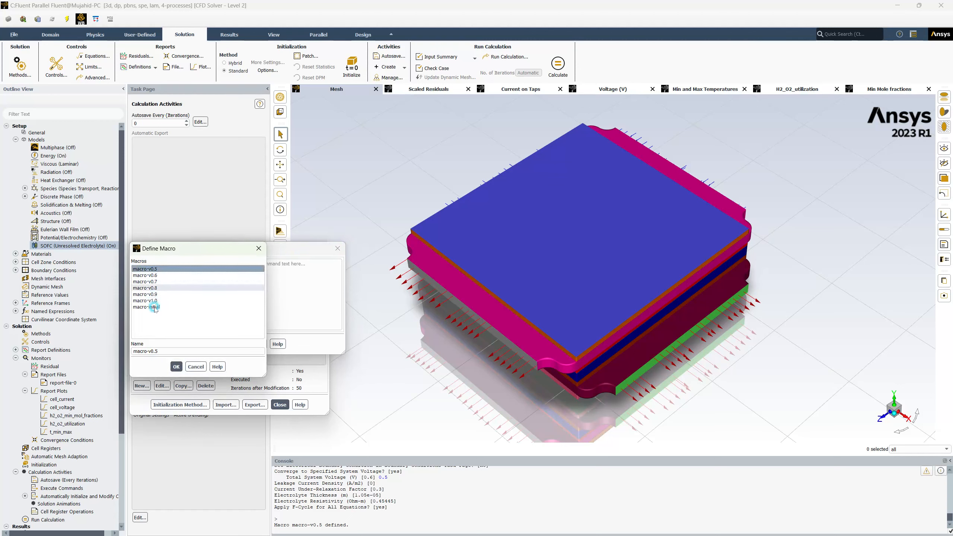
{"action": "left_click", "coordinate": [163, 352]}
{"action": "key", "text": "BackSpace"}
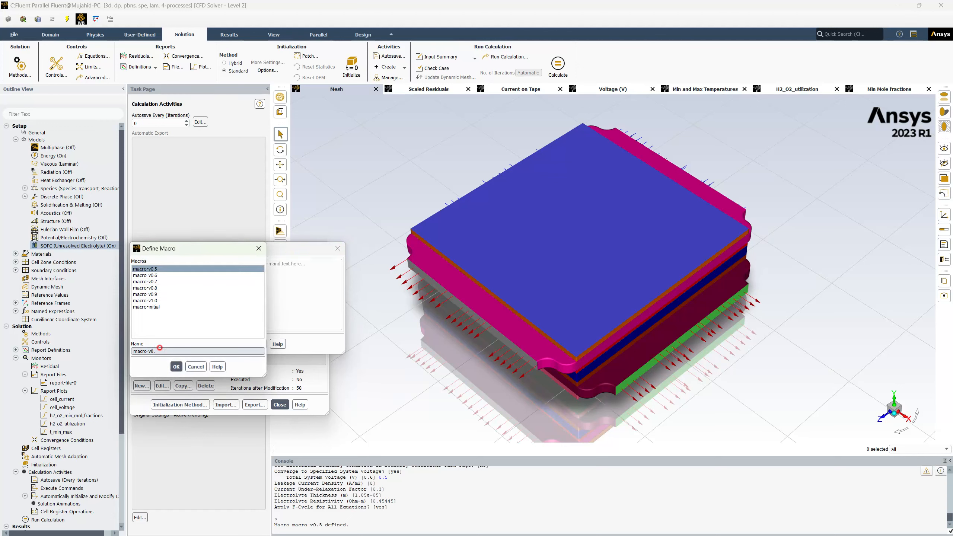
{"action": "left_click", "coordinate": [176, 366]}
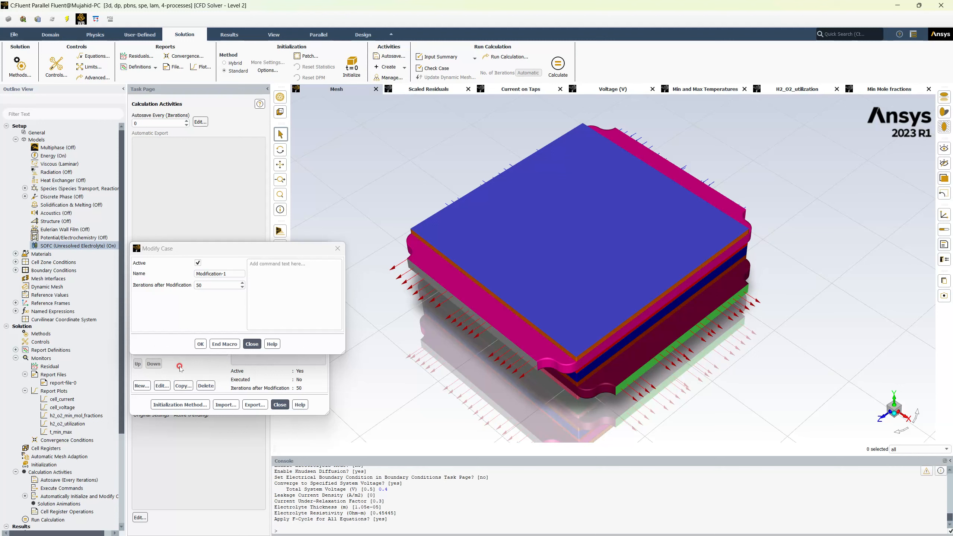
{"action": "left_click", "coordinate": [217, 344]}
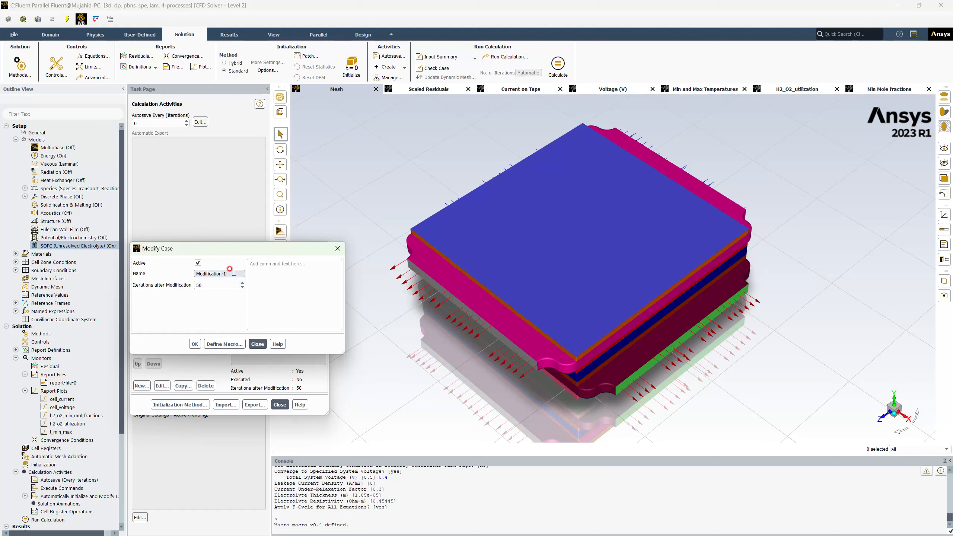
- Assign the command macro-v1.0 to Modification-1, save it, and review its command in the list of defined case modifications
{"action": "left_click", "coordinate": [274, 265]}
{"action": "type", "text": "m"}
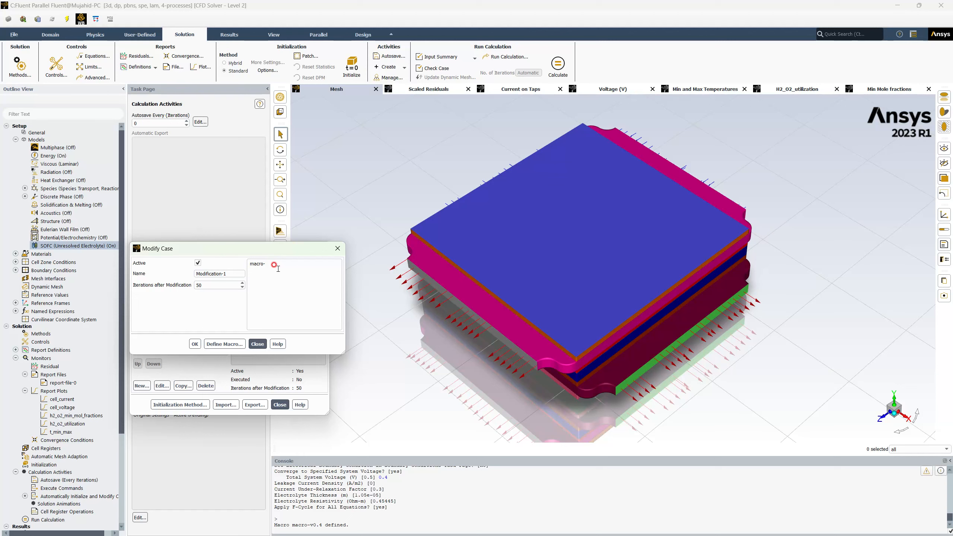
{"action": "type", "text": "acro-v1.0"}
{"action": "left_click", "coordinate": [195, 344]}
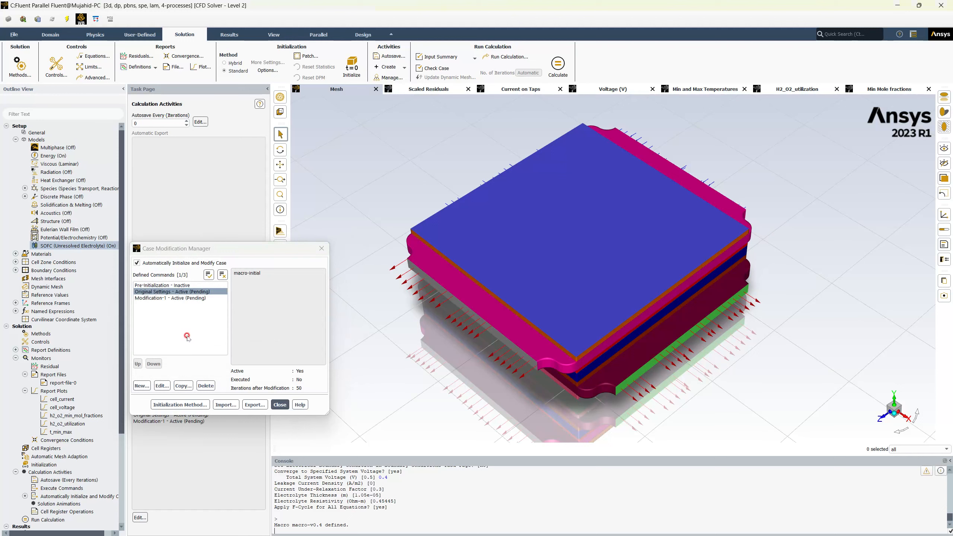
{"action": "left_click", "coordinate": [233, 286]}
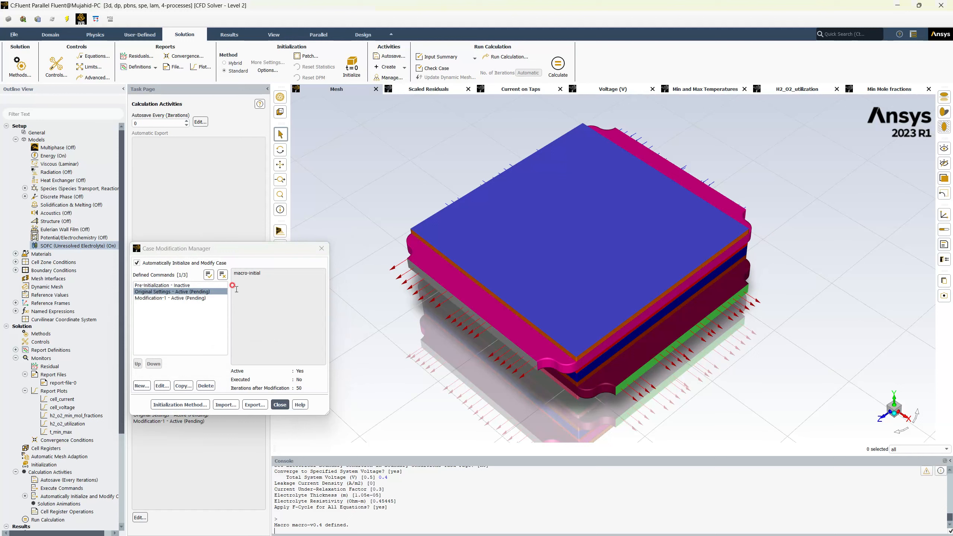
{"action": "left_click", "coordinate": [167, 299]}
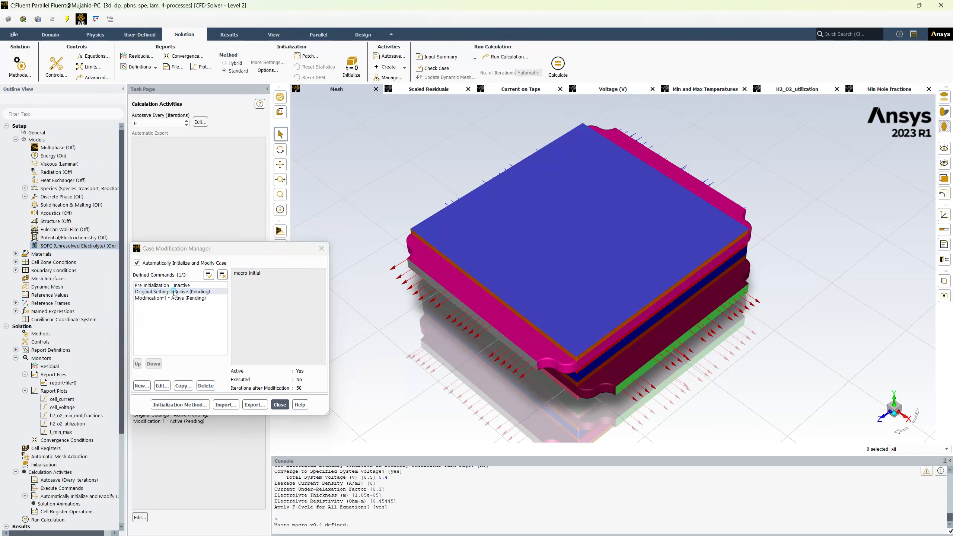
{"action": "left_click", "coordinate": [258, 274]}
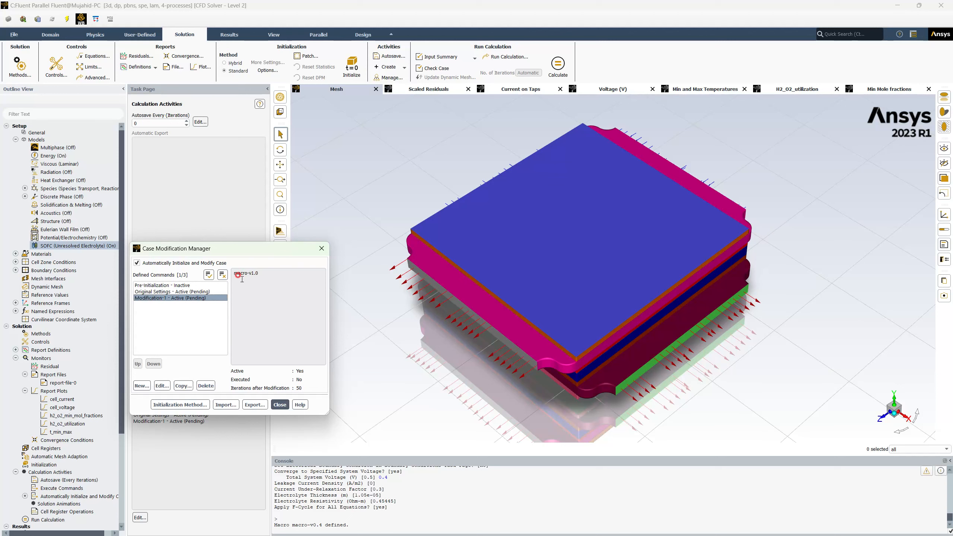
{"action": "left_click", "coordinate": [249, 272]}
- Add case modification Modification-2 with 50 iterations and the command macro-v0.9, and review its entry
{"action": "left_click", "coordinate": [144, 378]}
{"action": "left_click", "coordinate": [140, 384]}
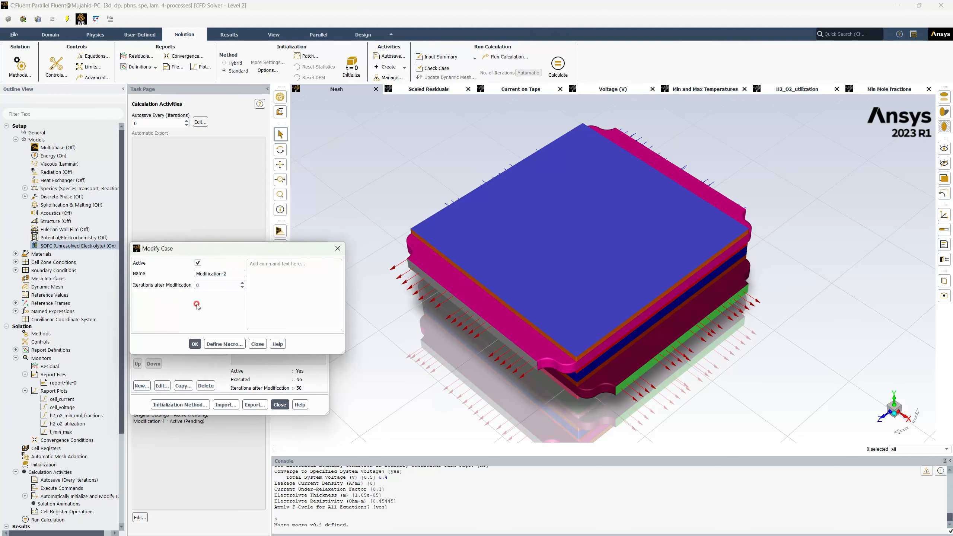
{"action": "left_click", "coordinate": [177, 283]}
{"action": "type", "text": "50"}
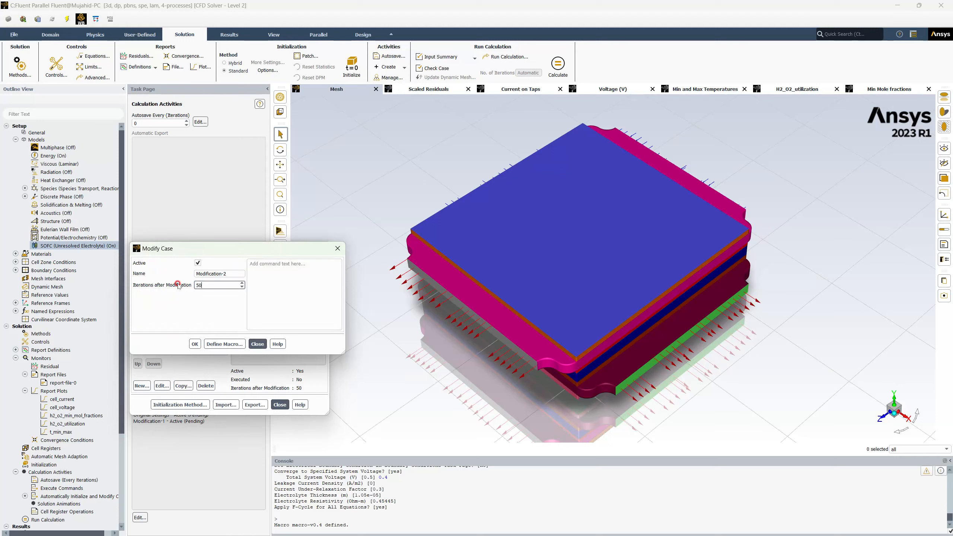
{"action": "left_click", "coordinate": [274, 272]}
{"action": "type", "text": "m"}
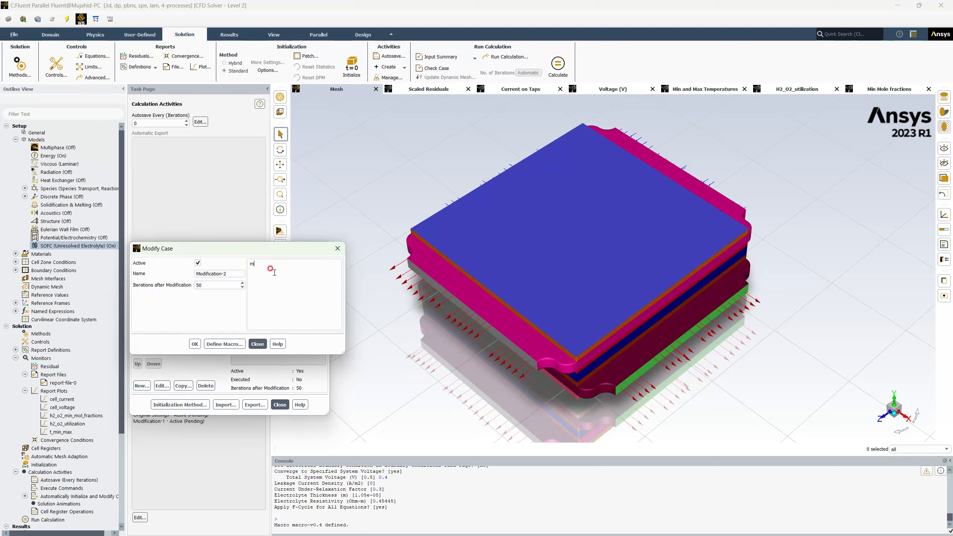
{"action": "type", "text": "acro-v0.9"}
{"action": "left_click", "coordinate": [194, 344]}
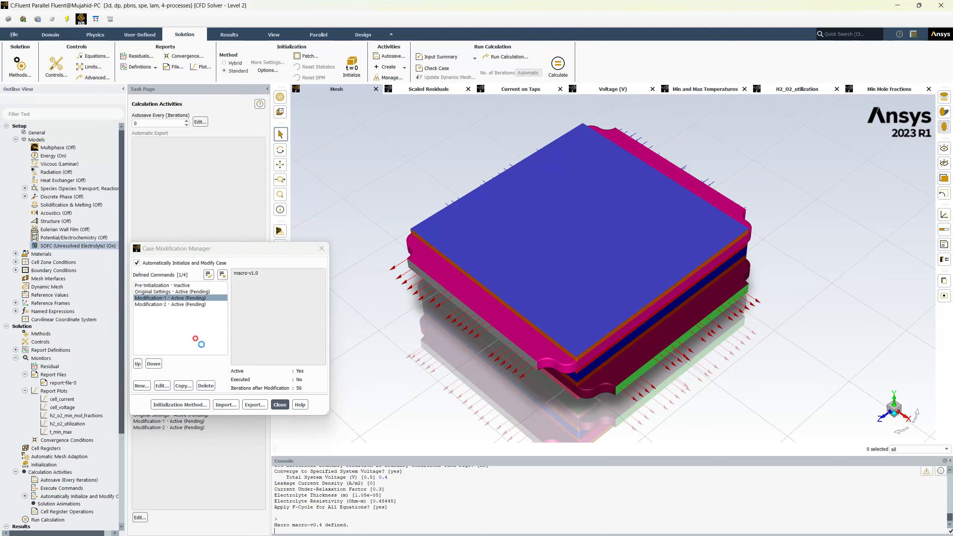
{"action": "left_click", "coordinate": [172, 307]}
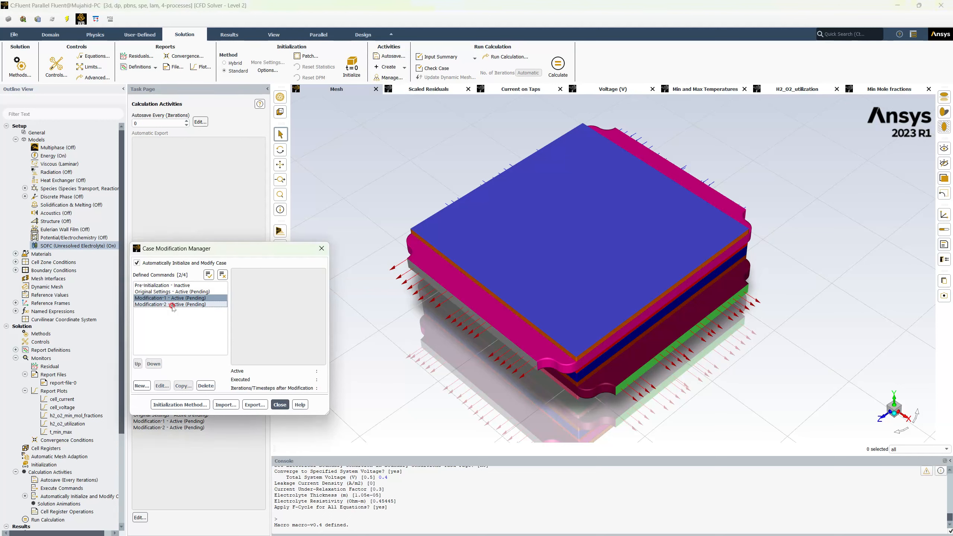
{"action": "left_click", "coordinate": [175, 299]}
{"action": "left_click", "coordinate": [214, 304]}
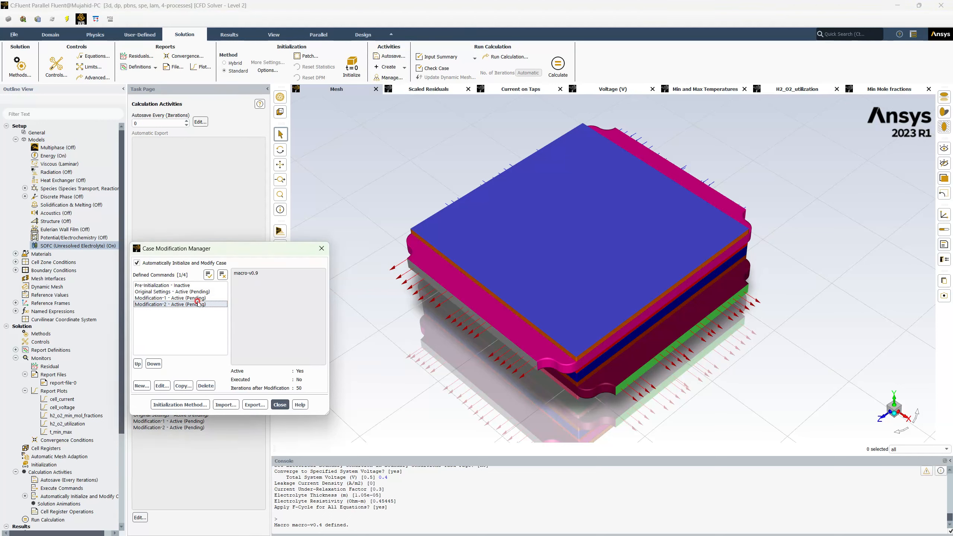
- Add case modification Modification-3 with 50 iterations and the command macro-v0.8, copying the command text before saving
{"action": "left_click", "coordinate": [142, 385]}
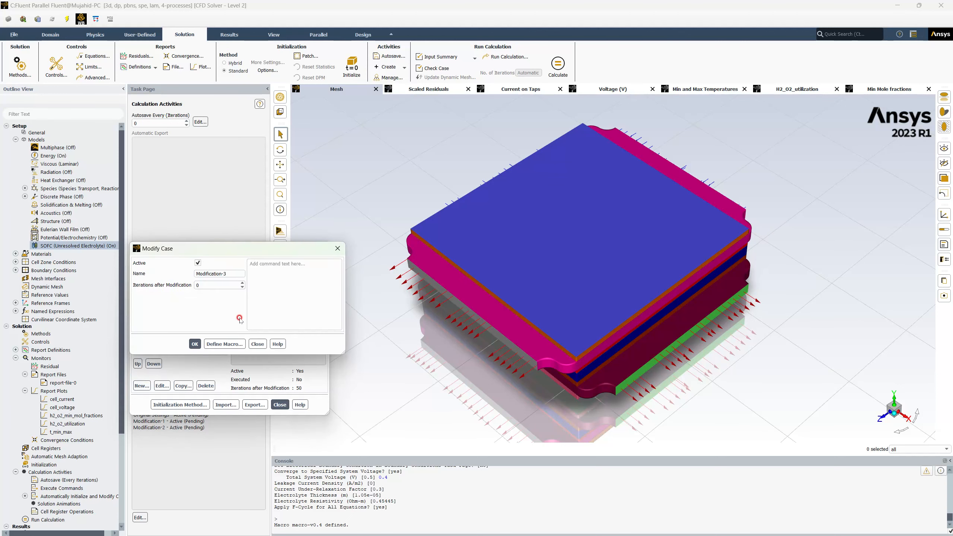
{"action": "double_click", "coordinate": [225, 286]}
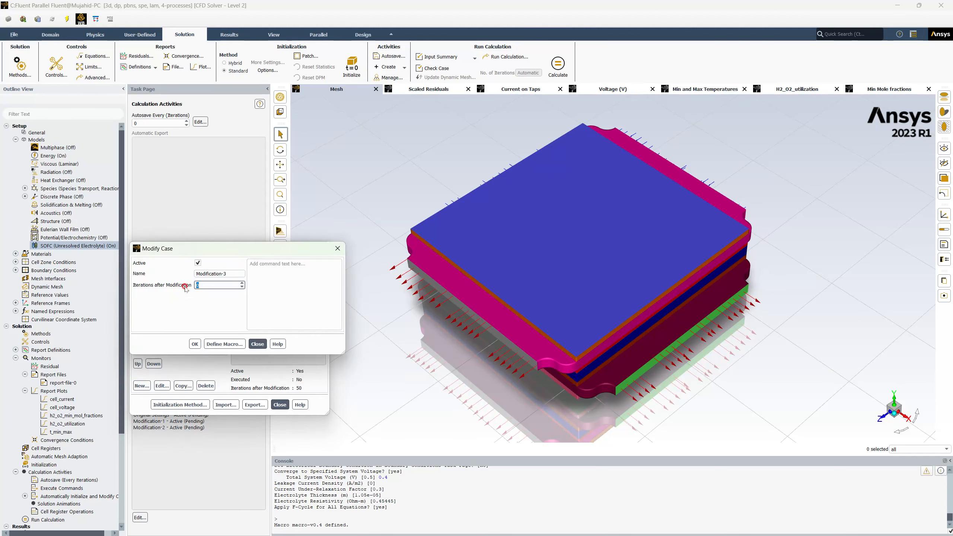
{"action": "left_click", "coordinate": [257, 274]}
{"action": "type", "text": "macro"}
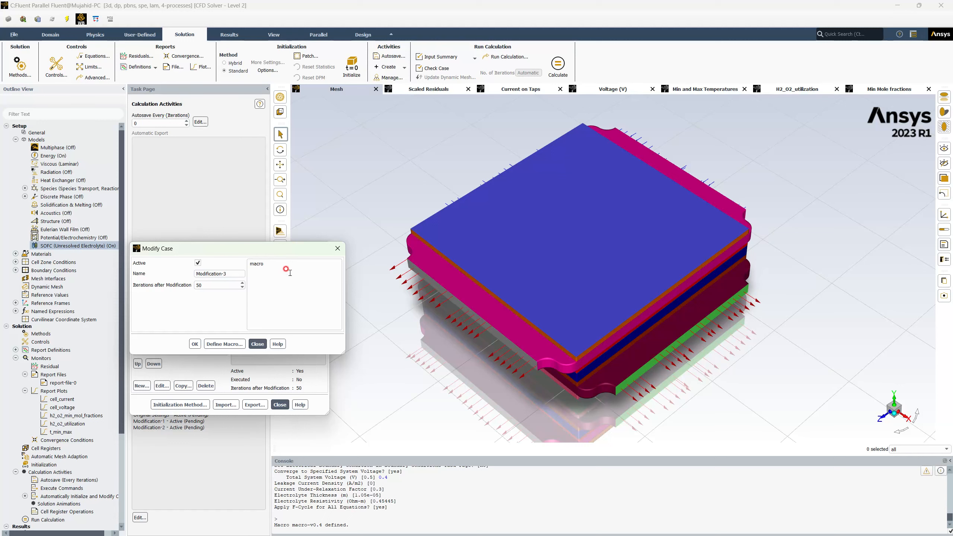
{"action": "type", "text": "-v0.8"}
{"action": "left_click_drag", "start_coordinate": [296, 263], "coordinate": [246, 264]}
{"action": "key", "text": "ctrl+c"}
{"action": "left_click", "coordinate": [195, 344]}
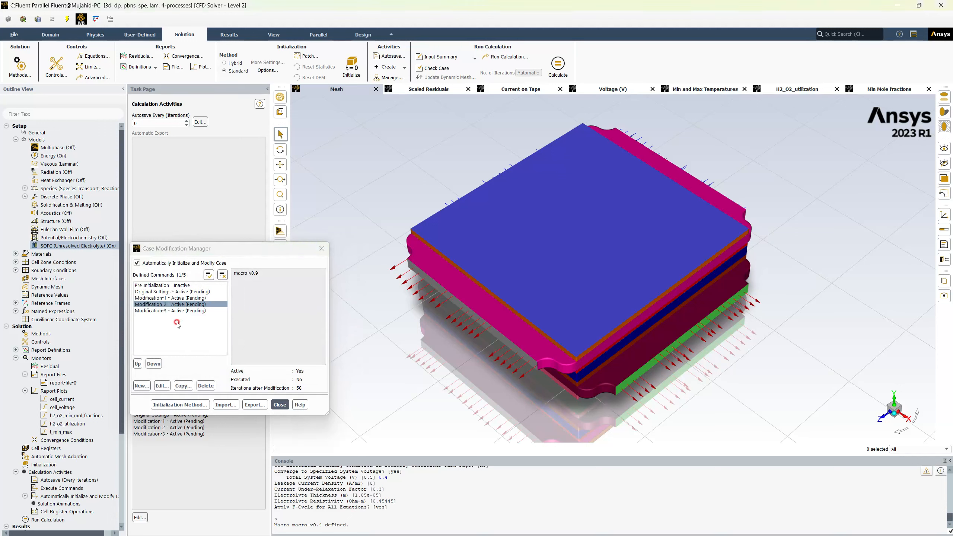
- Add case modification Modification-4 with 50 iterations and the command macro-v0.8
{"action": "left_click", "coordinate": [169, 310]}
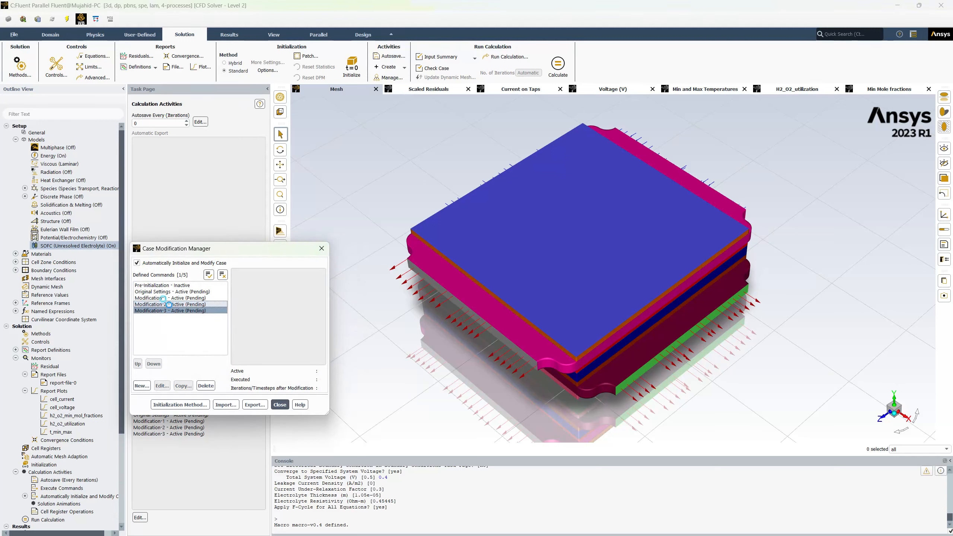
{"action": "left_click", "coordinate": [142, 386]}
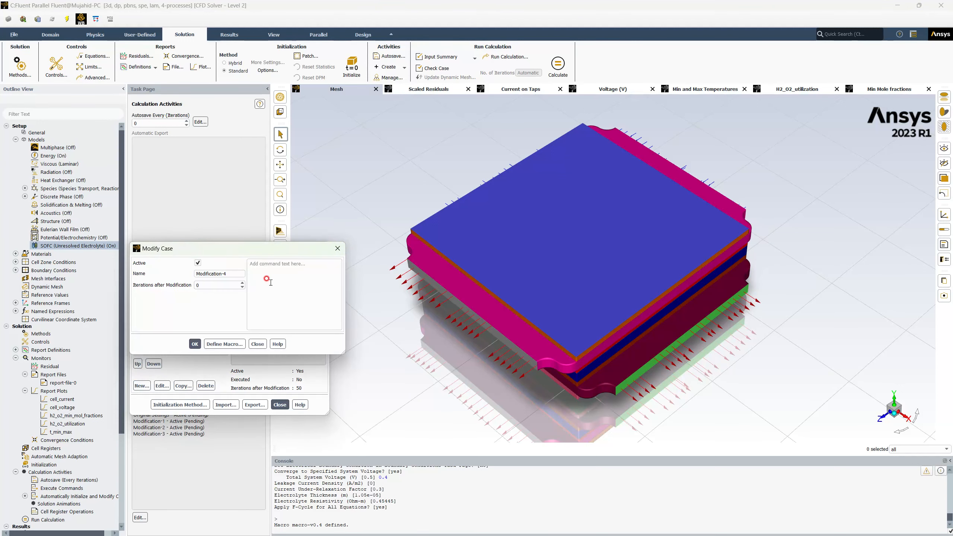
{"action": "double_click", "coordinate": [219, 290]}
{"action": "type", "text": "50"}
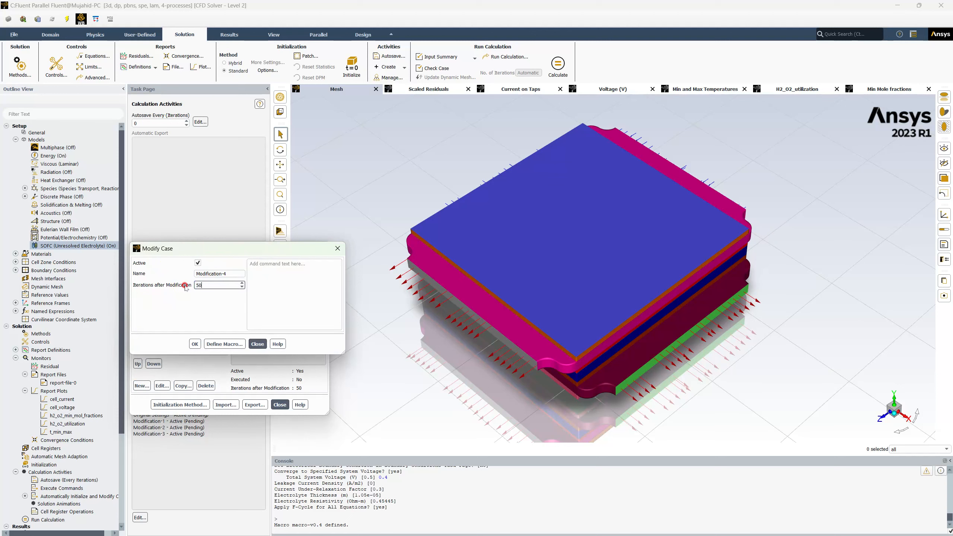
{"action": "left_click", "coordinate": [280, 262]}
{"action": "key", "text": "ctrl+v"}
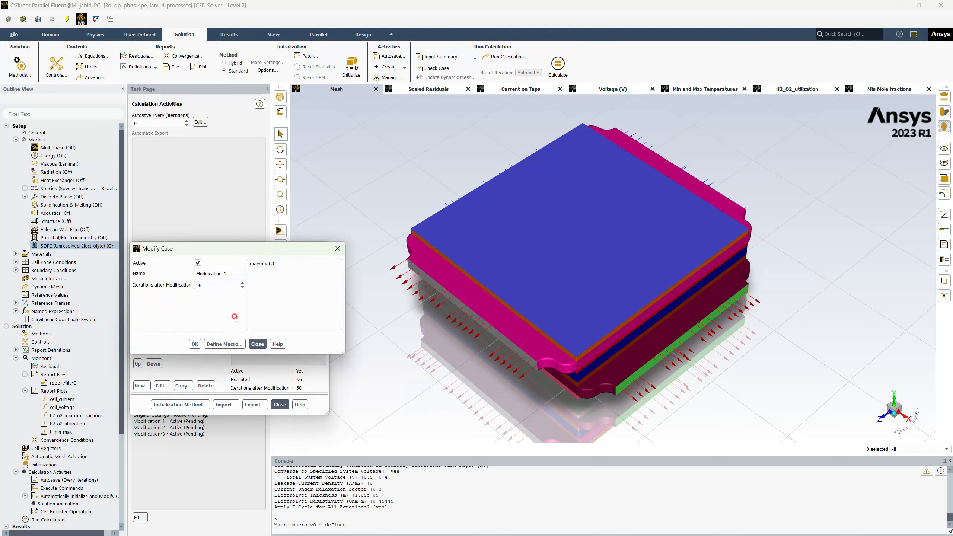
{"action": "left_click", "coordinate": [195, 344]}
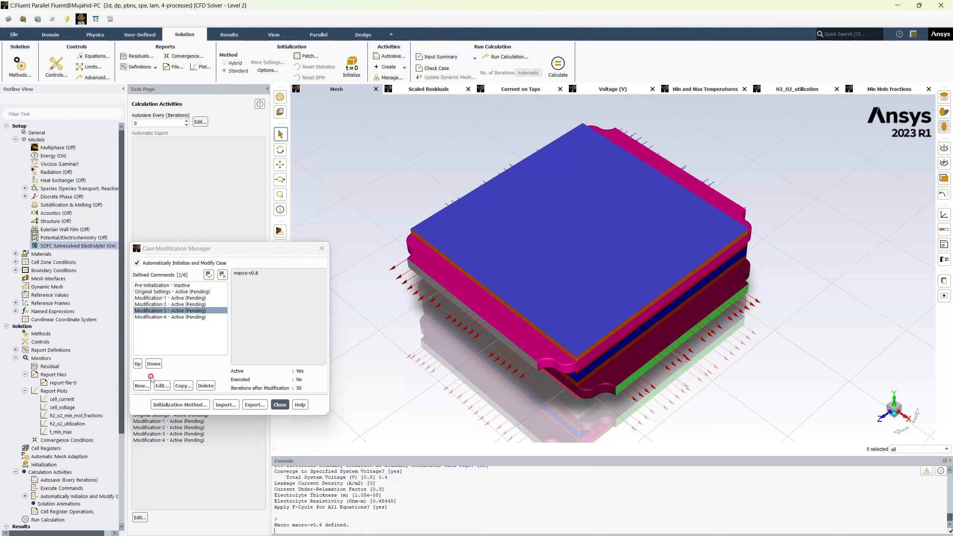
- Add case modification Modification-5 with 50 iterations and the command macro-v0.6
{"action": "left_click", "coordinate": [142, 386]}
{"action": "left_click", "coordinate": [274, 273]}
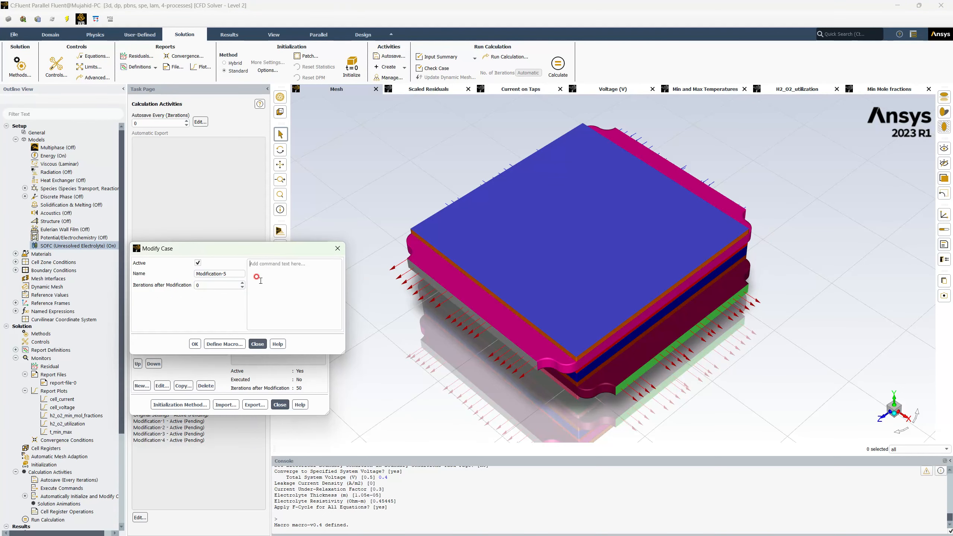
{"action": "key", "text": "ctrl+v"}
{"action": "left_click", "coordinate": [202, 285]}
{"action": "left_click", "coordinate": [165, 285]}
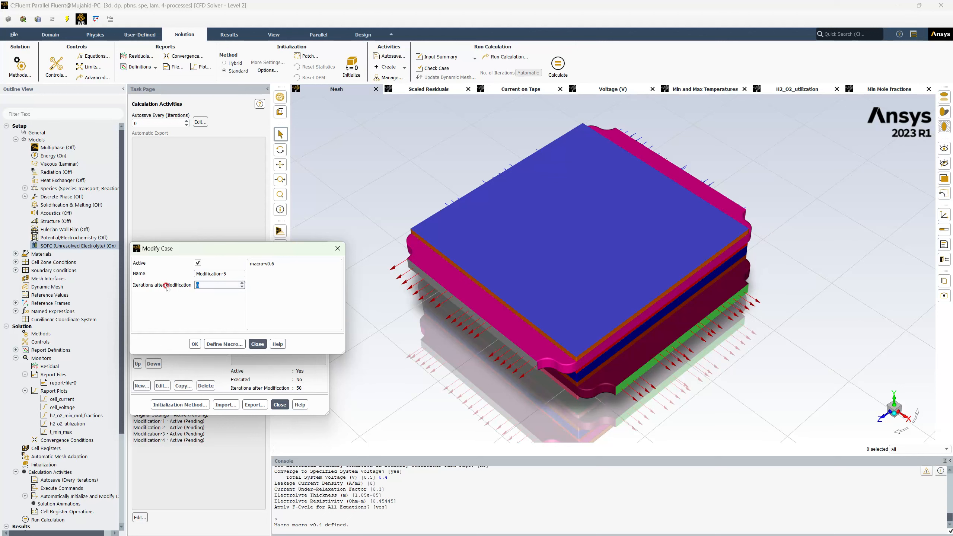
{"action": "left_click", "coordinate": [191, 340]}
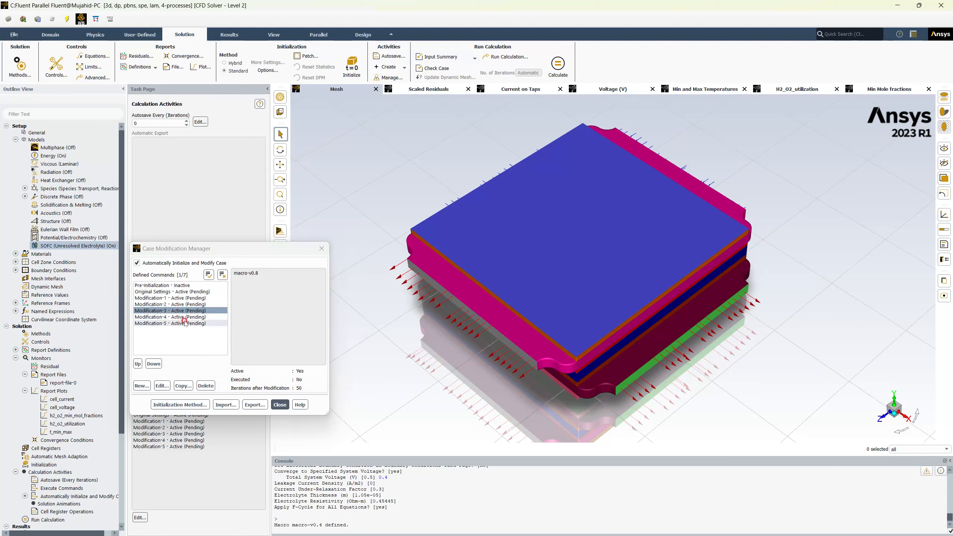
- Edit Modification-4 so that its command is macro-v0.7, and save it
{"action": "left_click", "coordinate": [184, 308]}
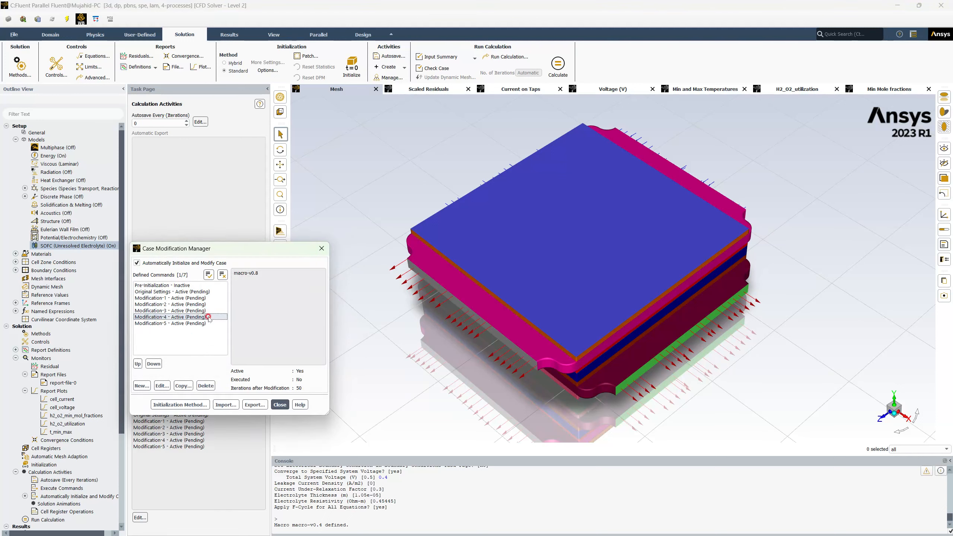
{"action": "left_click", "coordinate": [162, 366]}
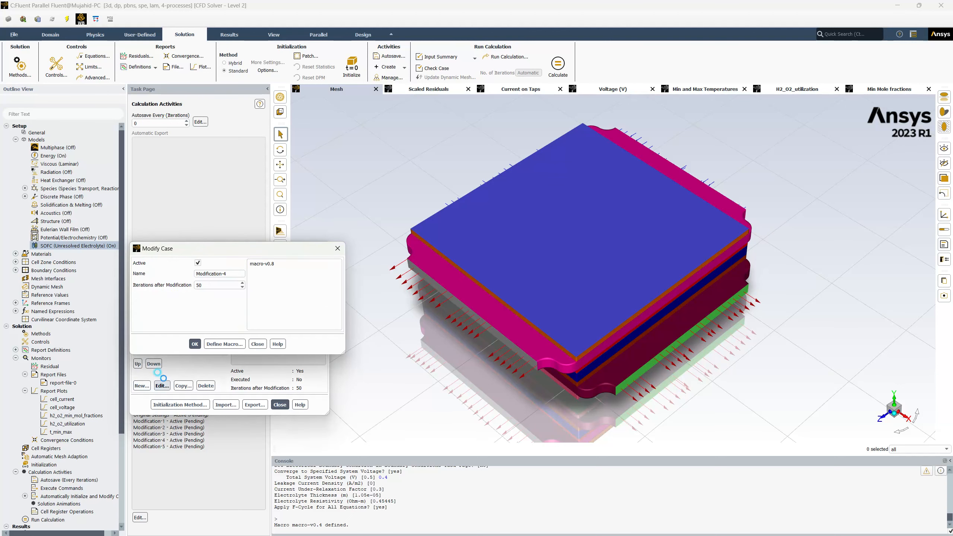
{"action": "left_click", "coordinate": [162, 385]}
{"action": "left_click", "coordinate": [274, 267]}
{"action": "left_click", "coordinate": [276, 264]}
{"action": "type", "text": "7"}
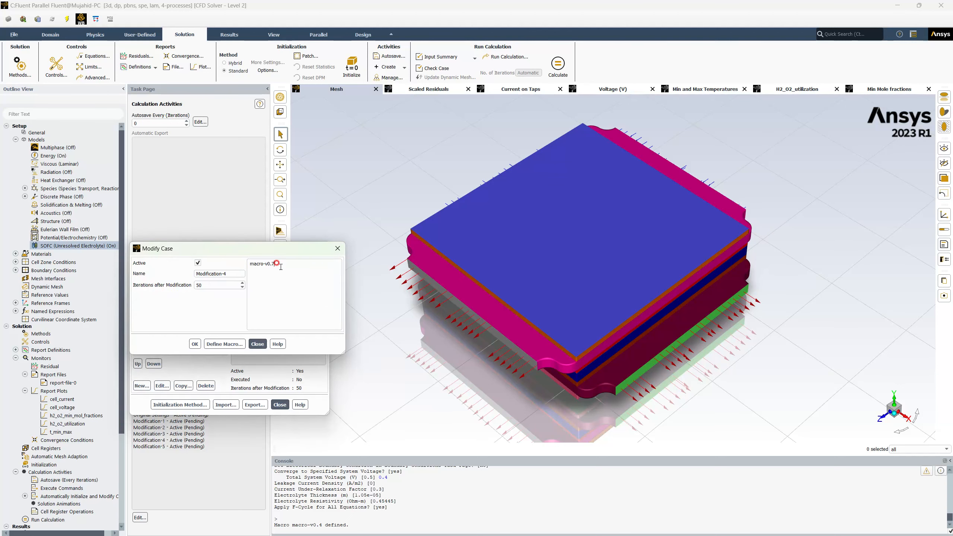
{"action": "left_click", "coordinate": [196, 342]}
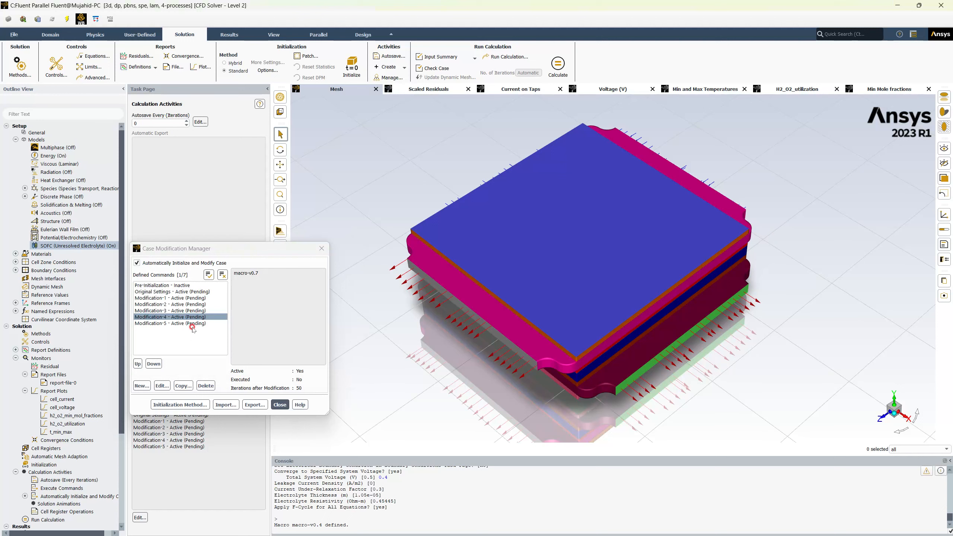
- Review the assigned command and iteration count of Original Settings and Modification-1 through Modification-5
{"action": "left_click", "coordinate": [189, 324]}
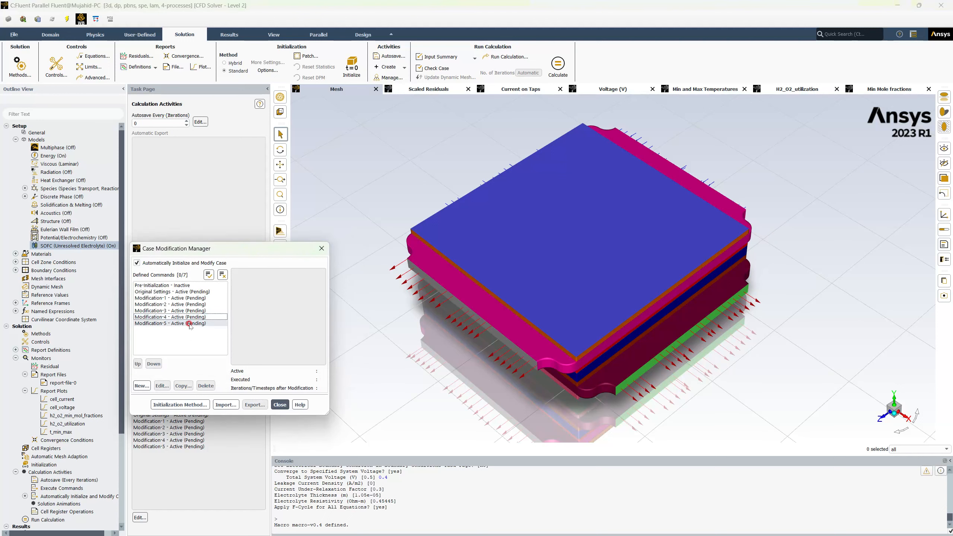
{"action": "left_click", "coordinate": [190, 299]}
{"action": "left_click", "coordinate": [191, 292]}
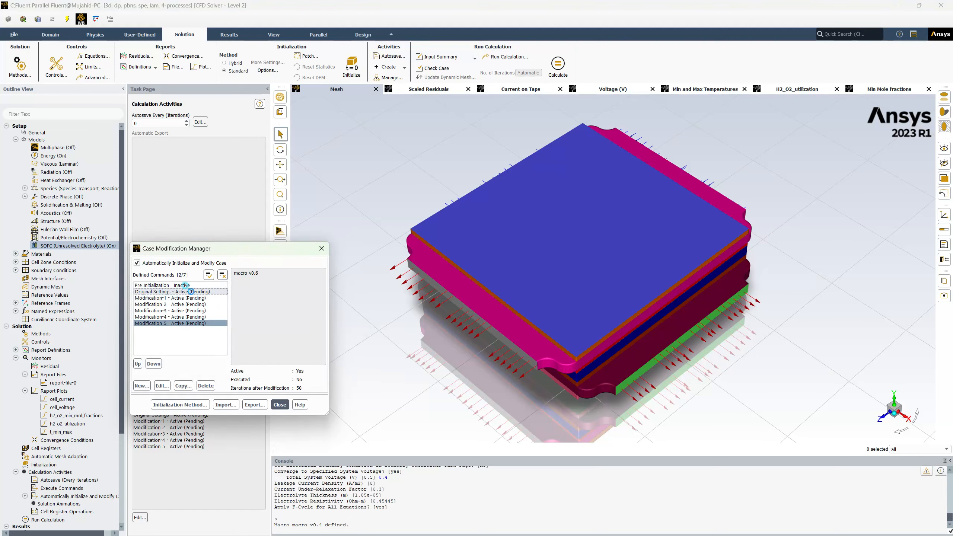
{"action": "left_click", "coordinate": [186, 324]}
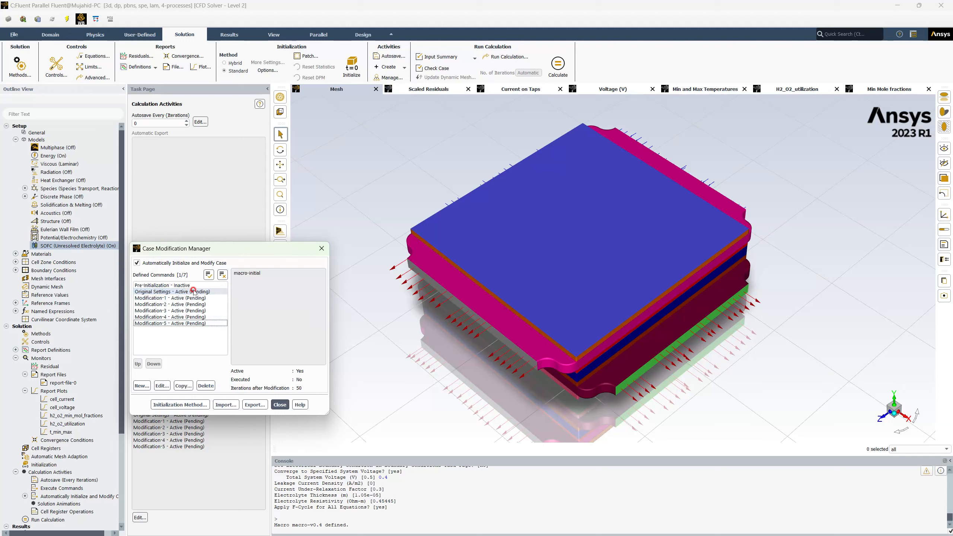
{"action": "left_click", "coordinate": [191, 299]}
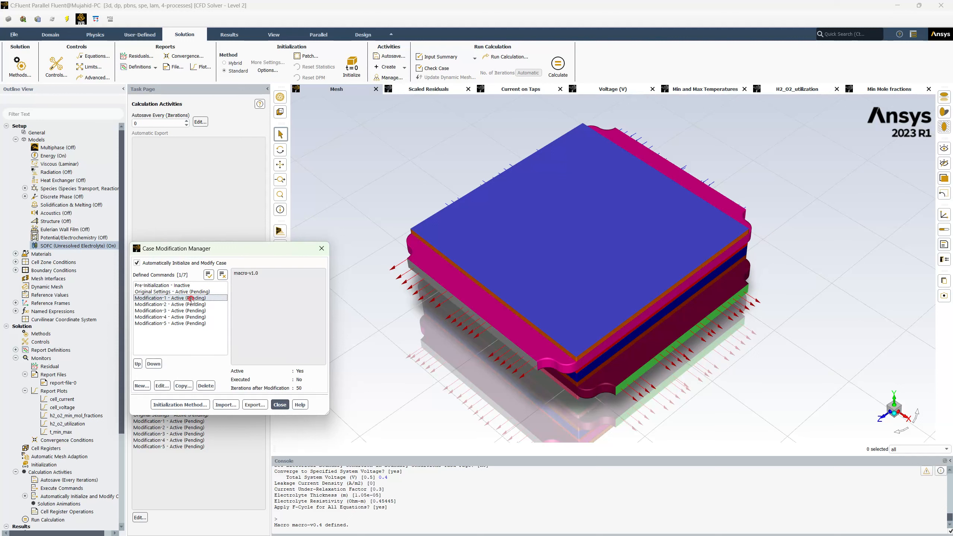
{"action": "left_click", "coordinate": [188, 305]}
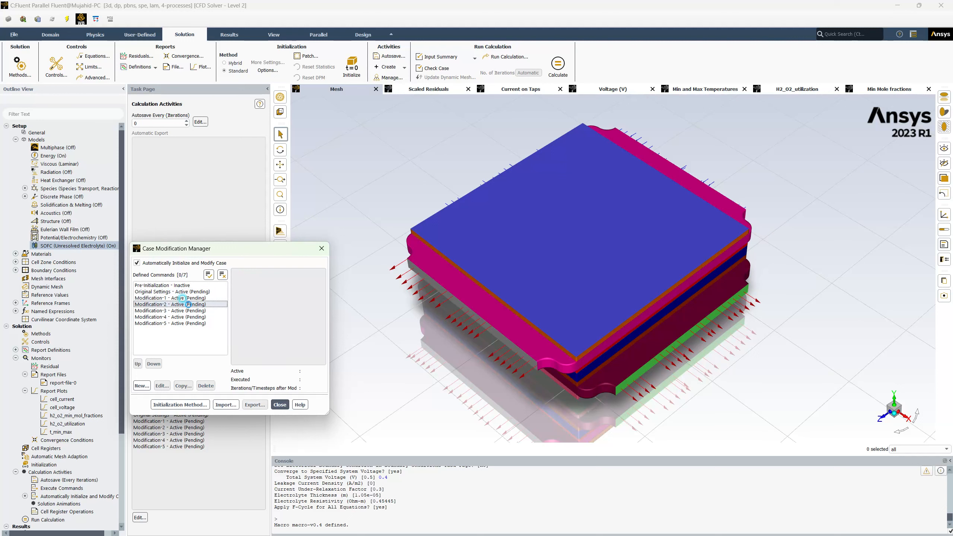
{"action": "left_click", "coordinate": [187, 310]}
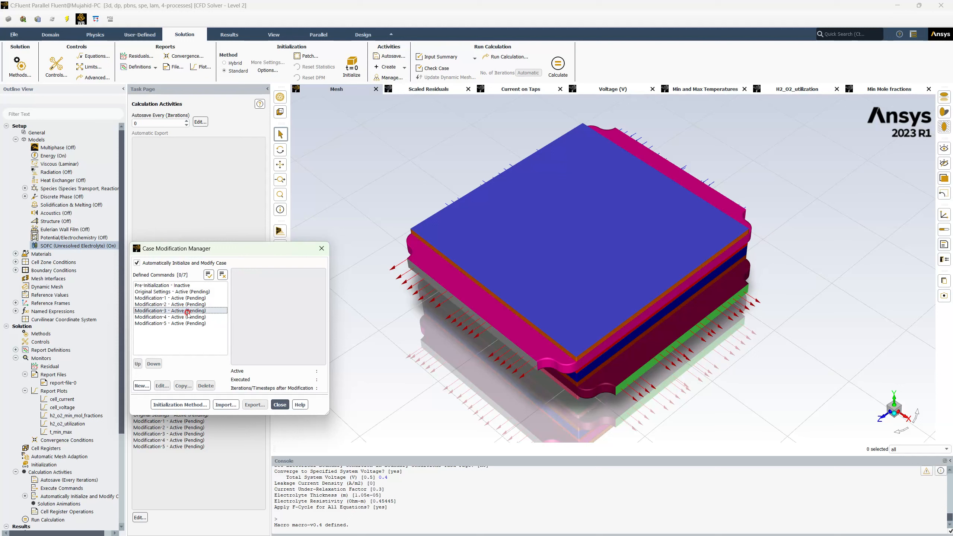
{"action": "left_click", "coordinate": [186, 317]}
{"action": "left_click", "coordinate": [187, 323]}
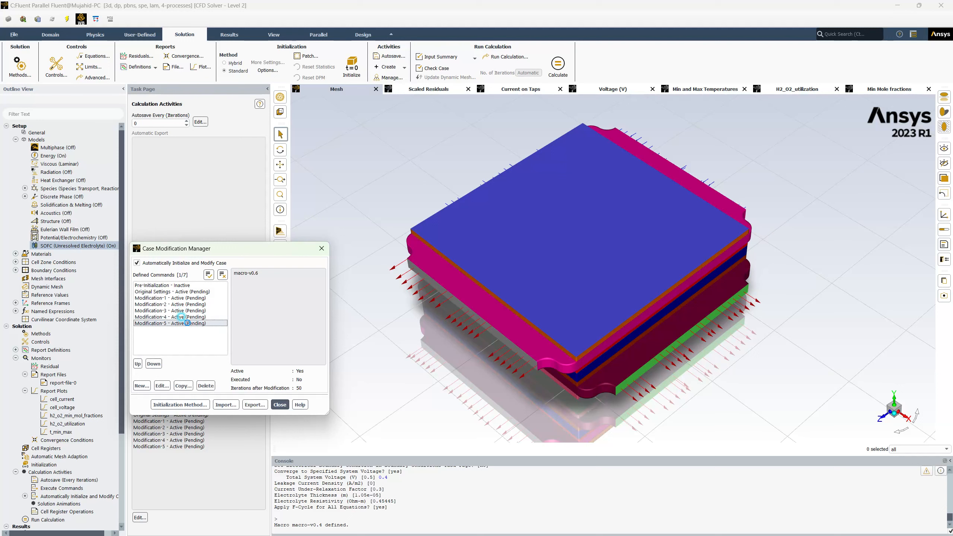
{"action": "left_click", "coordinate": [168, 325]}
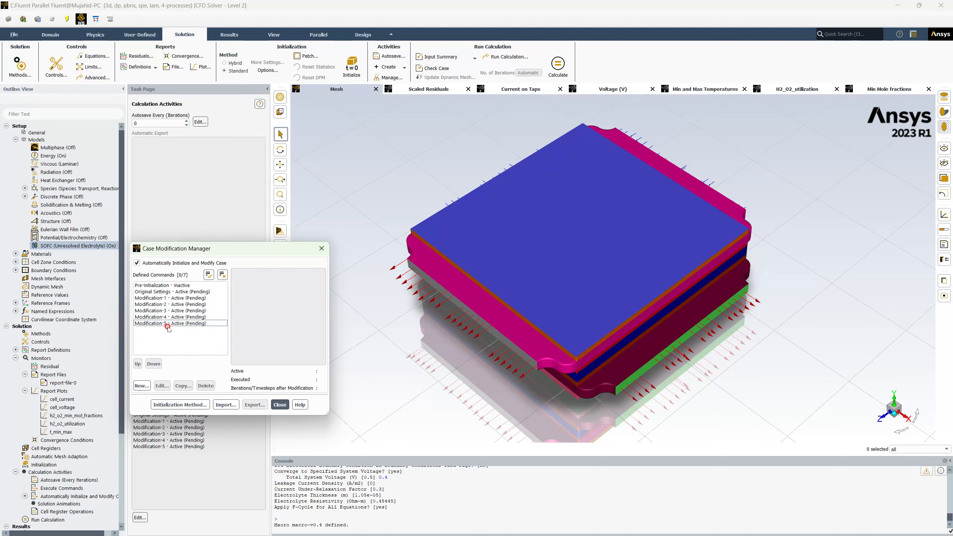
- Add case modification Modification-6 with 50 iterations and the command macro-v0.8
{"action": "left_click", "coordinate": [143, 385]}
{"action": "left_click_drag", "start_coordinate": [219, 285], "coordinate": [167, 284]}
{"action": "left_click", "coordinate": [270, 272]}
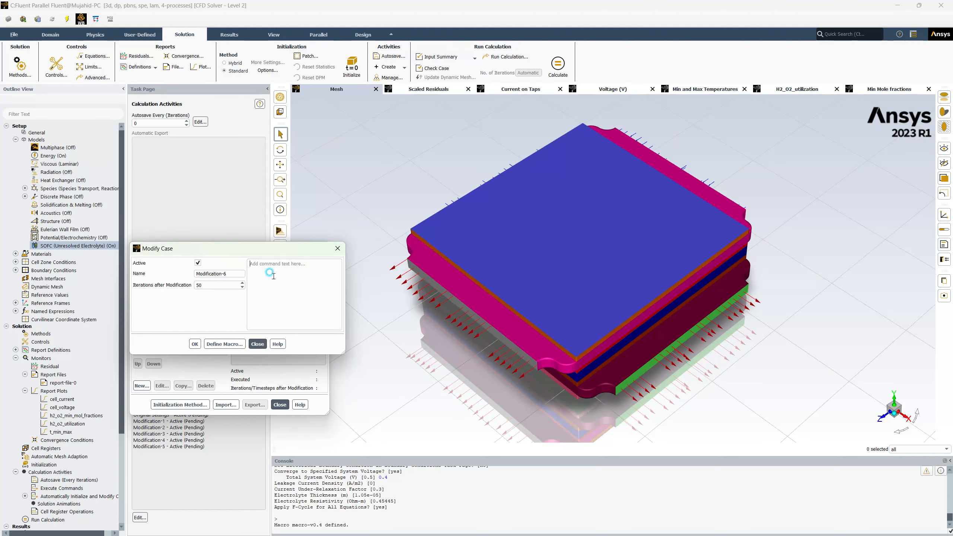
{"action": "type", "text": "macro-v0.8"}
{"action": "left_click", "coordinate": [192, 345]}
- Add case modification Modification-7 with 50 iterations and the command macro-v0.8
{"action": "left_click", "coordinate": [151, 382]}
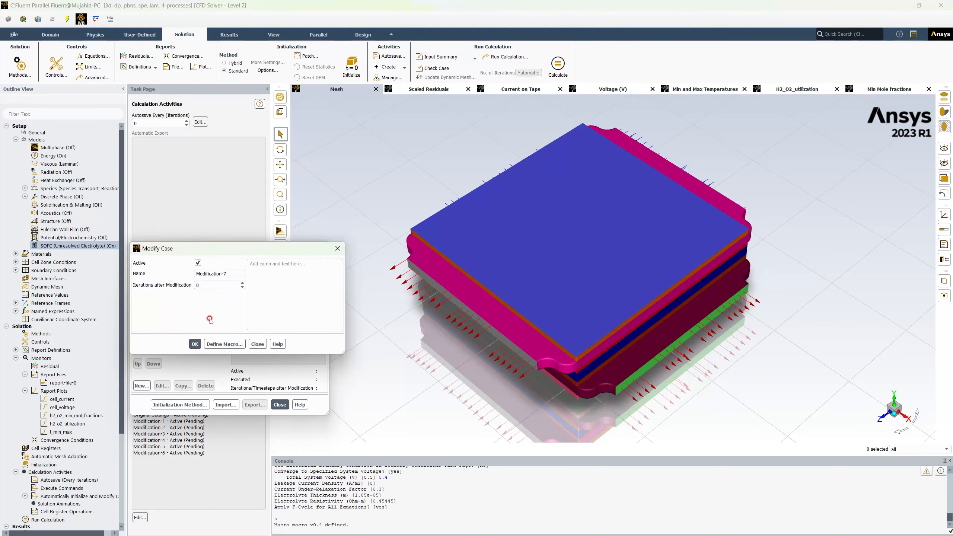
{"action": "left_click", "coordinate": [177, 284]}
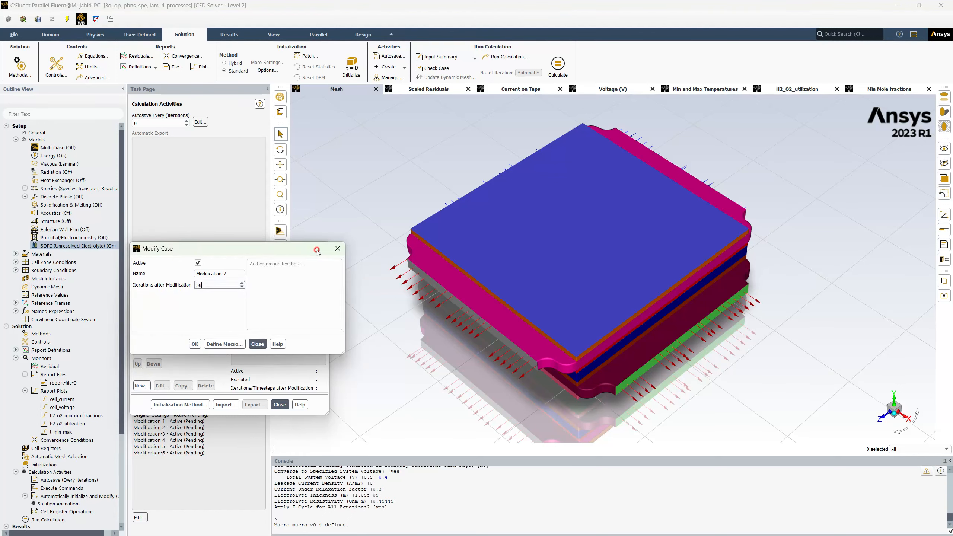
{"action": "type", "text": "50"}
{"action": "left_click", "coordinate": [283, 265]}
{"action": "type", "text": "macro-v0.8"}
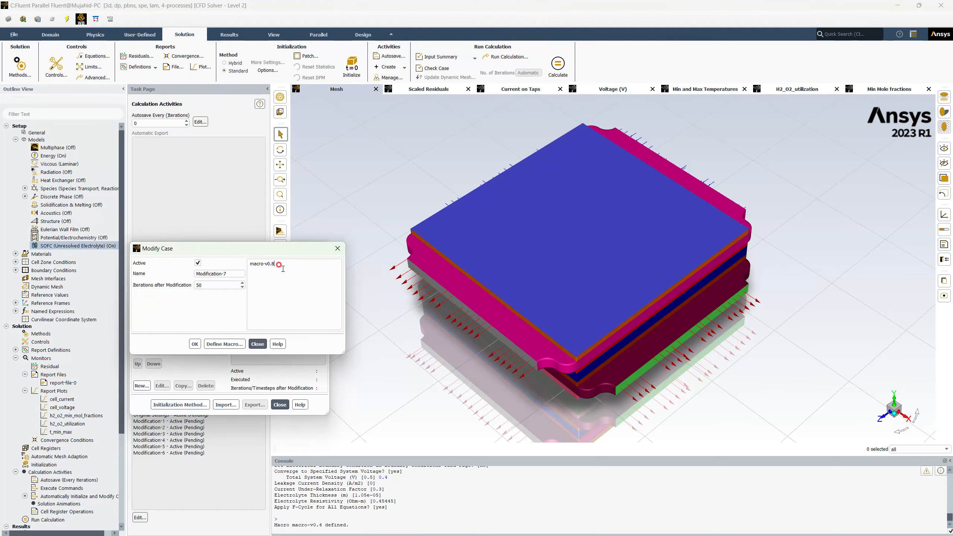
{"action": "left_click", "coordinate": [195, 343]}
{"action": "left_click", "coordinate": [163, 311]}
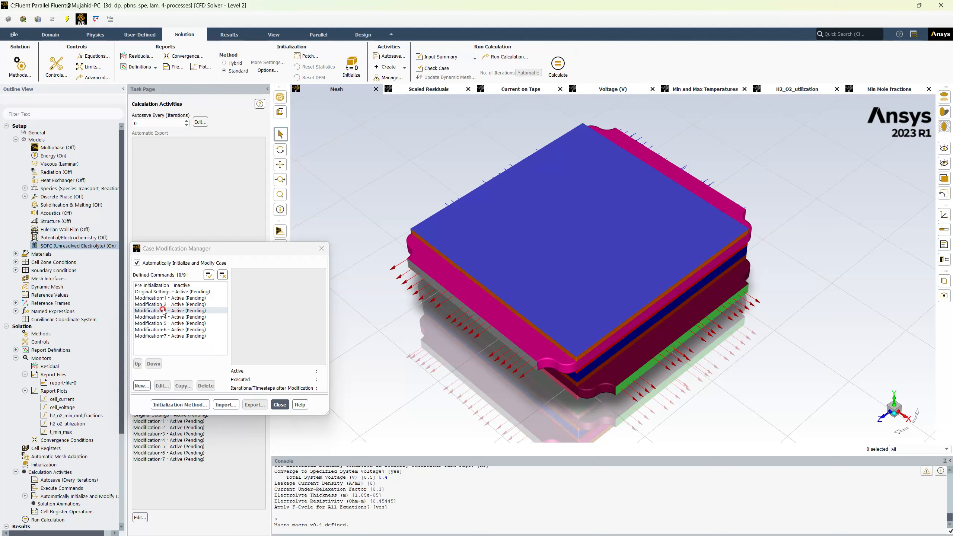
- Add case modification Modification-8 with 50 iterations and the command macro-v0.7
{"action": "left_click", "coordinate": [142, 385]}
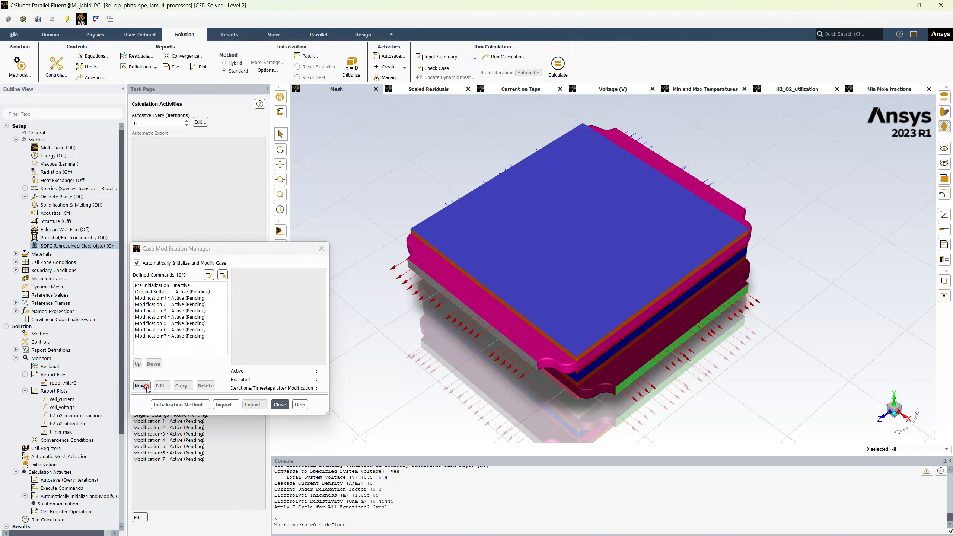
{"action": "double_click", "coordinate": [196, 288]}
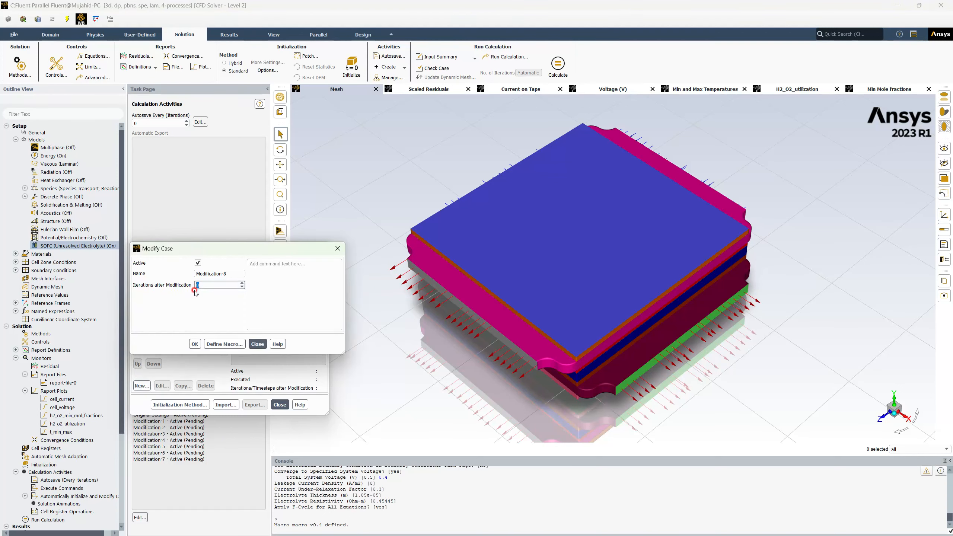
{"action": "left_click", "coordinate": [273, 274]}
{"action": "type", "text": "macro-v0.8"}
{"action": "key", "text": "BackSpace"}
{"action": "type", "text": "7"}
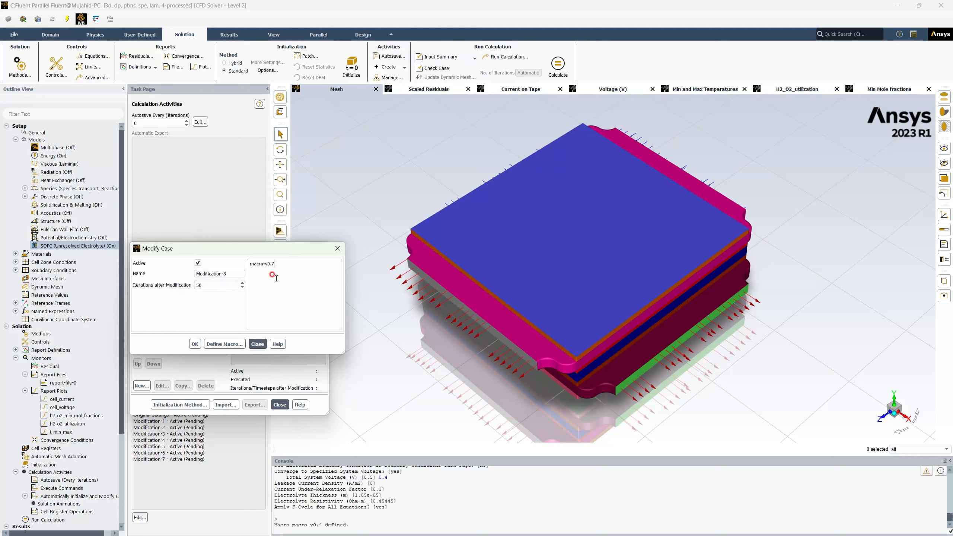
{"action": "left_click", "coordinate": [194, 344]}
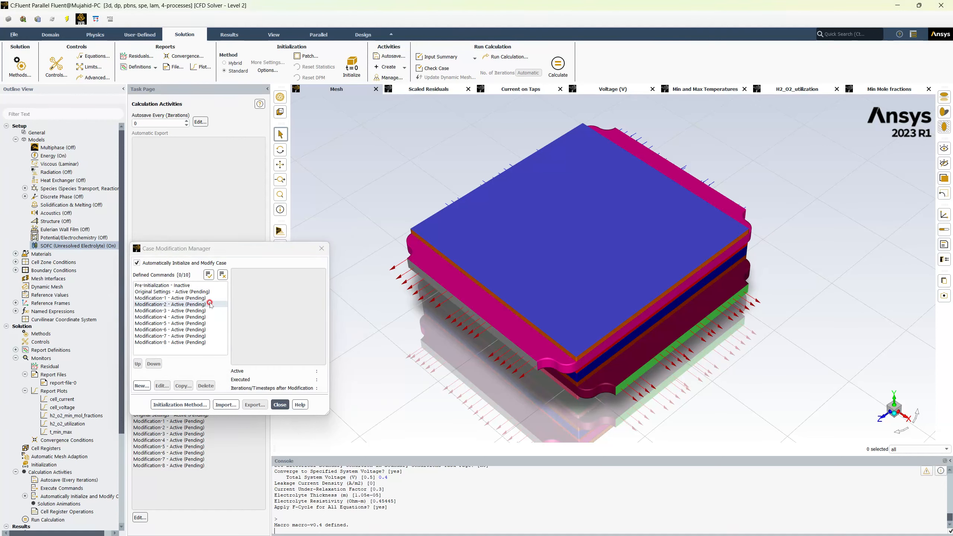
- Check the command and iteration count of each defined entry from Original Settings down to Modification-8
{"action": "left_click", "coordinate": [177, 292]}
{"action": "left_click", "coordinate": [177, 292]}
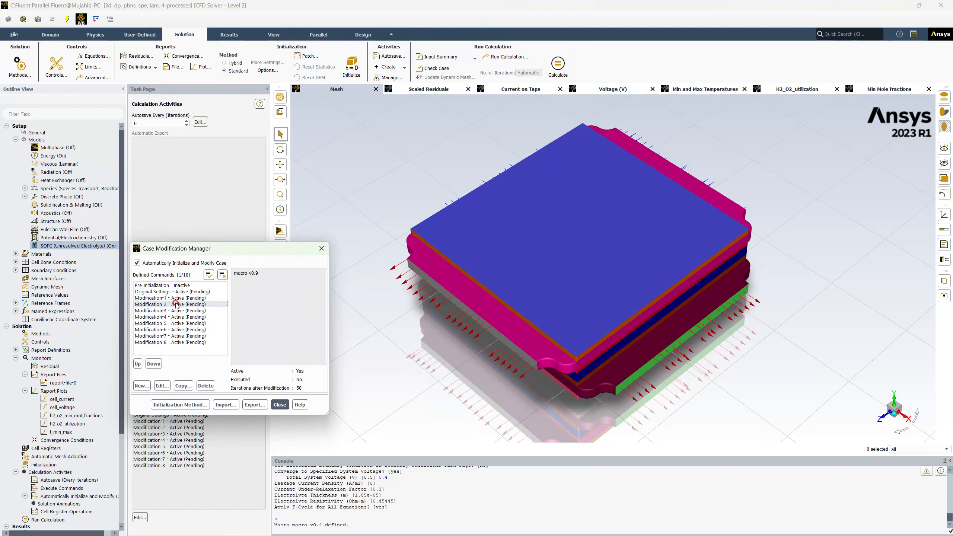
{"action": "left_click", "coordinate": [175, 304]}
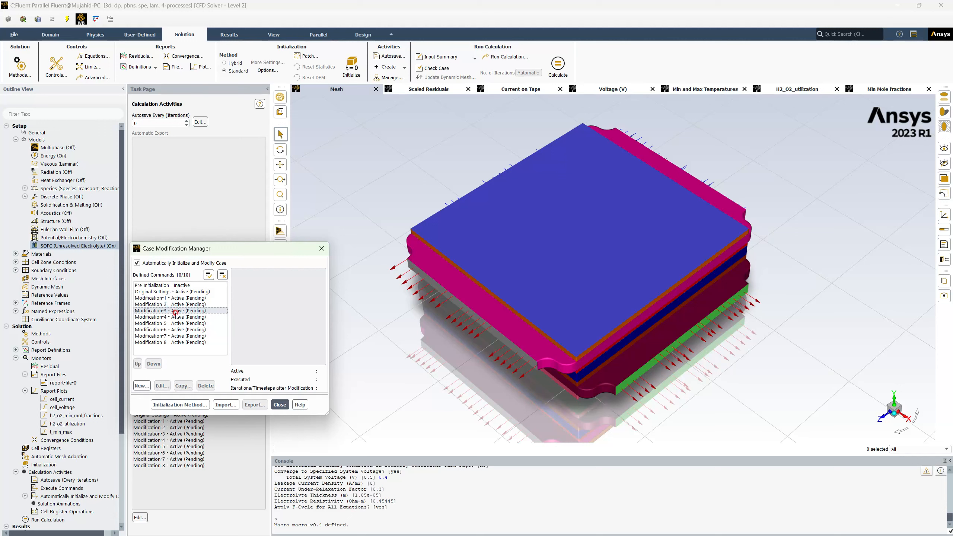
{"action": "left_click", "coordinate": [175, 317]}
{"action": "left_click", "coordinate": [176, 323]}
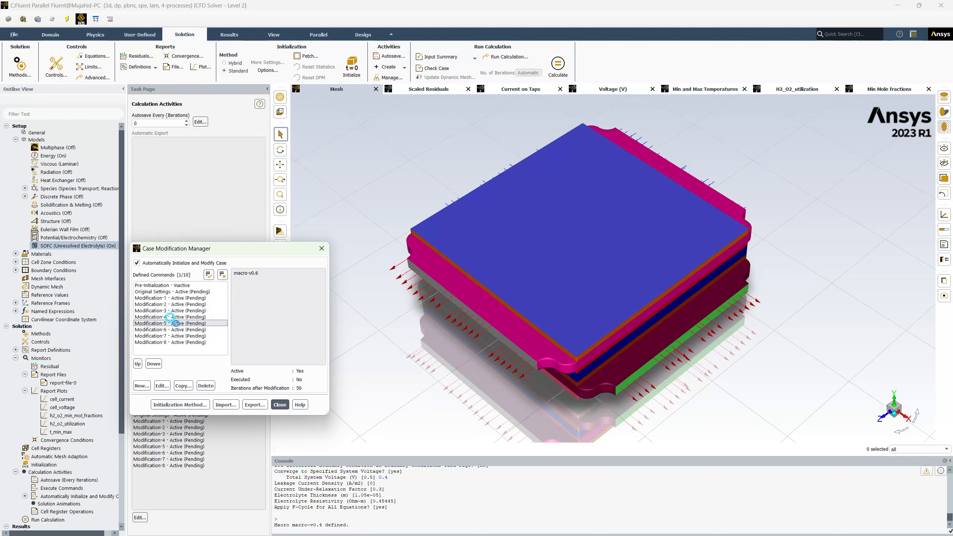
{"action": "left_click", "coordinate": [175, 323]}
{"action": "left_click", "coordinate": [176, 330]}
{"action": "left_click", "coordinate": [175, 329]}
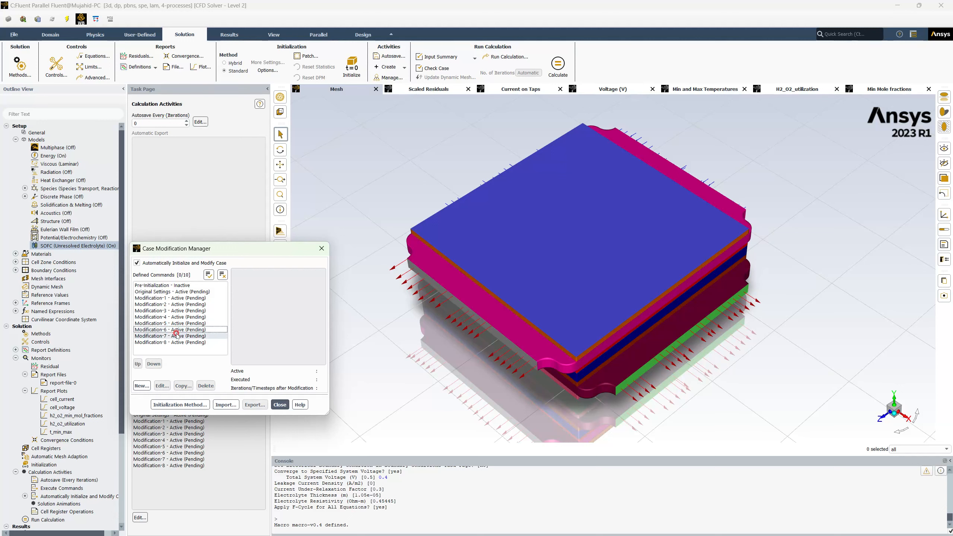
{"action": "left_click", "coordinate": [176, 335]}
{"action": "left_click", "coordinate": [176, 335]}
{"action": "left_click", "coordinate": [177, 342]}
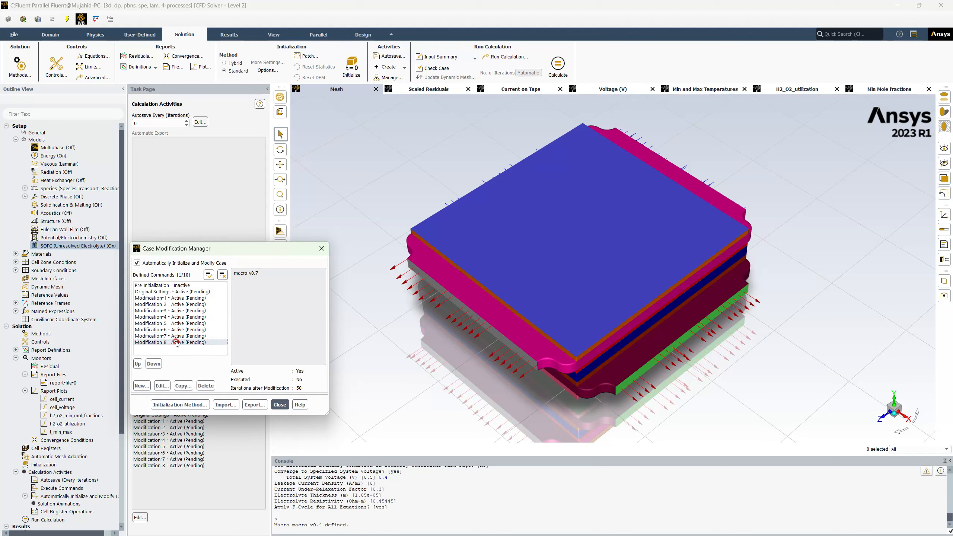
{"action": "left_click", "coordinate": [175, 342]}
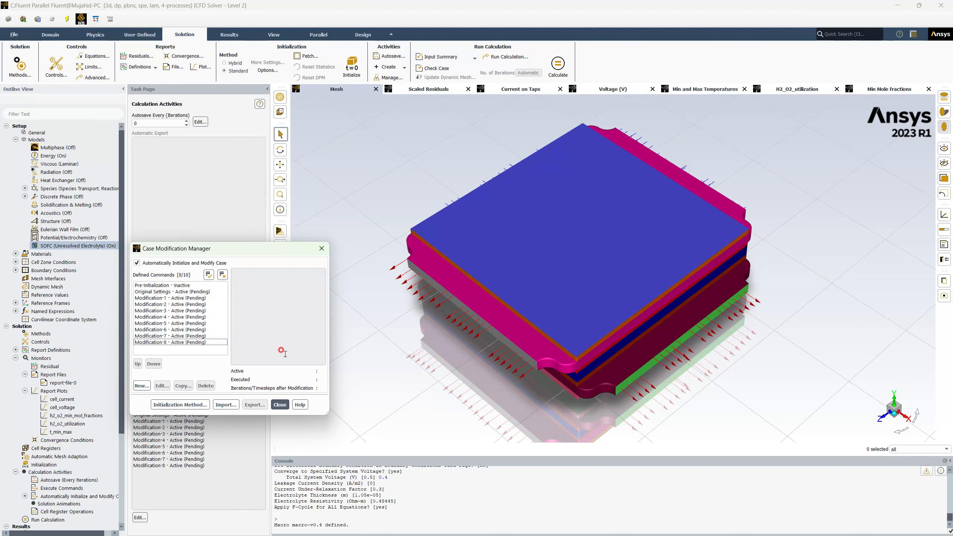
- Create a contour named temperature-local that plots Static Temperature, with Global Range turned off
{"action": "left_click", "coordinate": [280, 404]}
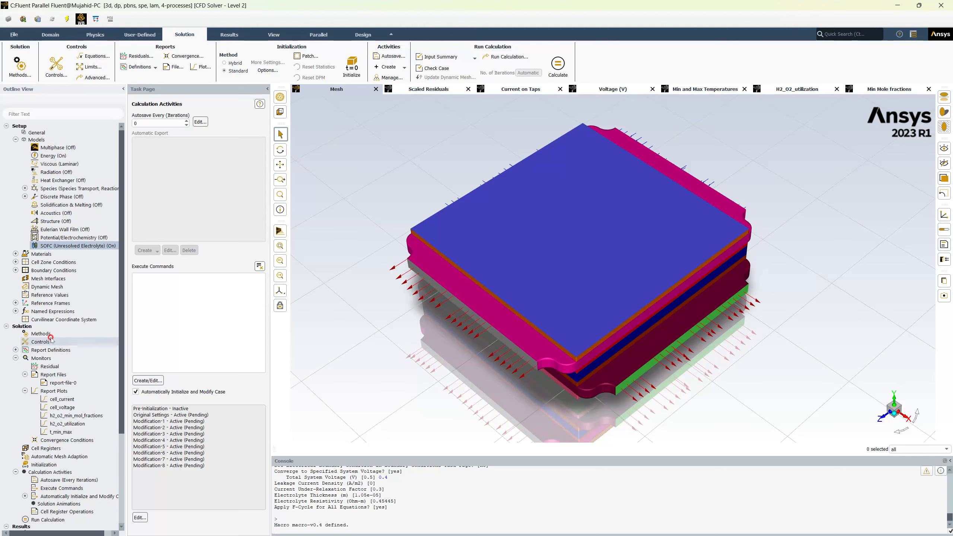
{"action": "scroll", "coordinate": [49, 355], "scroll_direction": "down", "scroll_amount": 3}
{"action": "scroll", "coordinate": [49, 354], "scroll_direction": "down", "scroll_amount": 2}
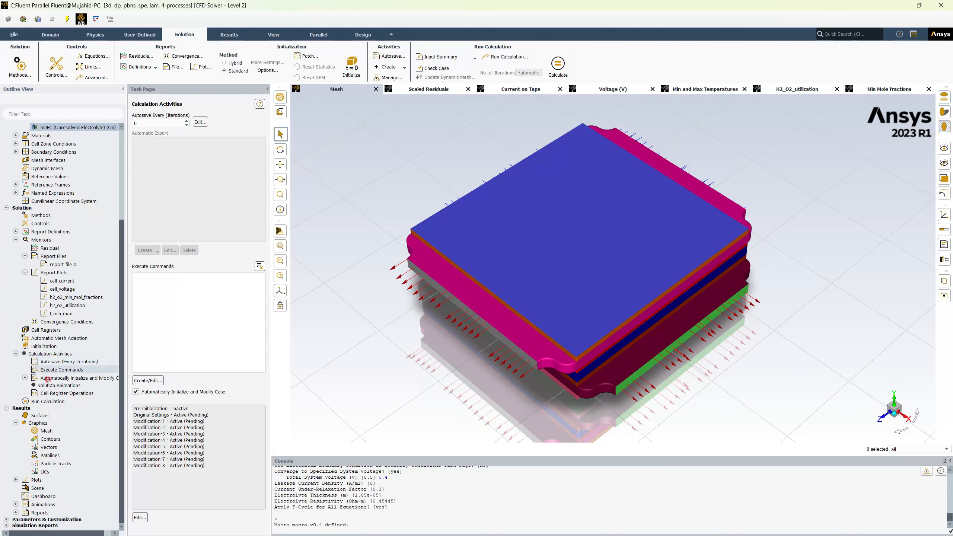
{"action": "right_click", "coordinate": [48, 439]}
{"action": "left_click", "coordinate": [59, 444]}
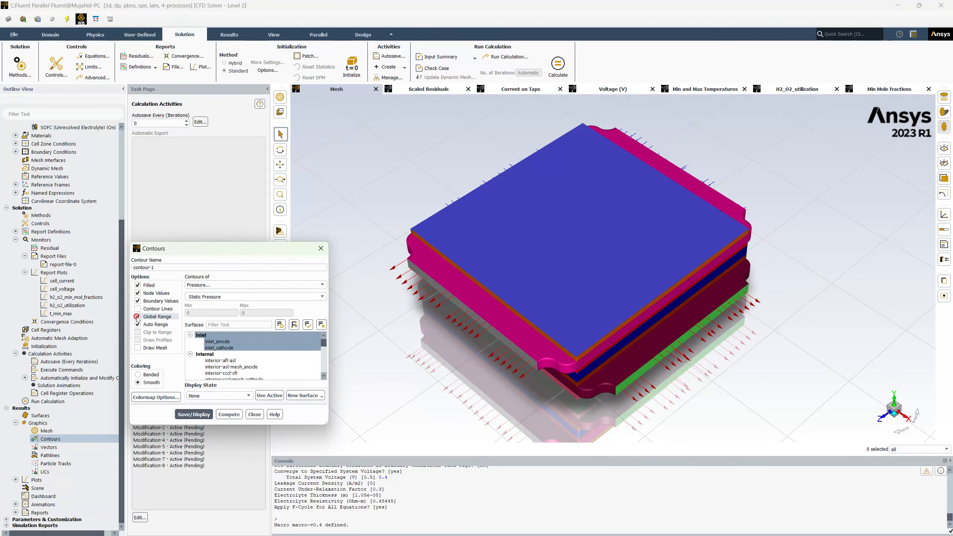
{"action": "left_click", "coordinate": [138, 317]}
{"action": "left_click_drag", "start_coordinate": [157, 267], "coordinate": [126, 269]}
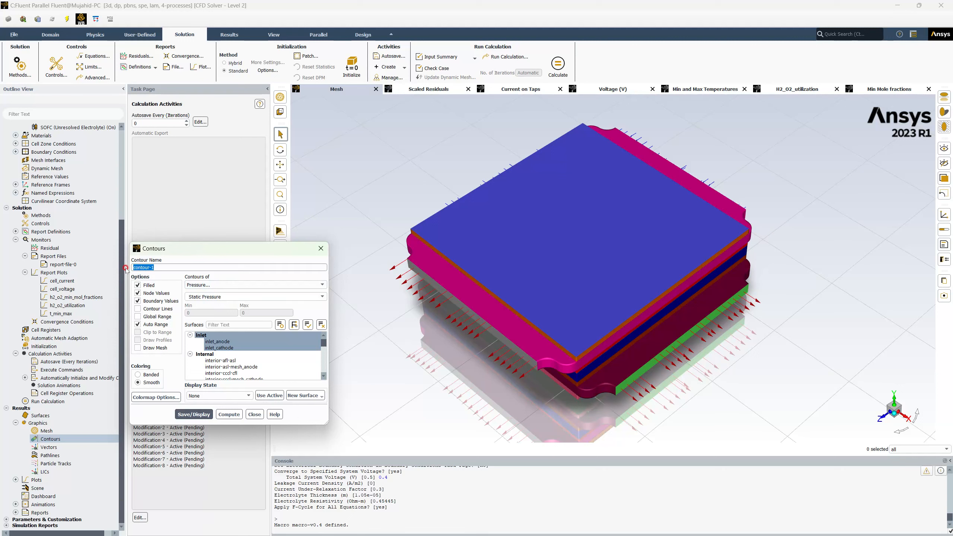
{"action": "type", "text": "temperature-local"}
{"action": "left_click", "coordinate": [211, 285]}
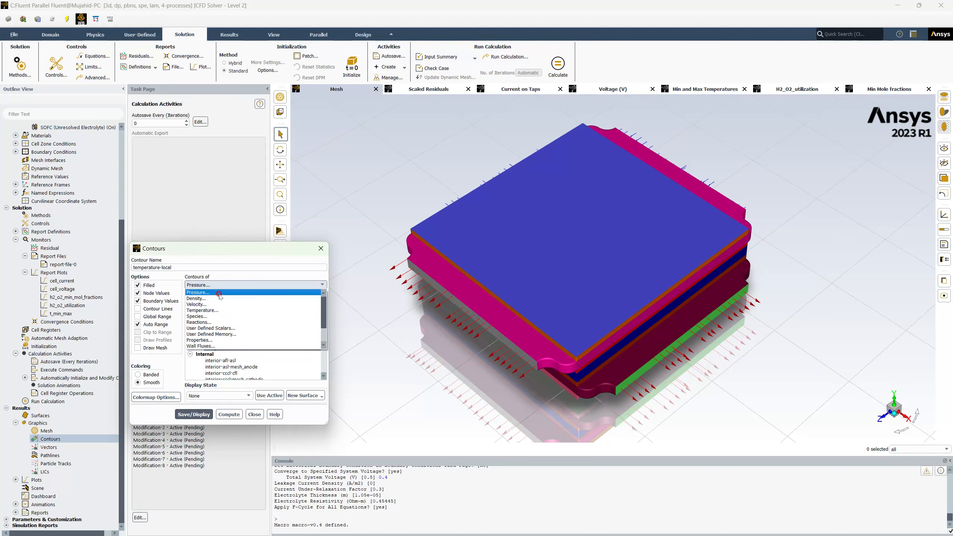
{"action": "left_click", "coordinate": [219, 310]}
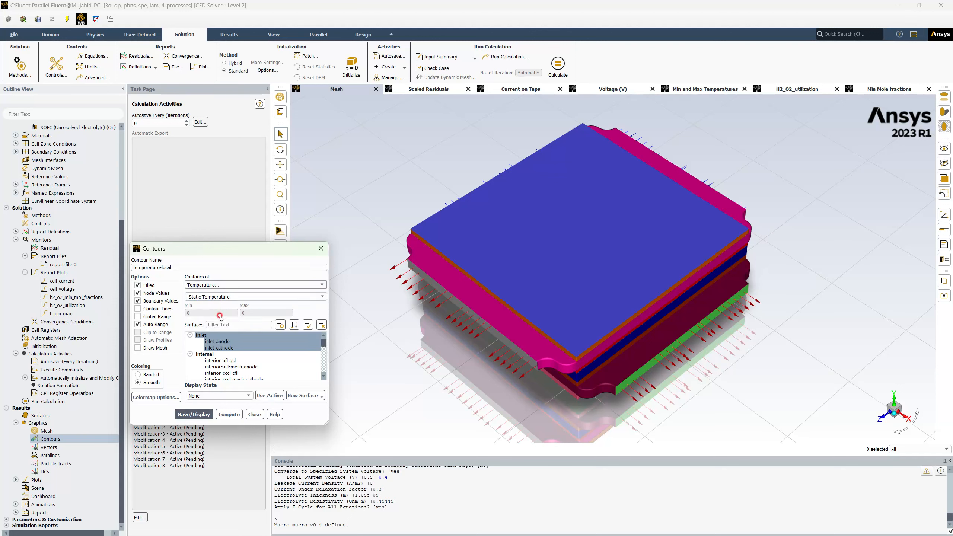
- Deselect all preselected surfaces of the temperature contour, including the inlets and walls
{"action": "left_click", "coordinate": [229, 334]}
{"action": "scroll", "coordinate": [232, 347], "scroll_direction": "down", "scroll_amount": 7}
{"action": "scroll", "coordinate": [233, 347], "scroll_direction": "up", "scroll_amount": 2}
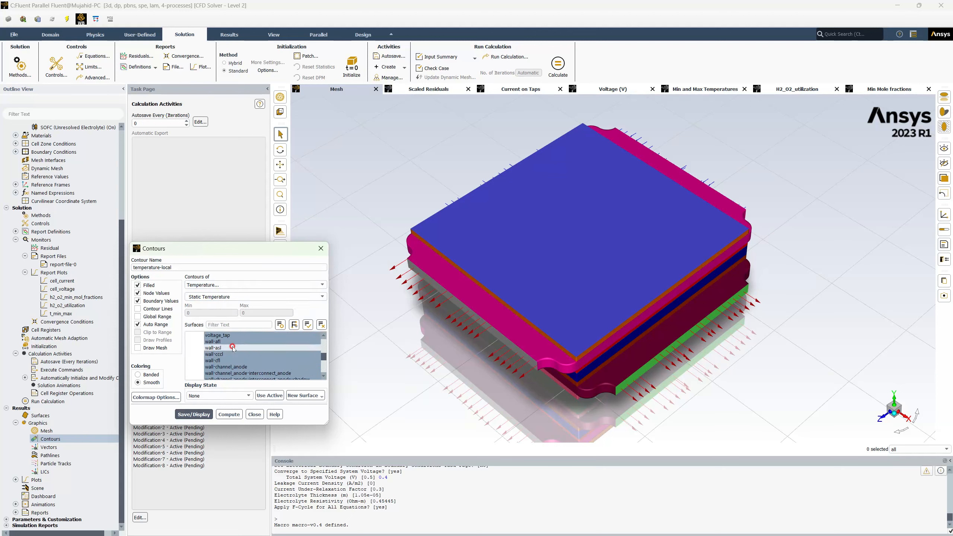
{"action": "scroll", "coordinate": [233, 350], "scroll_direction": "down", "scroll_amount": 5}
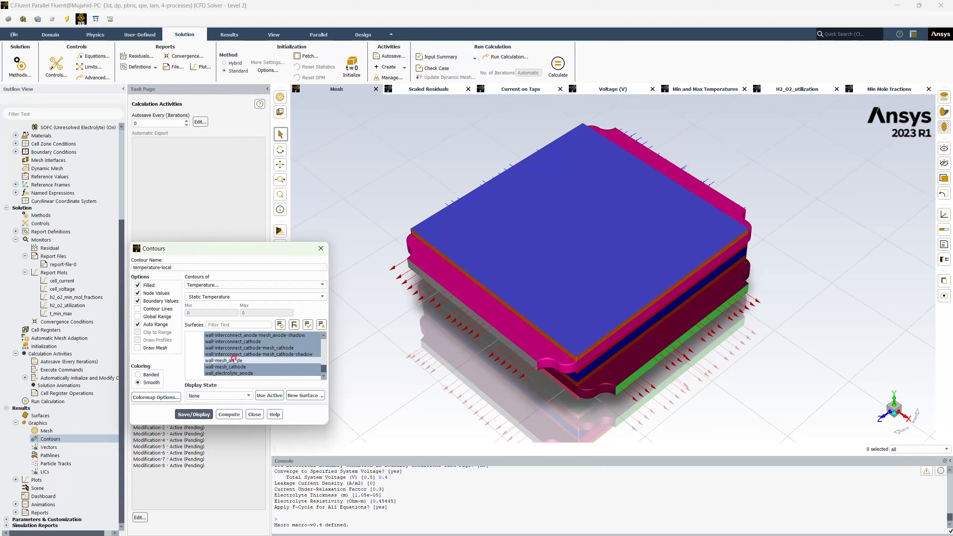
{"action": "scroll", "coordinate": [234, 360], "scroll_direction": "up", "scroll_amount": 6}
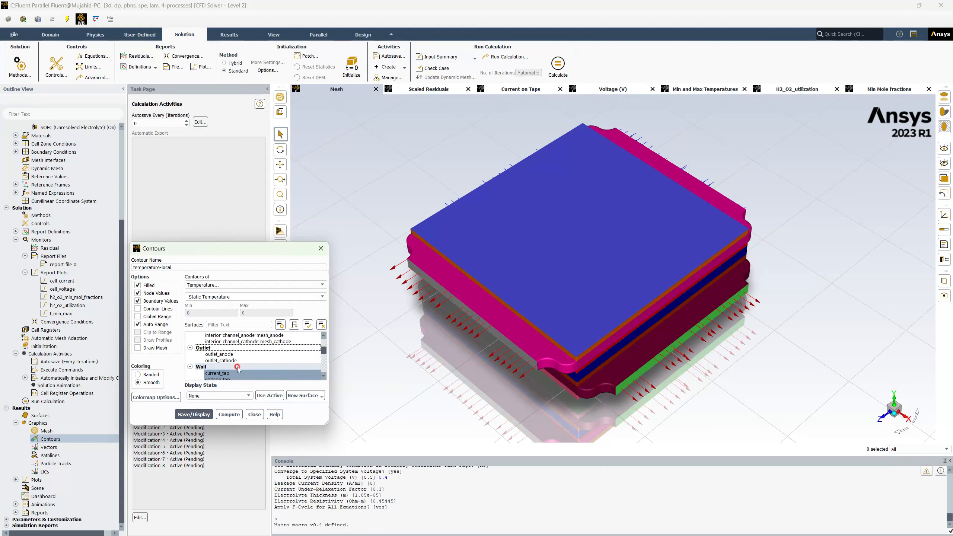
{"action": "scroll", "coordinate": [237, 367], "scroll_direction": "down", "scroll_amount": 6}
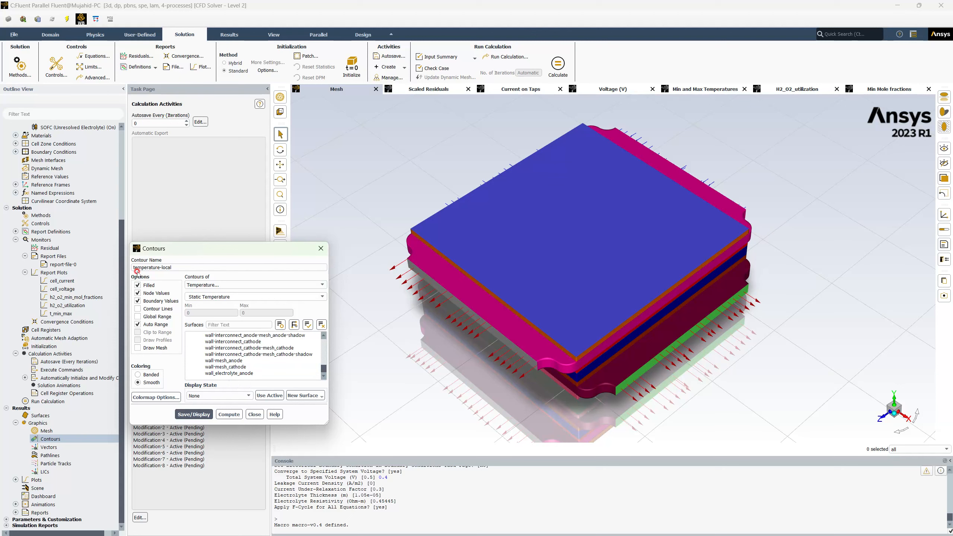
- Create a zone surface from the wall_electrolyte_cathode zone
{"action": "left_click", "coordinate": [50, 35]}
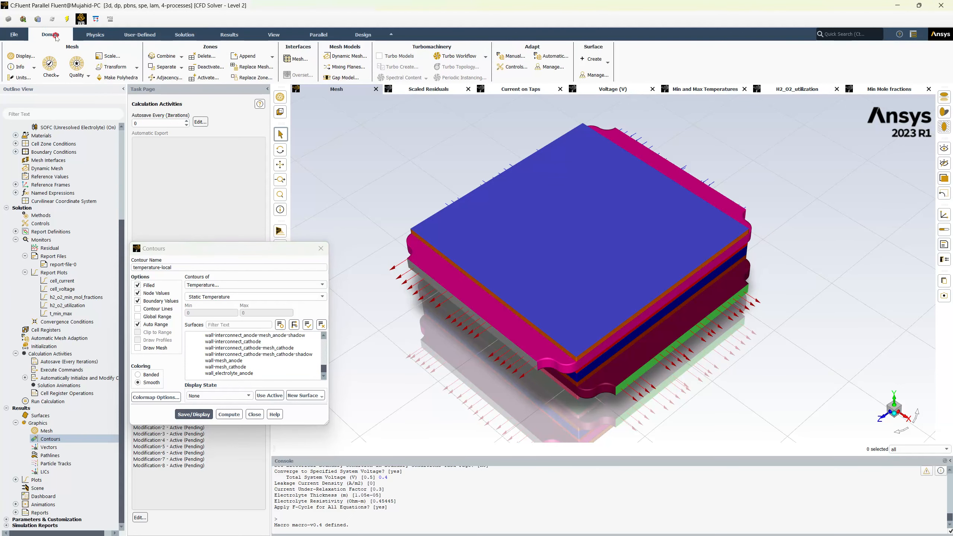
{"action": "left_click", "coordinate": [598, 63]}
{"action": "left_click", "coordinate": [597, 71]}
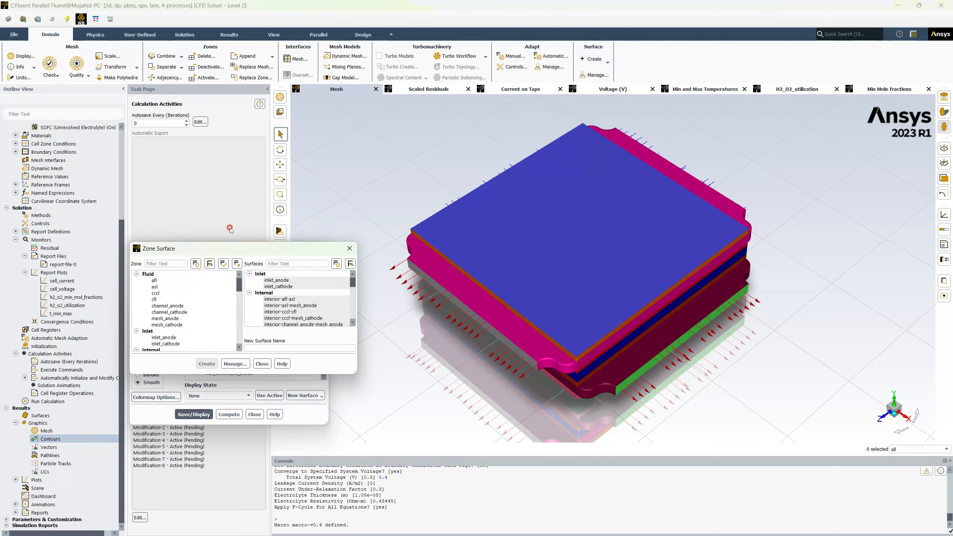
{"action": "scroll", "coordinate": [198, 302], "scroll_direction": "down", "scroll_amount": 10}
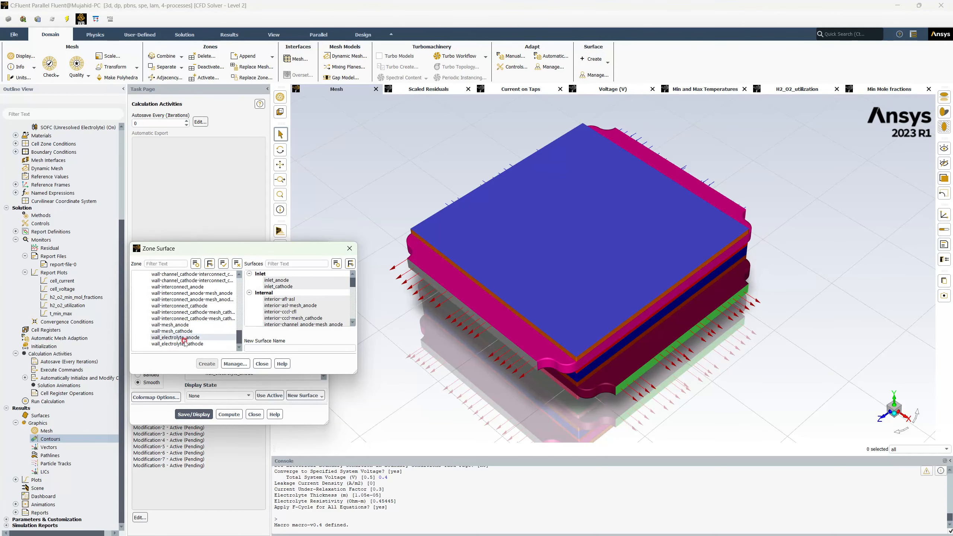
{"action": "left_click", "coordinate": [226, 350]}
{"action": "left_click", "coordinate": [303, 348]}
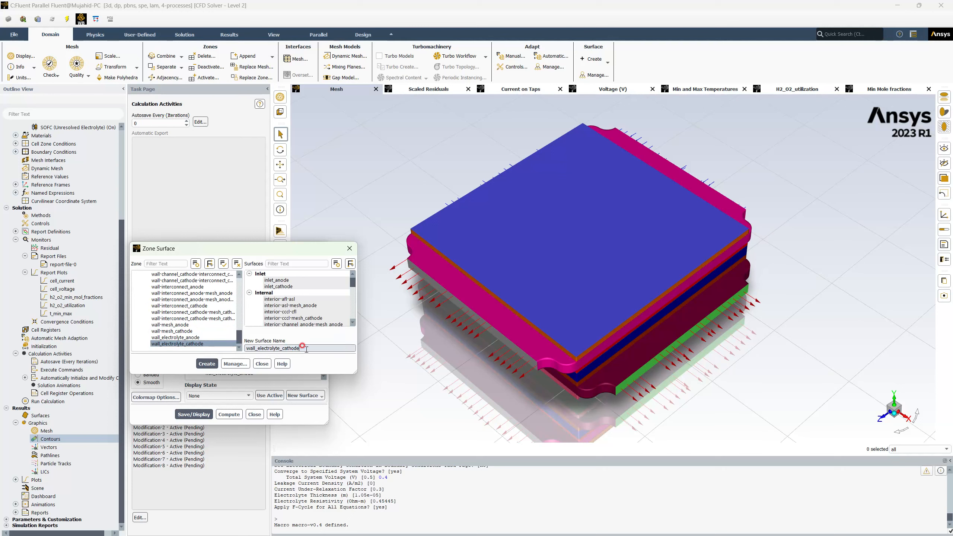
{"action": "left_click", "coordinate": [208, 363]}
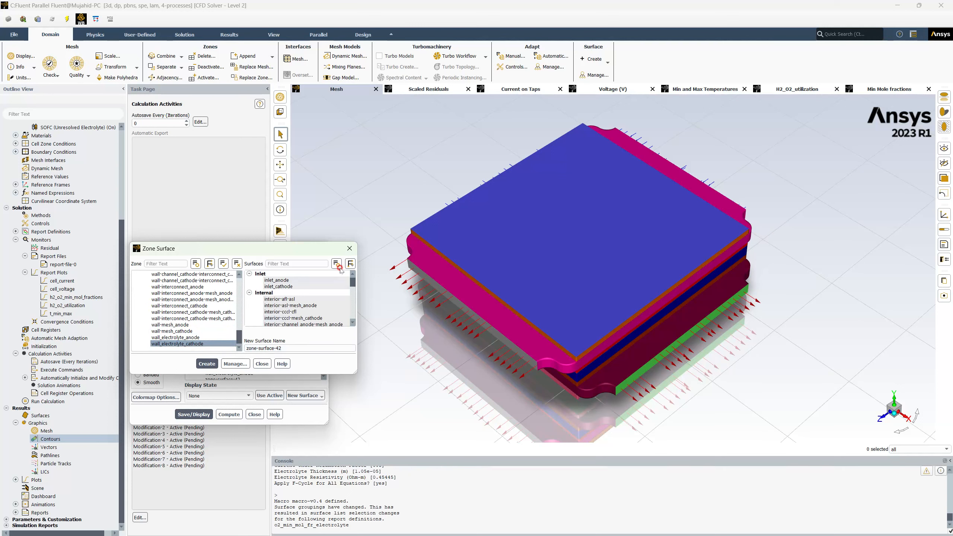
{"action": "left_click", "coordinate": [347, 249]}
- Rename the surface zone-surface-42 as wall_electrolyte_cathode
{"action": "left_click", "coordinate": [594, 75]}
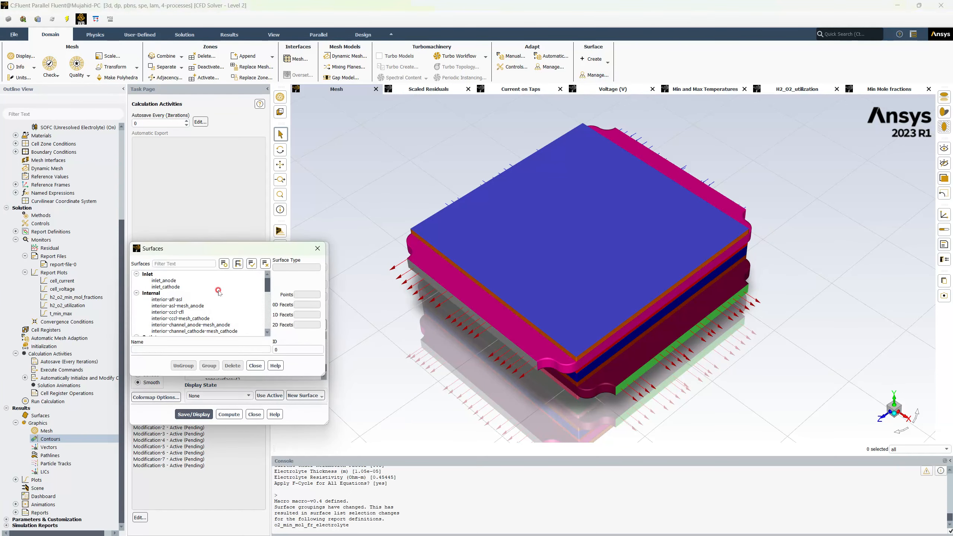
{"action": "scroll", "coordinate": [217, 312], "scroll_direction": "down", "scroll_amount": 10}
{"action": "left_click", "coordinate": [169, 331]}
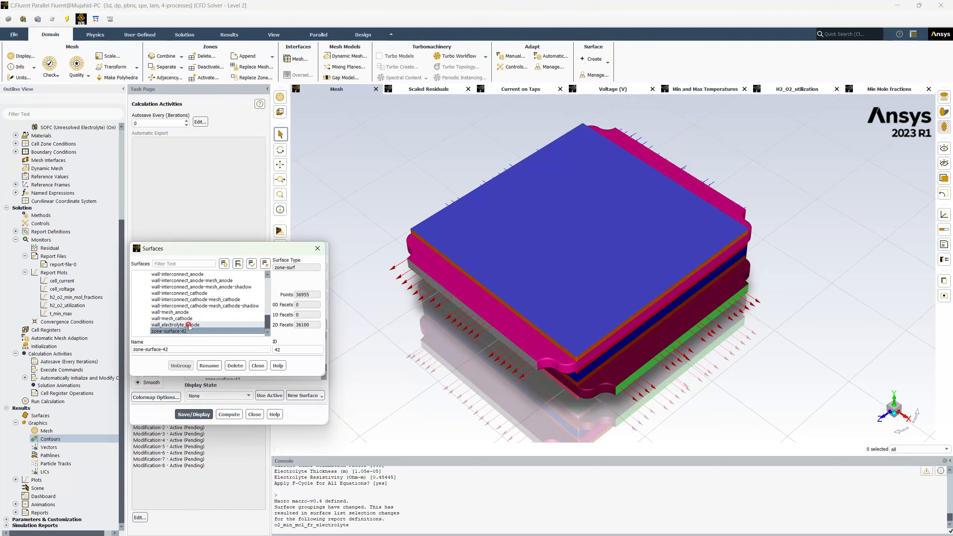
{"action": "triple_click", "coordinate": [175, 348]}
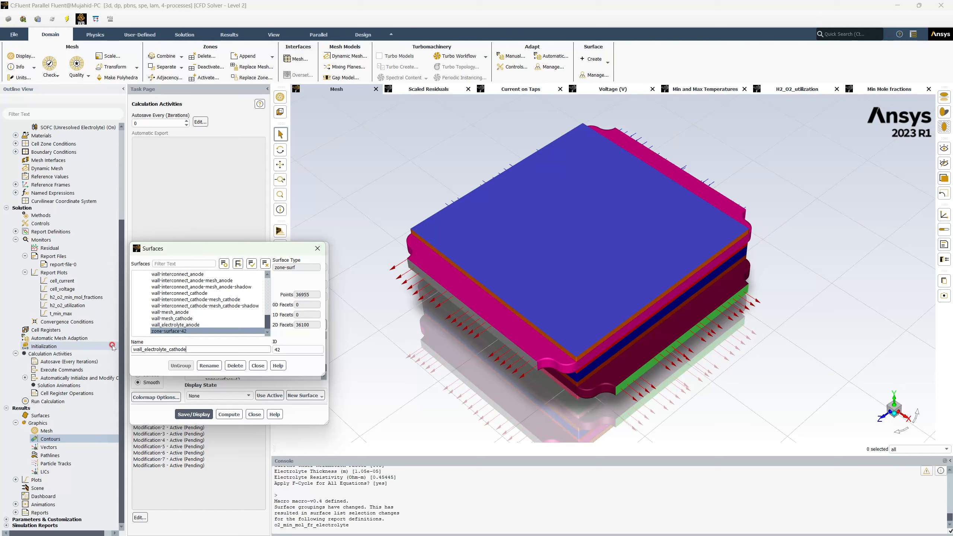
{"action": "left_click", "coordinate": [220, 366]}
{"action": "left_click", "coordinate": [190, 350]}
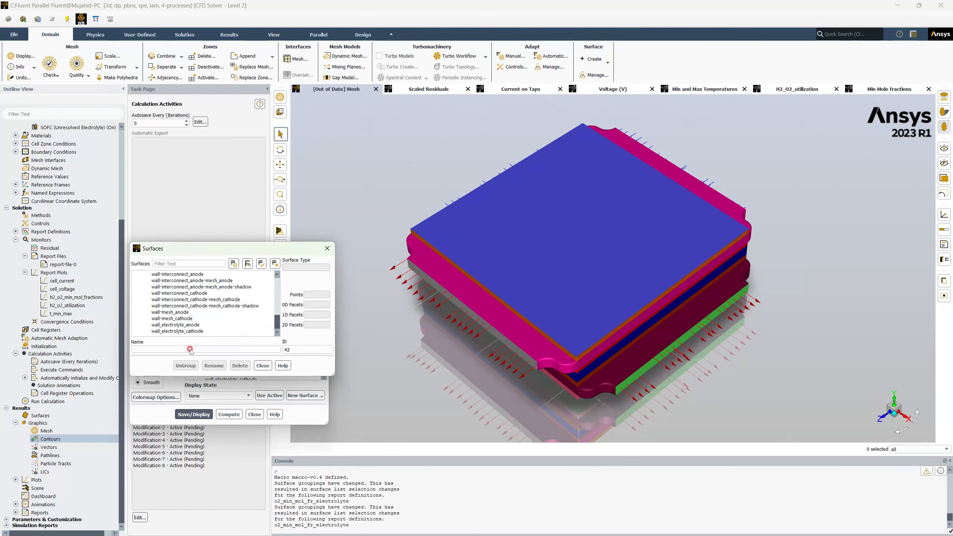
{"action": "left_click", "coordinate": [263, 365]}
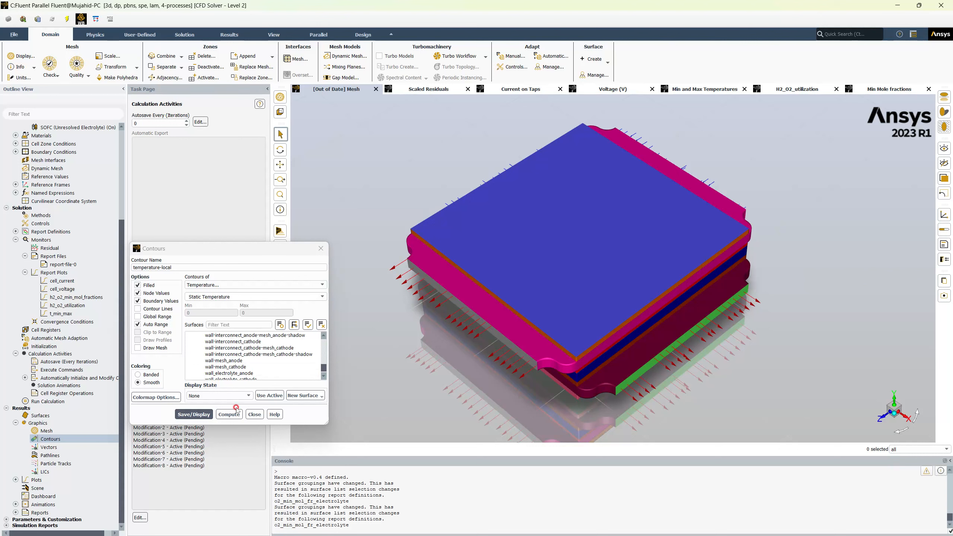
- Assign the temperature contour to the wall_electrolyte_anode surface and turn on Draw Mesh
{"action": "scroll", "coordinate": [230, 368], "scroll_direction": "down", "scroll_amount": 1}
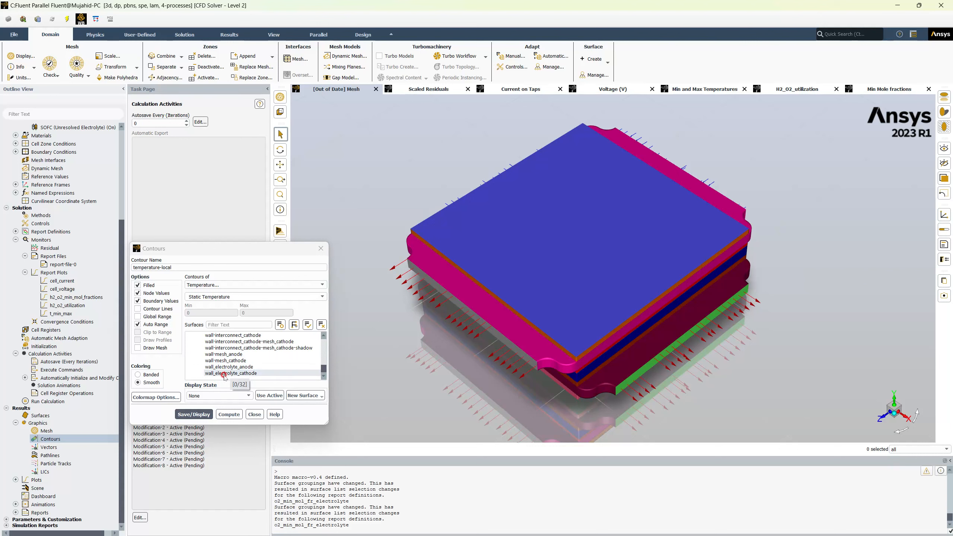
{"action": "left_click", "coordinate": [229, 366]}
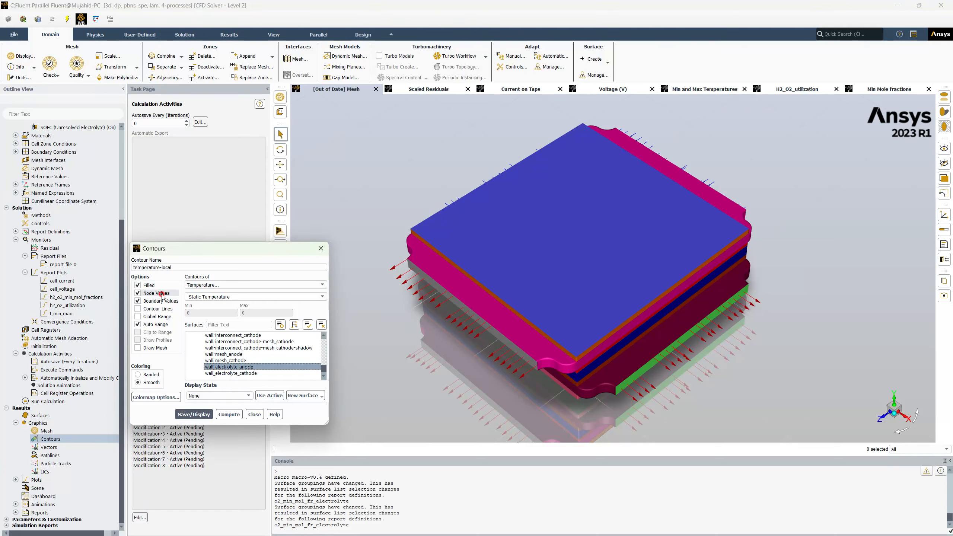
{"action": "left_click", "coordinate": [143, 346]}
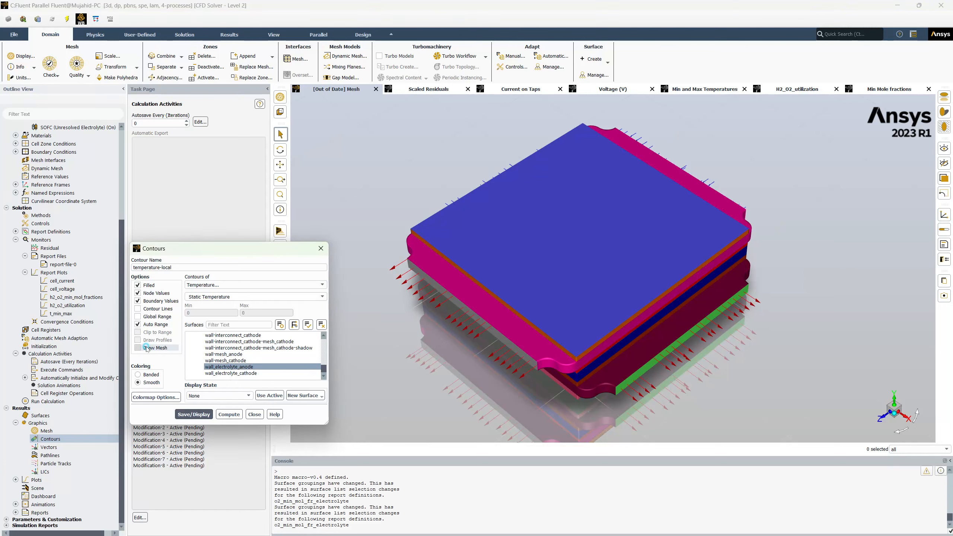
- Display only the inlet and outlet surfaces in the mesh, with faces and outline edges shown and the walls deselected
{"action": "left_click", "coordinate": [139, 277]}
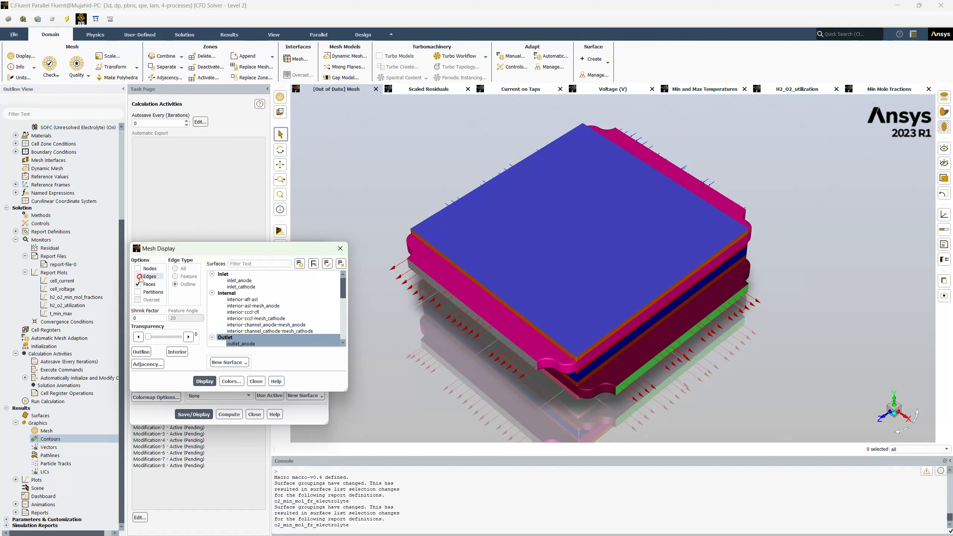
{"action": "left_click", "coordinate": [176, 285]}
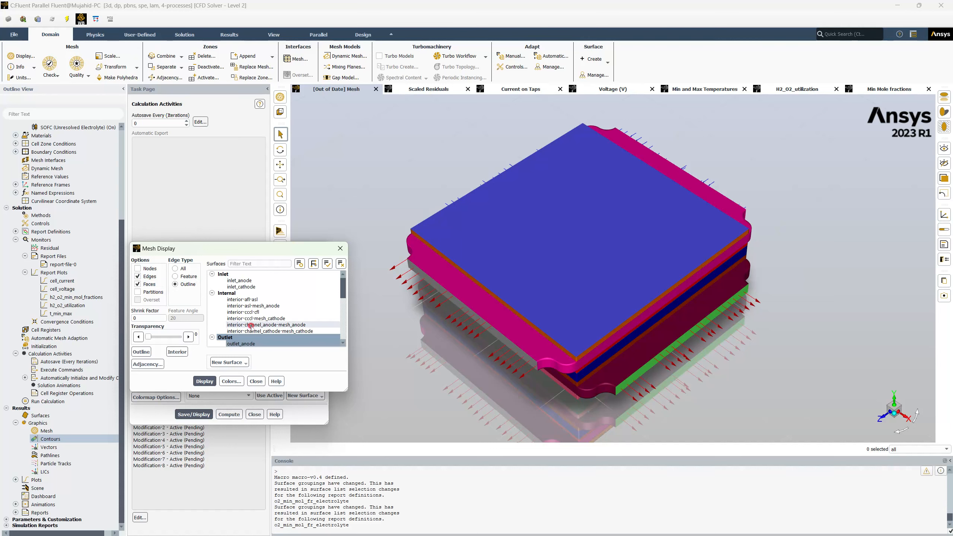
{"action": "scroll", "coordinate": [247, 326], "scroll_direction": "down", "scroll_amount": 5}
{"action": "scroll", "coordinate": [247, 326], "scroll_direction": "up", "scroll_amount": 5}
{"action": "scroll", "coordinate": [247, 325], "scroll_direction": "down", "scroll_amount": 5}
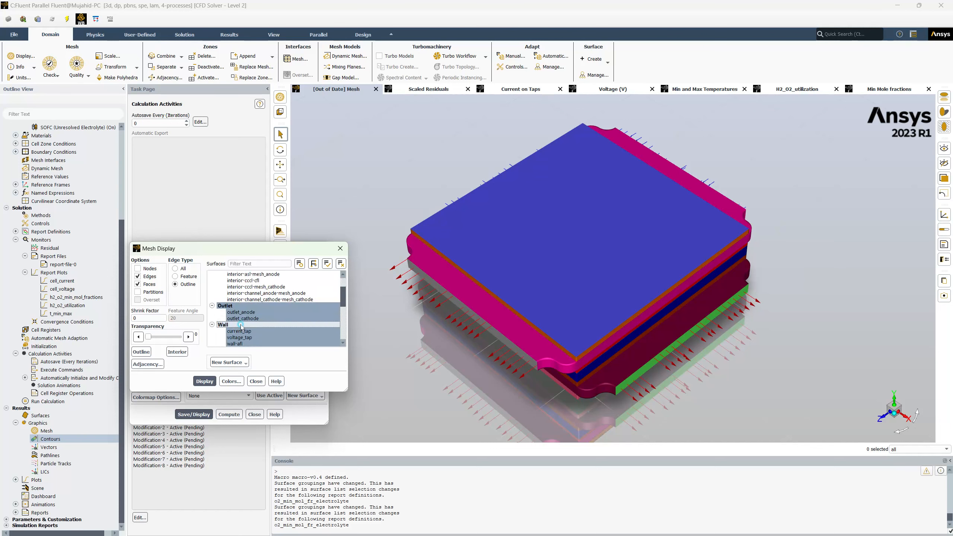
{"action": "scroll", "coordinate": [243, 325], "scroll_direction": "up", "scroll_amount": 5}
{"action": "scroll", "coordinate": [240, 289], "scroll_direction": "down", "scroll_amount": 4}
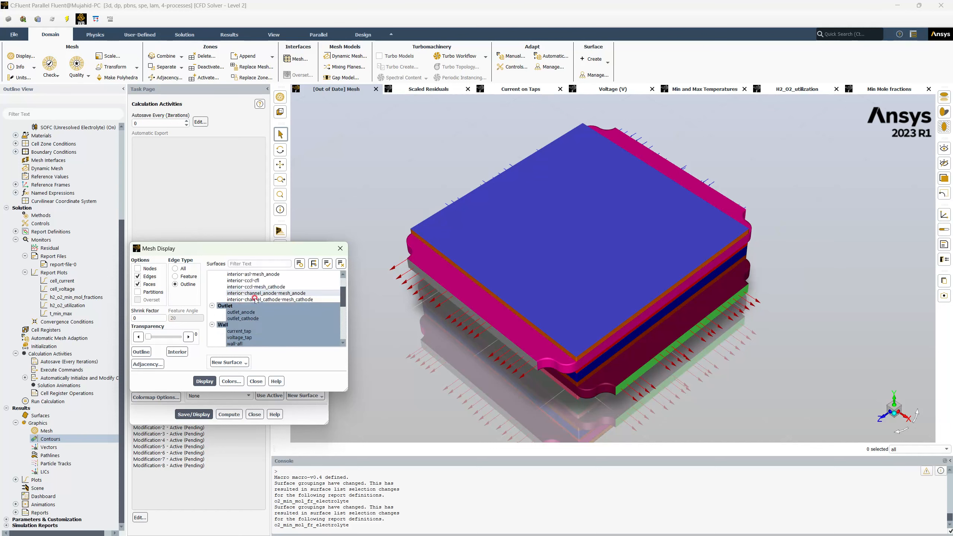
{"action": "scroll", "coordinate": [244, 324], "scroll_direction": "up", "scroll_amount": 4}
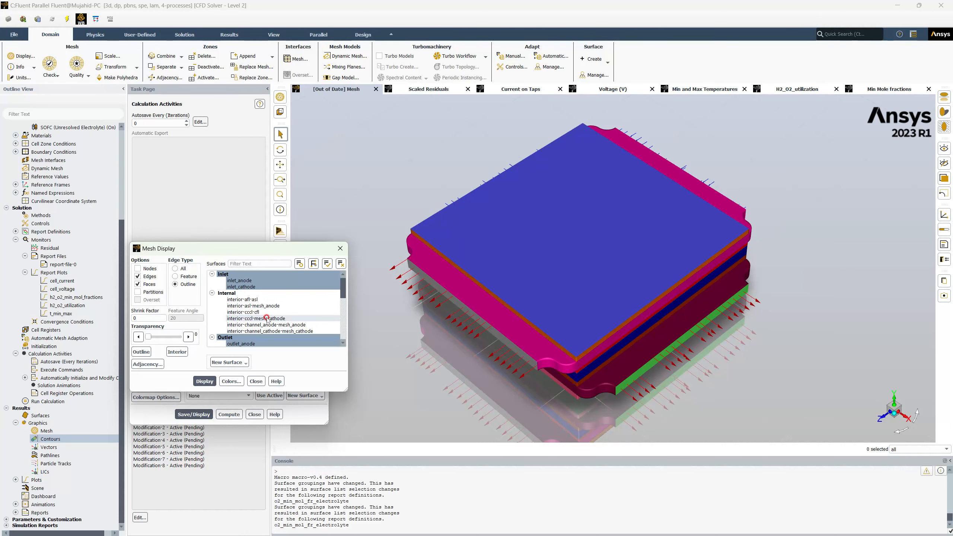
{"action": "left_click", "coordinate": [205, 380]}
- Turn off the ground grid, static shadows and reflections in the mesh view
{"action": "scroll", "coordinate": [511, 252], "scroll_direction": "down", "scroll_amount": 2}
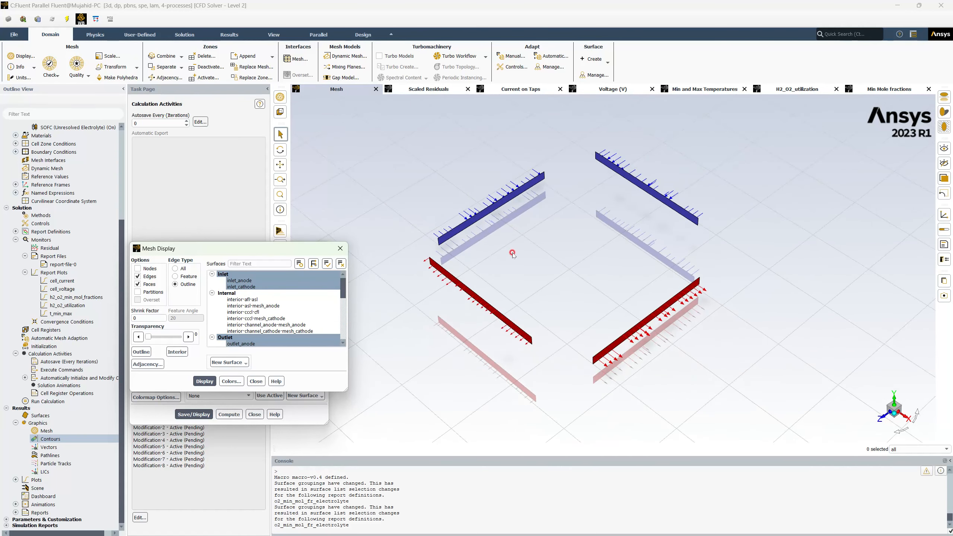
{"action": "scroll", "coordinate": [511, 252], "scroll_direction": "up", "scroll_amount": 1}
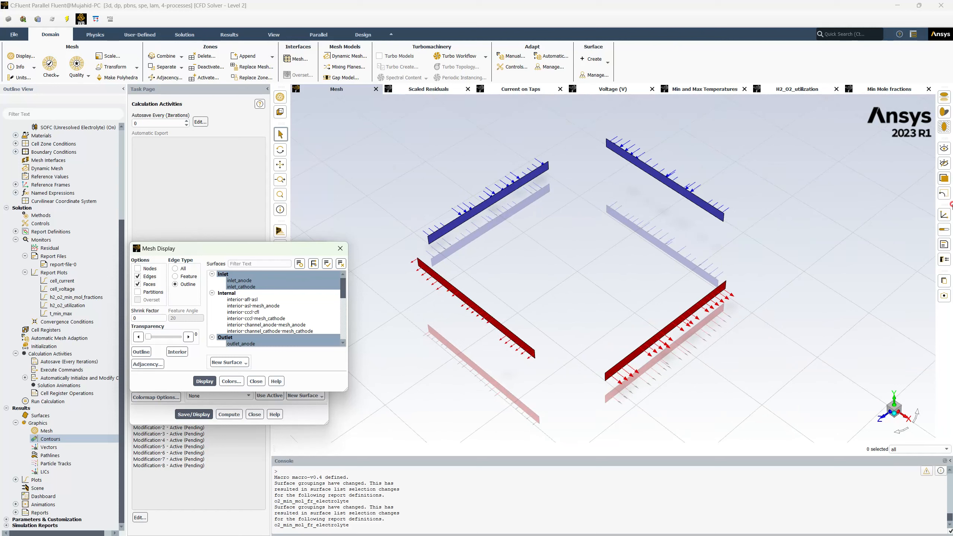
{"action": "left_click", "coordinate": [942, 131]}
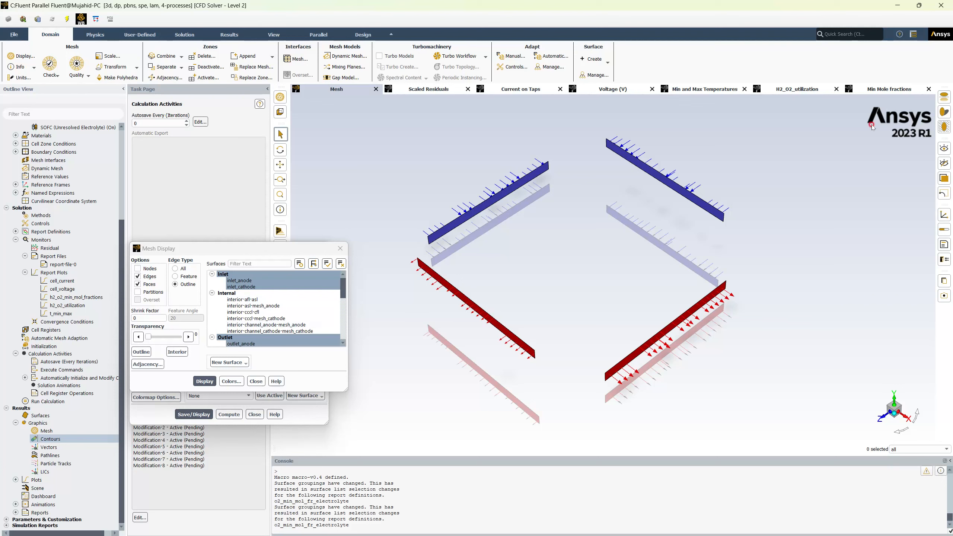
{"action": "left_click", "coordinate": [944, 114]}
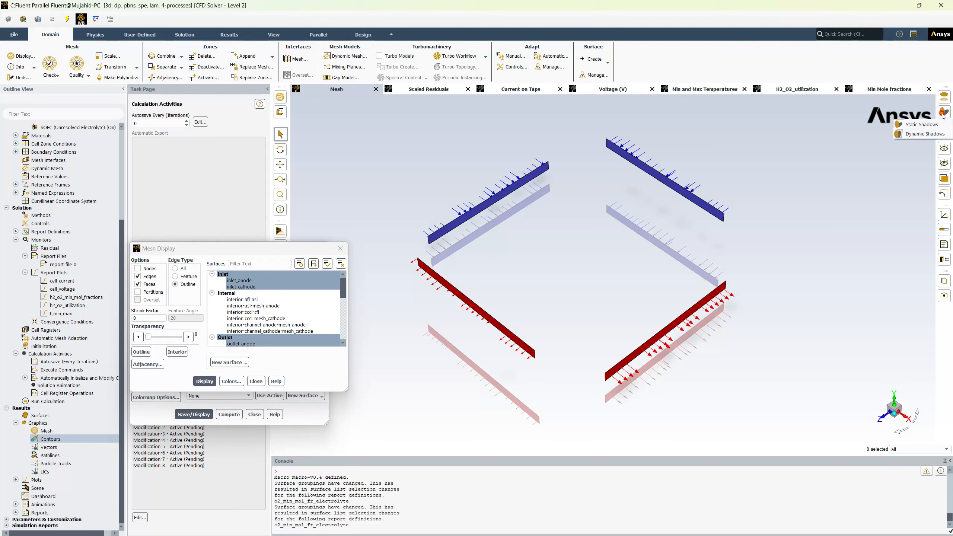
{"action": "left_click", "coordinate": [922, 124]}
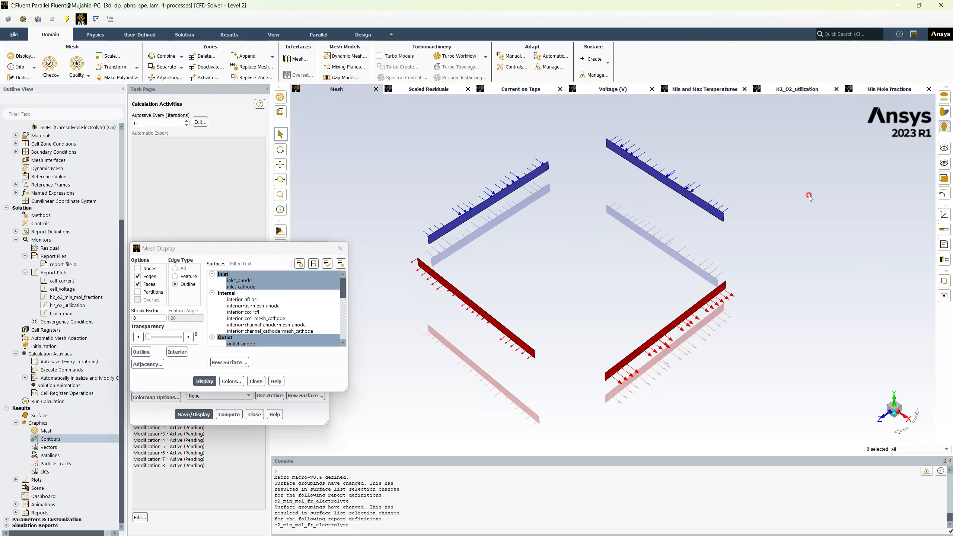
{"action": "scroll", "coordinate": [738, 214], "scroll_direction": "up", "scroll_amount": 2}
{"action": "scroll", "coordinate": [738, 213], "scroll_direction": "down", "scroll_amount": 2}
{"action": "left_click", "coordinate": [945, 98]}
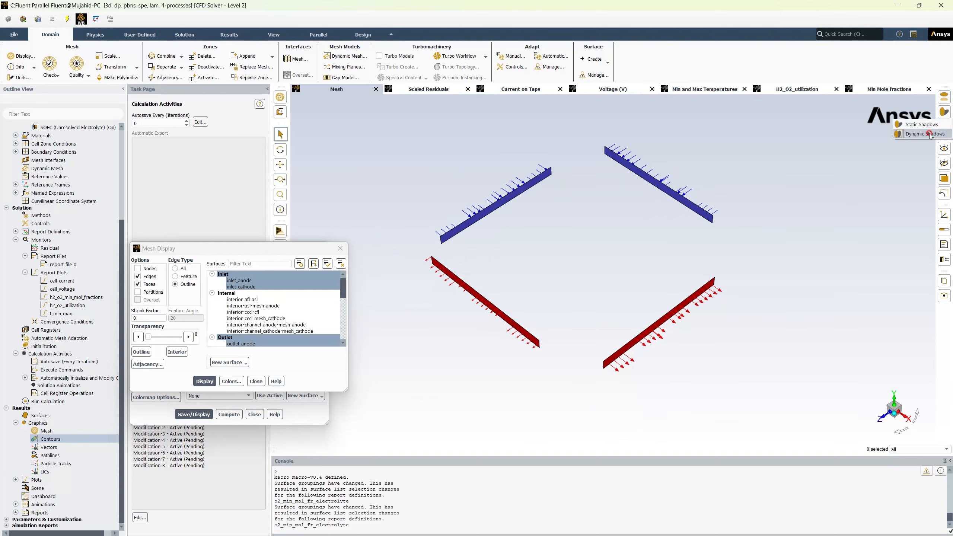
{"action": "left_click_drag", "start_coordinate": [682, 225], "coordinate": [640, 243]}
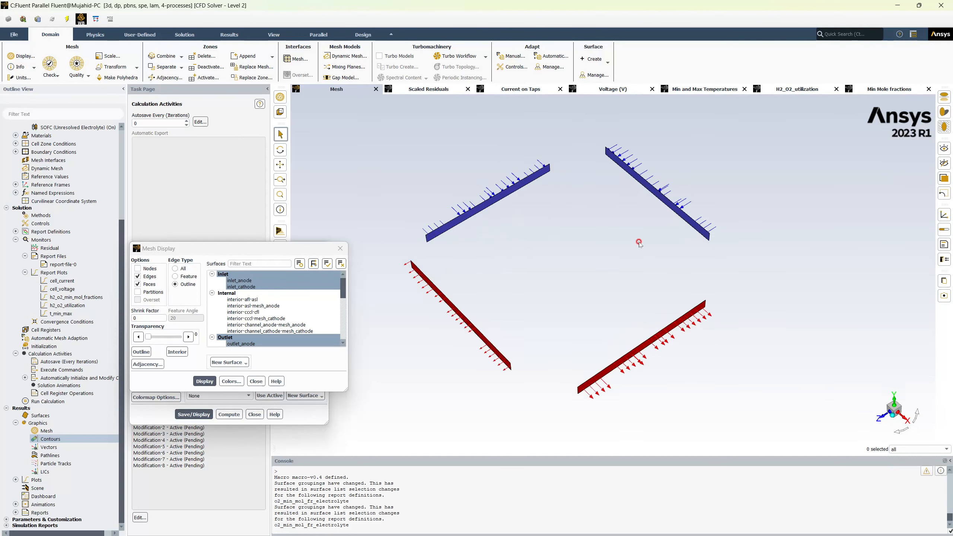
- Set the transparency of the inlet and outlet mesh to 80 and redraw the temperature contour over it
{"action": "left_click_drag", "start_coordinate": [152, 338], "coordinate": [174, 338]}
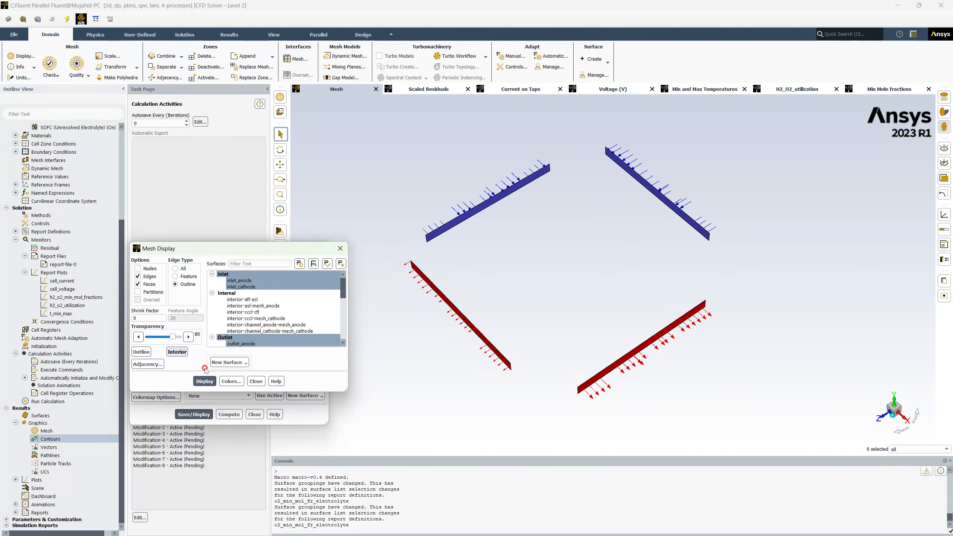
{"action": "left_click", "coordinate": [205, 382]}
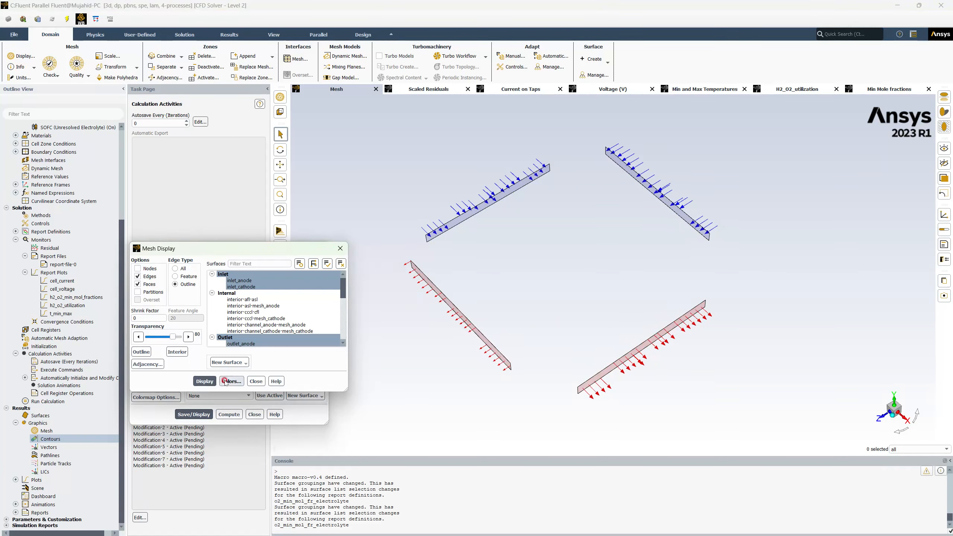
{"action": "left_click", "coordinate": [256, 382]}
{"action": "left_click", "coordinate": [189, 370]}
{"action": "left_click", "coordinate": [193, 414]}
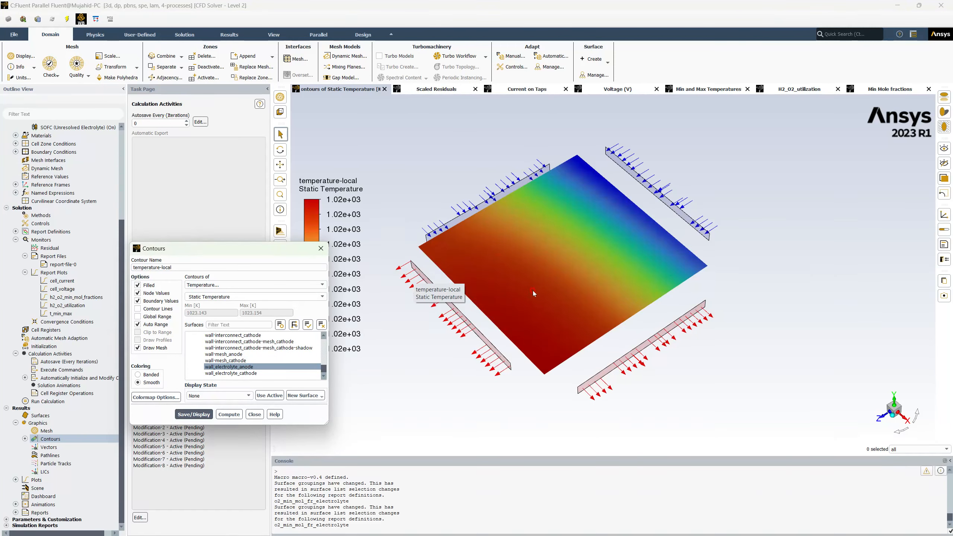
- Change the number format of the temperature-local colormap to float
{"action": "middle_click", "coordinate": [540, 247]}
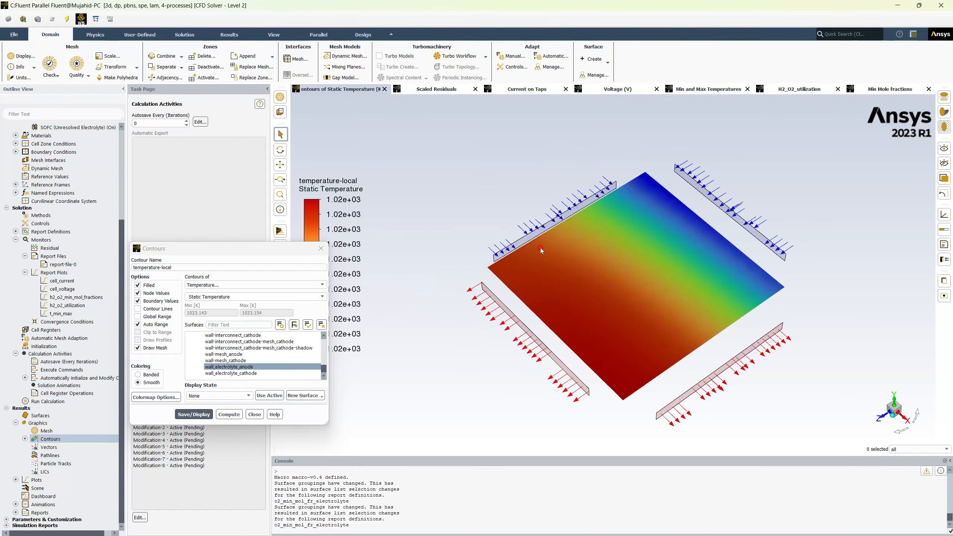
{"action": "middle_click_drag", "start_coordinate": [540, 247], "coordinate": [463, 218]}
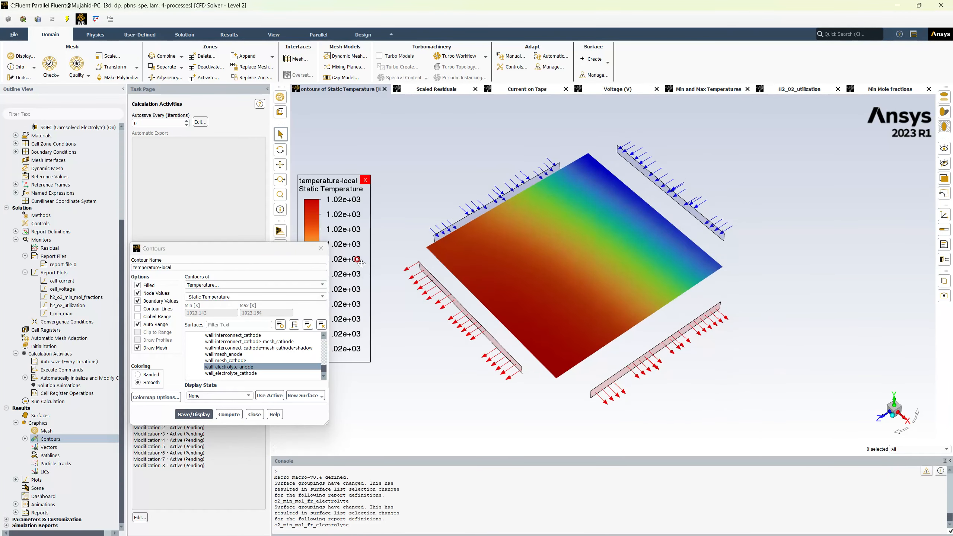
{"action": "left_click", "coordinate": [765, 165]}
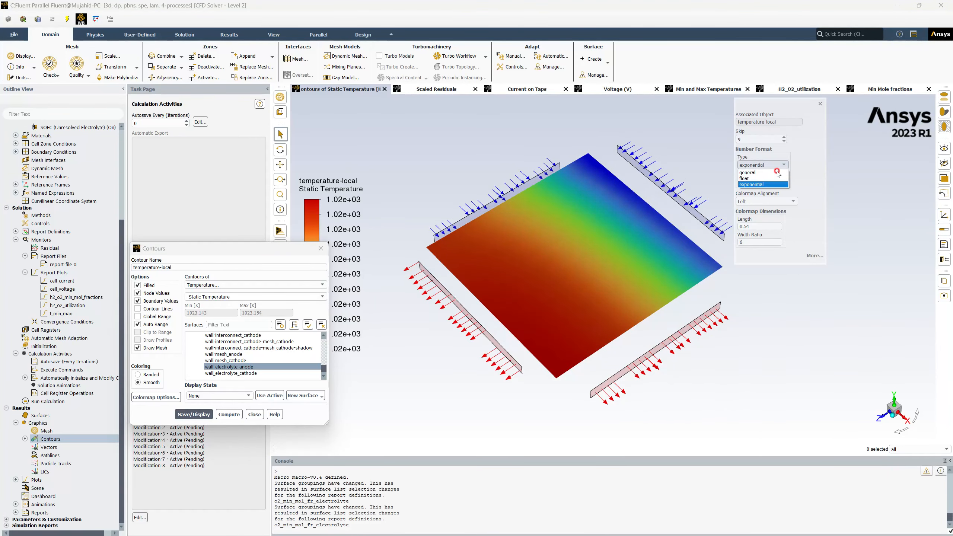
{"action": "left_click", "coordinate": [773, 178]}
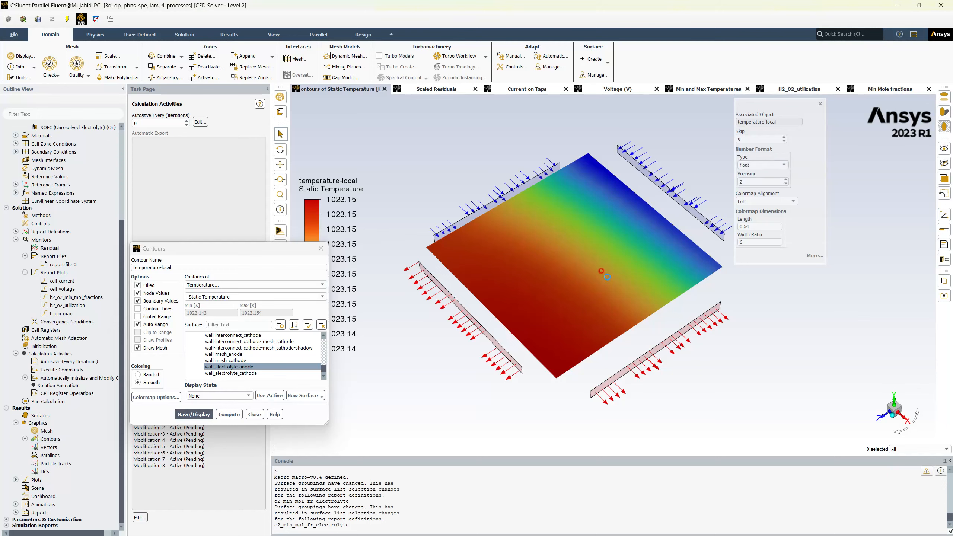
- Examine the temperature contour and the flow arrows from above and in several rotated orientations
{"action": "left_click_drag", "start_coordinate": [604, 273], "coordinate": [584, 329]}
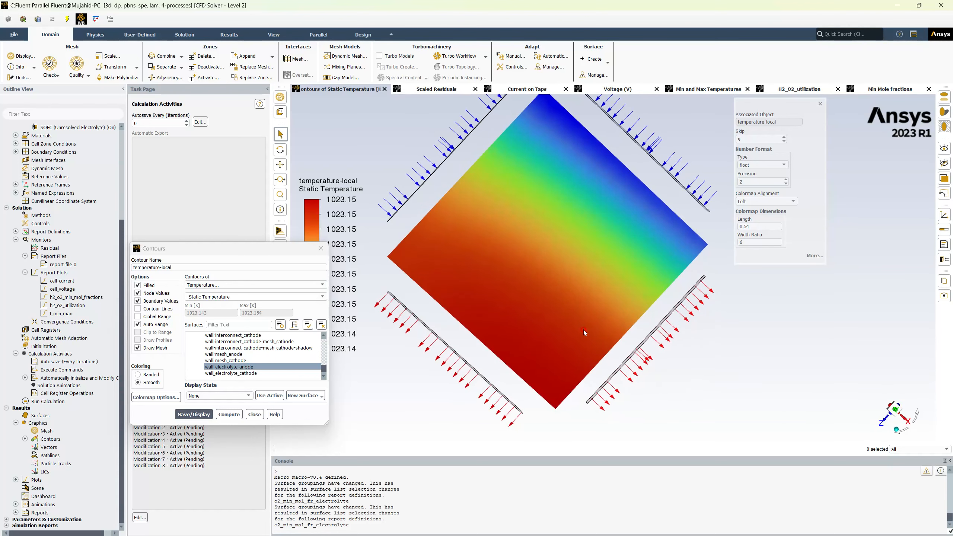
{"action": "left_click", "coordinate": [895, 410]}
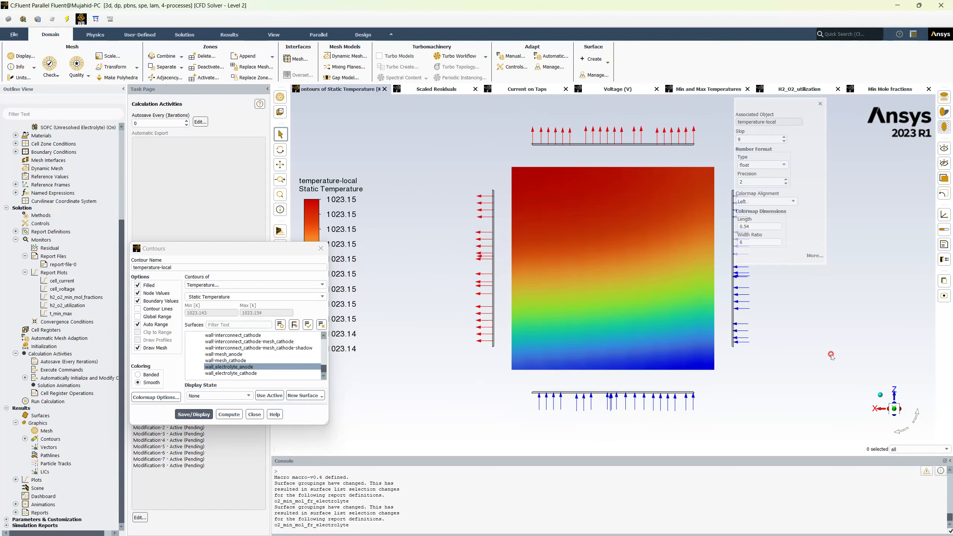
{"action": "middle_click_drag", "start_coordinate": [794, 285], "coordinate": [705, 274]}
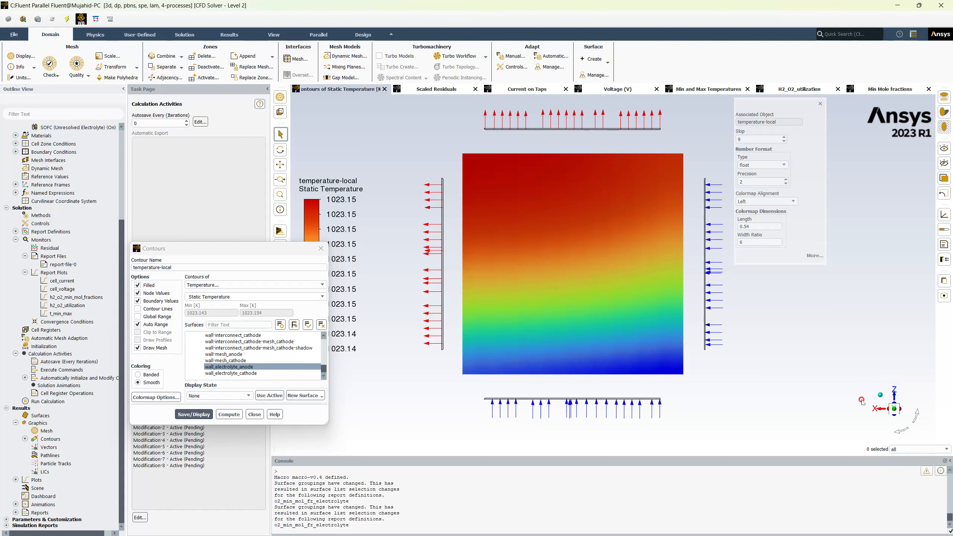
{"action": "left_click", "coordinate": [894, 409]}
{"action": "left_click_drag", "start_coordinate": [694, 382], "coordinate": [632, 302]}
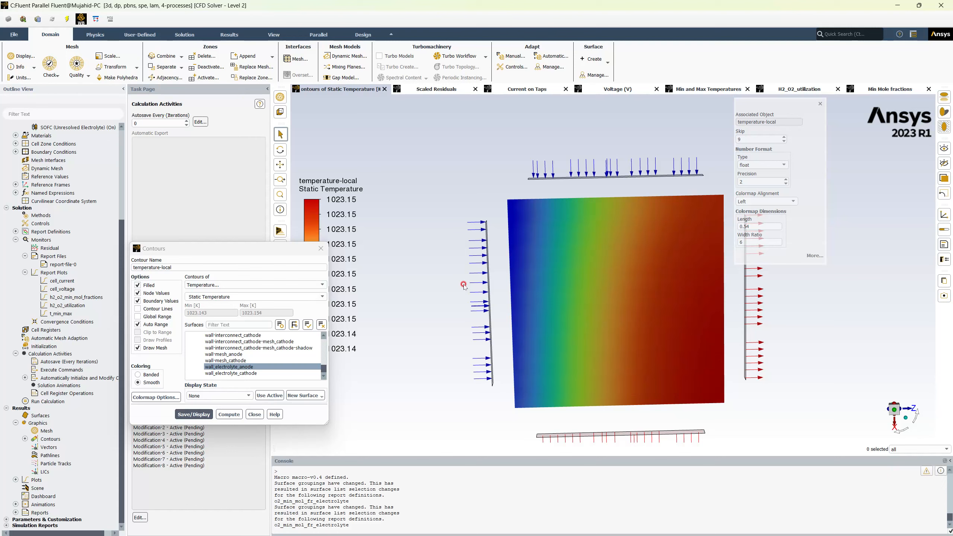
{"action": "left_click_drag", "start_coordinate": [594, 347], "coordinate": [541, 285]}
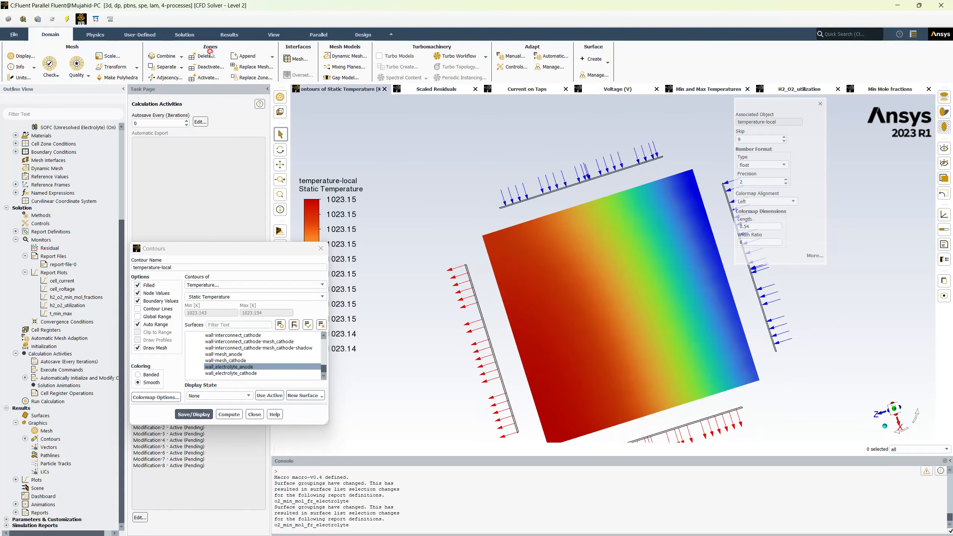
- Apply the predefined top view to the temperature contour and look at it from the opposite side as well
{"action": "left_click", "coordinate": [274, 35]}
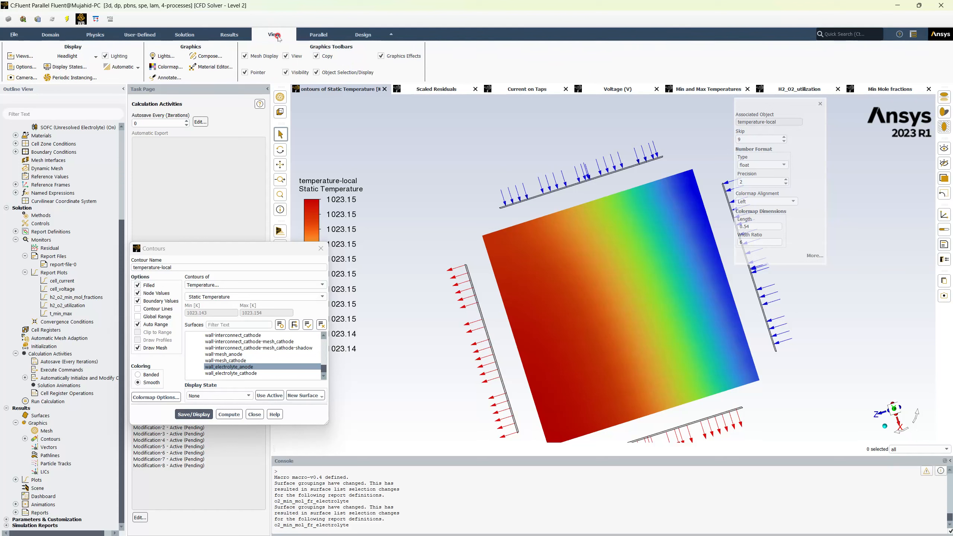
{"action": "left_click", "coordinate": [21, 56]}
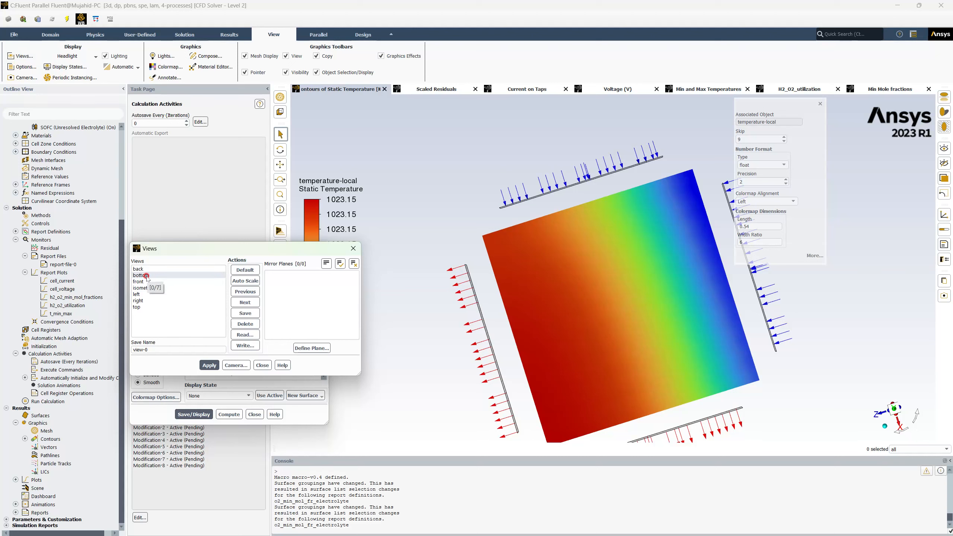
{"action": "left_click", "coordinate": [143, 305]}
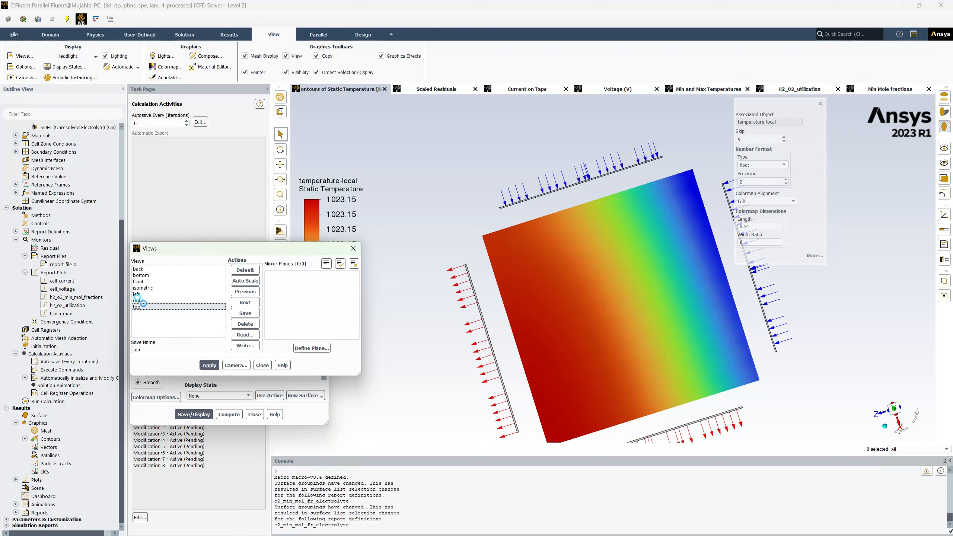
{"action": "left_click", "coordinate": [209, 365]}
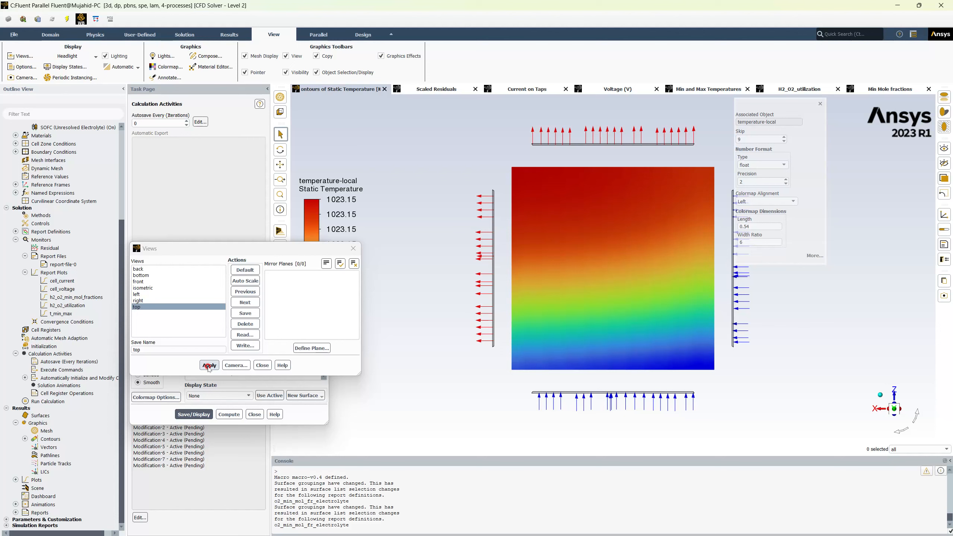
{"action": "left_click", "coordinate": [508, 209]}
{"action": "right_click", "coordinate": [432, 182]}
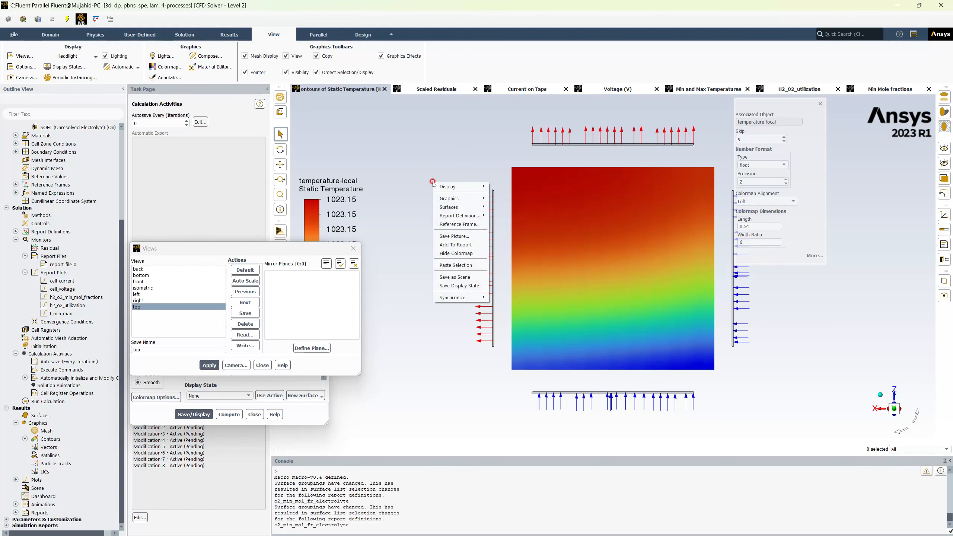
{"action": "key", "text": "Escape"}
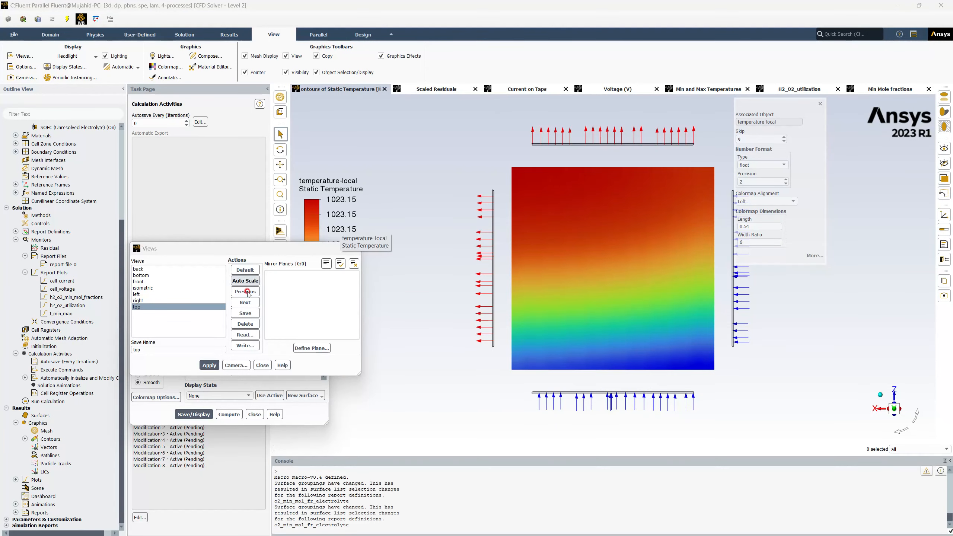
{"action": "left_click", "coordinate": [149, 312]}
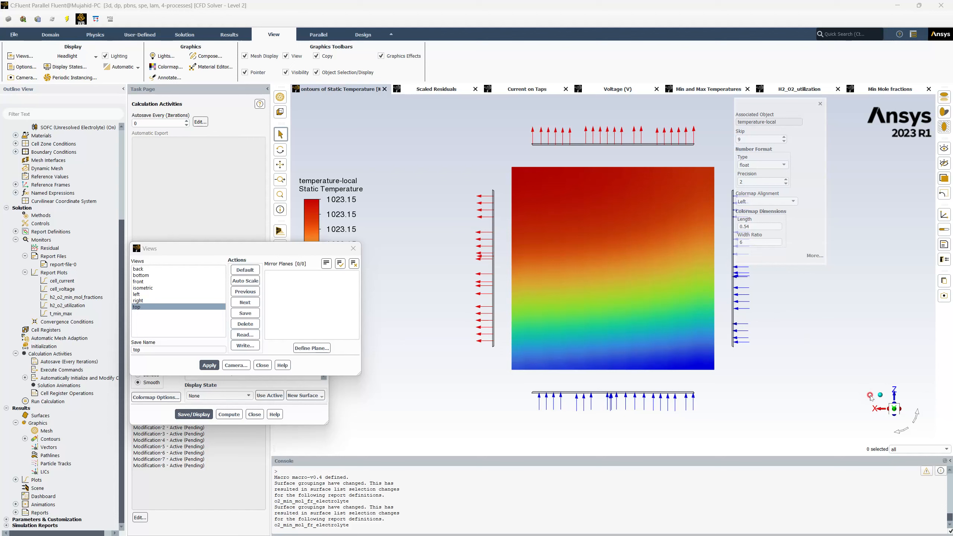
{"action": "left_click", "coordinate": [895, 409]}
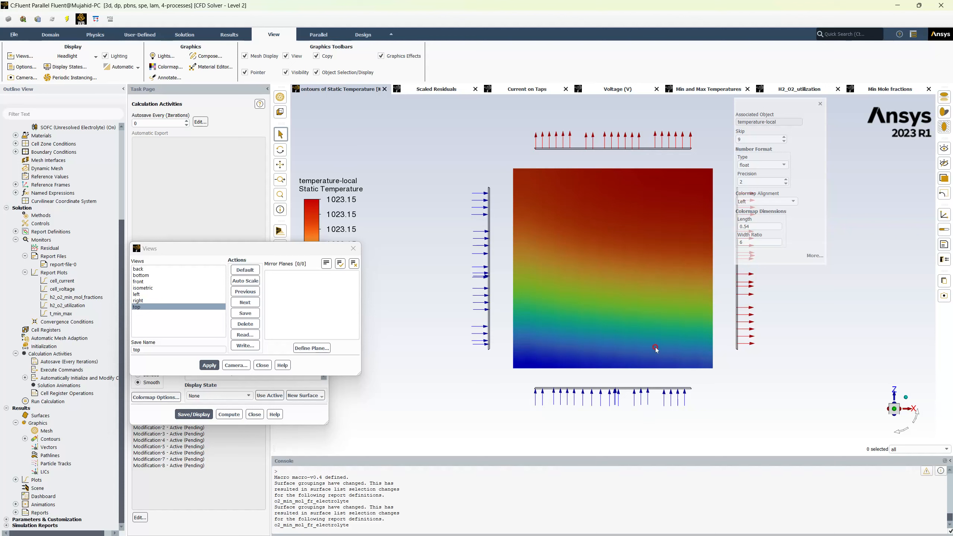
- Apply the isometric view to the temperature contour and tilt it to show the electrolyte surface more from above
{"action": "left_click", "coordinate": [142, 288]}
{"action": "left_click", "coordinate": [209, 364]}
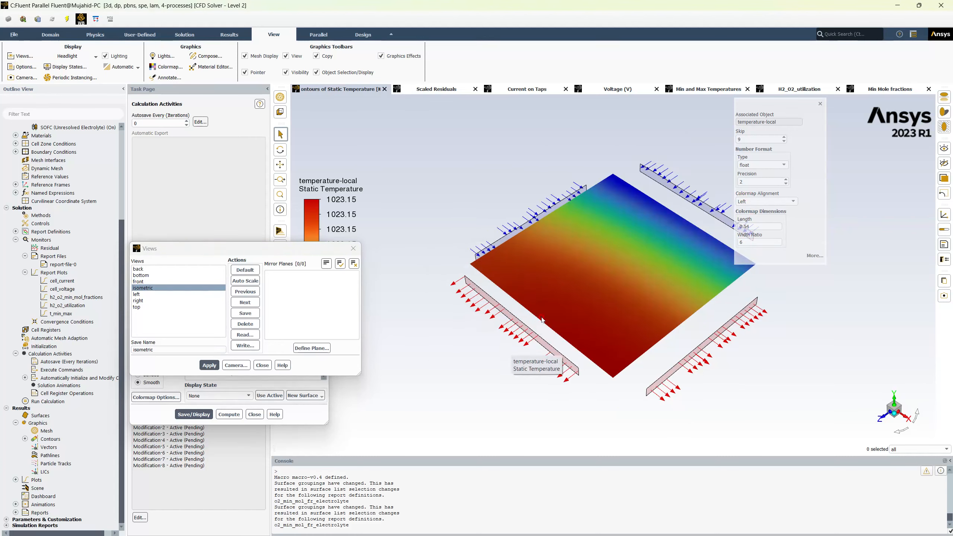
{"action": "left_click_drag", "start_coordinate": [542, 379], "coordinate": [543, 366]}
{"action": "left_click_drag", "start_coordinate": [590, 308], "coordinate": [512, 292]}
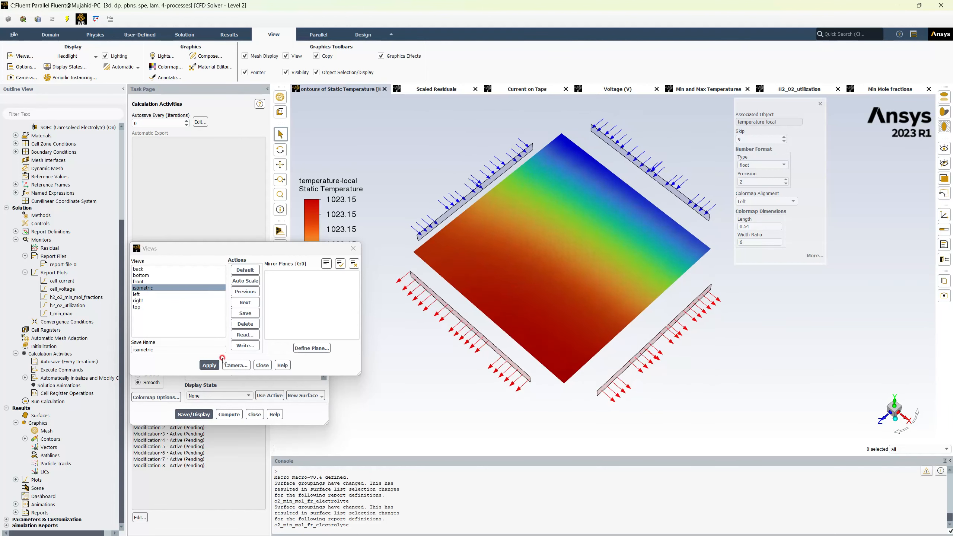
{"action": "left_click", "coordinate": [541, 351]}
{"action": "mouse_move", "coordinate": [541, 350]}
{"action": "left_mouse_down"}
{"action": "mouse_move", "coordinate": [537, 339]}
{"action": "mouse_move", "coordinate": [527, 361]}
{"action": "left_mouse_up"}
{"action": "scroll", "coordinate": [527, 359], "scroll_direction": "up", "scroll_amount": 1}
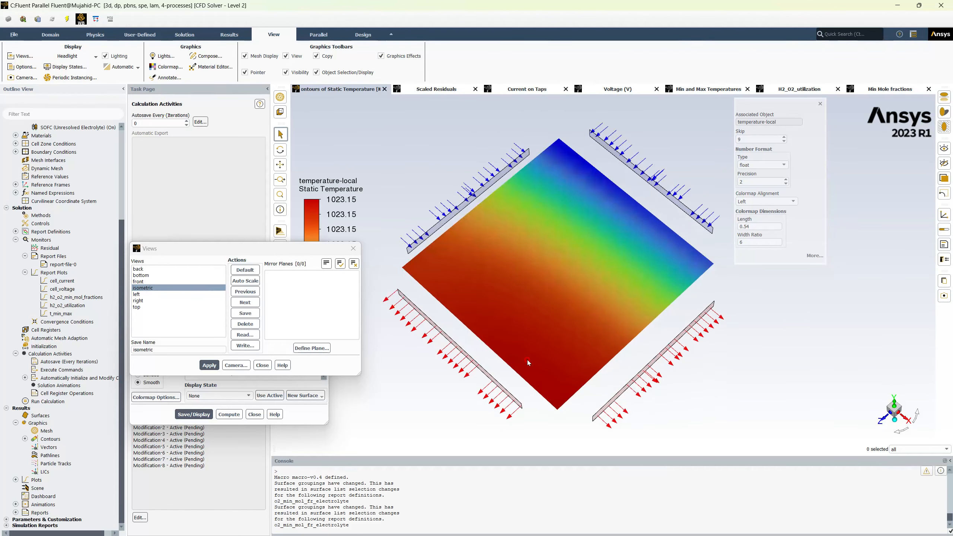
{"action": "scroll", "coordinate": [527, 360], "scroll_direction": "up", "scroll_amount": 1}
{"action": "scroll", "coordinate": [527, 359], "scroll_direction": "down", "scroll_amount": 1}
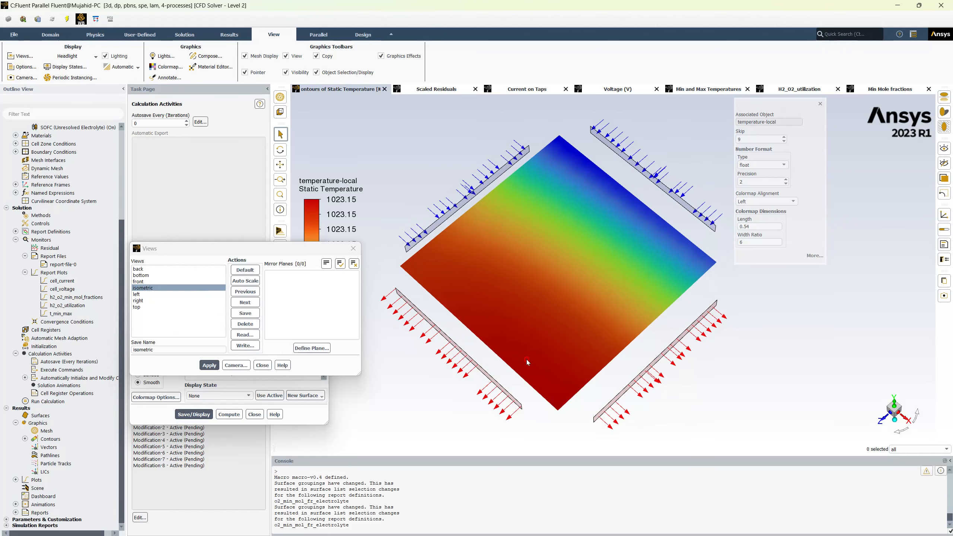
{"action": "mouse_move", "coordinate": [526, 359]}
{"action": "middle_mouse_down"}
{"action": "mouse_move", "coordinate": [516, 356]}
{"action": "mouse_move", "coordinate": [528, 351]}
{"action": "middle_mouse_up"}
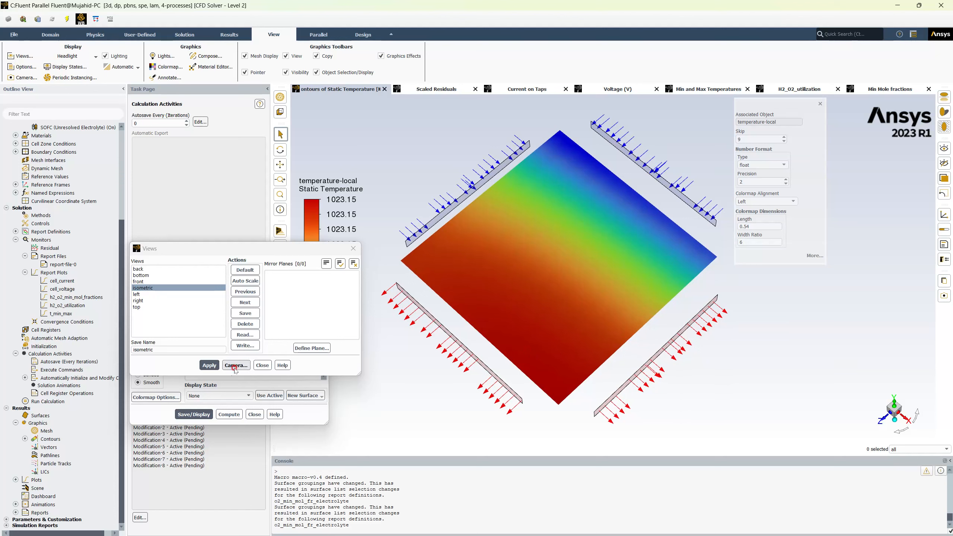
{"action": "left_click", "coordinate": [261, 365]}
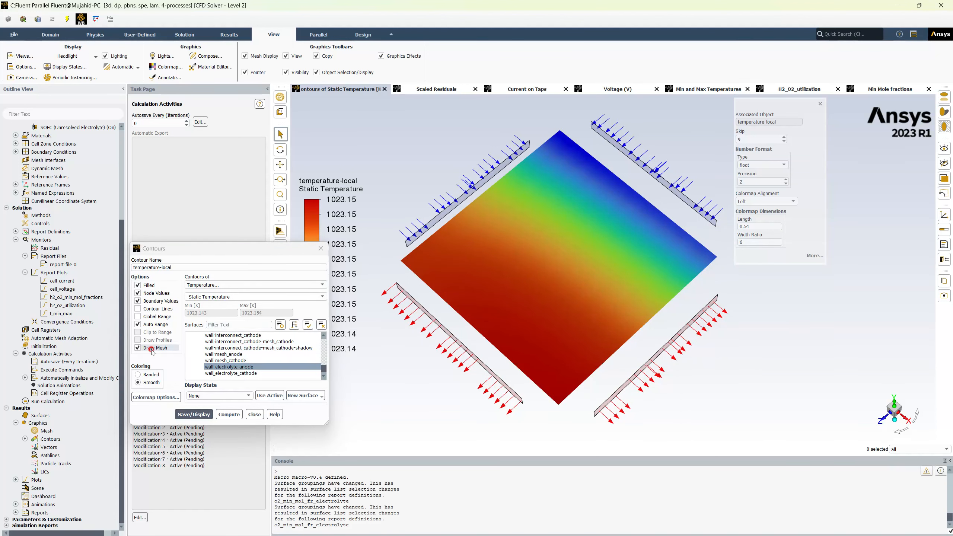
- Add the wall-channel_anode and wall-channel_cathode surfaces to the displayed mesh and redraw the temperature contour with them
{"action": "scroll", "coordinate": [268, 300], "scroll_direction": "down", "scroll_amount": 5}
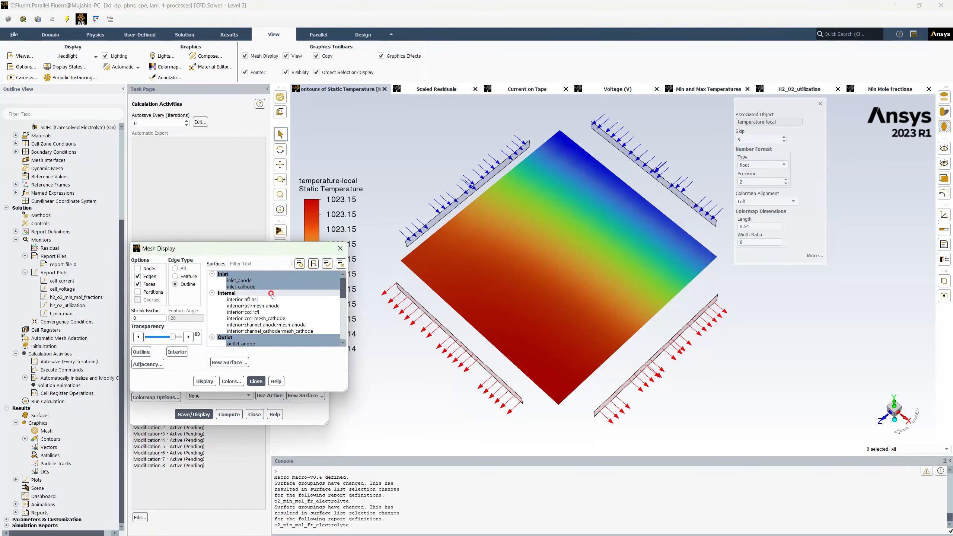
{"action": "scroll", "coordinate": [268, 307], "scroll_direction": "up", "scroll_amount": 5}
{"action": "scroll", "coordinate": [245, 292], "scroll_direction": "down", "scroll_amount": 5}
{"action": "scroll", "coordinate": [245, 293], "scroll_direction": "up", "scroll_amount": 5}
{"action": "scroll", "coordinate": [247, 294], "scroll_direction": "down", "scroll_amount": 5}
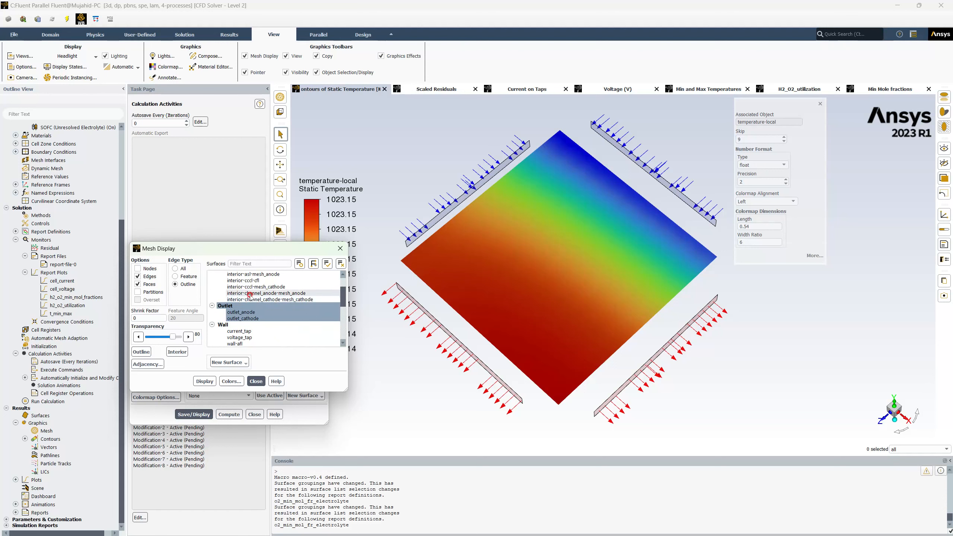
{"action": "scroll", "coordinate": [250, 295], "scroll_direction": "up", "scroll_amount": 5}
{"action": "scroll", "coordinate": [250, 295], "scroll_direction": "down", "scroll_amount": 5}
{"action": "scroll", "coordinate": [249, 295], "scroll_direction": "up", "scroll_amount": 5}
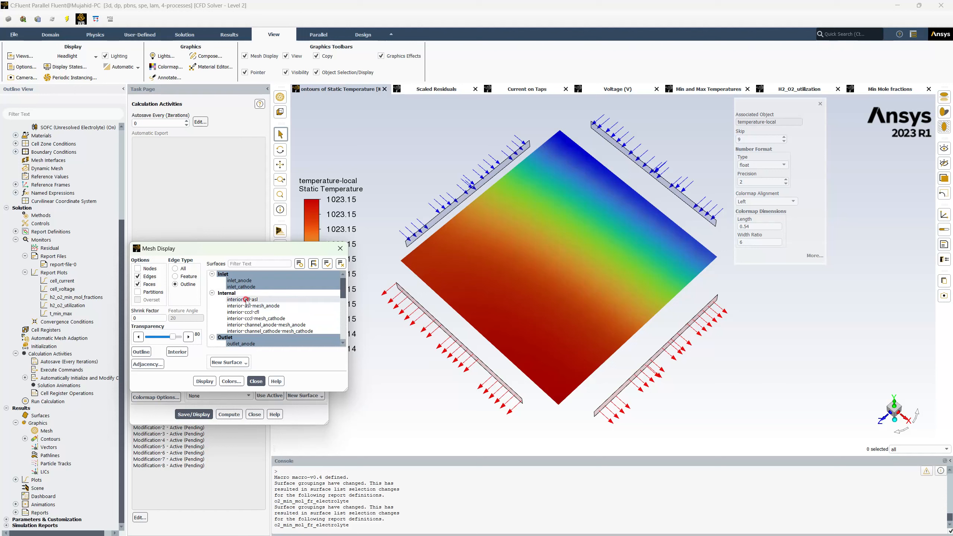
{"action": "scroll", "coordinate": [246, 300], "scroll_direction": "down", "scroll_amount": 5}
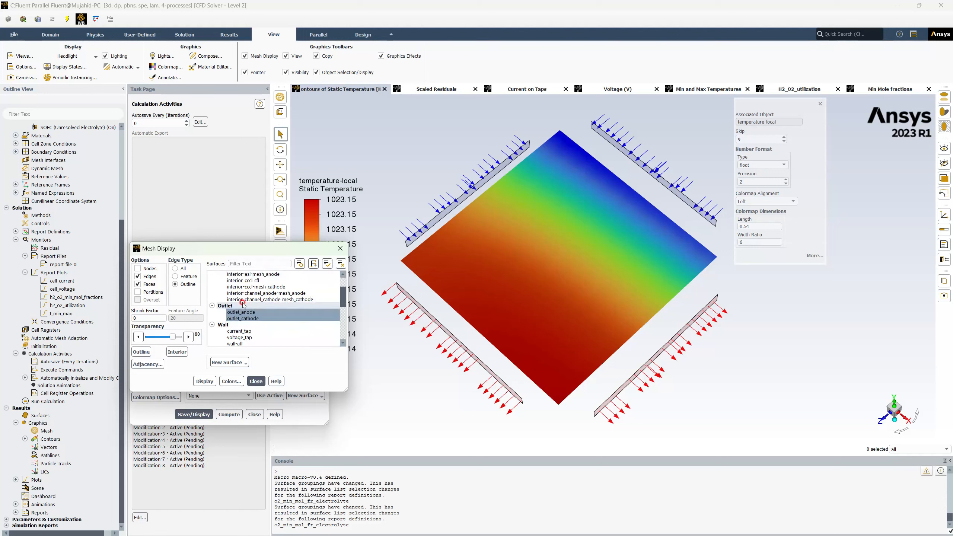
{"action": "scroll", "coordinate": [247, 298], "scroll_direction": "up", "scroll_amount": 5}
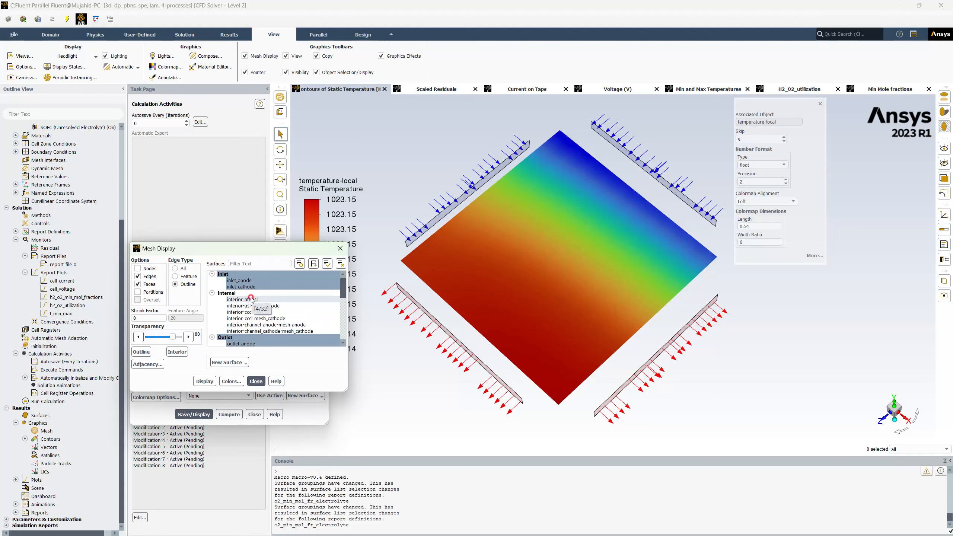
{"action": "scroll", "coordinate": [242, 314], "scroll_direction": "down", "scroll_amount": 5}
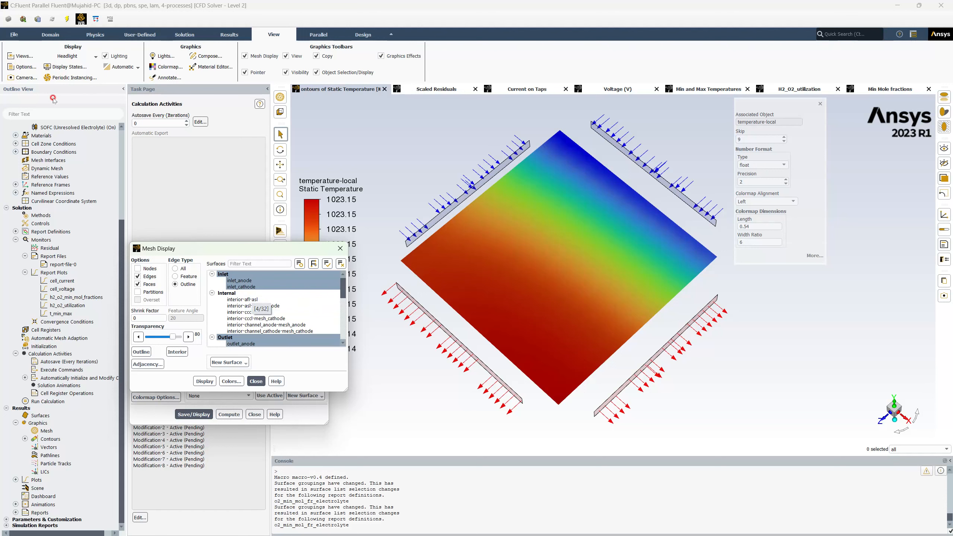
{"action": "left_click", "coordinate": [204, 381]}
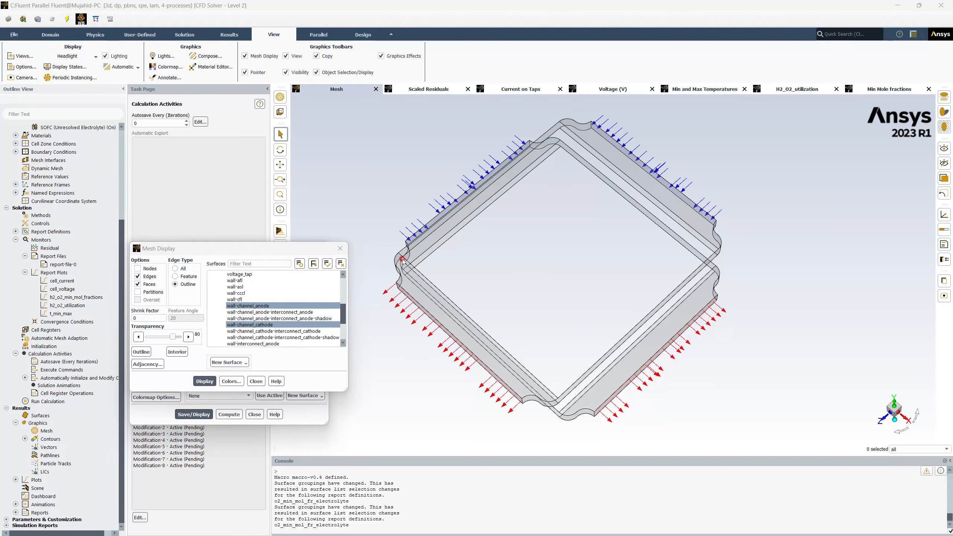
{"action": "left_click", "coordinate": [255, 381]}
{"action": "left_click", "coordinate": [195, 413]}
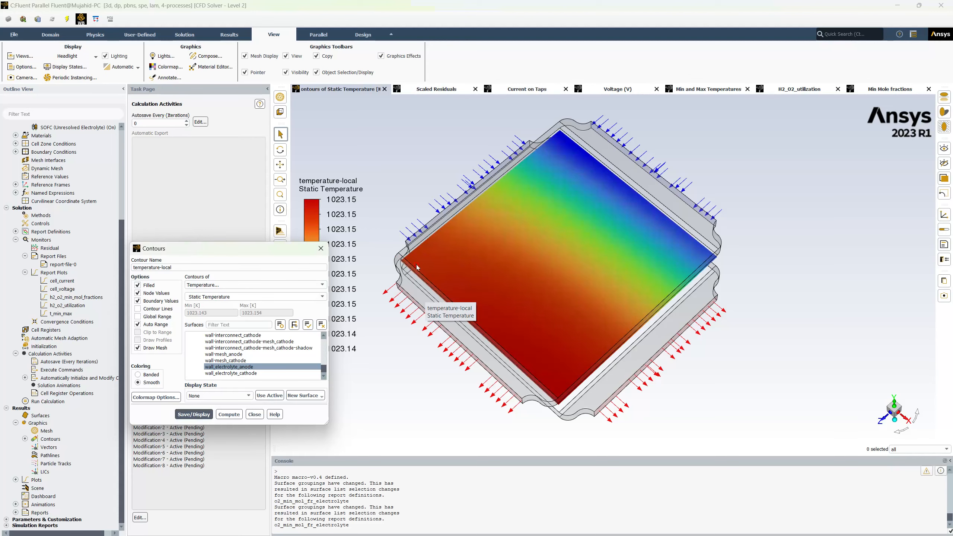
- Orient the temperature contour with its channel walls to the predefined top view
{"action": "left_click_drag", "start_coordinate": [554, 403], "coordinate": [575, 289]}
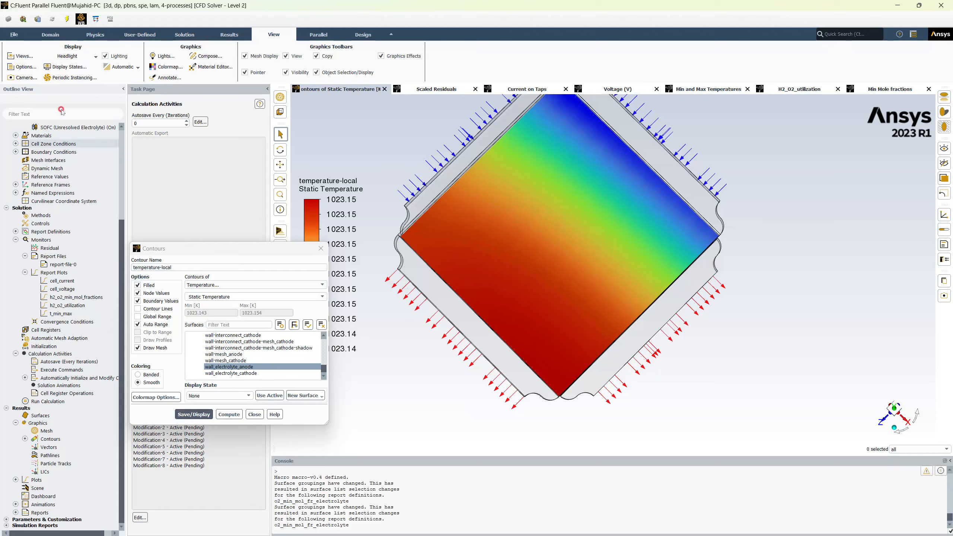
{"action": "left_click", "coordinate": [25, 56]}
{"action": "left_click", "coordinate": [137, 307]}
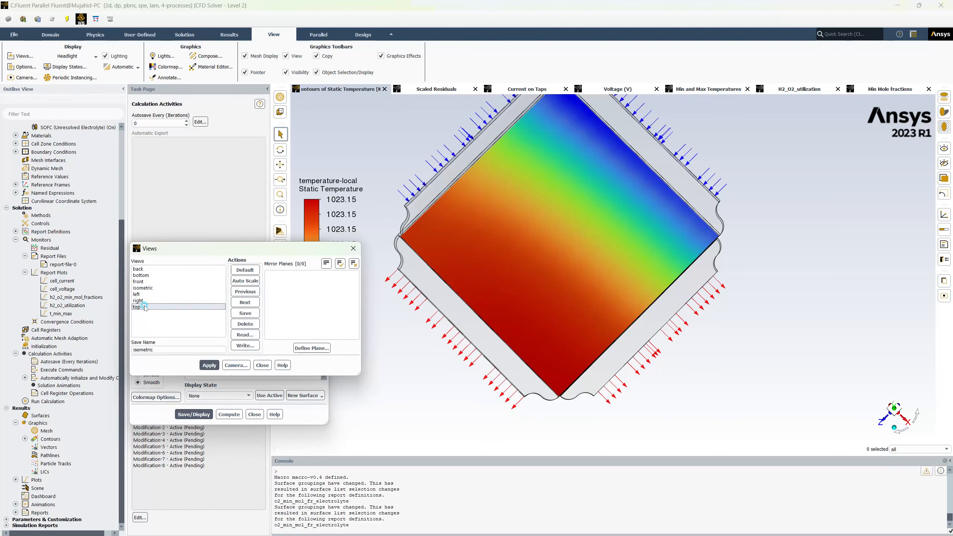
{"action": "left_click", "coordinate": [209, 364]}
{"action": "left_click", "coordinate": [607, 292]}
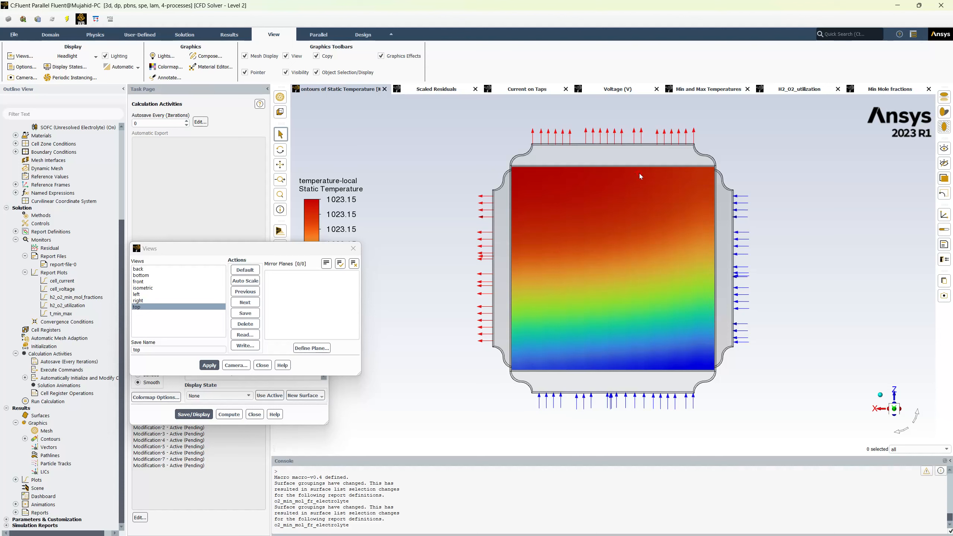
- Apply the isometric view to the temperature-local contour display and finish setting the view
{"action": "left_click", "coordinate": [542, 164]}
{"action": "left_click", "coordinate": [294, 175]}
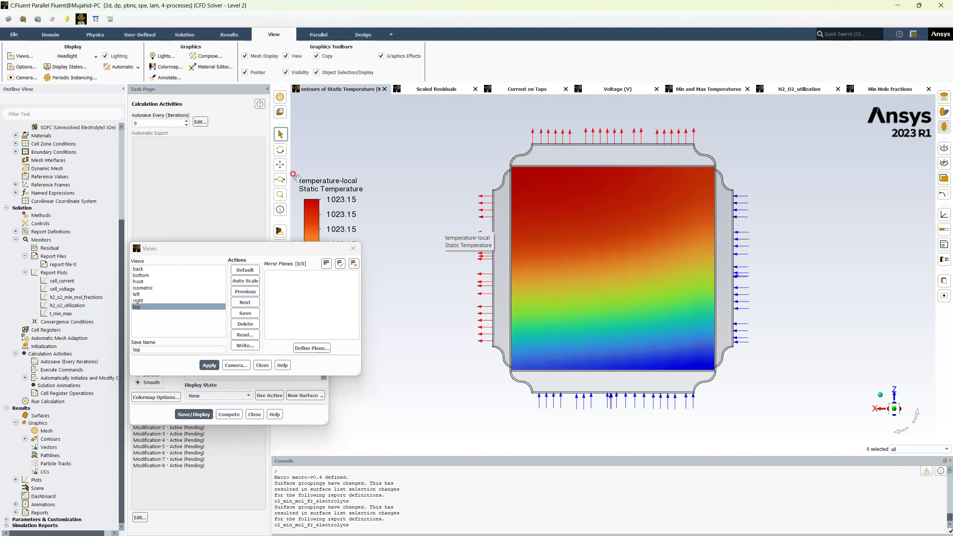
{"action": "left_click", "coordinate": [143, 288]}
{"action": "left_click", "coordinate": [209, 365]}
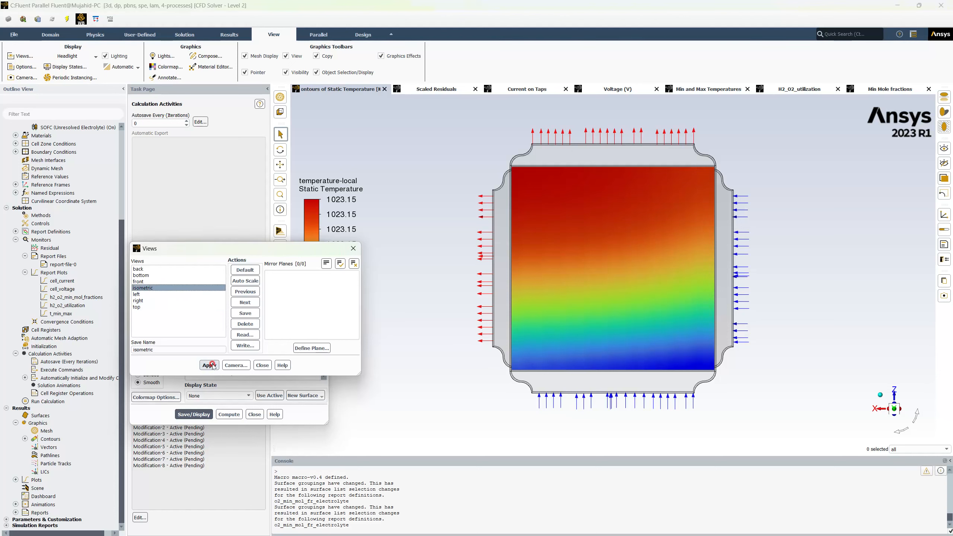
{"action": "left_click", "coordinate": [525, 246]}
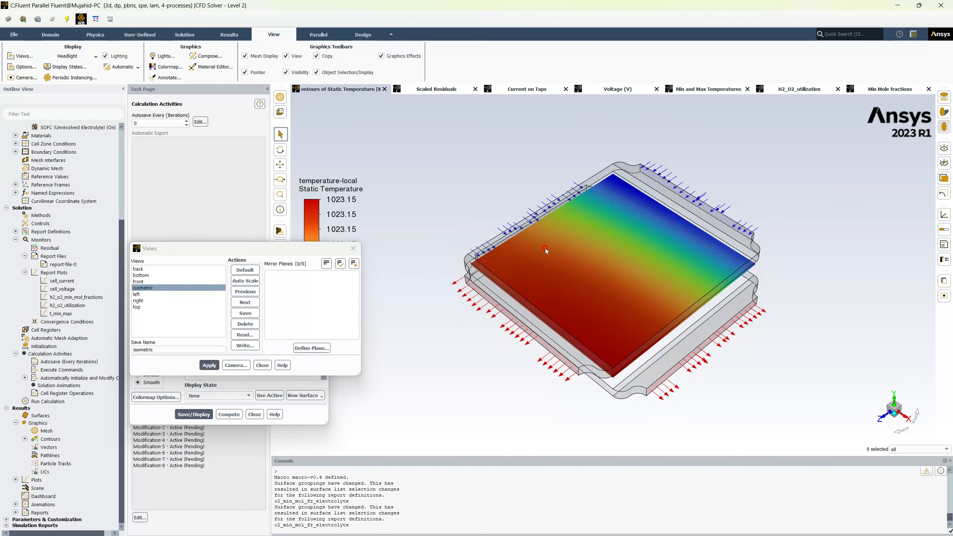
{"action": "left_click_drag", "start_coordinate": [585, 287], "coordinate": [551, 286]}
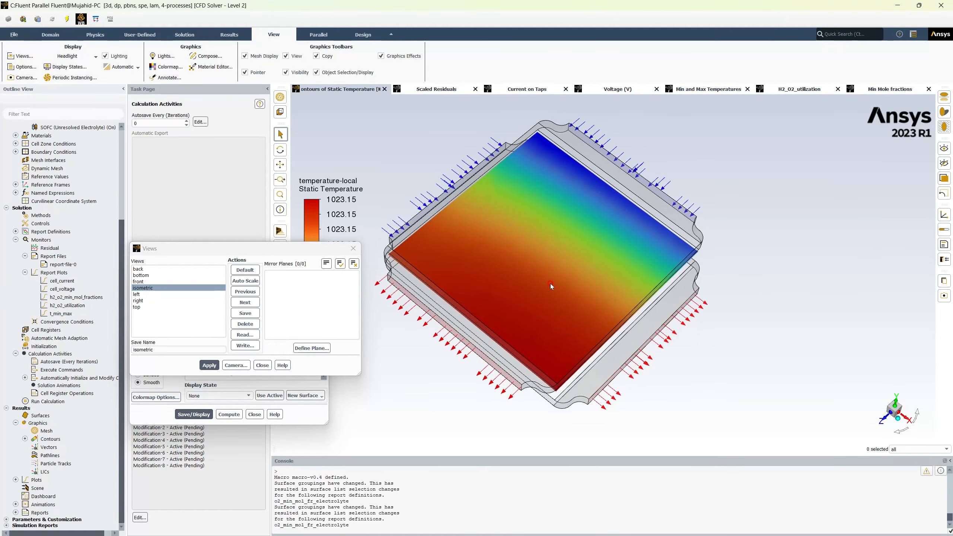
{"action": "left_click", "coordinate": [353, 248]}
- Remove wall-channel_anode and wall-channel_cathode from the mesh drawn with temperature-local, and redisplay the contour
{"action": "left_click", "coordinate": [187, 313]}
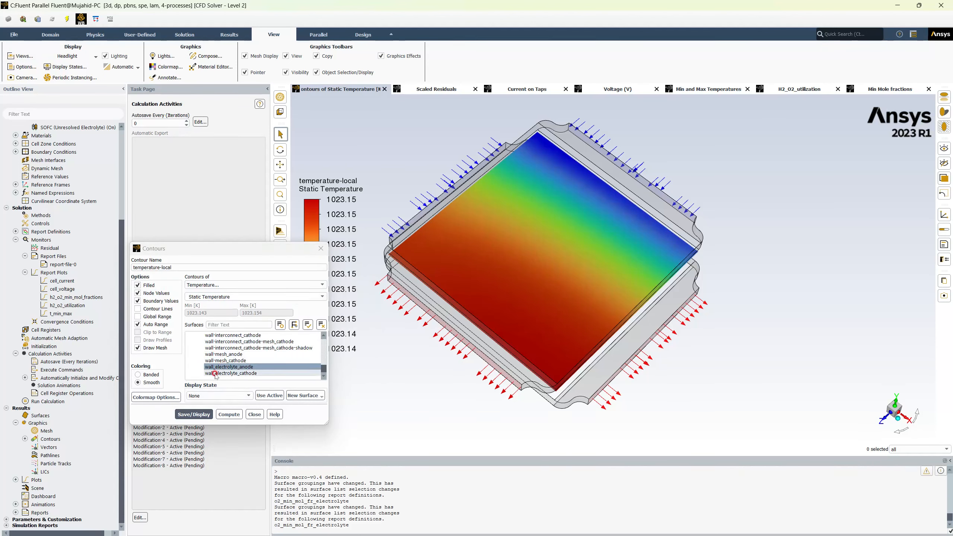
{"action": "left_click", "coordinate": [151, 374]}
{"action": "left_click", "coordinate": [137, 347]}
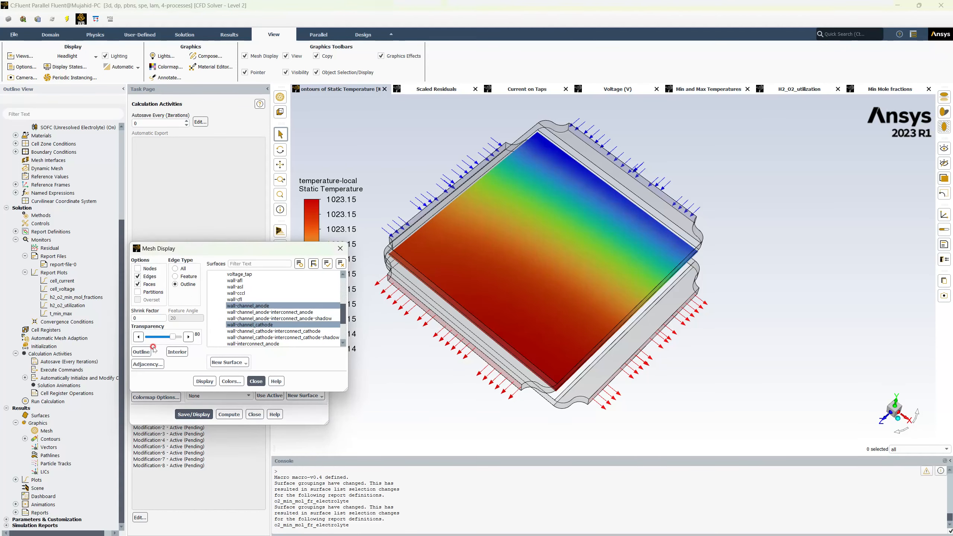
{"action": "left_click", "coordinate": [250, 304]}
{"action": "left_click", "coordinate": [250, 306]}
{"action": "left_click", "coordinate": [250, 325]}
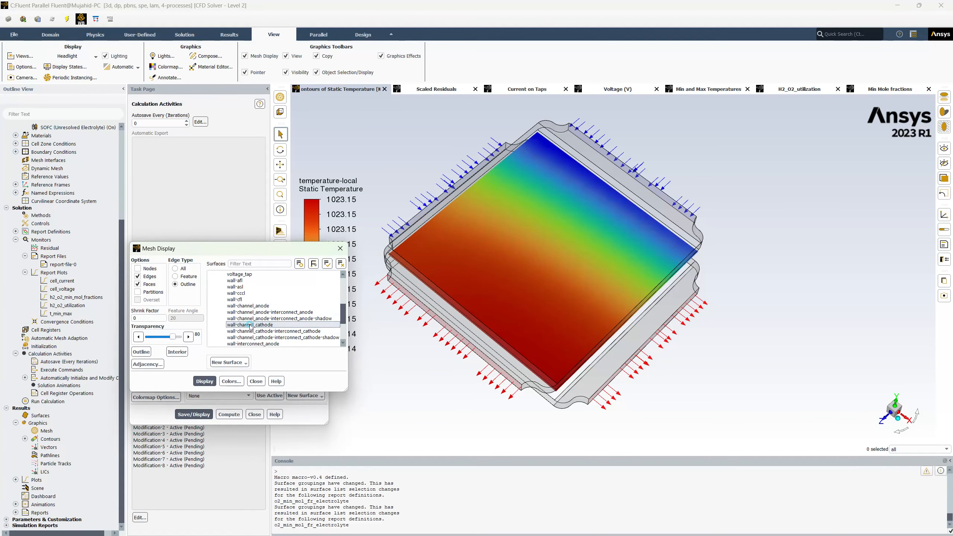
{"action": "left_click", "coordinate": [201, 378]}
{"action": "left_click", "coordinate": [256, 381]}
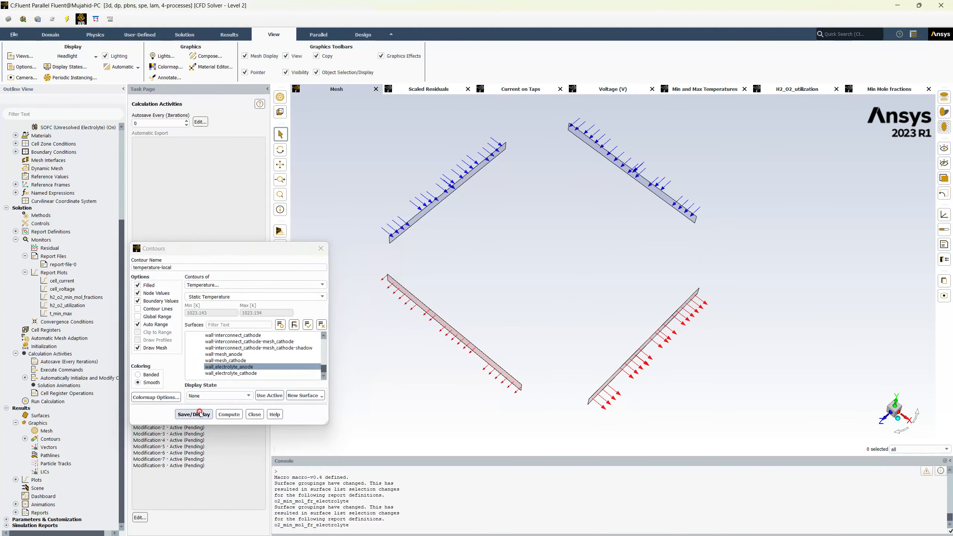
{"action": "left_click", "coordinate": [199, 410]}
{"action": "middle_click_drag", "start_coordinate": [510, 277], "coordinate": [520, 283]}
{"action": "scroll", "coordinate": [519, 283], "scroll_direction": "up", "scroll_amount": 1}
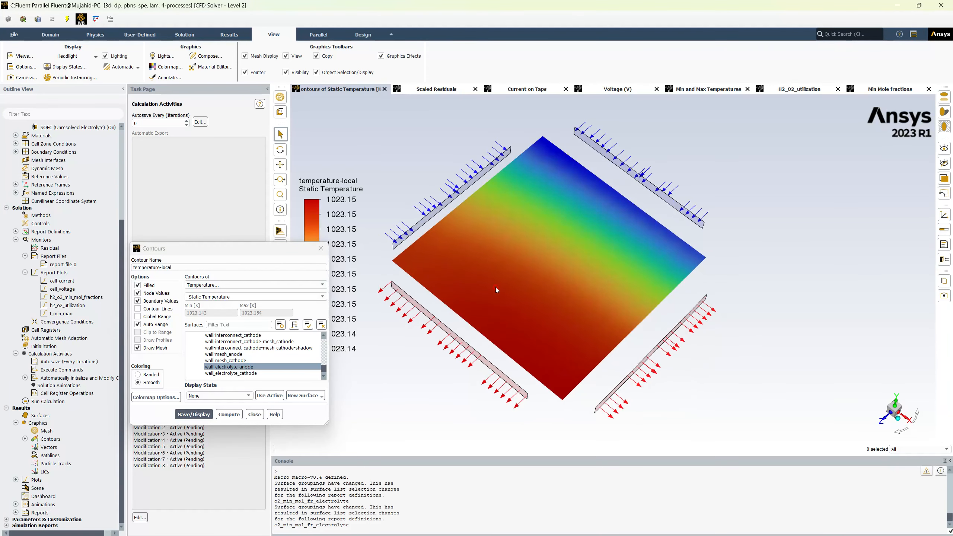
- Enable contour lines for temperature-local and save it on wall_electrolyte_anode with the active view as its display state
{"action": "left_click", "coordinate": [137, 309]}
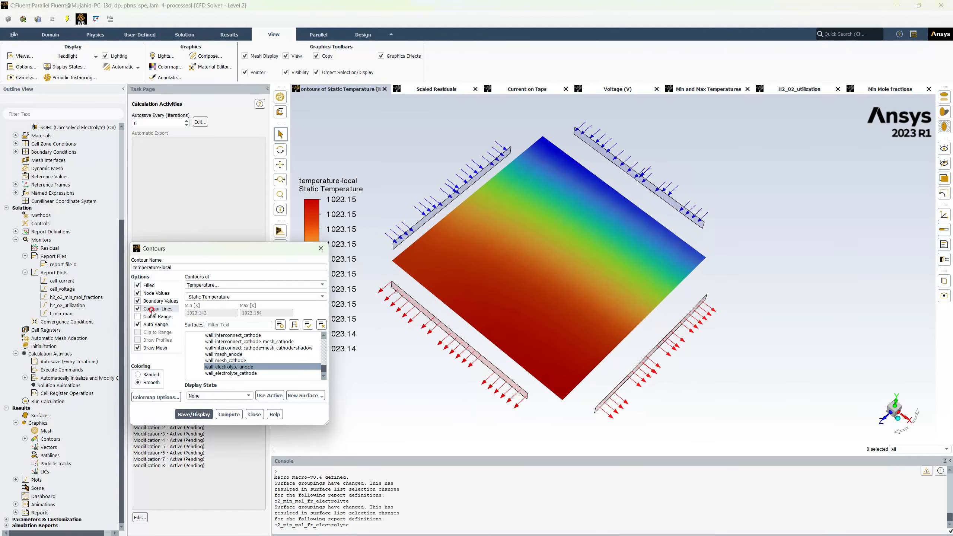
{"action": "left_click", "coordinate": [198, 414]}
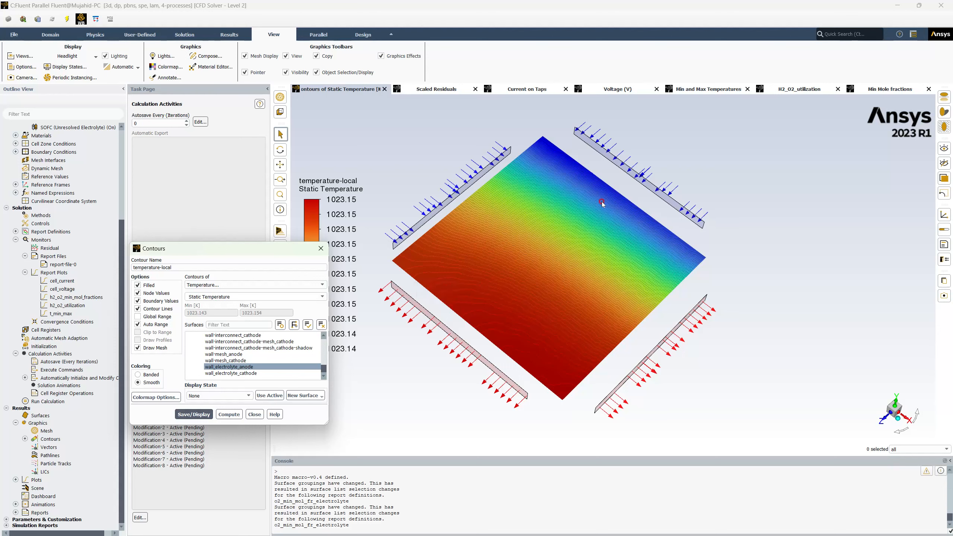
{"action": "left_click", "coordinate": [240, 398]}
{"action": "left_click", "coordinate": [244, 396]}
{"action": "left_click", "coordinate": [265, 394]}
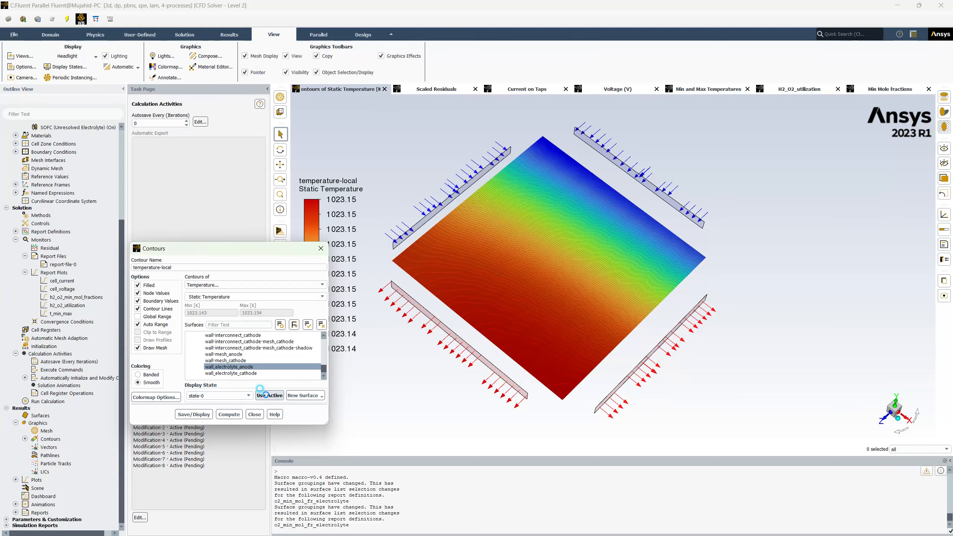
{"action": "left_click", "coordinate": [192, 414]}
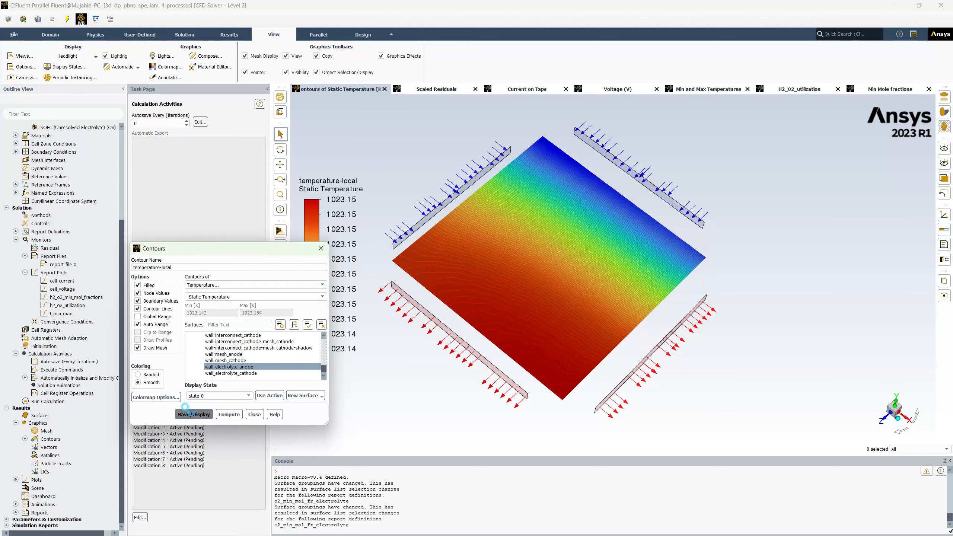
{"action": "left_click", "coordinate": [207, 366]}
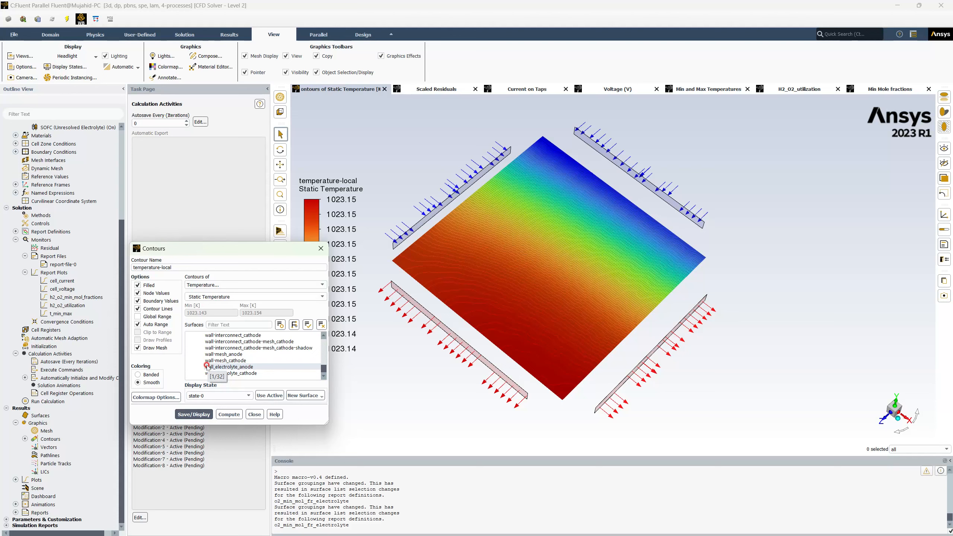
{"action": "left_click", "coordinate": [210, 367]}
{"action": "left_click", "coordinate": [255, 414]}
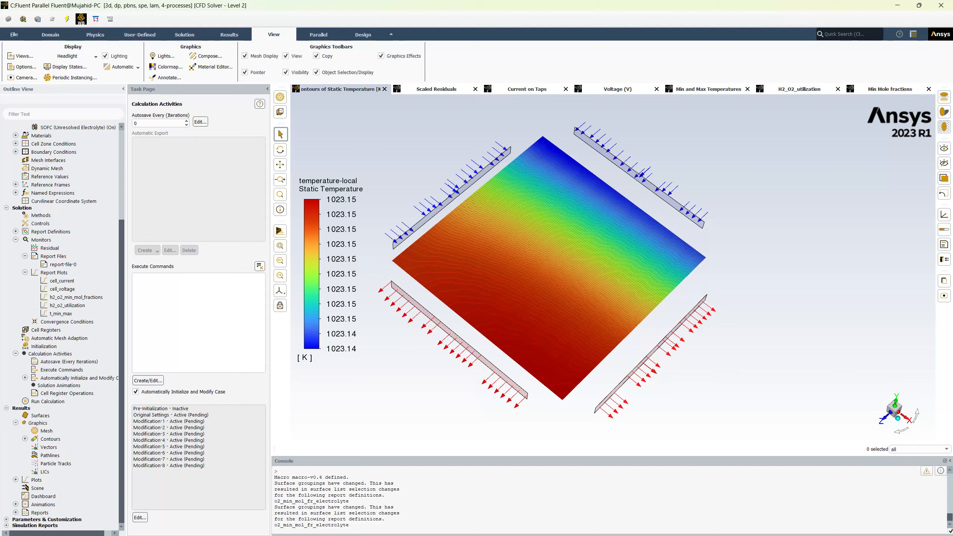
- View the previously exported temperature contour image temp_loc_0015.jpeg
{"action": "key", "text": "super+d"}
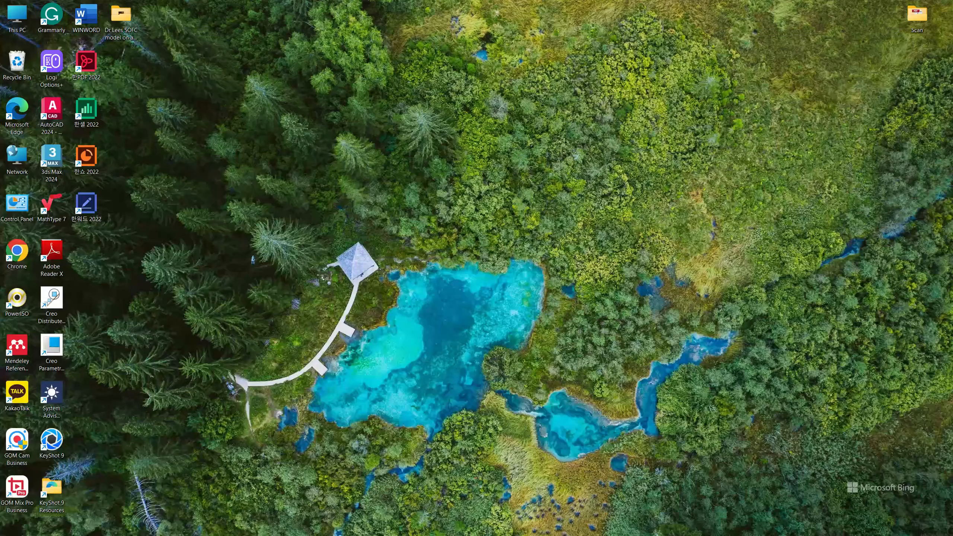
{"action": "key", "text": "super+d"}
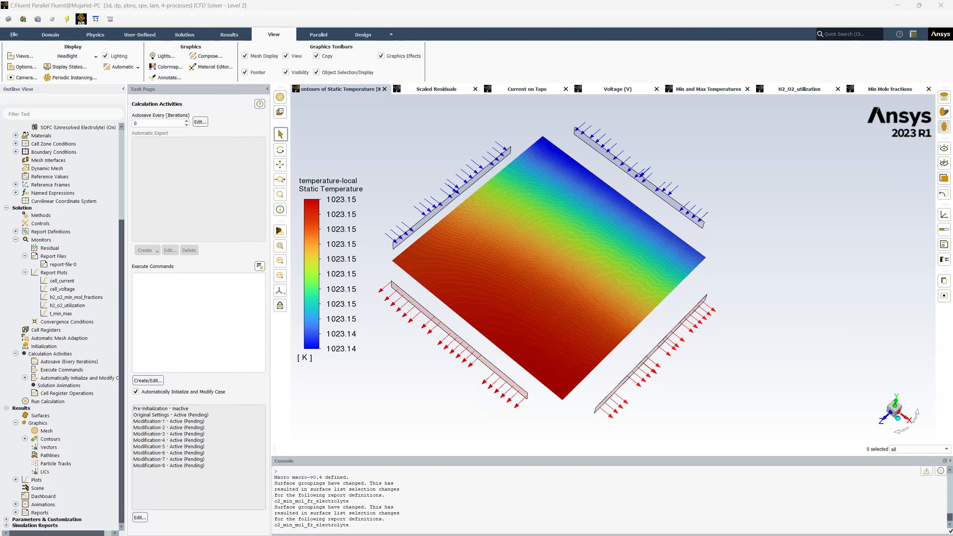
{"action": "left_click_drag", "start_coordinate": [0, 174], "coordinate": [427, 104]}
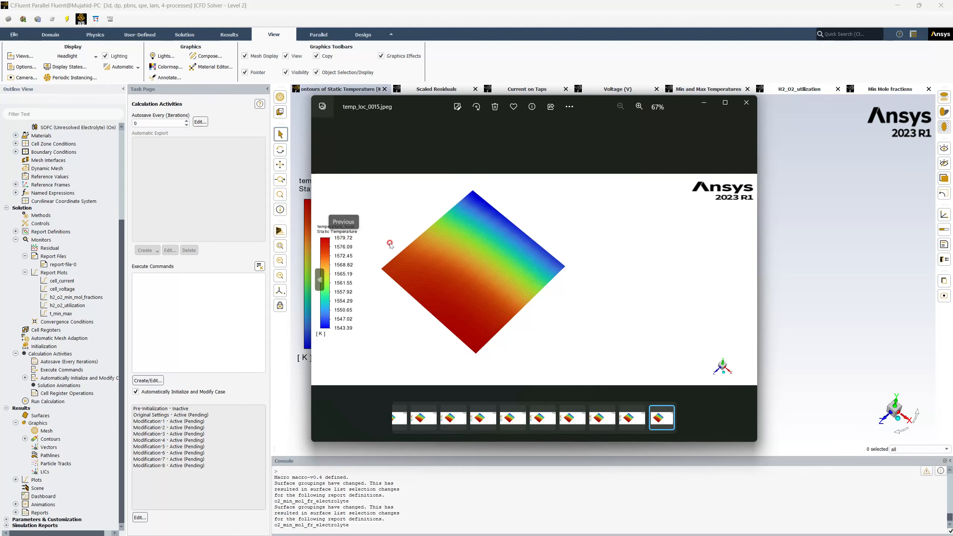
{"action": "left_click", "coordinate": [747, 106]}
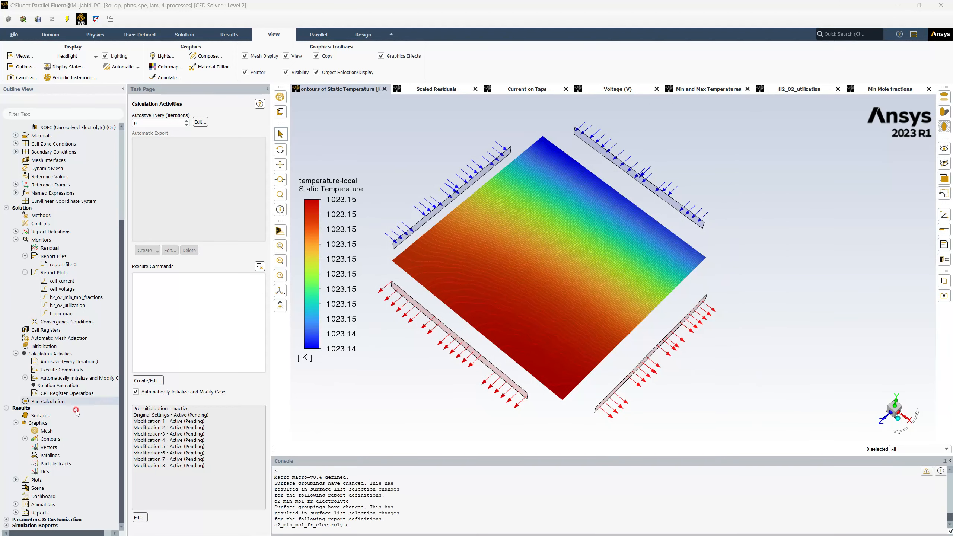
- Copy the temperature-local contour and name the copy temperature-lobal
{"action": "left_click", "coordinate": [31, 439]}
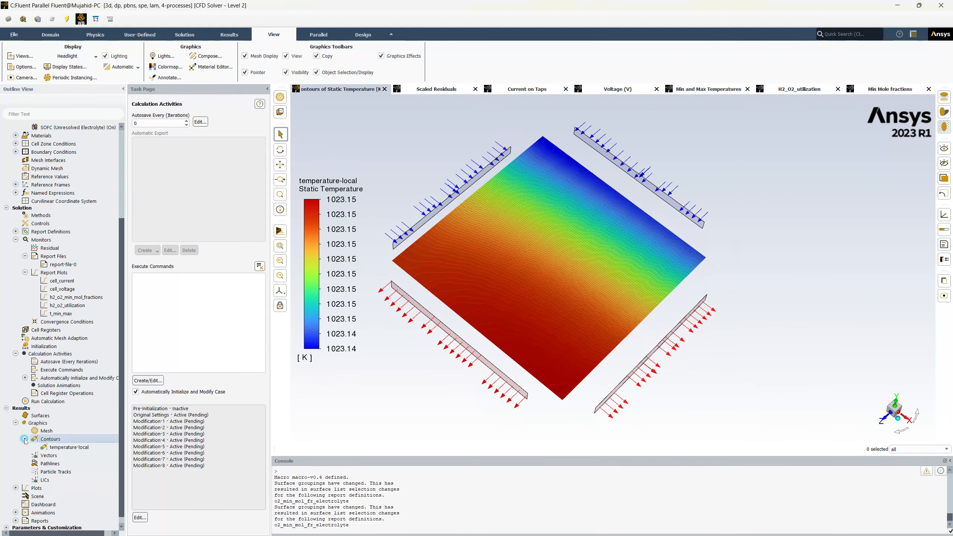
{"action": "left_click", "coordinate": [56, 446]}
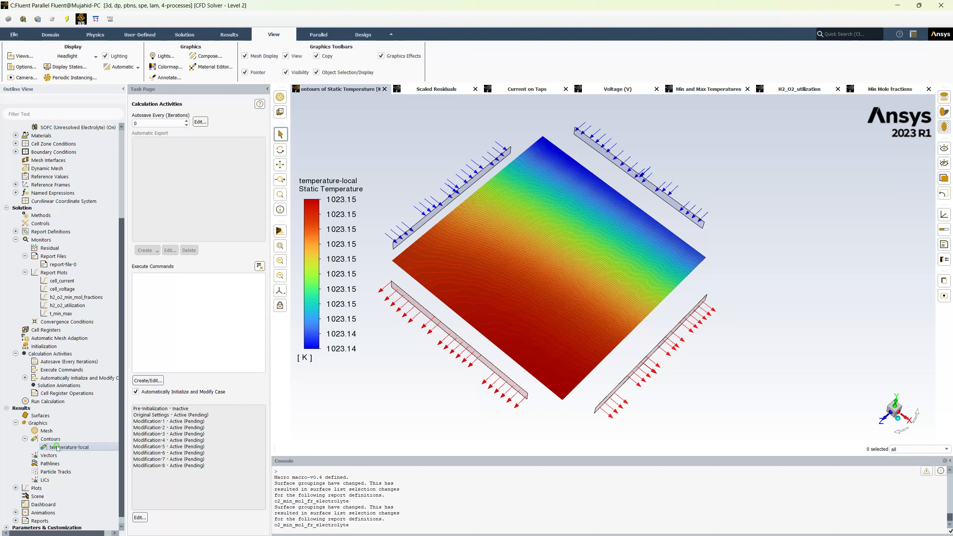
{"action": "right_click", "coordinate": [56, 447]}
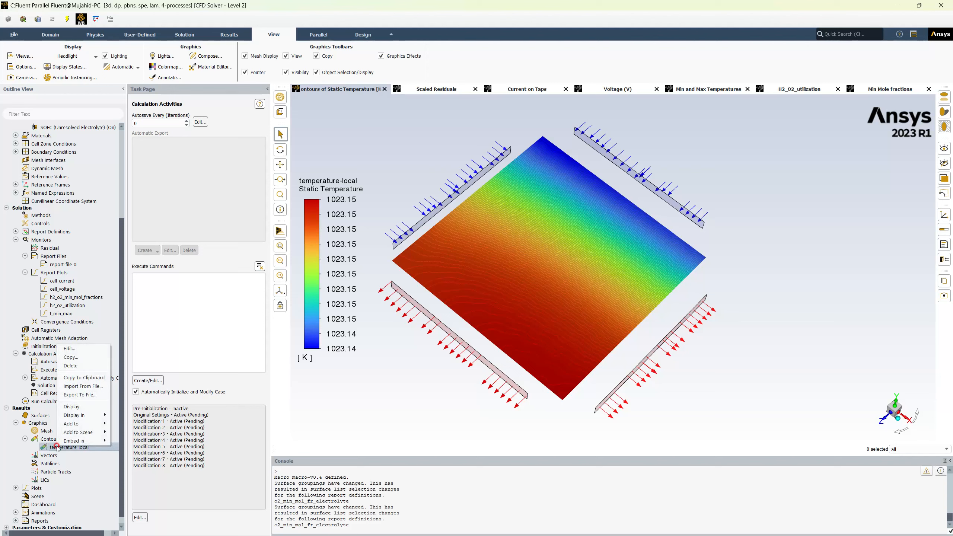
{"action": "left_click", "coordinate": [91, 357]}
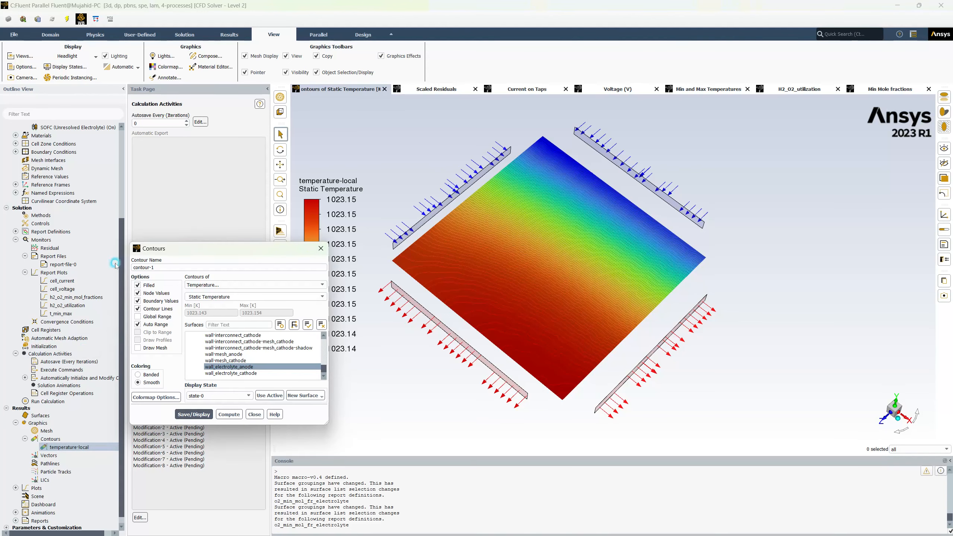
{"action": "double_click", "coordinate": [142, 268]}
{"action": "type", "text": "te"}
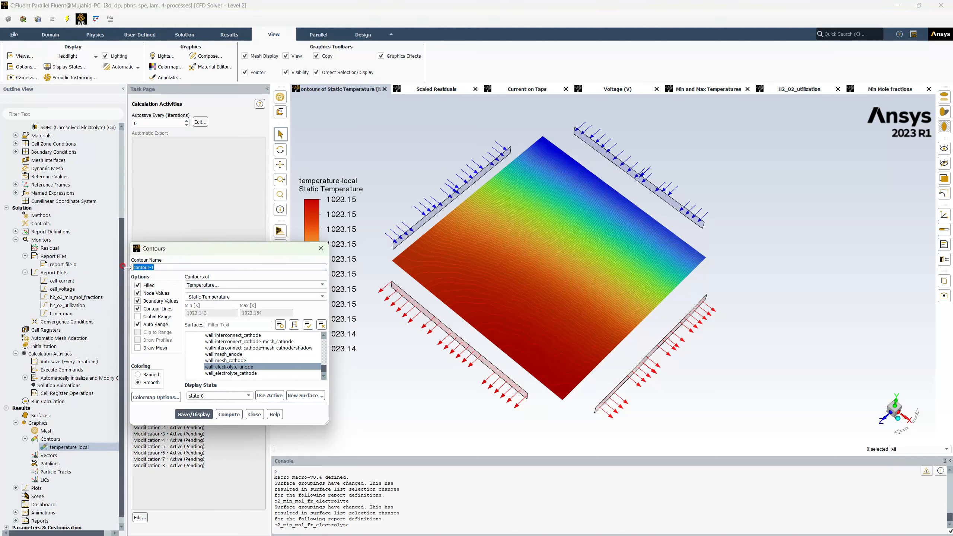
{"action": "type", "text": "mperature"}
{"action": "type", "text": "-g"}
{"action": "type", "text": "obal"}
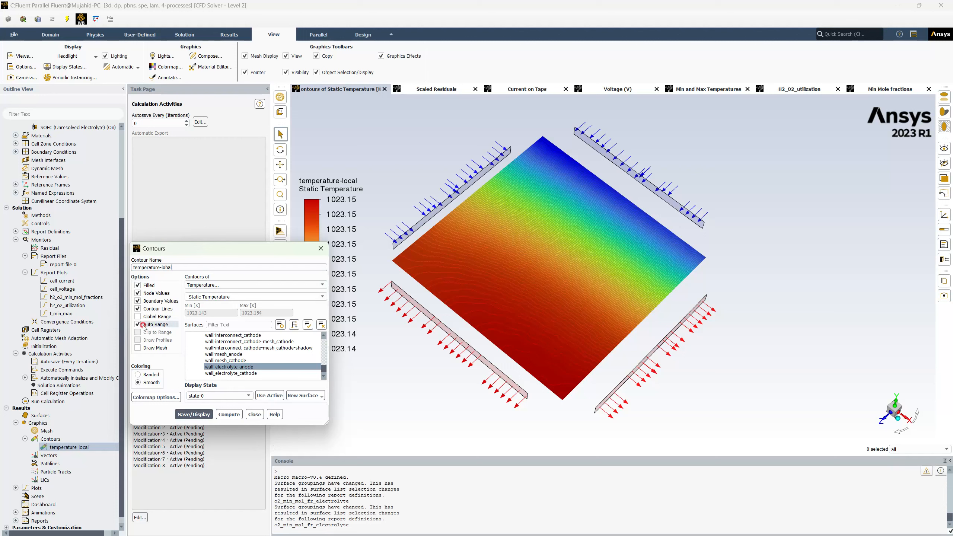
- Turn off the automatic range for the copied contour and set its minimum temperature to 1023 K
{"action": "left_click", "coordinate": [162, 323]}
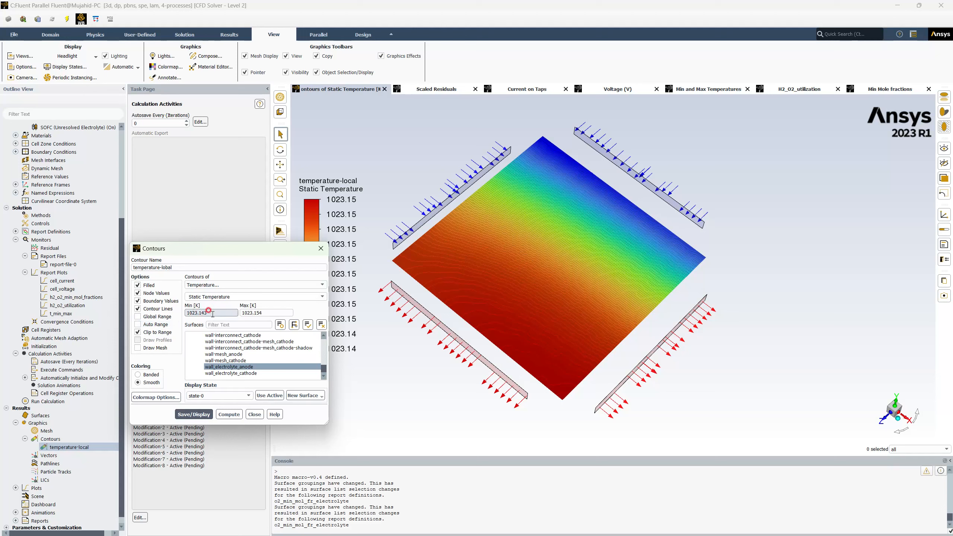
{"action": "left_click_drag", "start_coordinate": [209, 313], "coordinate": [180, 314]}
{"action": "type", "text": "1023"}
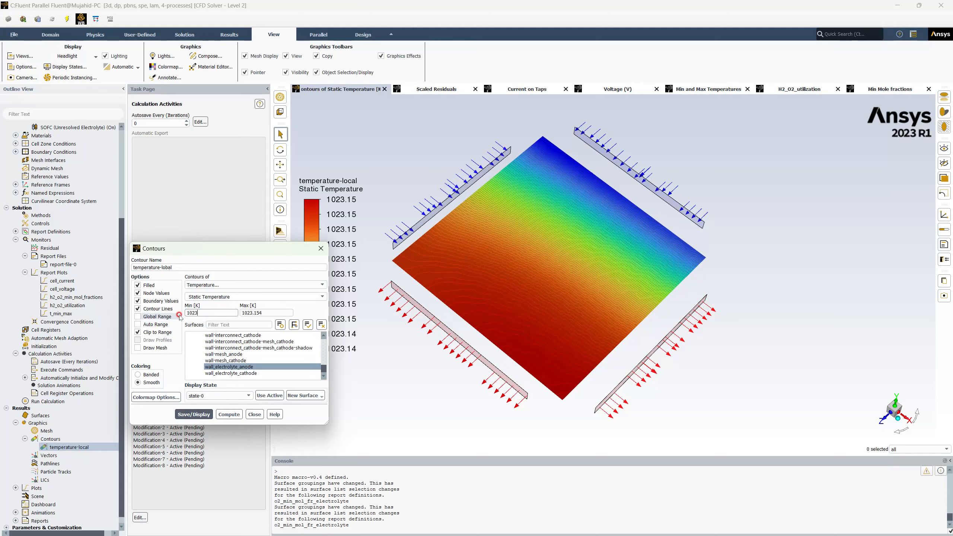
- Check the temperature scale in temp_loc_0015.jpeg and set the copied contour's maximum temperature to 1580 K
{"action": "left_click_drag", "start_coordinate": [273, 312], "coordinate": [212, 310]}
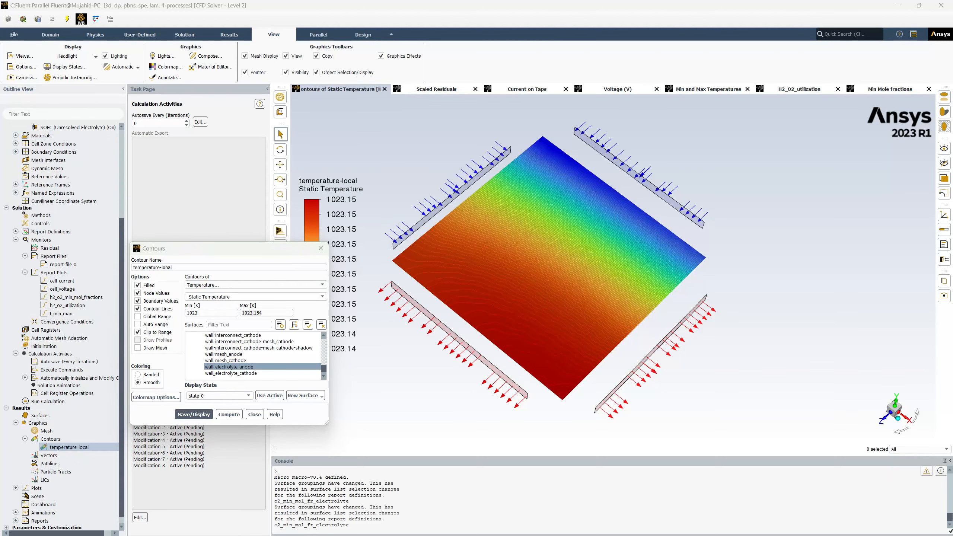
{"action": "key", "text": "alt+Tab"}
{"action": "left_click", "coordinate": [342, 258]}
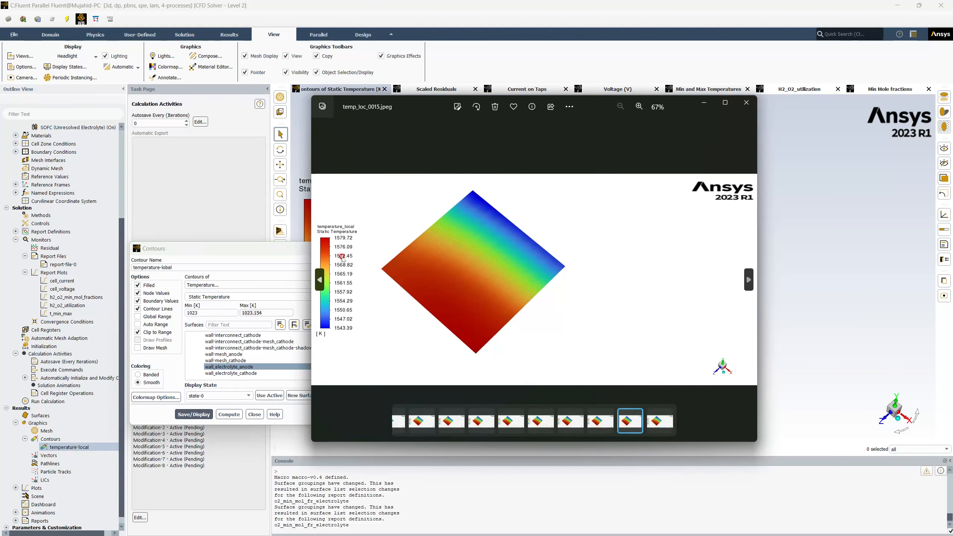
{"action": "left_click", "coordinate": [746, 102]}
{"action": "left_click", "coordinate": [249, 309]}
{"action": "double_click", "coordinate": [249, 309]}
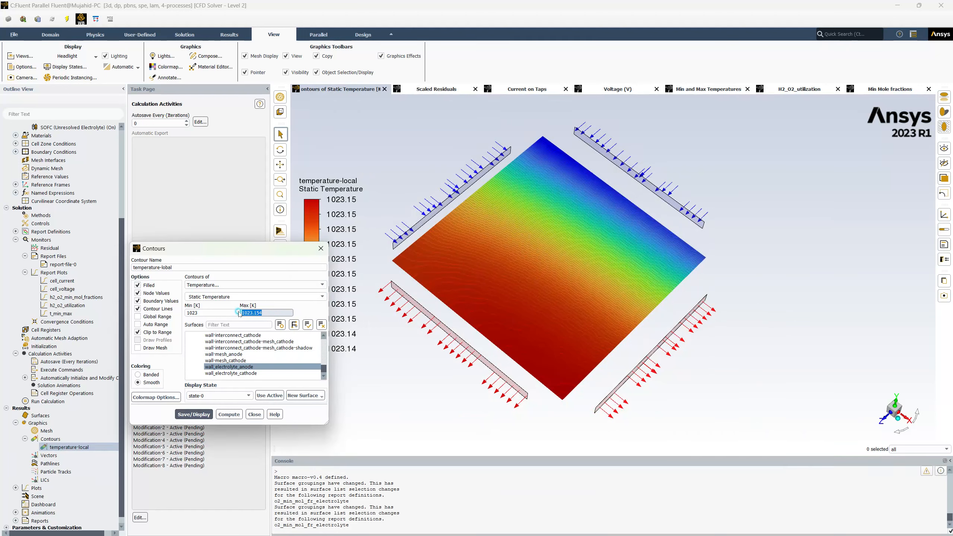
{"action": "type", "text": "1580"}
- Enable mesh drawing for the copied contour with the existing mesh surfaces, and save and display it
{"action": "left_click", "coordinate": [248, 98]}
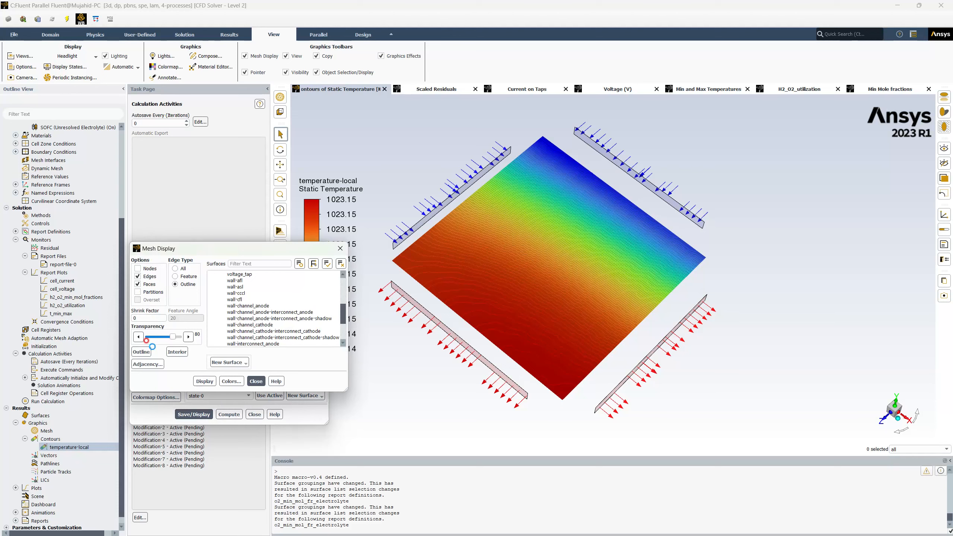
{"action": "left_click", "coordinate": [142, 348]}
{"action": "left_click", "coordinate": [204, 381]}
{"action": "left_click", "coordinate": [256, 381]}
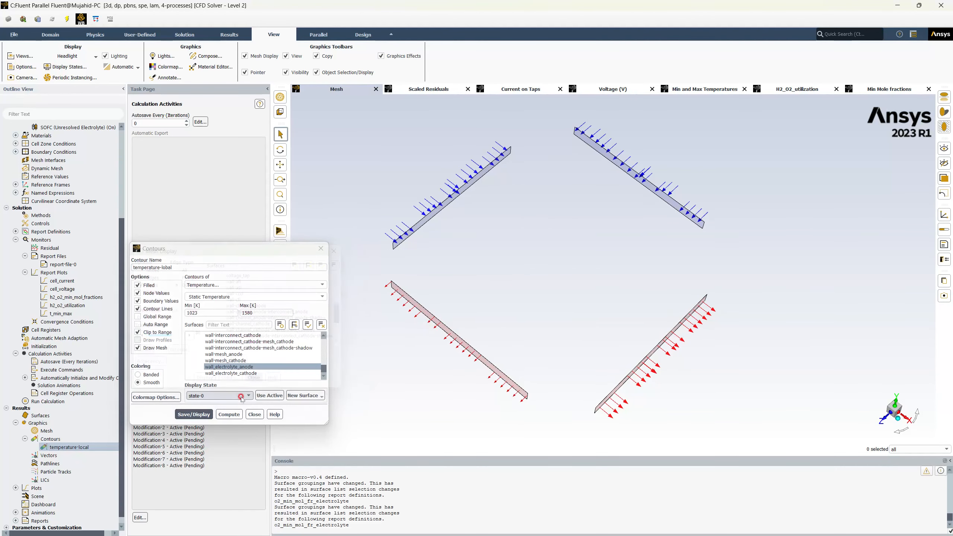
{"action": "left_click", "coordinate": [203, 414]}
{"action": "left_click", "coordinate": [523, 236]}
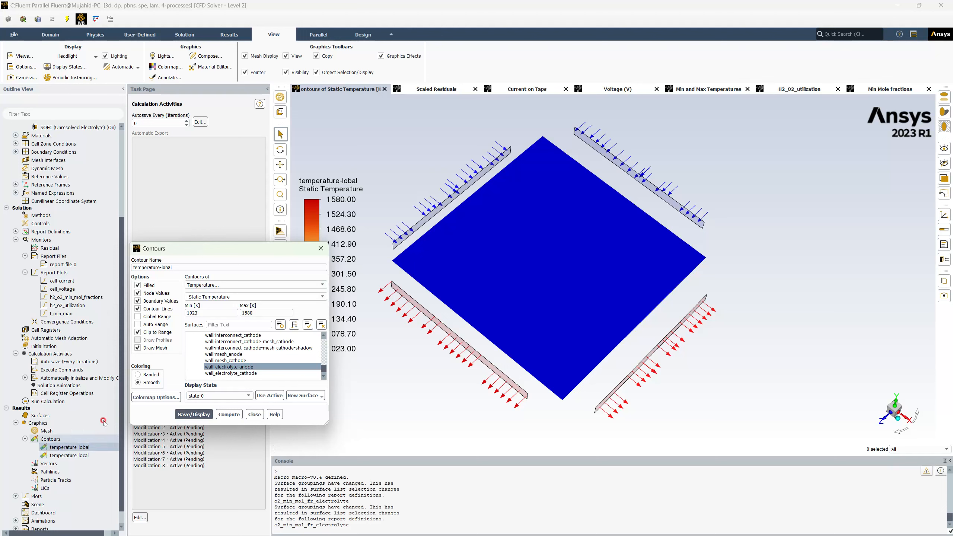
- Rename the temperature-lobal contour as temperature-gbl, save and display it, and close its settings
{"action": "left_click", "coordinate": [164, 268]}
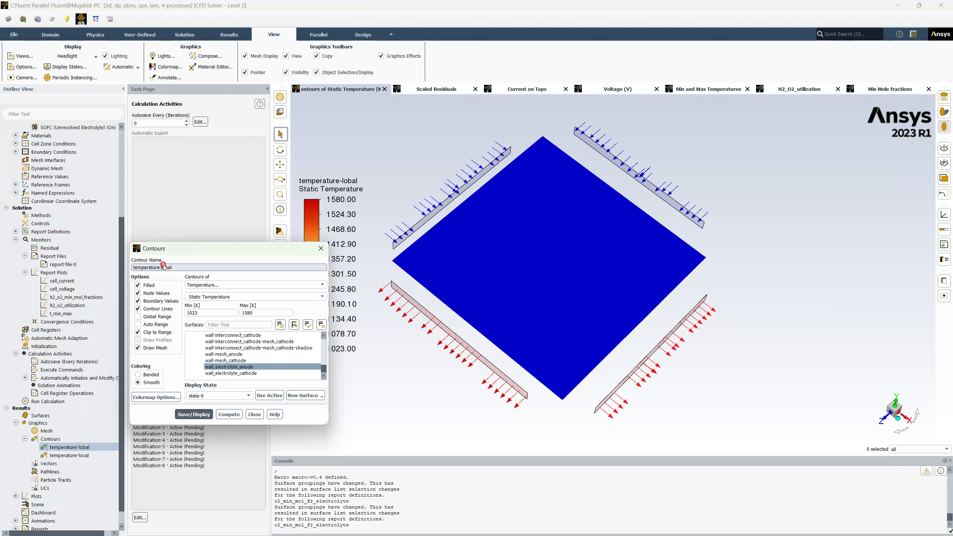
{"action": "left_click", "coordinate": [207, 297]}
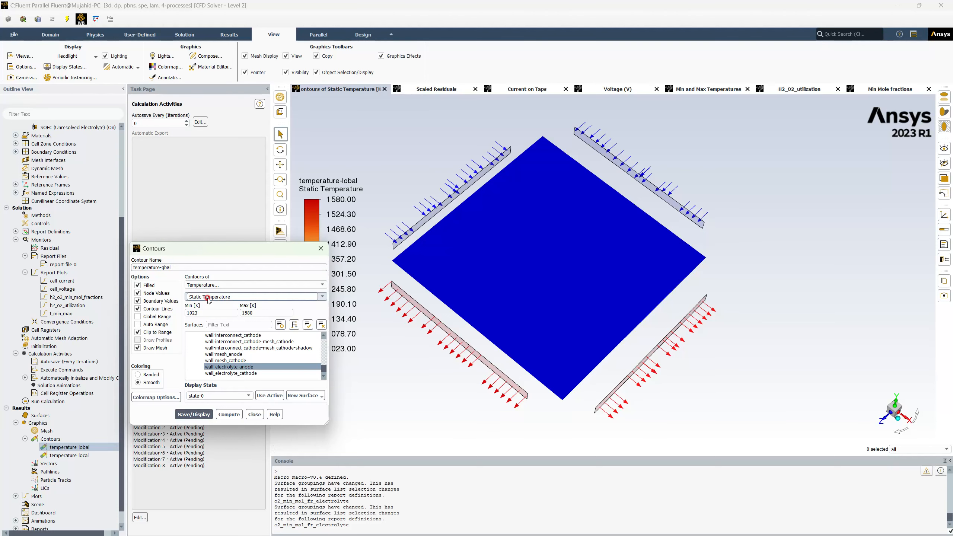
{"action": "left_click", "coordinate": [194, 414]}
{"action": "left_click", "coordinate": [254, 414]}
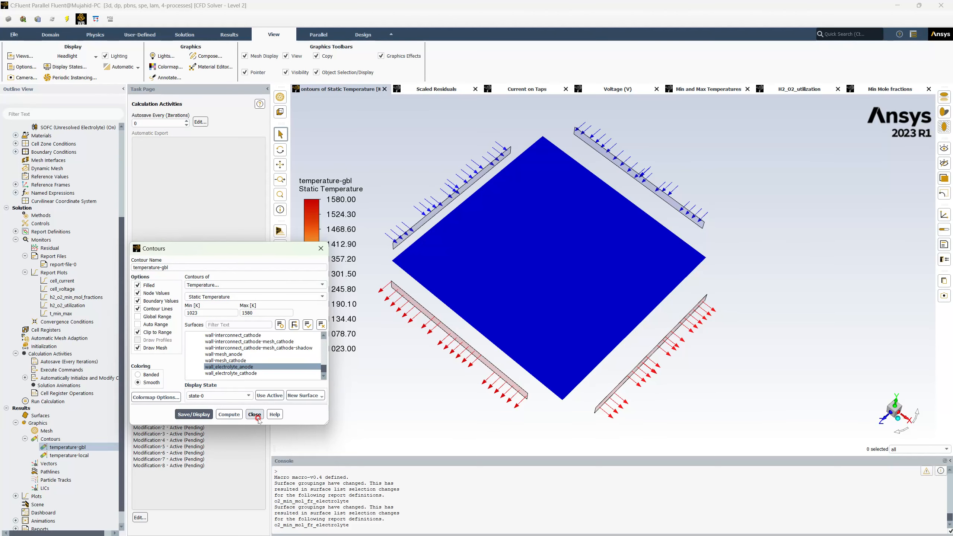
- Rename the temperature-local contour as temperature-lcl, enable mesh drawing with the existing mesh surfaces, and save and display it
{"action": "double_click", "coordinate": [89, 455]}
{"action": "left_click", "coordinate": [141, 345]}
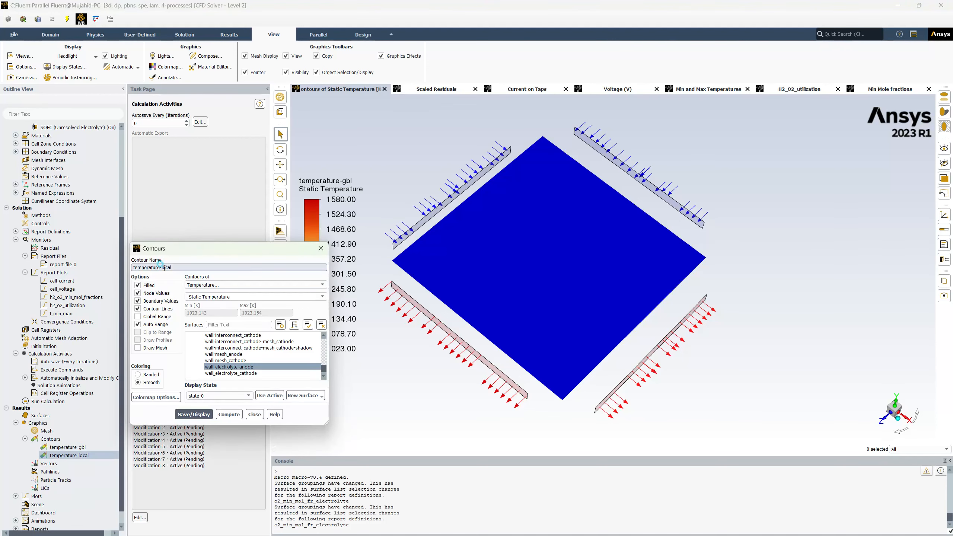
{"action": "left_click", "coordinate": [216, 296]}
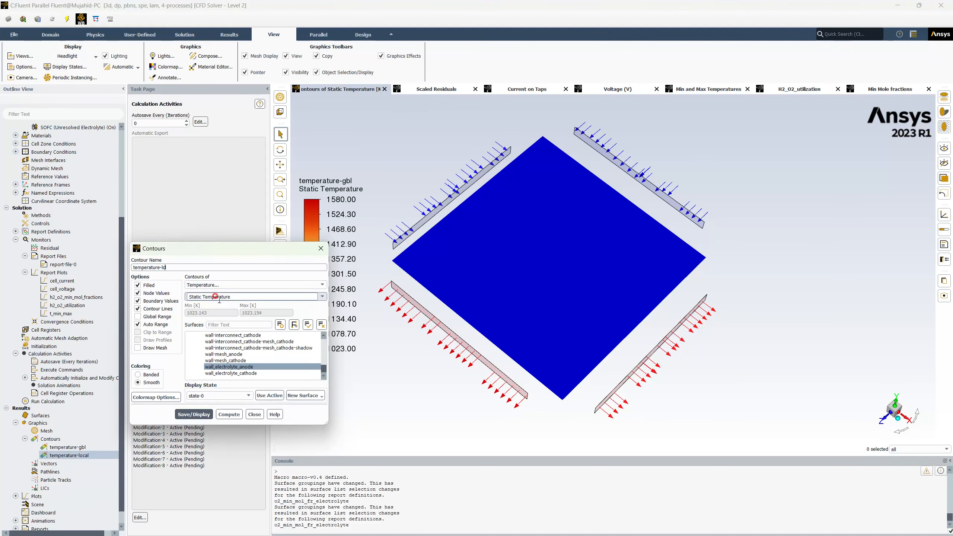
{"action": "left_click", "coordinate": [203, 415]}
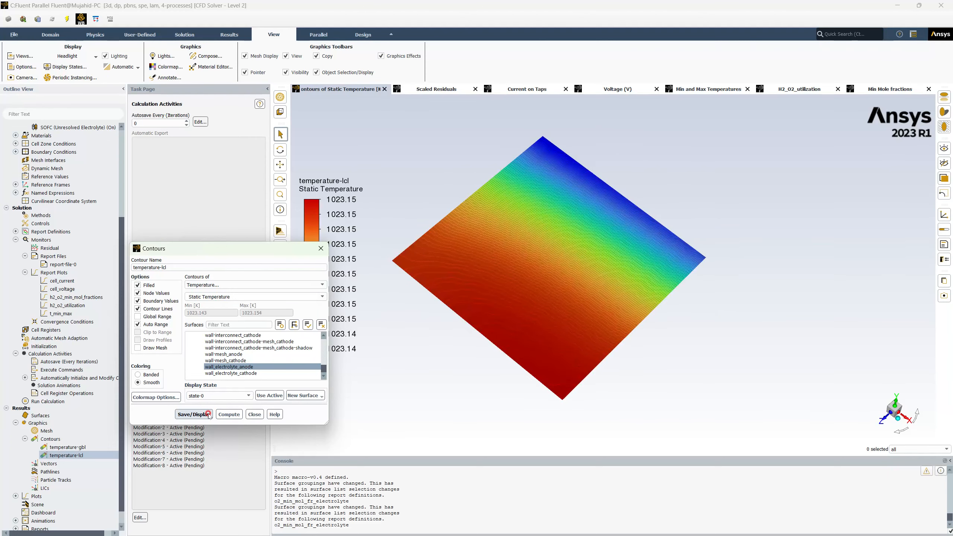
{"action": "left_click", "coordinate": [137, 348]}
{"action": "left_click", "coordinate": [254, 377]}
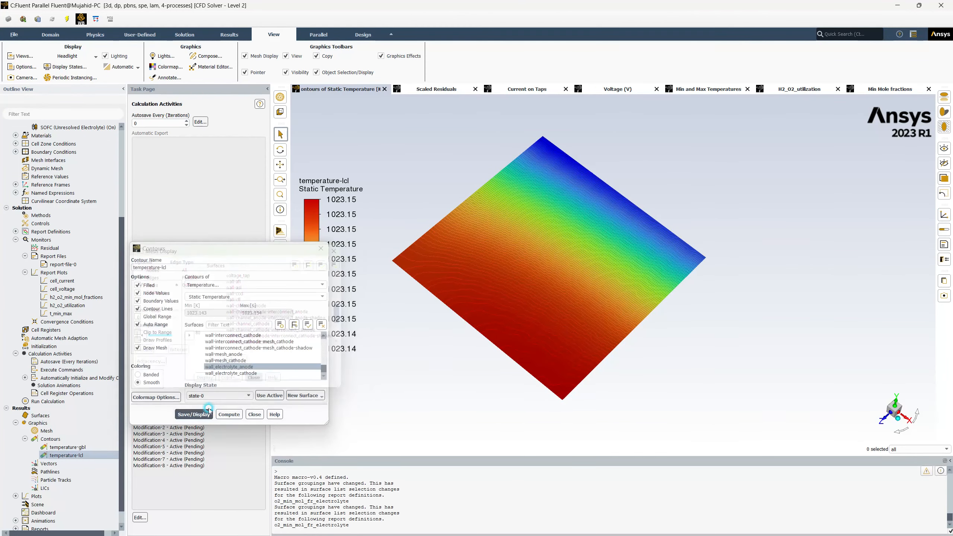
{"action": "left_click", "coordinate": [209, 412]}
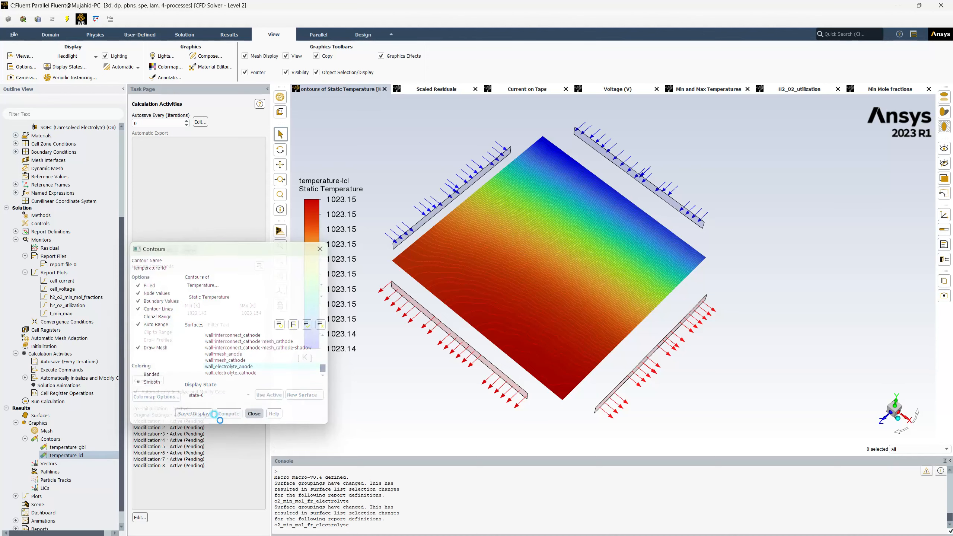
- Enable mesh drawing for the temperature-gbl contour with the existing mesh surfaces, save and display it, and close its settings
{"action": "double_click", "coordinate": [85, 447]}
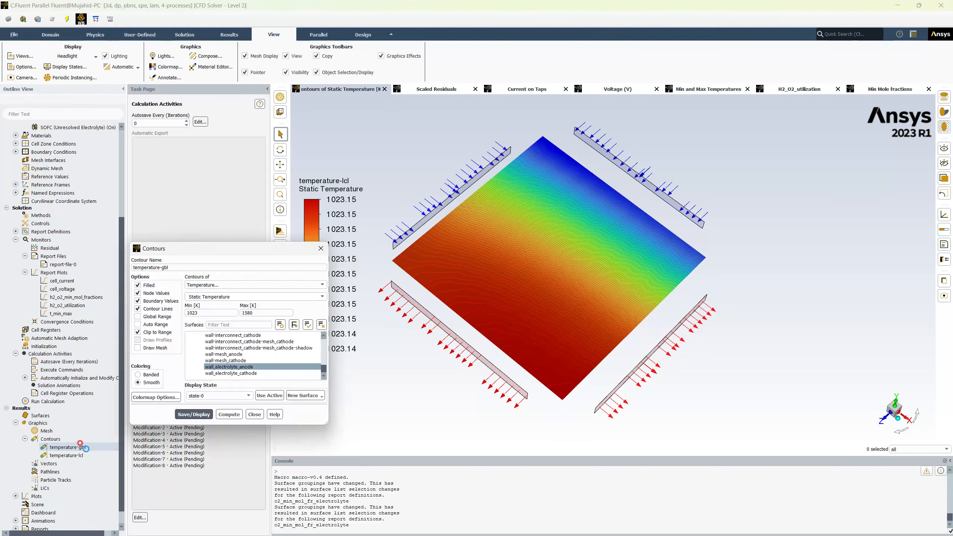
{"action": "left_click", "coordinate": [162, 349]}
{"action": "left_click", "coordinate": [257, 382]}
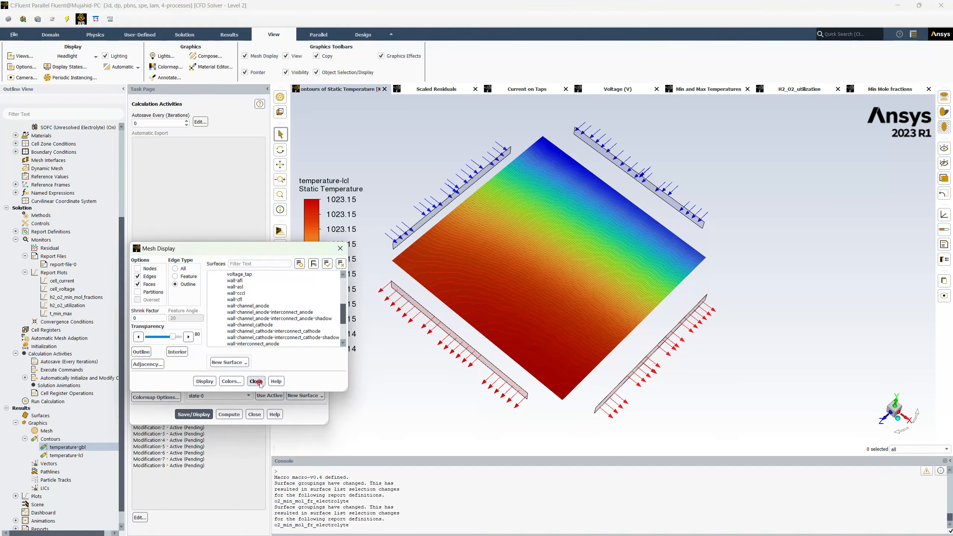
{"action": "left_click", "coordinate": [194, 414]}
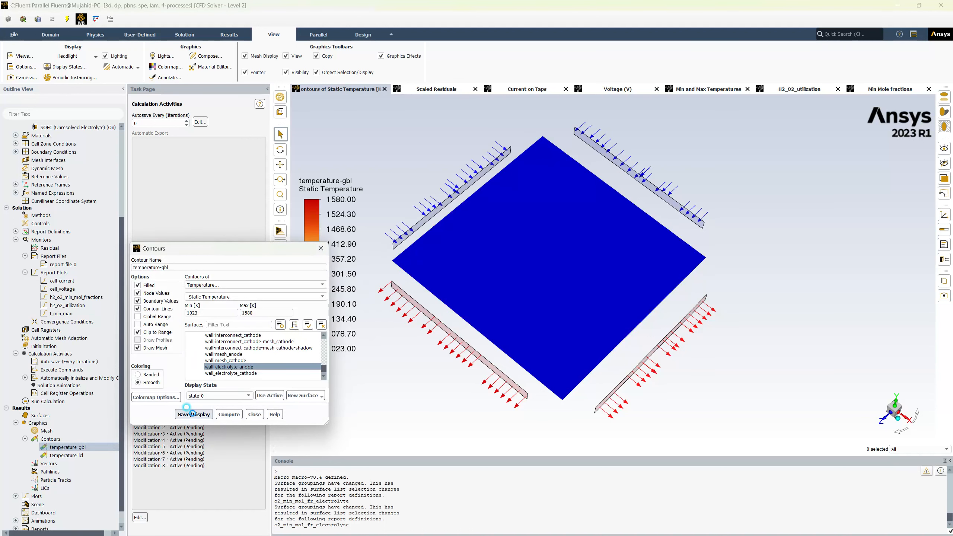
{"action": "left_click", "coordinate": [260, 417]}
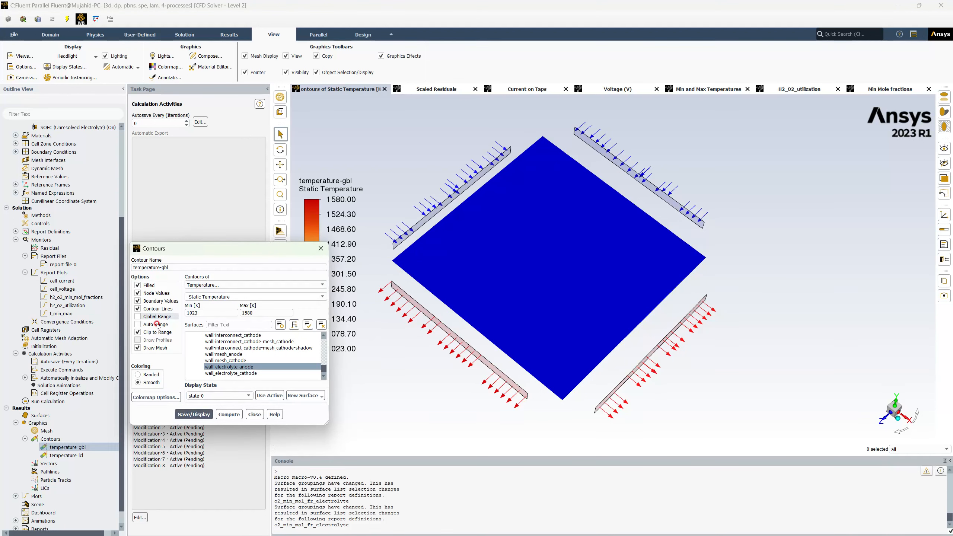
{"action": "left_click", "coordinate": [253, 414]}
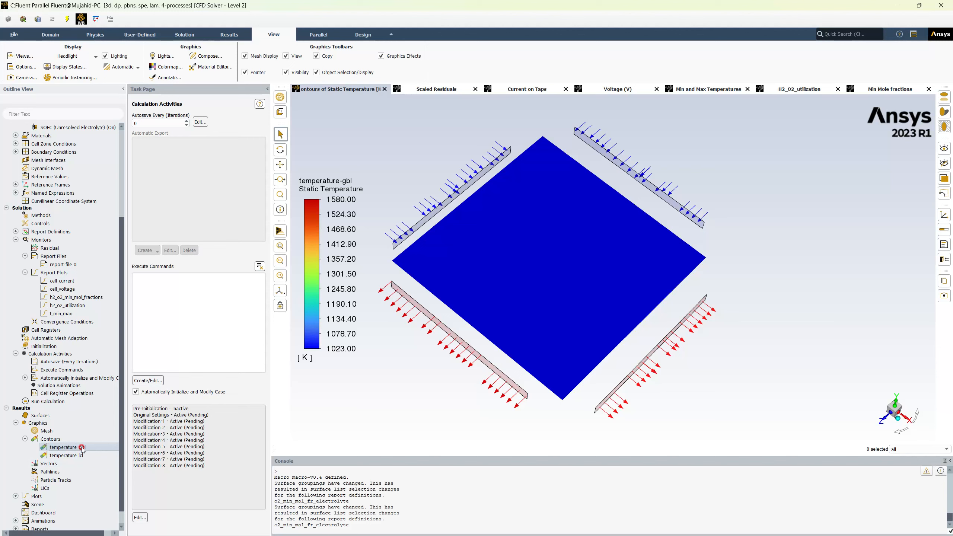
- Create a new contour named h2_mol_fr-lcl with the global range turned off
{"action": "right_click", "coordinate": [53, 439]}
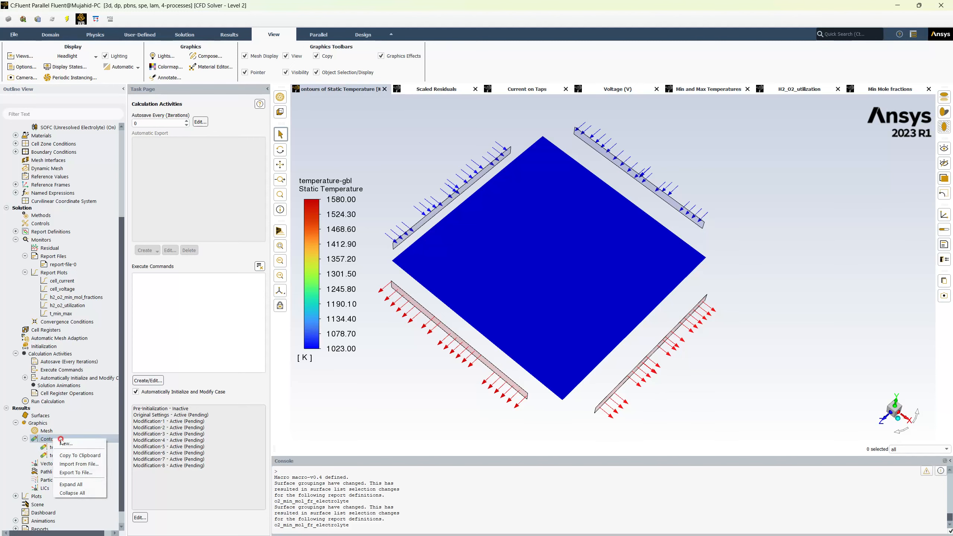
{"action": "left_click", "coordinate": [69, 445]}
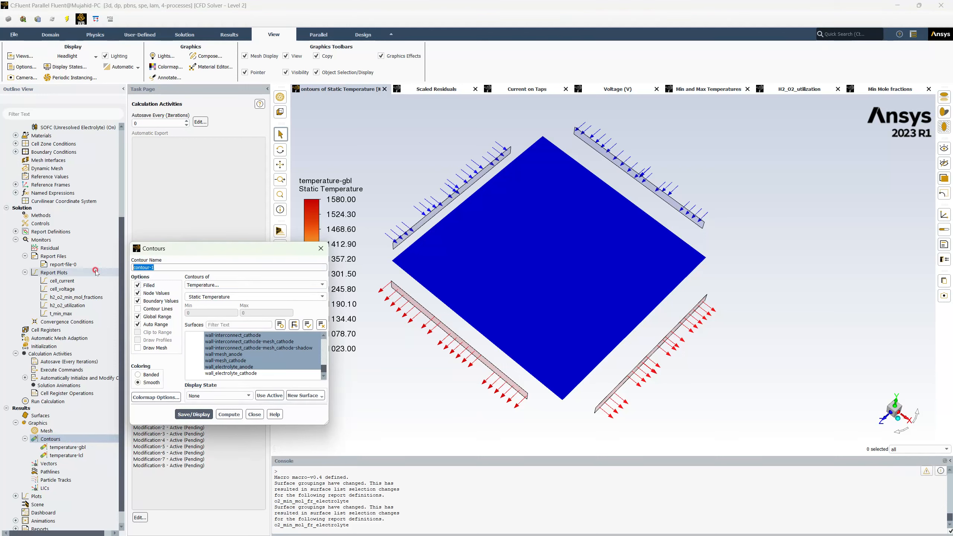
{"action": "type", "text": "h2_mol_fr-lcl"}
{"action": "left_click", "coordinate": [146, 318]}
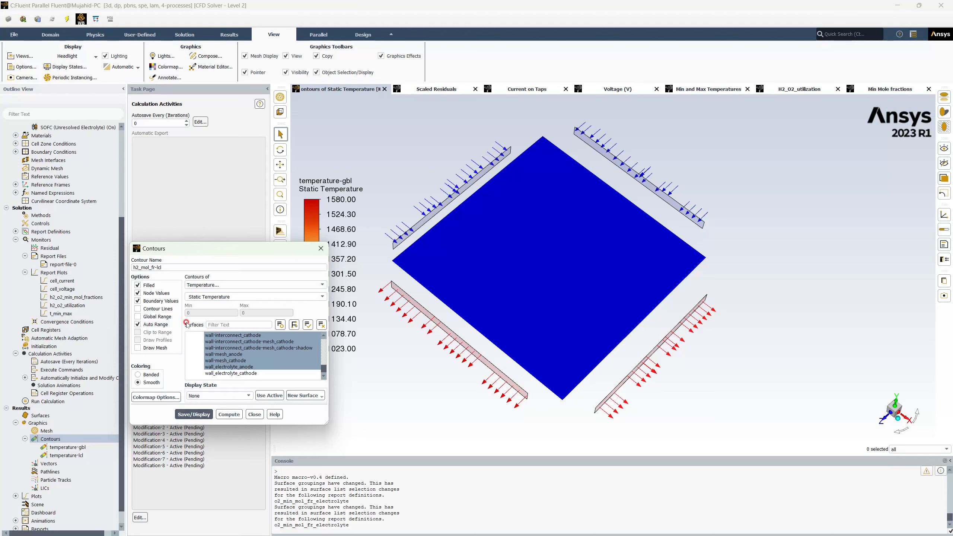
- Set the new contour to the species variable Mole fraction of h2 on wall_electrolyte_anode only, and save and display it
{"action": "left_click", "coordinate": [206, 285]}
{"action": "left_click", "coordinate": [200, 289]}
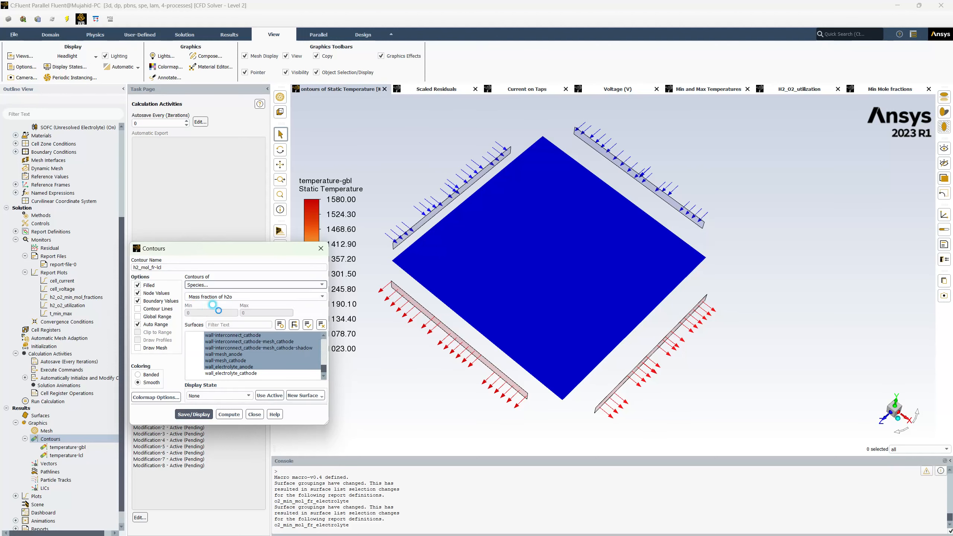
{"action": "left_click", "coordinate": [314, 297]}
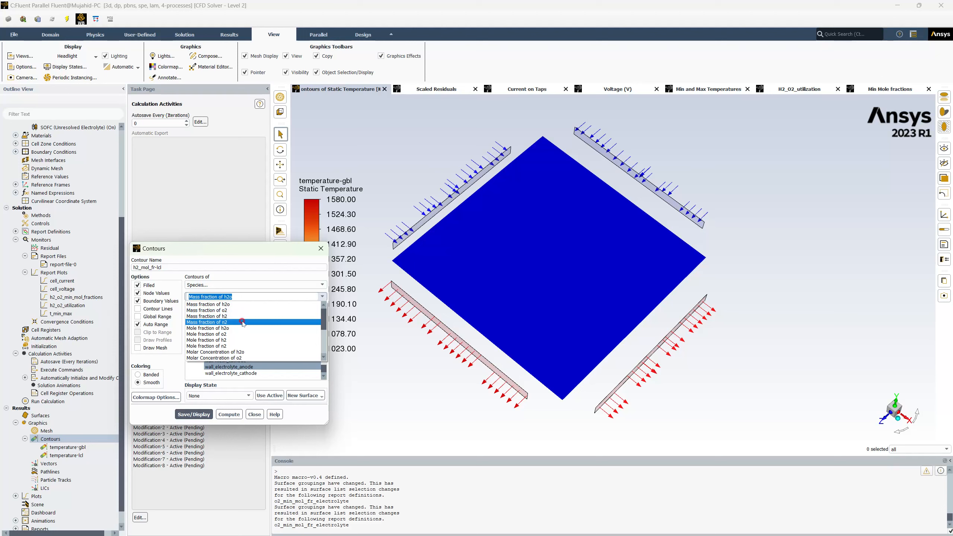
{"action": "left_click", "coordinate": [238, 340]}
{"action": "scroll", "coordinate": [242, 345], "scroll_direction": "up", "scroll_amount": 4}
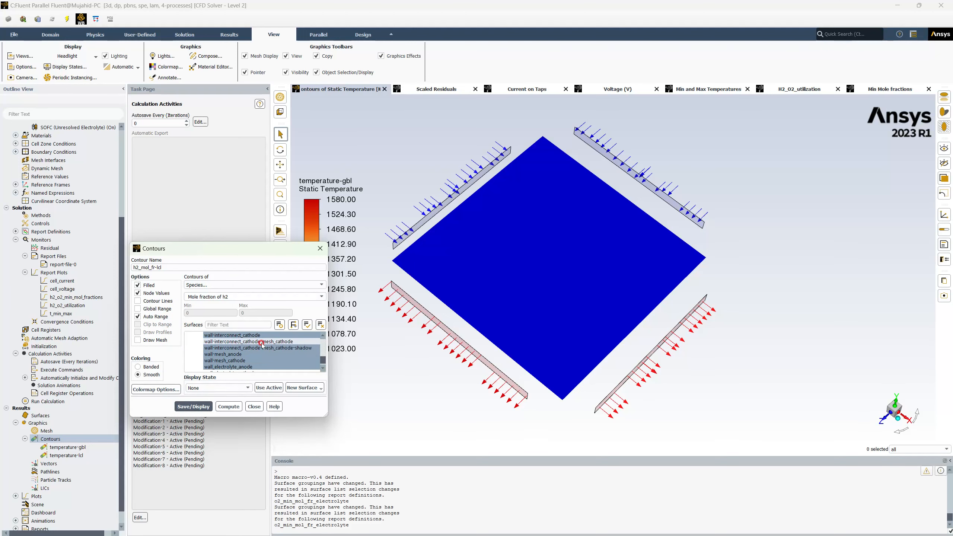
{"action": "scroll", "coordinate": [242, 345], "scroll_direction": "down", "scroll_amount": 6}
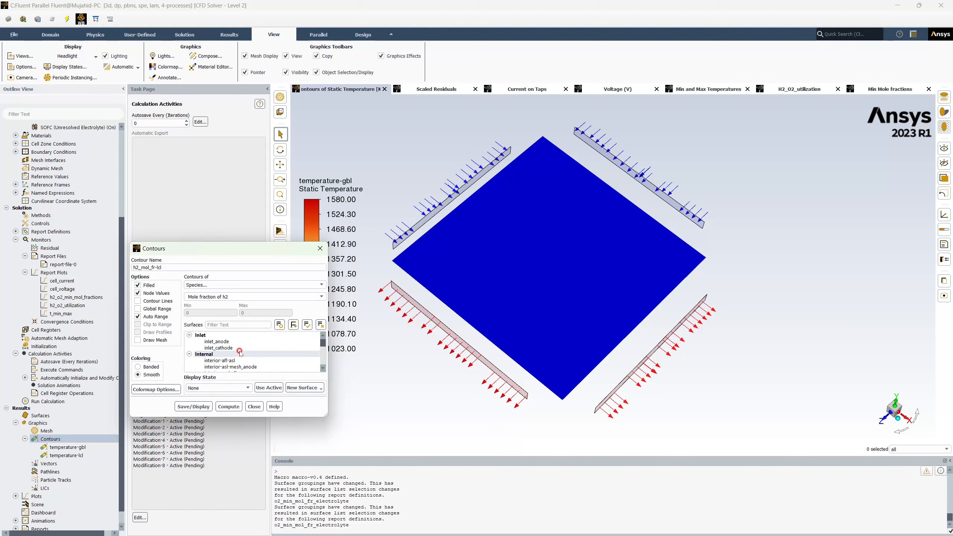
{"action": "left_click", "coordinate": [226, 361]}
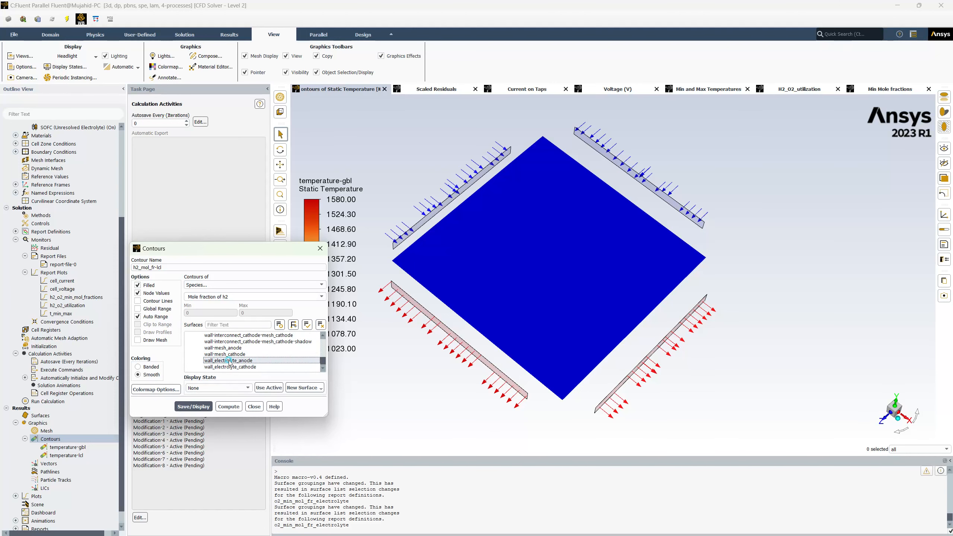
{"action": "left_click", "coordinate": [192, 407]}
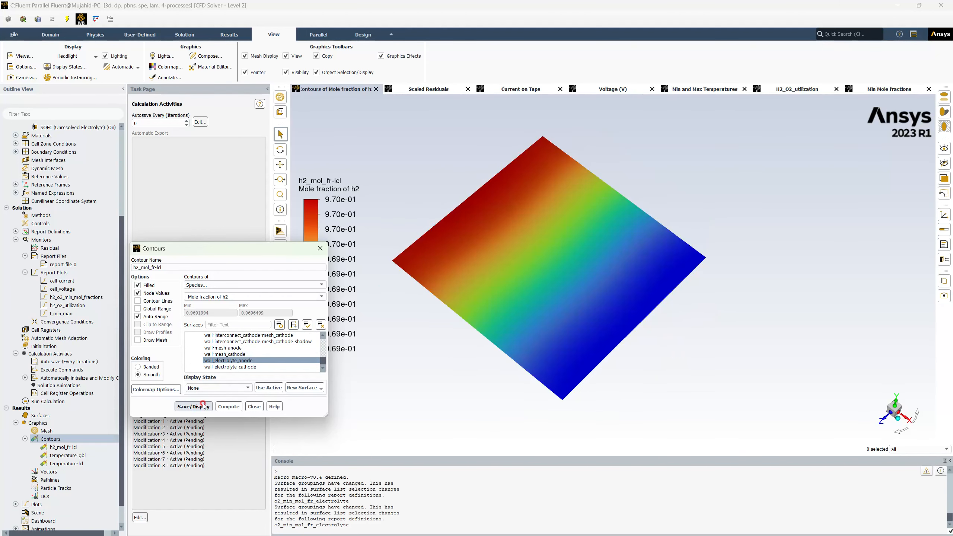
- Set the colormap number format to float, and turn on contour lines for h2_mol_fr-lcl and redisplay it
{"action": "left_click", "coordinate": [323, 239]}
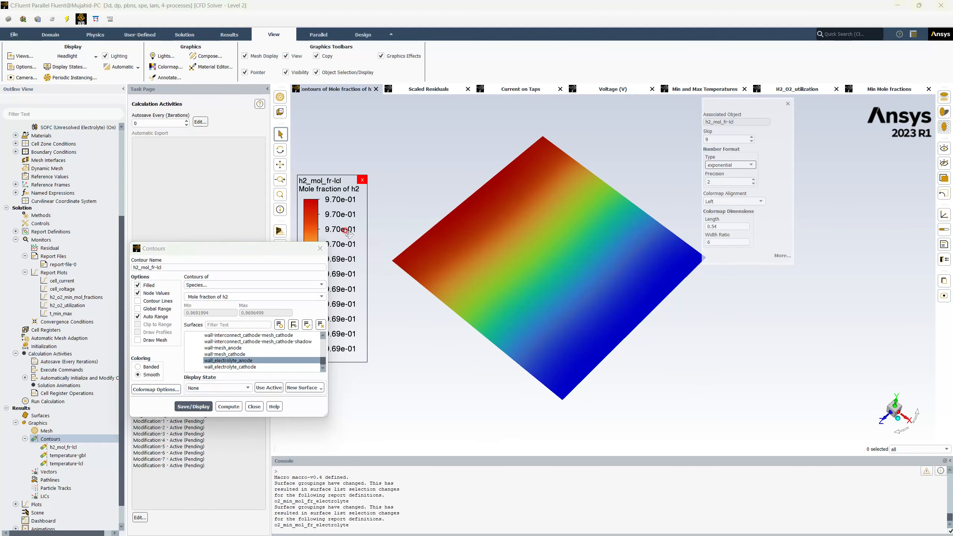
{"action": "left_click", "coordinate": [749, 165]}
{"action": "left_click", "coordinate": [731, 179]}
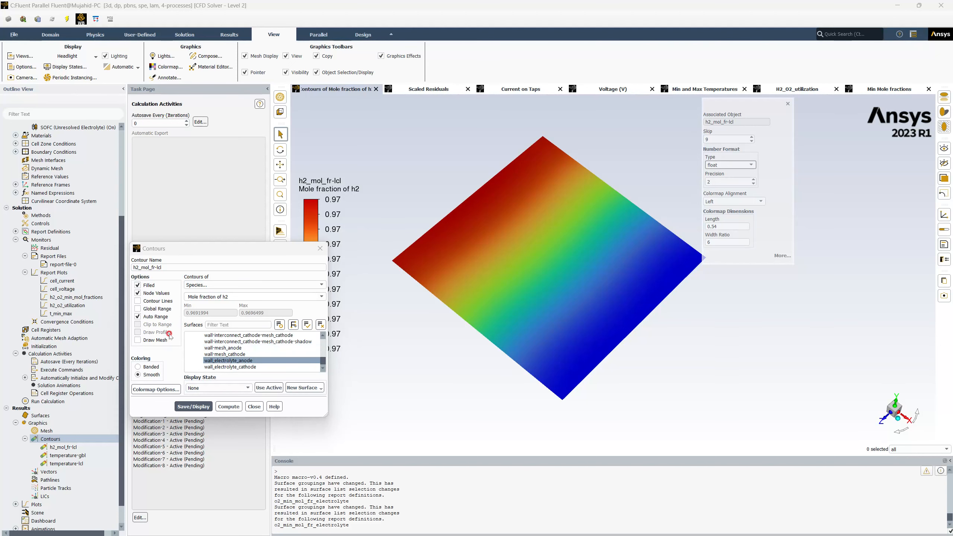
{"action": "left_click", "coordinate": [139, 303]}
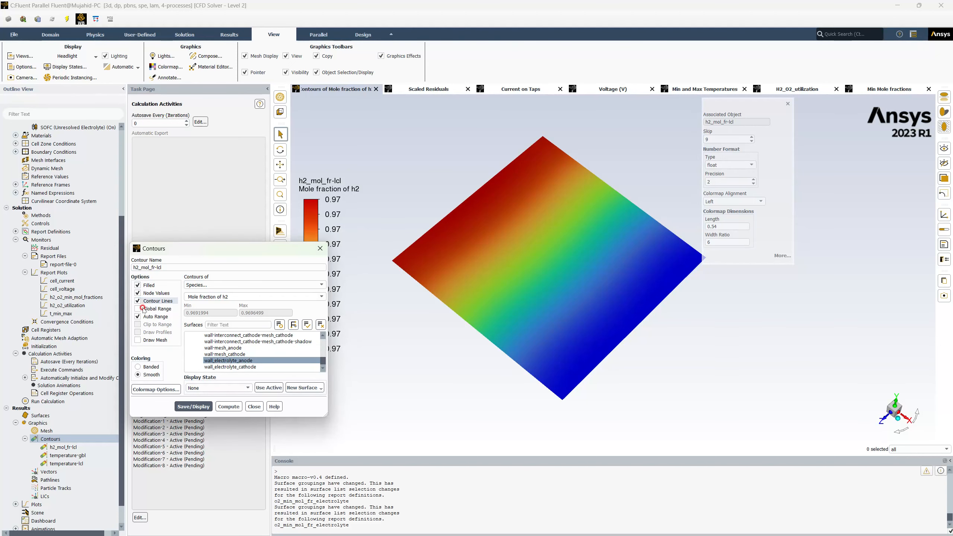
{"action": "left_click", "coordinate": [194, 406]}
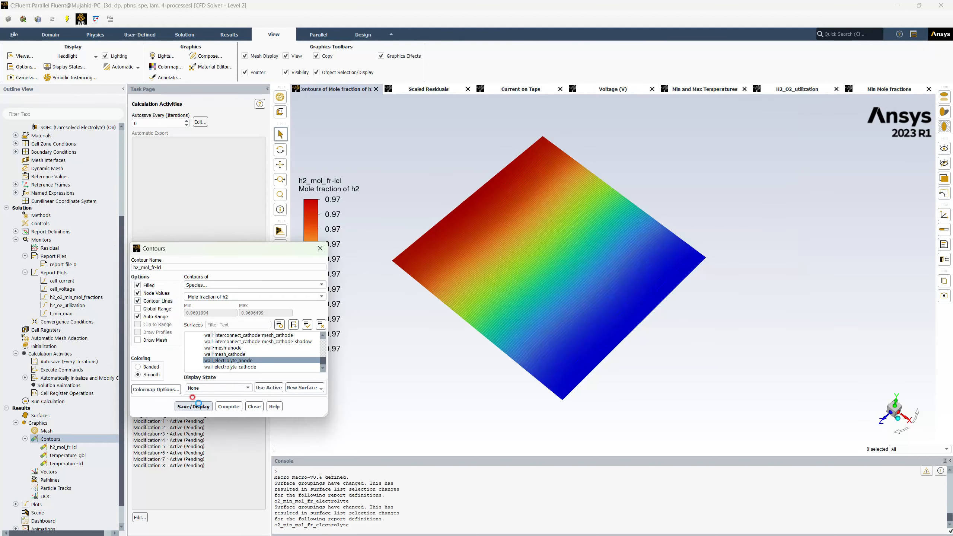
- Enable mesh drawing for the h2_mol_fr-lcl contour with the existing mesh surfaces, and save and display it
{"action": "left_click", "coordinate": [154, 340]}
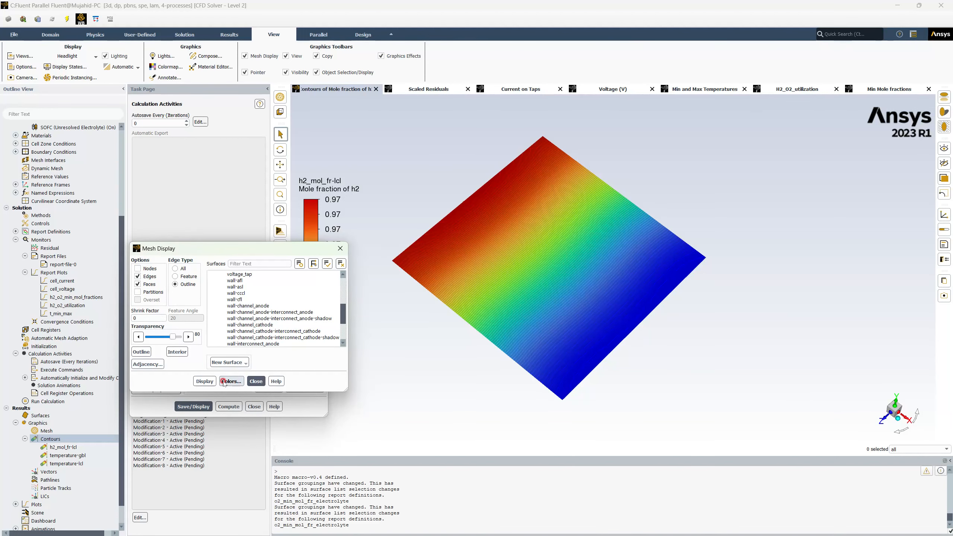
{"action": "left_click", "coordinate": [204, 381]}
{"action": "left_click", "coordinate": [255, 381]}
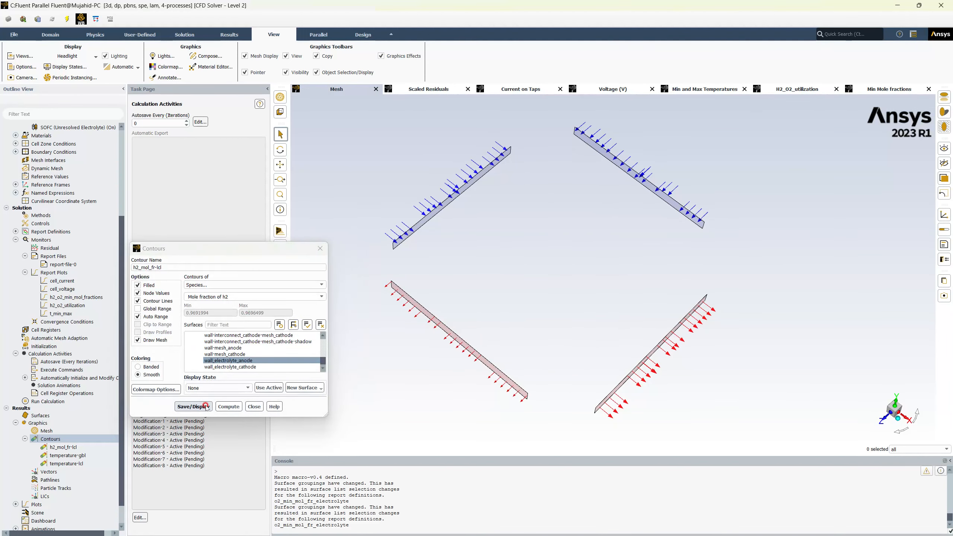
{"action": "left_click", "coordinate": [193, 406]}
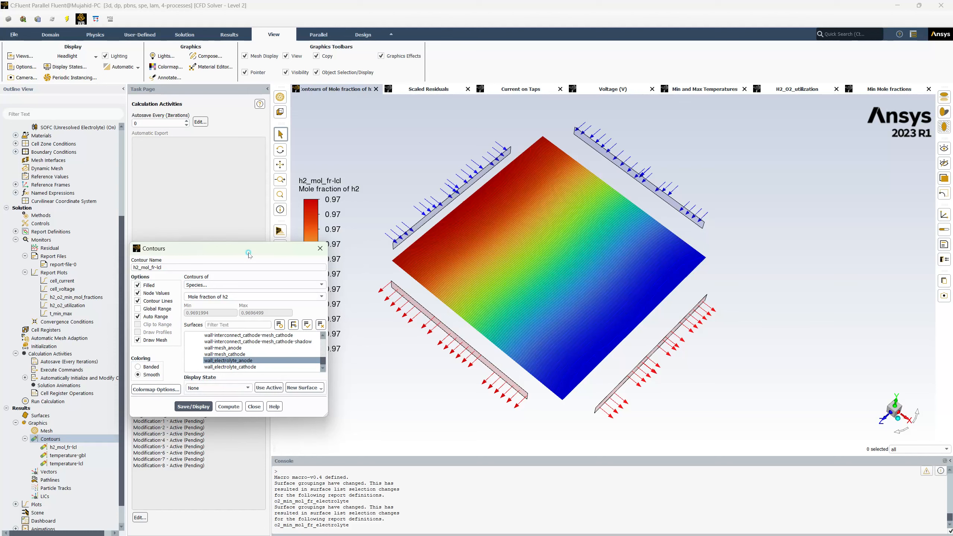
- Check the hydrogen mole fraction scale in the reference image h2_lcl_0015.jpeg and close the image
{"action": "left_click_drag", "start_coordinate": [249, 248], "coordinate": [206, 241]}
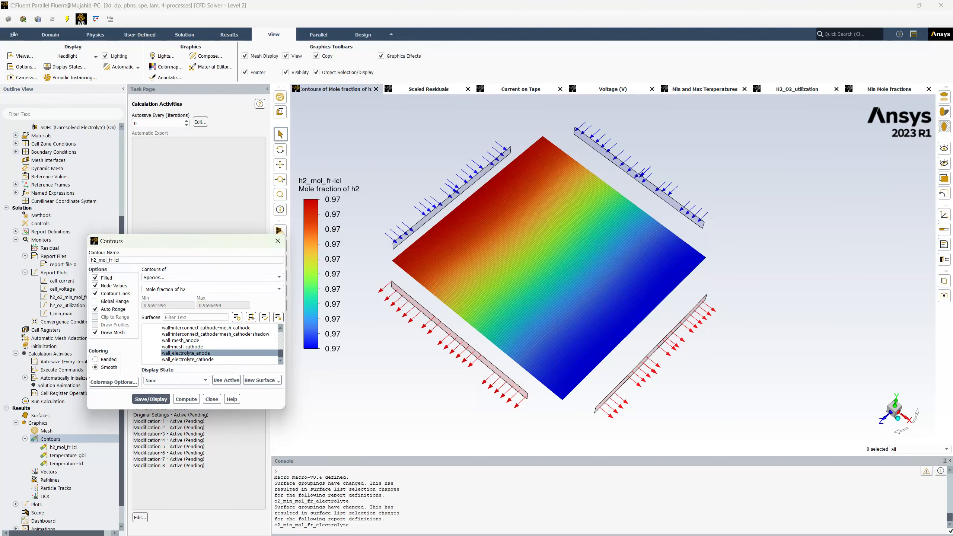
{"action": "key", "text": "alt+Tab"}
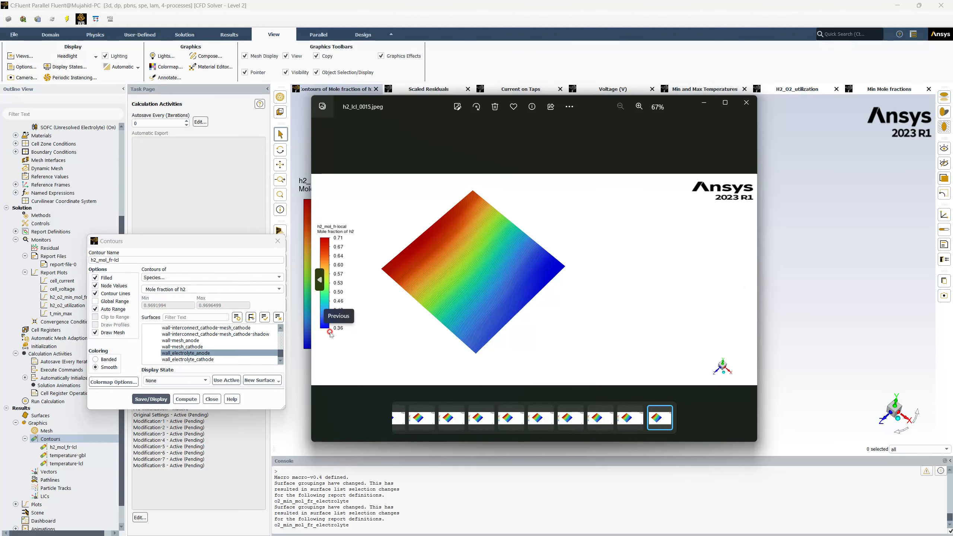
{"action": "left_click", "coordinate": [747, 103]}
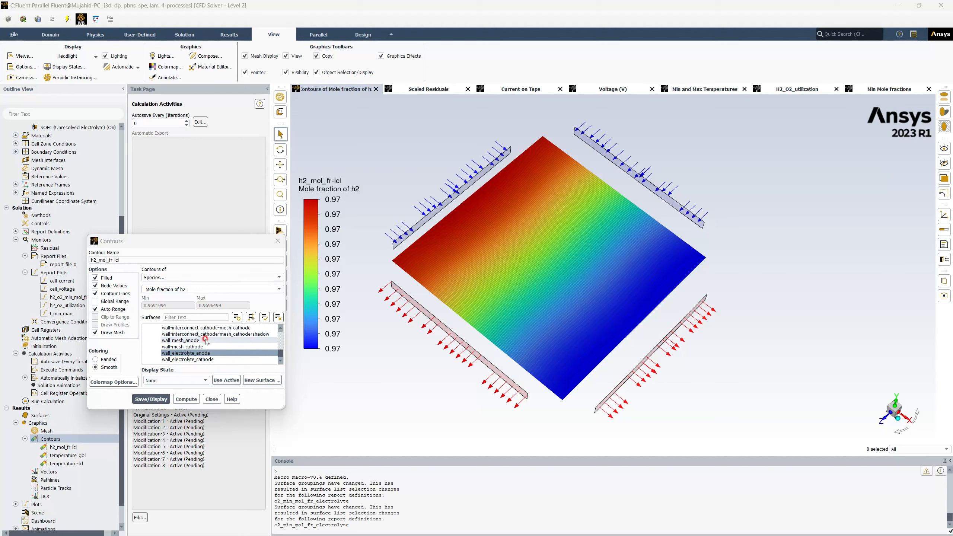
- Reselect wall_electrolyte_anode as the surface of the h2_mol_fr-lcl contour and save and display it again
{"action": "left_click", "coordinate": [191, 353]}
{"action": "left_click", "coordinate": [188, 353]}
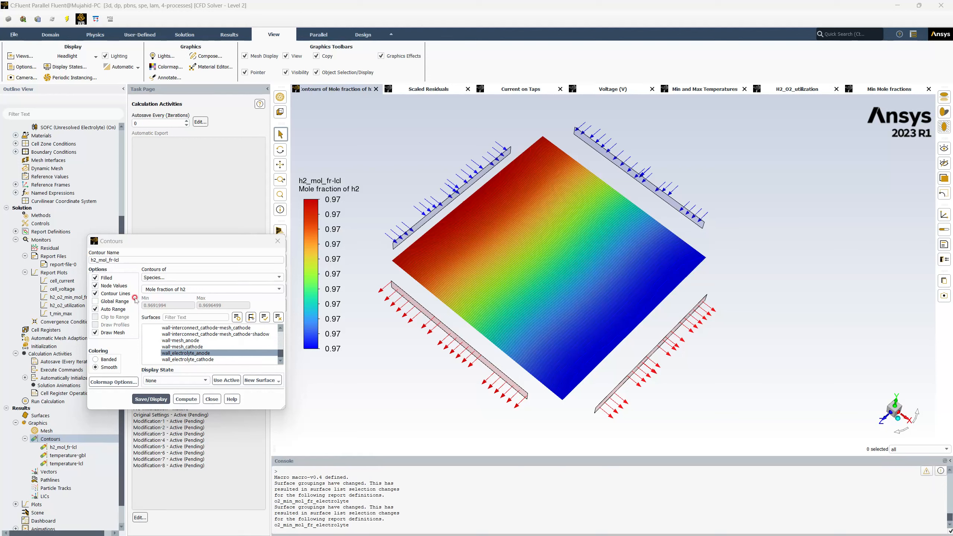
{"action": "left_click", "coordinate": [164, 397]}
{"action": "left_click", "coordinate": [215, 399]}
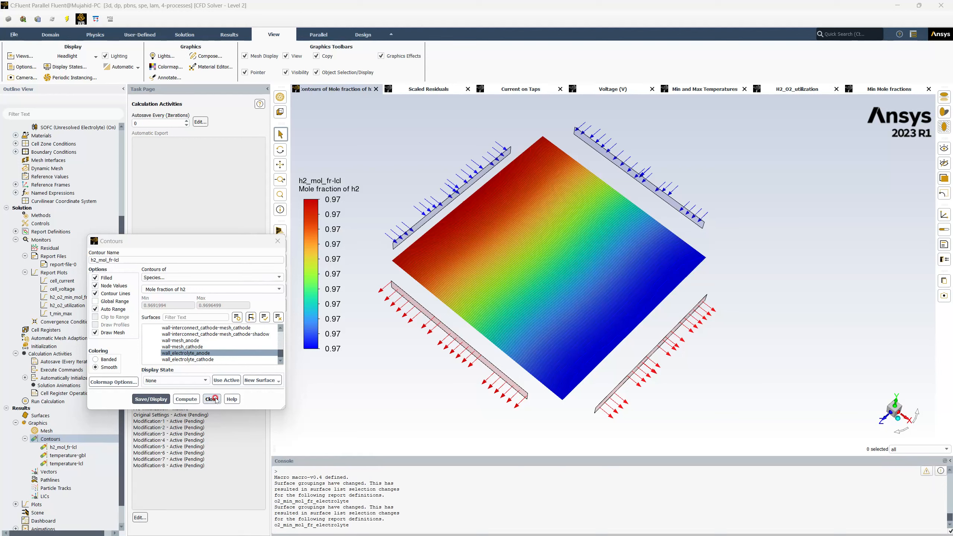
{"action": "left_click", "coordinate": [116, 260]}
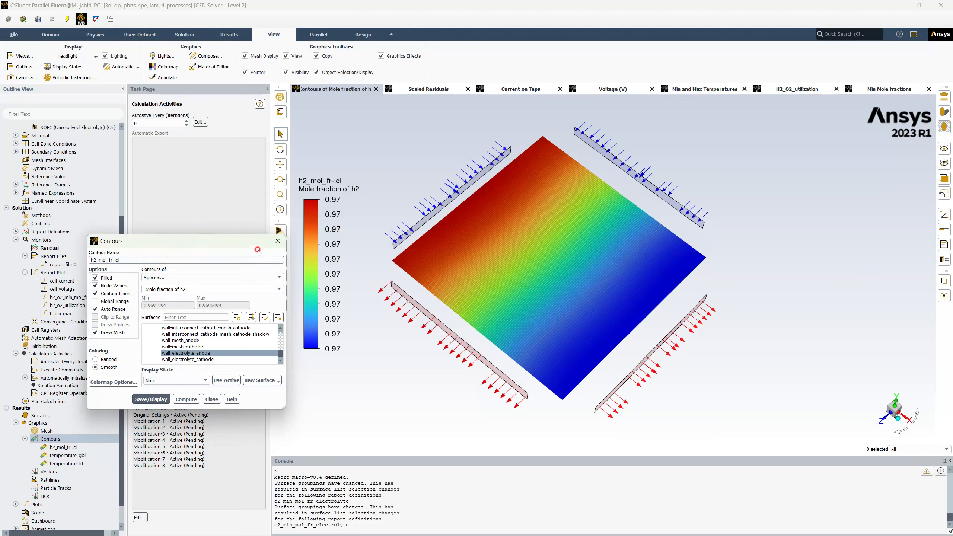
- Copy the h2_mol_fr-lcl contour and name the copy h2_mol_fr-gbl
{"action": "left_click", "coordinate": [278, 241]}
{"action": "left_click", "coordinate": [63, 447]}
{"action": "right_click", "coordinate": [63, 447]}
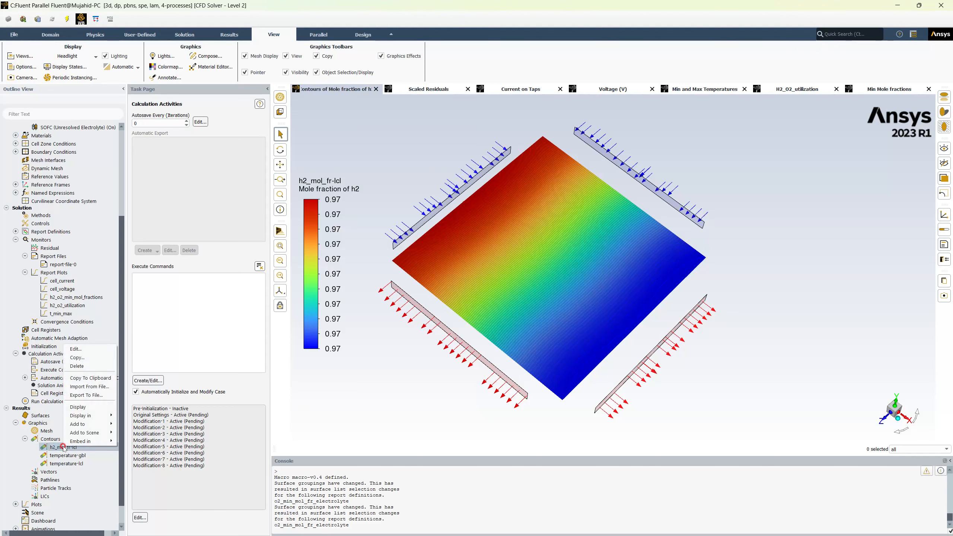
{"action": "left_click", "coordinate": [93, 357]}
{"action": "left_click", "coordinate": [119, 259]}
{"action": "left_click_drag", "start_coordinate": [120, 259], "coordinate": [75, 264]}
{"action": "type", "text": "h2_mol_fr-gbl"}
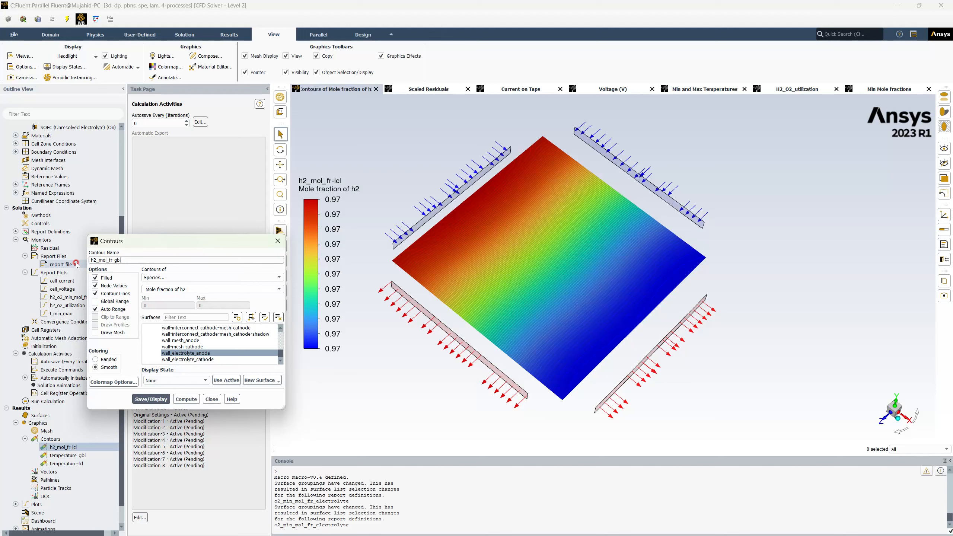
- Turn off auto range for h2_mol_fr-gbl, set min 0.97 and max 0.35, enable mesh drawing, and save and display it
{"action": "left_click", "coordinate": [135, 308]}
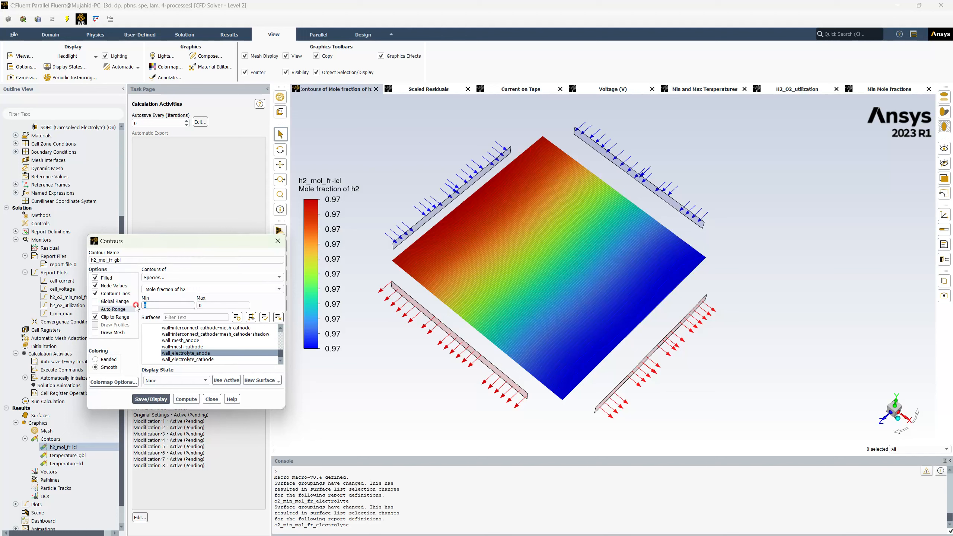
{"action": "double_click", "coordinate": [198, 305]}
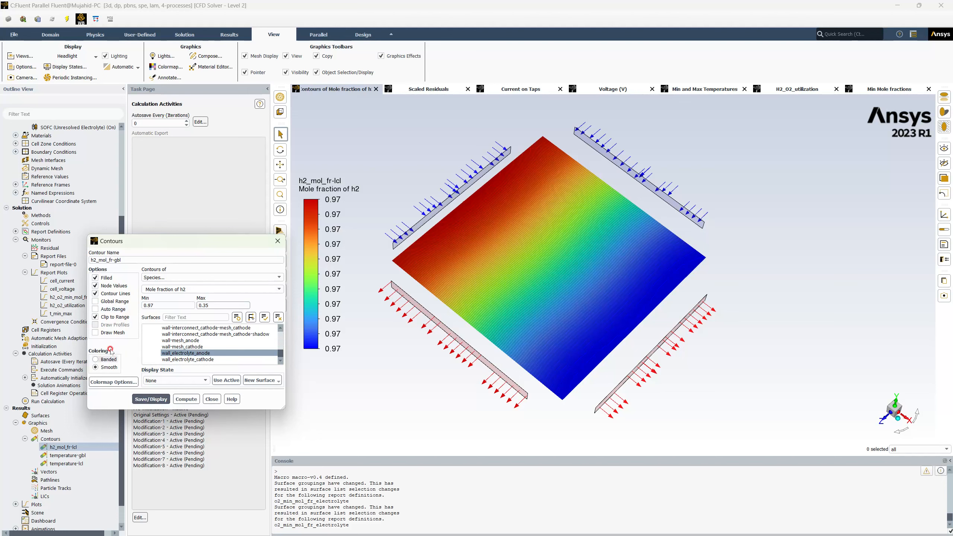
{"action": "left_click", "coordinate": [98, 332]}
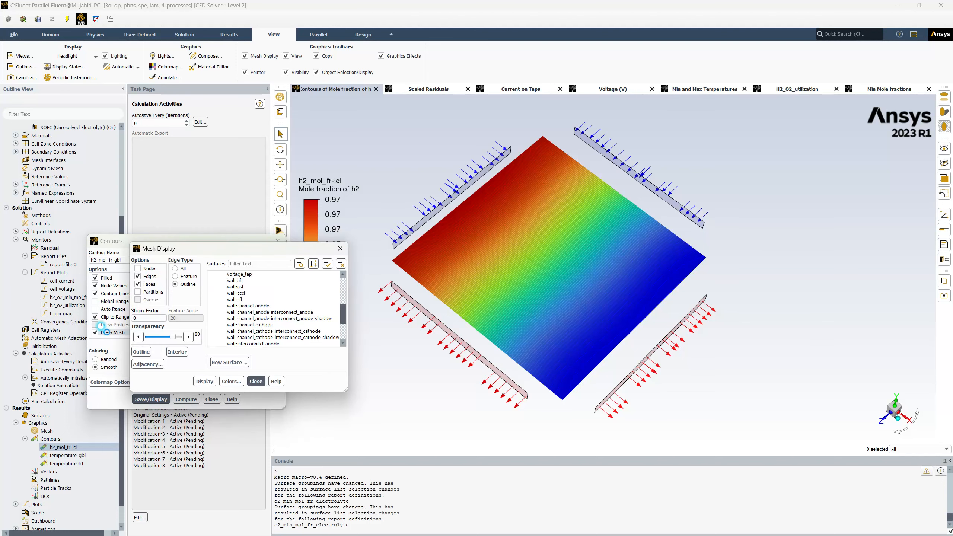
{"action": "left_click", "coordinate": [256, 381]}
{"action": "left_click", "coordinate": [151, 399]}
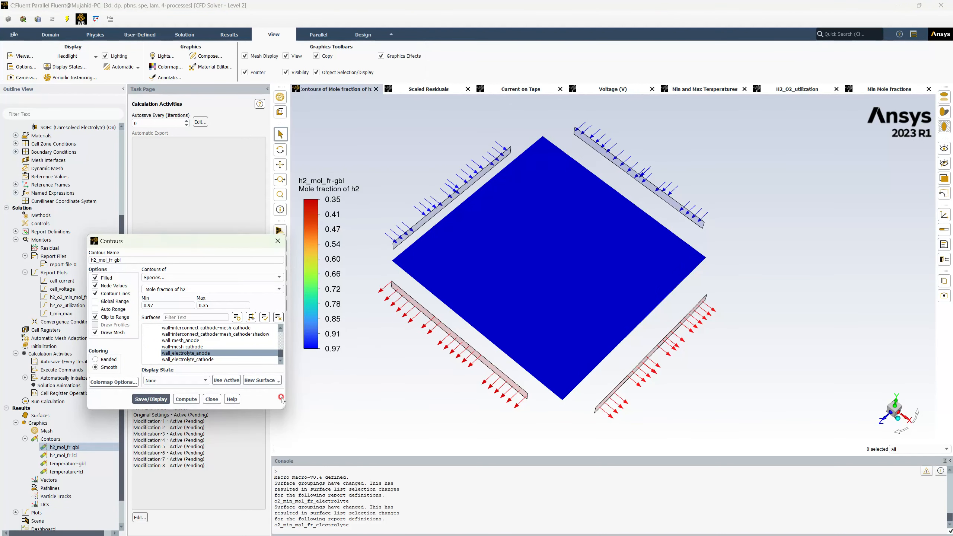
{"action": "left_click", "coordinate": [211, 399]}
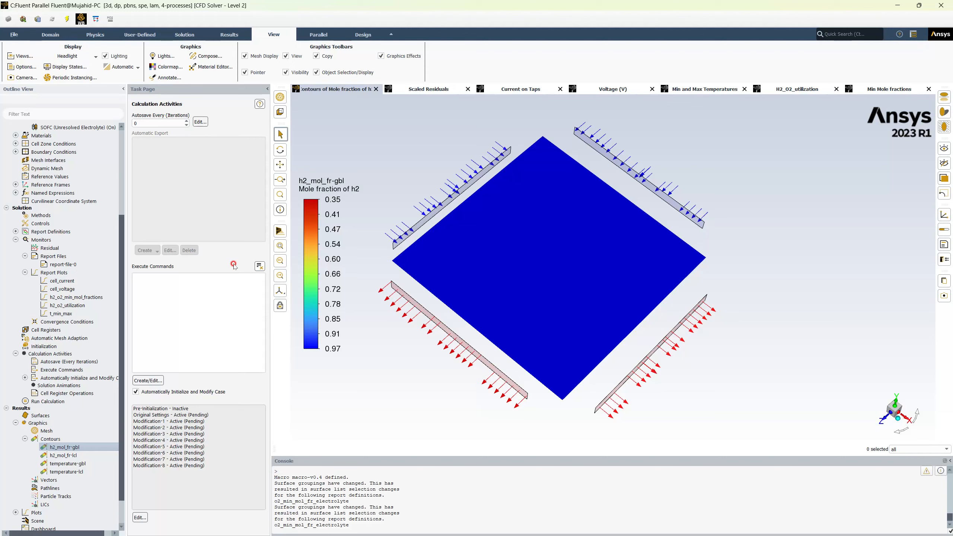
- Create a new contour named o2_mol_fr-lcl
{"action": "right_click", "coordinate": [51, 440]}
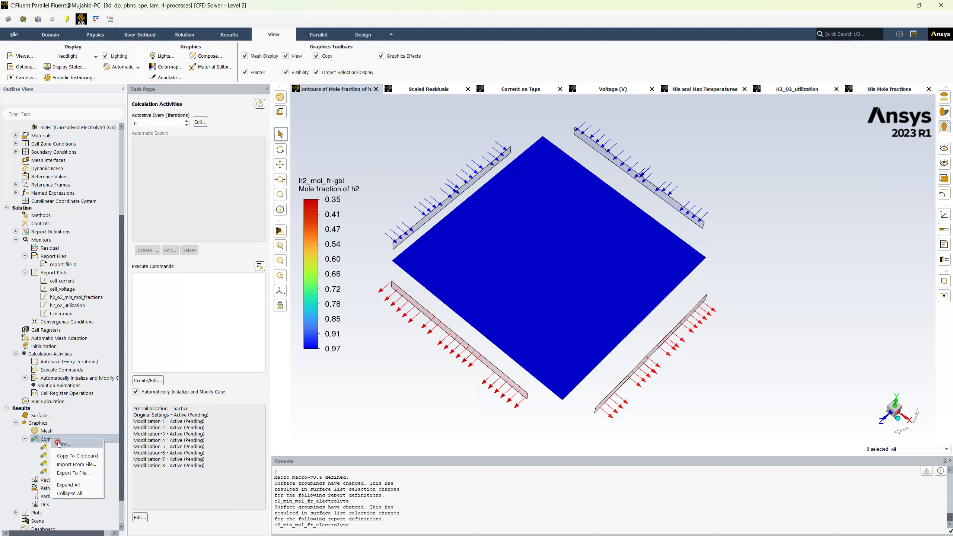
{"action": "left_click", "coordinate": [59, 444]}
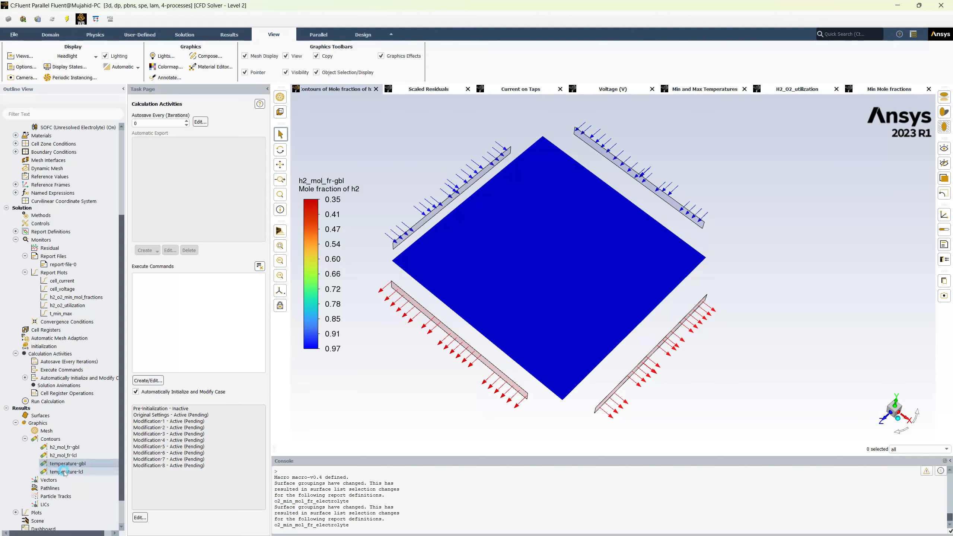
{"action": "left_click", "coordinate": [57, 442]}
{"action": "right_click", "coordinate": [57, 442]}
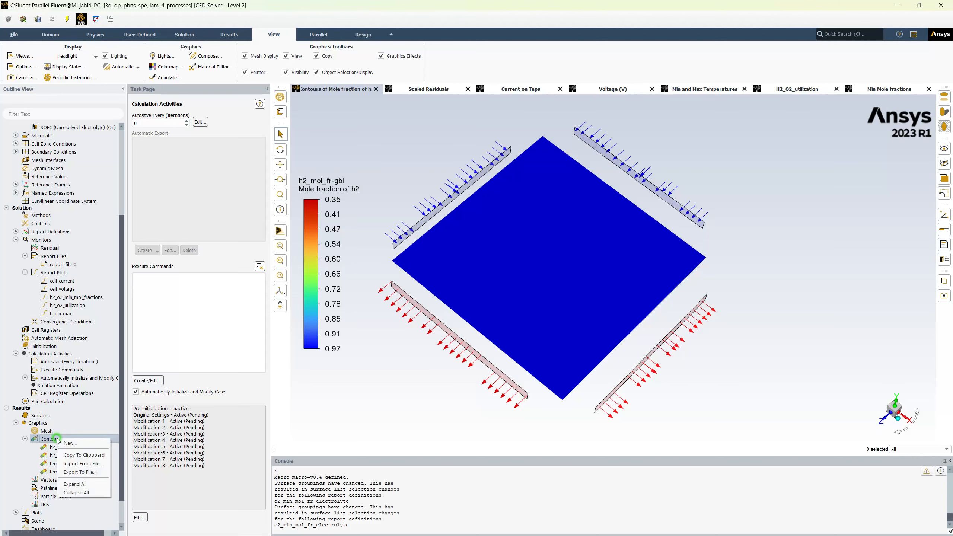
{"action": "left_click", "coordinate": [68, 442]}
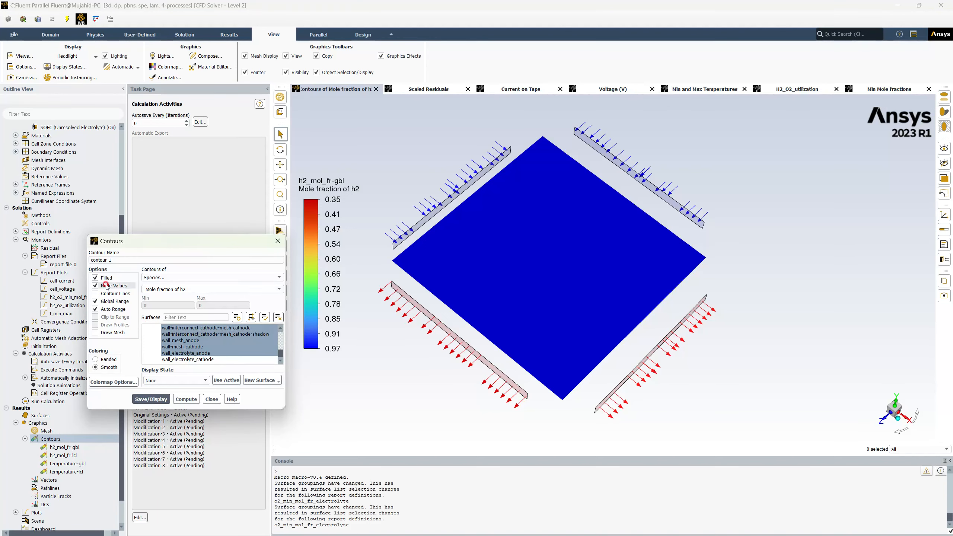
{"action": "left_click", "coordinate": [125, 259]}
{"action": "left_click_drag", "start_coordinate": [125, 259], "coordinate": [83, 259]}
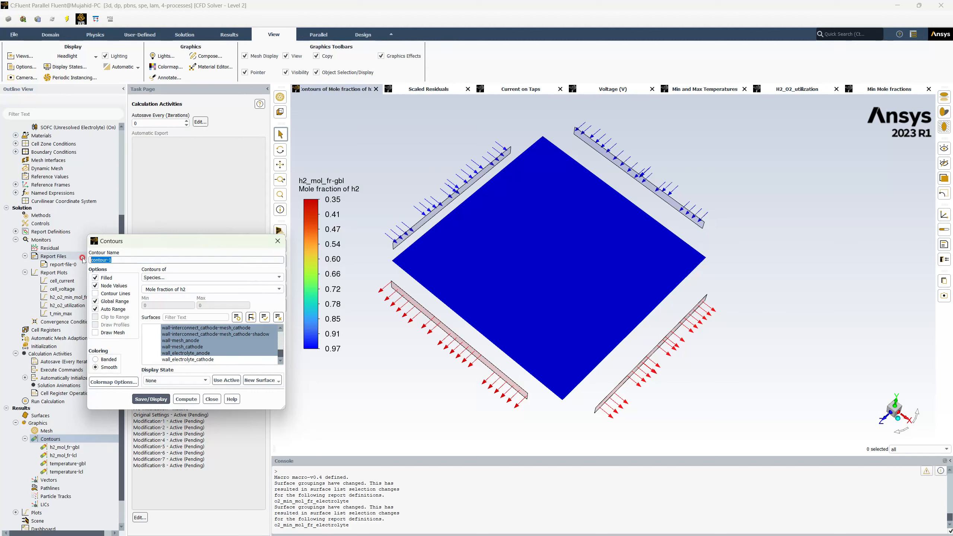
{"action": "type", "text": "o2_mol_fr-lcl"}
- Turn off global range for o2_mol_fr-lcl, select only wall_electrolyte_cathode as its surface, and save and display it
{"action": "left_click", "coordinate": [114, 302]}
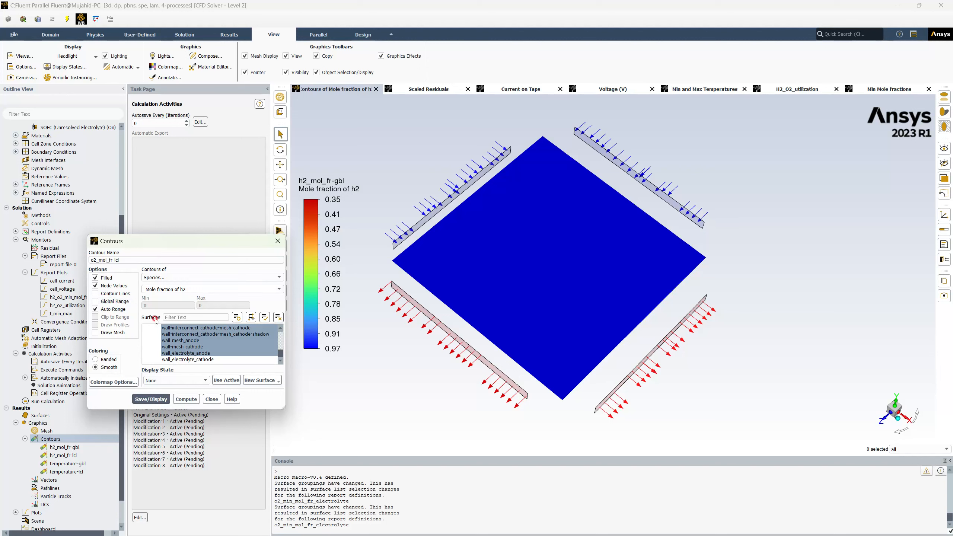
{"action": "left_click", "coordinate": [278, 317]}
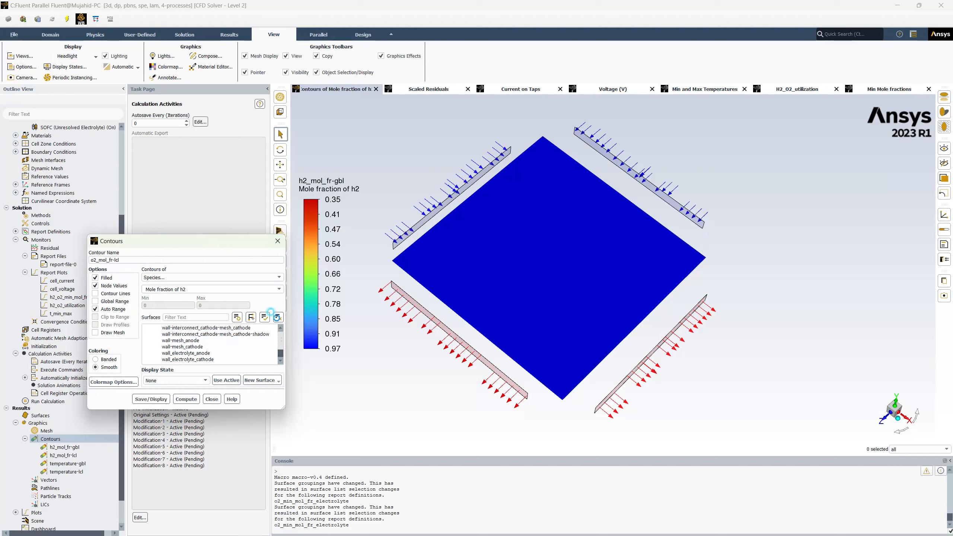
{"action": "left_click", "coordinate": [215, 359]}
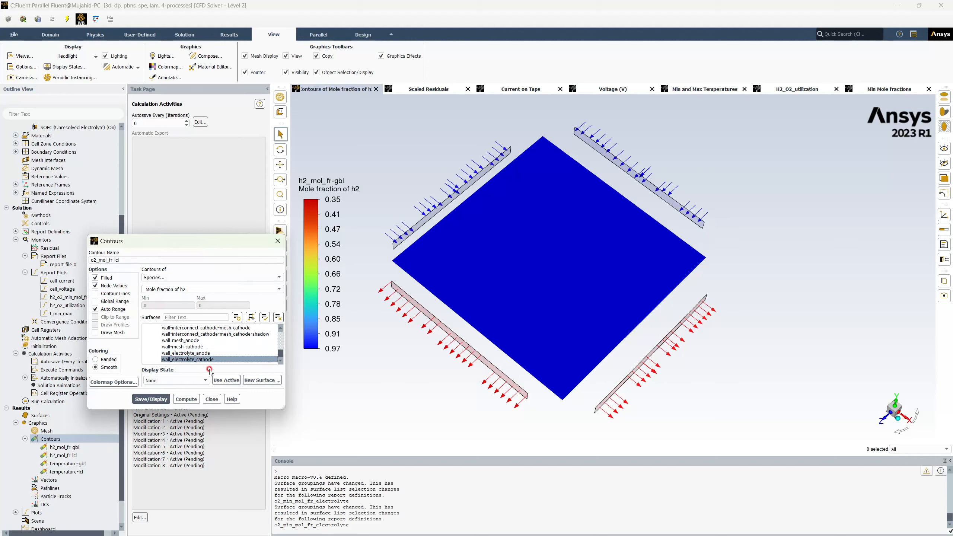
{"action": "left_click", "coordinate": [156, 398]}
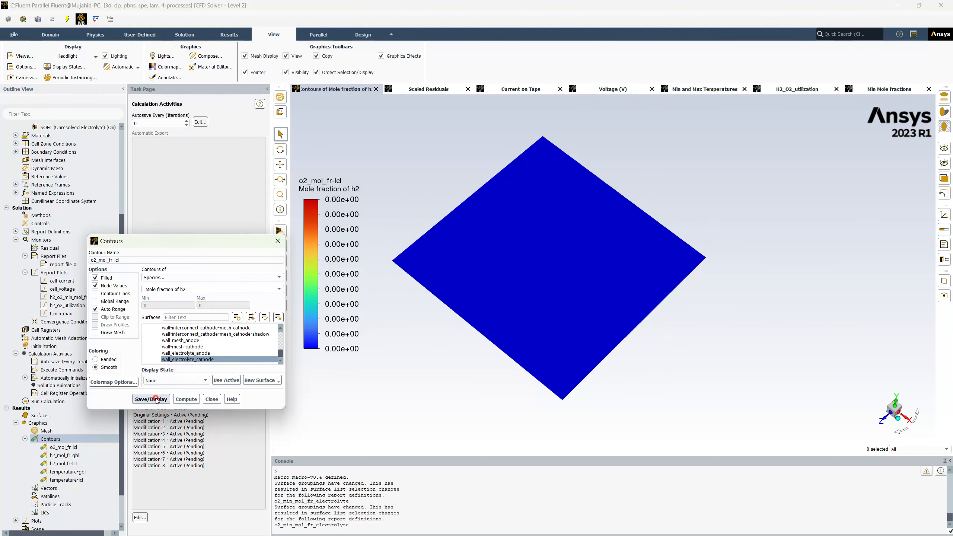
- Change the plotted variable of o2_mol_fr-lcl to Mole fraction of o2 and save and display the contour
{"action": "left_click", "coordinate": [193, 353]}
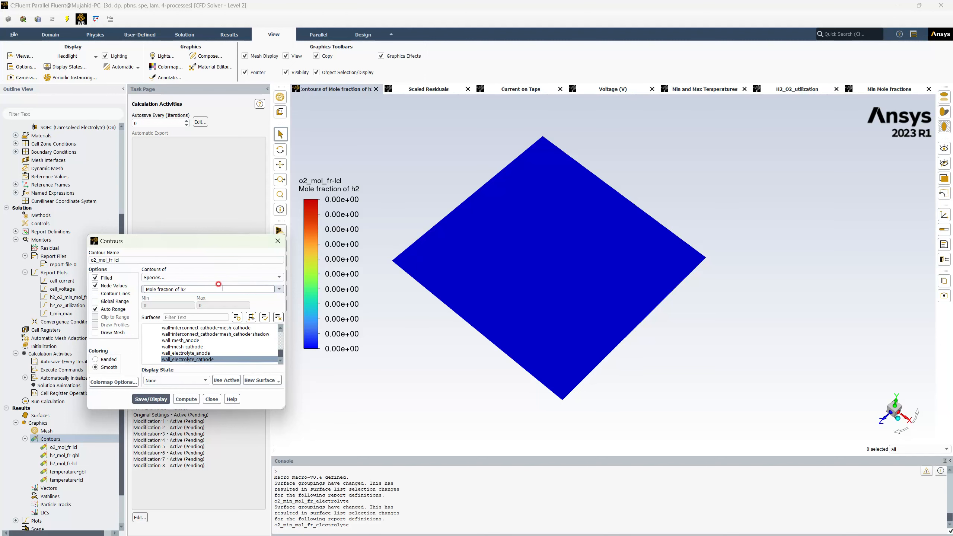
{"action": "left_click", "coordinate": [280, 289]}
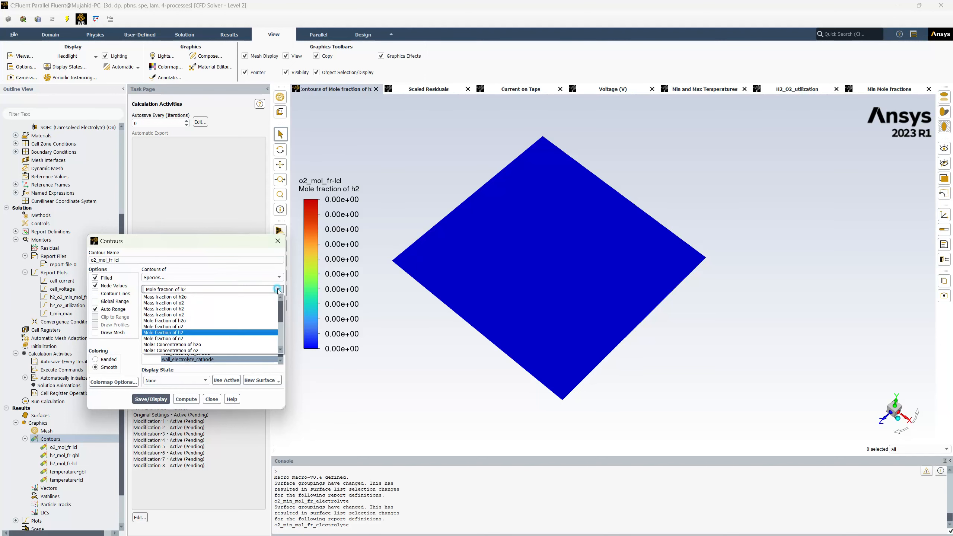
{"action": "left_click", "coordinate": [209, 326]}
{"action": "left_click", "coordinate": [151, 399]}
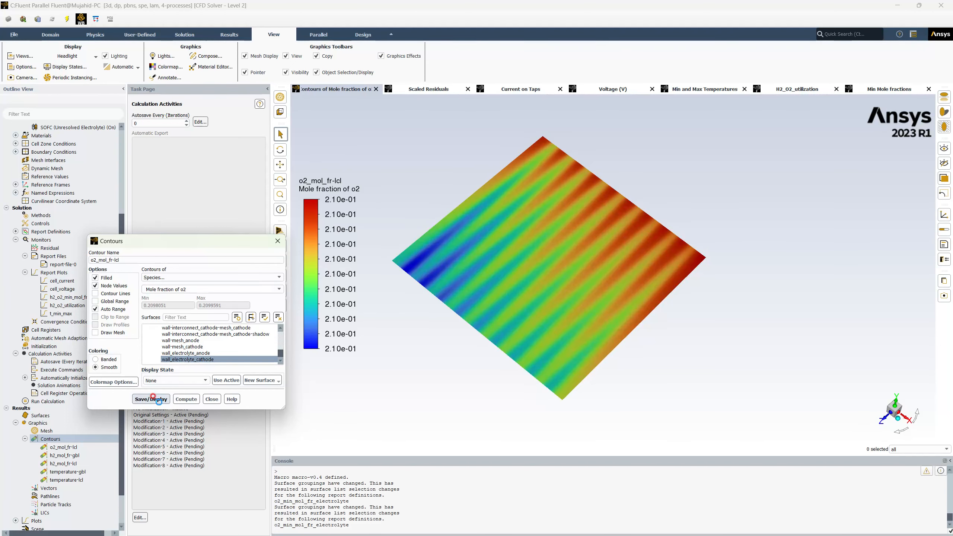
- Set the o2_mol_fr-lcl colormap number format to float, and turn on contour lines and redisplay the contour
{"action": "left_click", "coordinate": [327, 281]}
{"action": "left_click", "coordinate": [729, 165]}
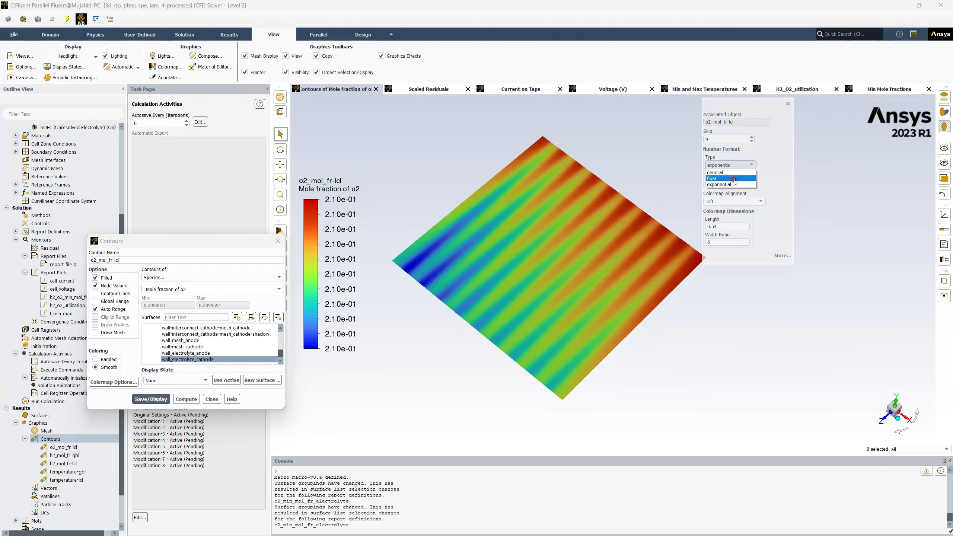
{"action": "left_click", "coordinate": [720, 178]}
{"action": "left_click", "coordinate": [787, 103]}
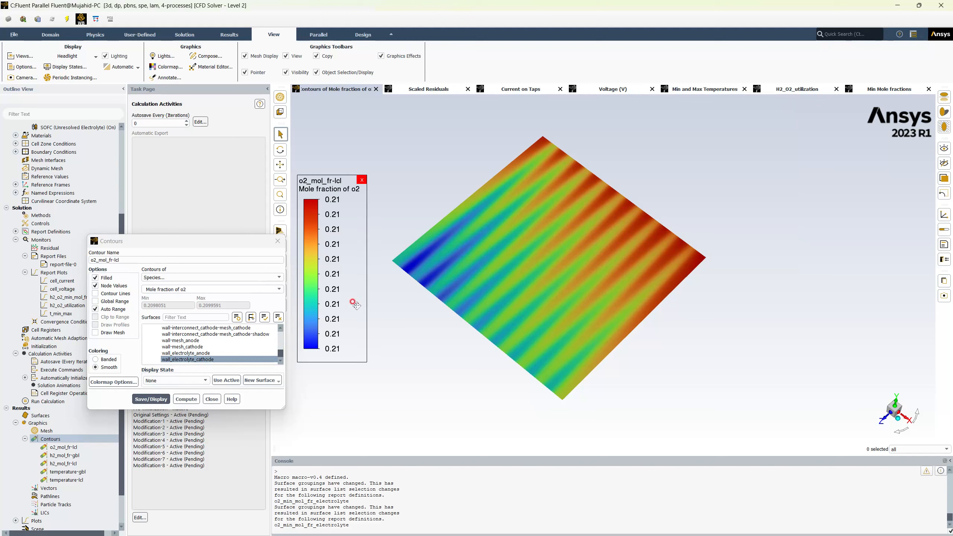
{"action": "left_click", "coordinate": [95, 293]}
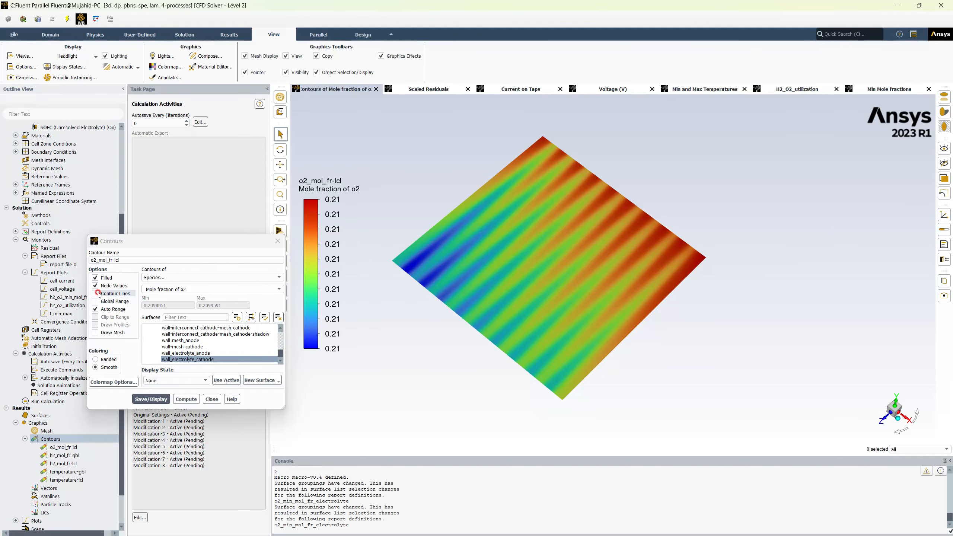
{"action": "left_click", "coordinate": [163, 398]}
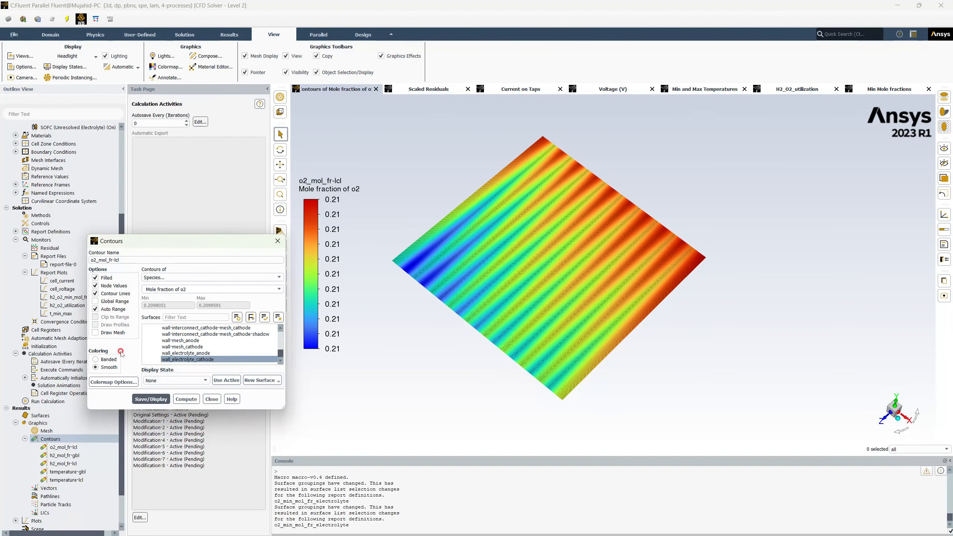
- Enable mesh drawing for the o2_mol_fr-lcl contour with the existing mesh surfaces, and save and display it
{"action": "left_click", "coordinate": [95, 332]}
{"action": "left_click", "coordinate": [255, 381]}
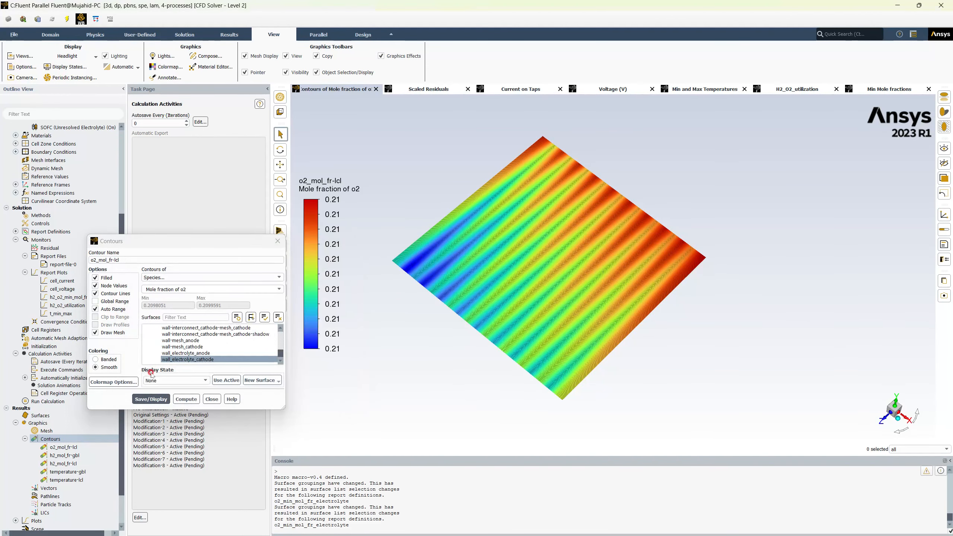
{"action": "left_click", "coordinate": [150, 399]}
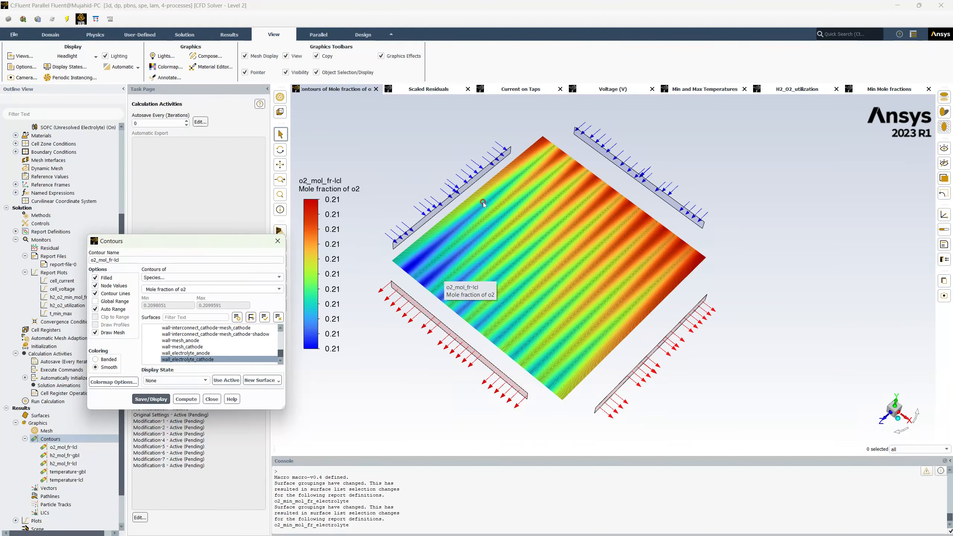
- Check the oxygen mole fraction scale in the reference image o2_lcl_0015.jpeg, then redisplay o2_mol_fr-lcl and close its settings
{"action": "left_click", "coordinate": [780, 312]}
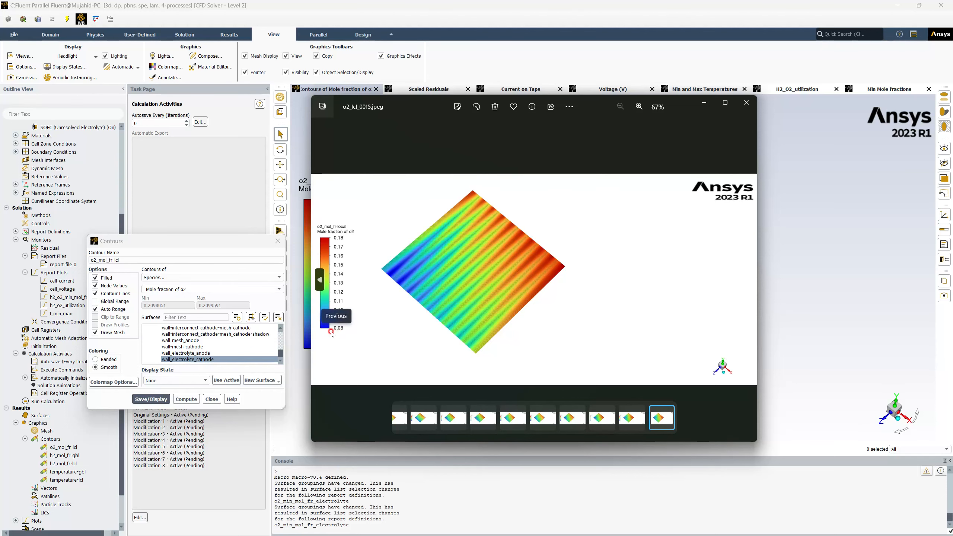
{"action": "left_click", "coordinate": [745, 102]}
{"action": "left_click", "coordinate": [151, 399]}
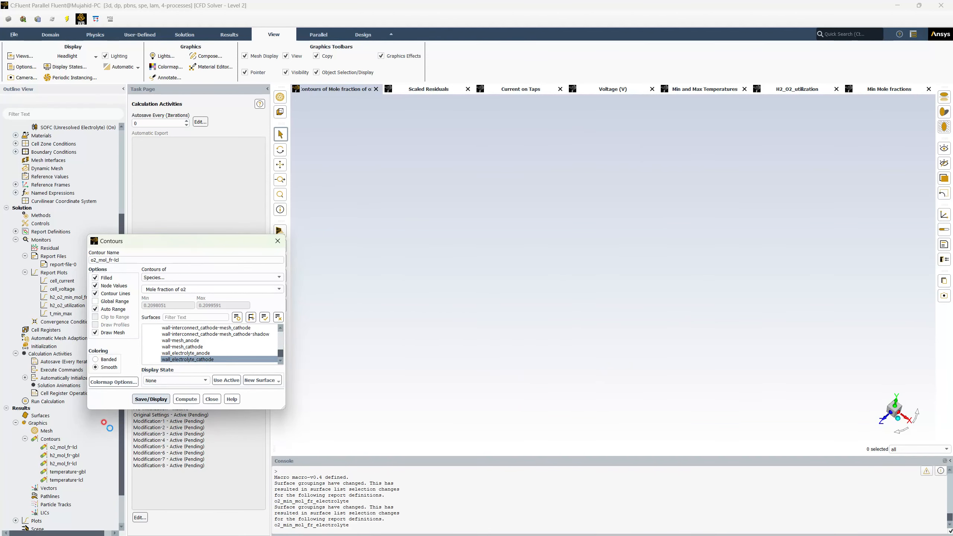
{"action": "left_click", "coordinate": [211, 399]}
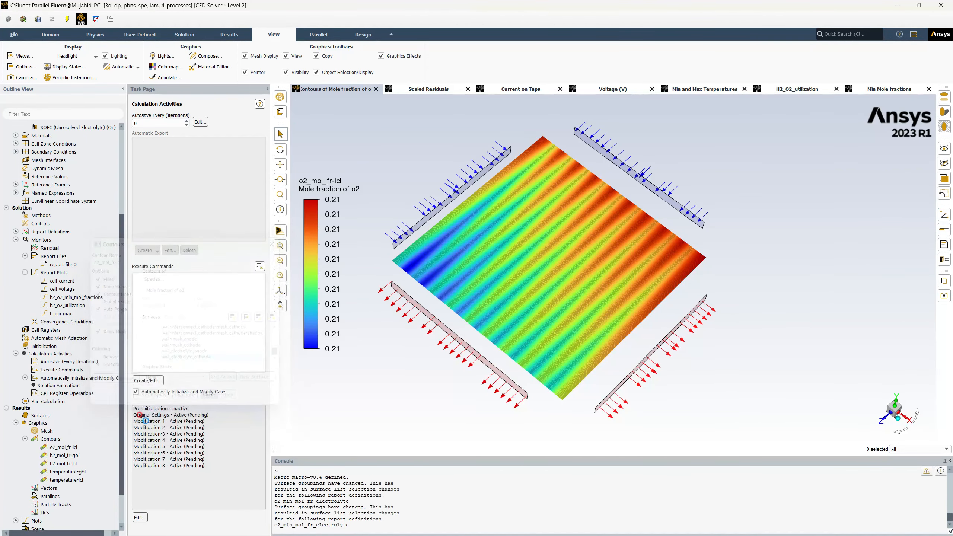
- Copy the o2_mol_fr-lcl contour and name the copy o2_mol_fr-gbl
{"action": "right_click", "coordinate": [76, 447]}
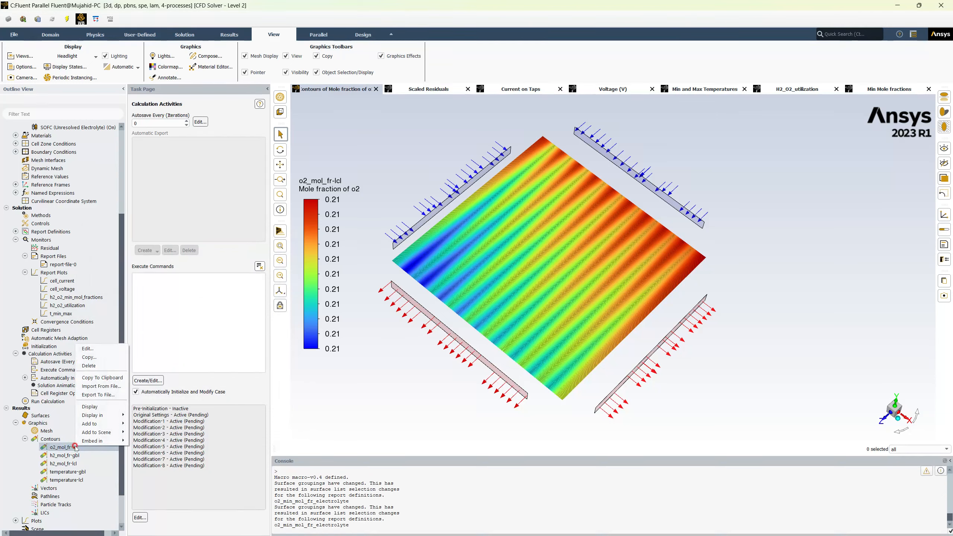
{"action": "left_click", "coordinate": [109, 354]}
{"action": "triple_click", "coordinate": [150, 260]}
{"action": "type", "text": "o"}
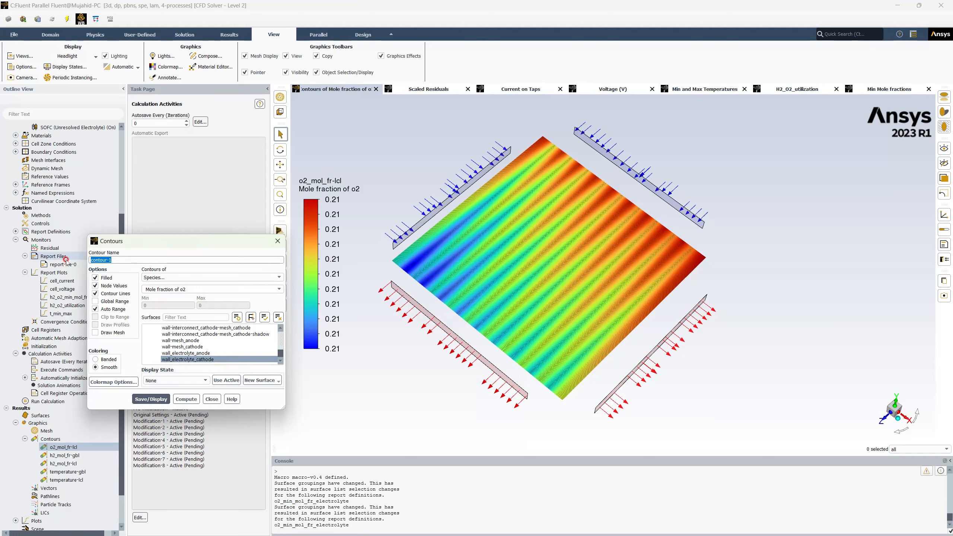
{"action": "type", "text": "2-"}
{"action": "key", "text": "BackSpace"}
{"action": "type", "text": "_mol_fr_"}
{"action": "key", "text": "BackSpace"}
{"action": "type", "text": "-gbl"}
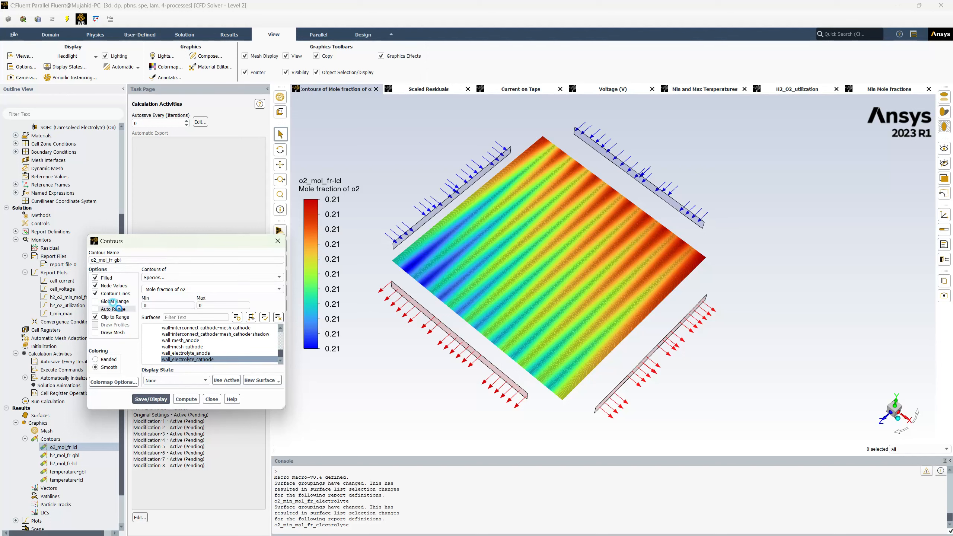
- Turn off auto range for o2_mol_fr-gbl and set the range minimum to 0.08
{"action": "left_click", "coordinate": [124, 309]}
{"action": "type", "text": "0.0"}
{"action": "type", "text": "2"}
{"action": "key", "text": "BackSpace"}
{"action": "type", "text": "8"}
{"action": "key", "text": "Return"}
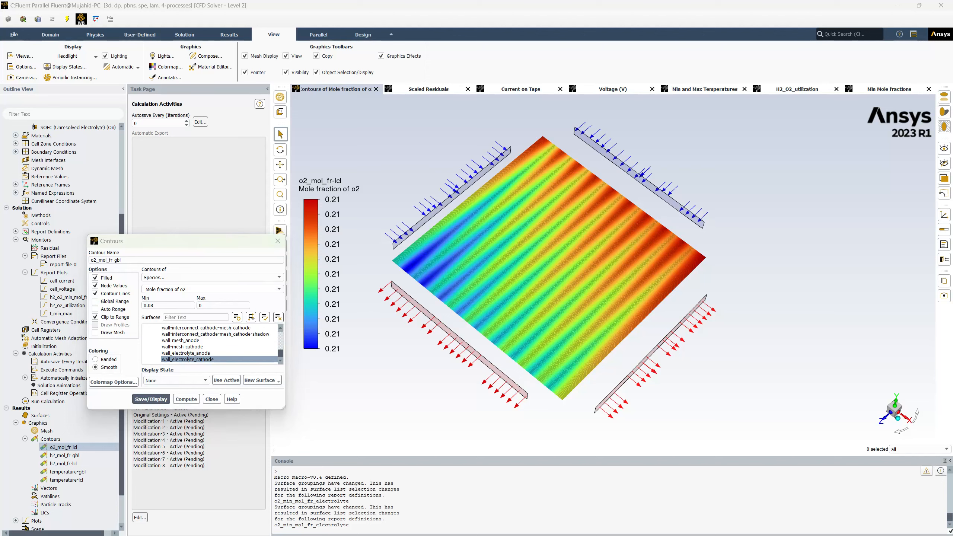
- Check the scale in the reference image o2_lcl_0015.jpeg again and set the o2_mol_fr-gbl range maximum to 0.21
{"action": "key", "text": "alt+Tab"}
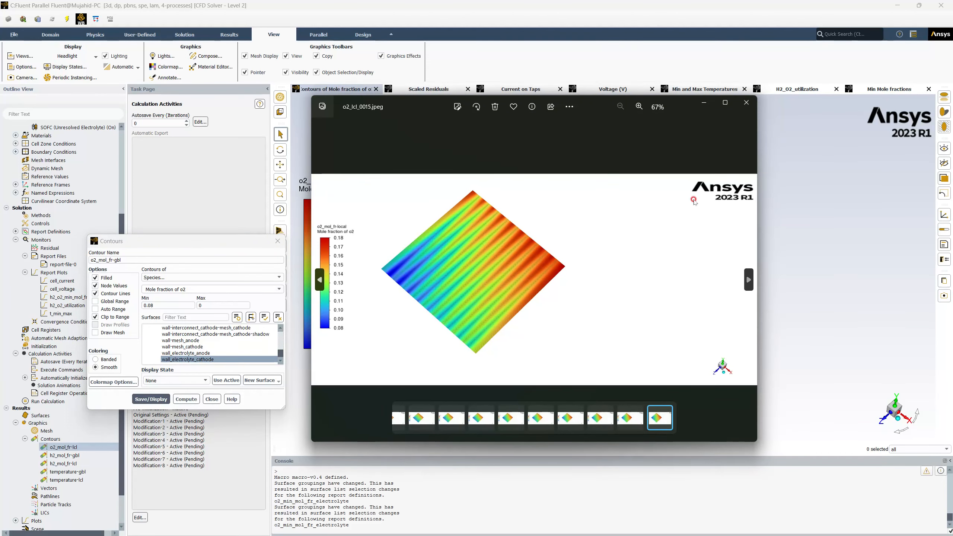
{"action": "left_click", "coordinate": [746, 102]}
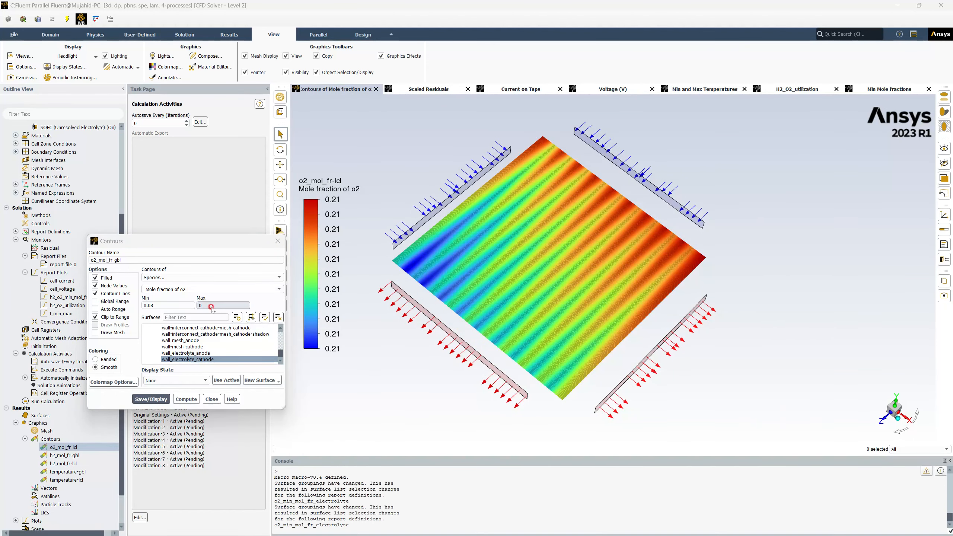
{"action": "left_click", "coordinate": [193, 305]}
{"action": "type", "text": "0.21"}
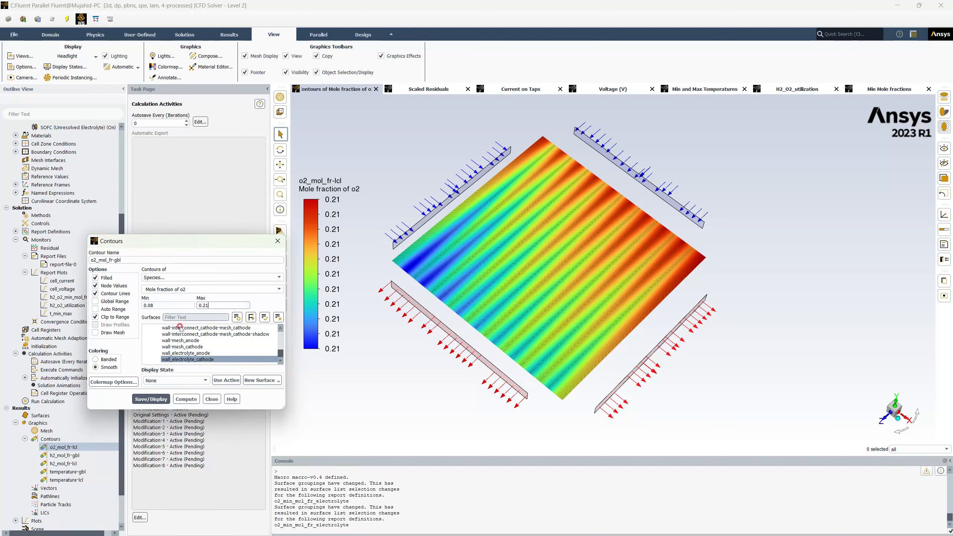
- Turn on mesh drawing for o2_mol_fr-gbl with the existing mesh display settings, then save and display the contour and close its settings
{"action": "left_click", "coordinate": [163, 399]}
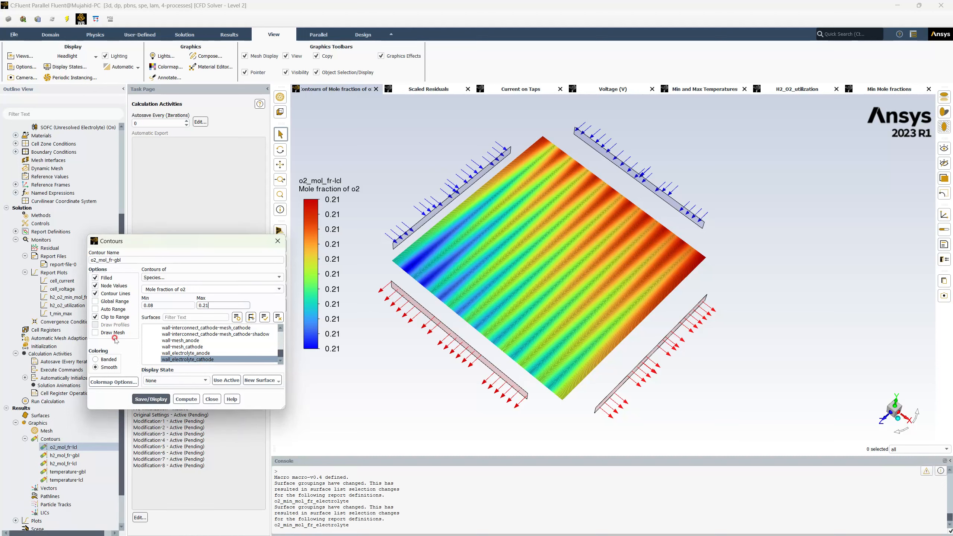
{"action": "left_click", "coordinate": [95, 332]}
{"action": "left_click", "coordinate": [255, 381]}
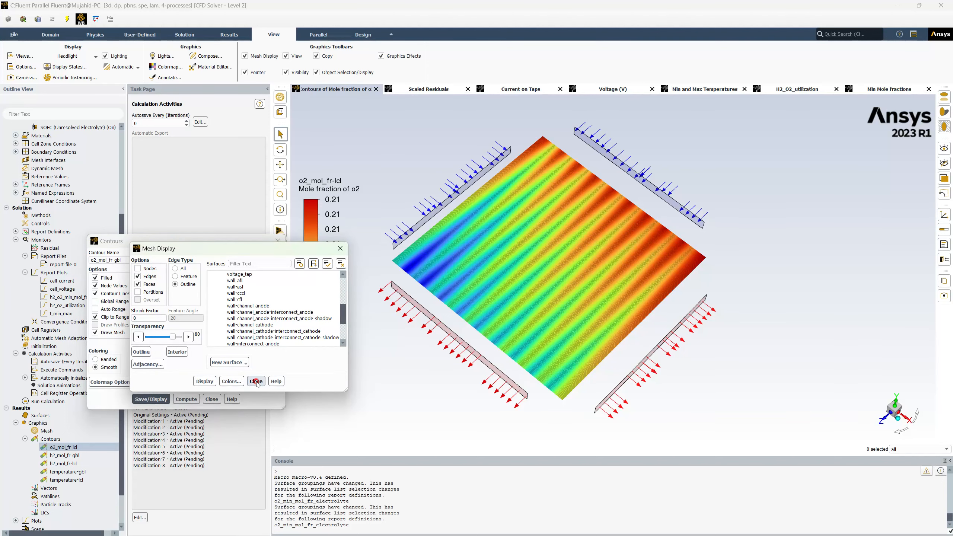
{"action": "left_click", "coordinate": [151, 398]}
{"action": "left_click", "coordinate": [447, 345]}
{"action": "left_click", "coordinate": [643, 206]}
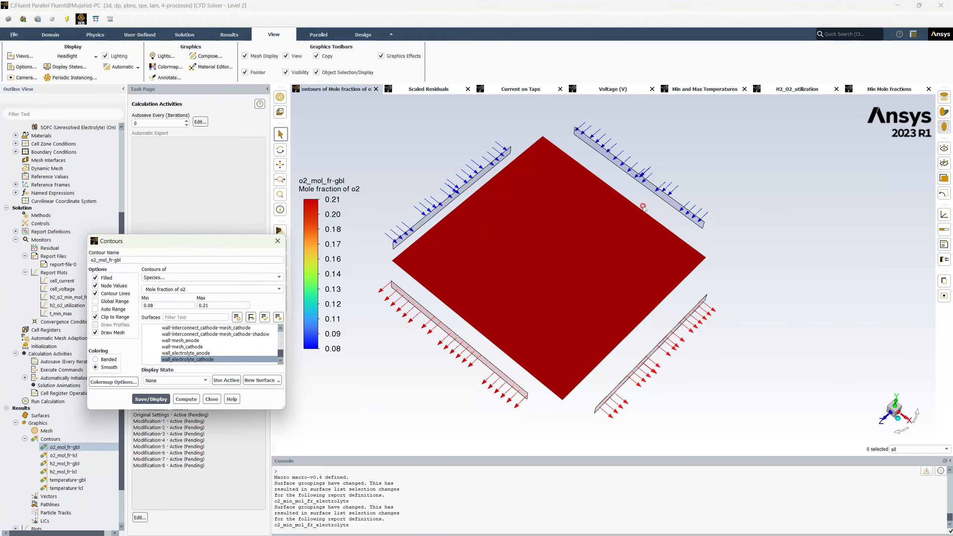
{"action": "left_click", "coordinate": [212, 398]}
{"action": "left_click", "coordinate": [85, 448]}
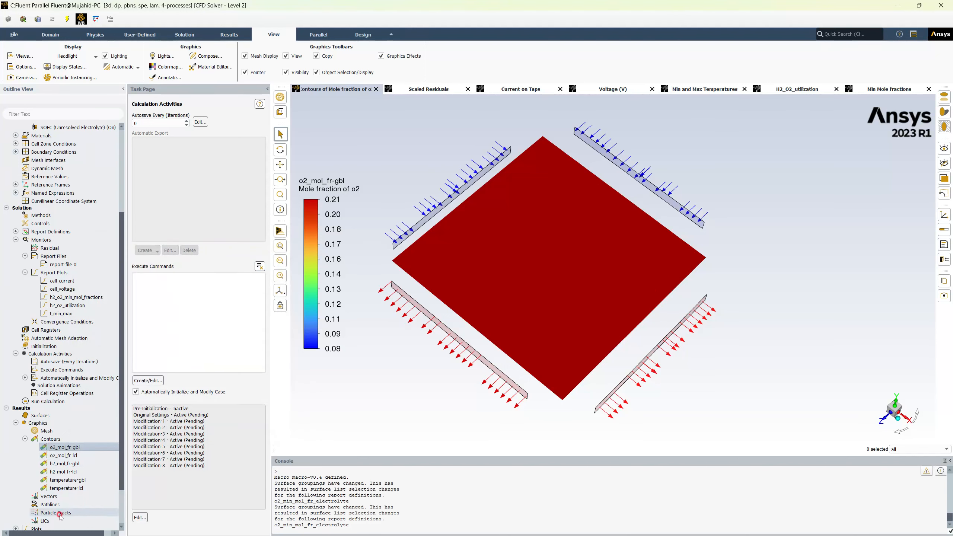
{"action": "left_click", "coordinate": [62, 437]}
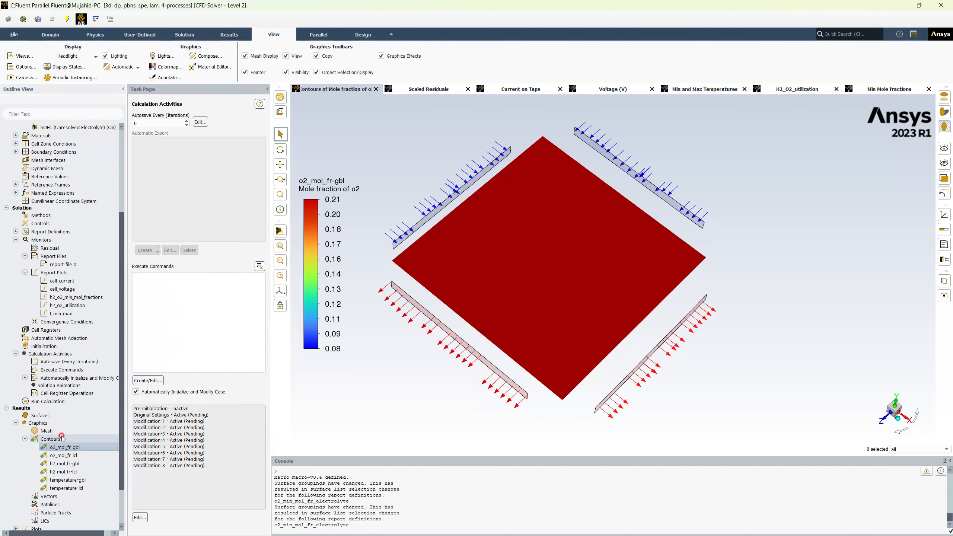
{"action": "left_click", "coordinate": [69, 465]}
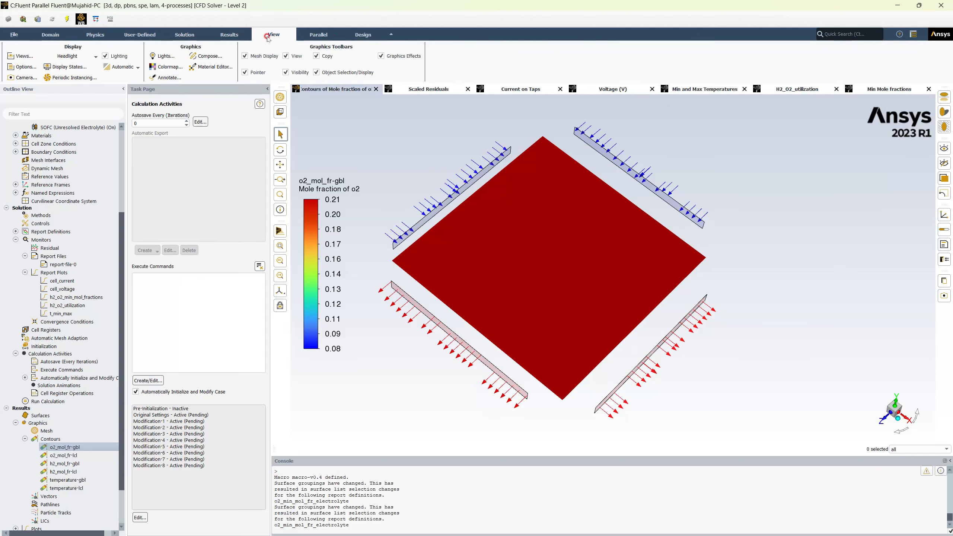
- Create a new solution animation named temp_lcl
{"action": "left_click", "coordinate": [230, 34]}
{"action": "left_click", "coordinate": [187, 34]}
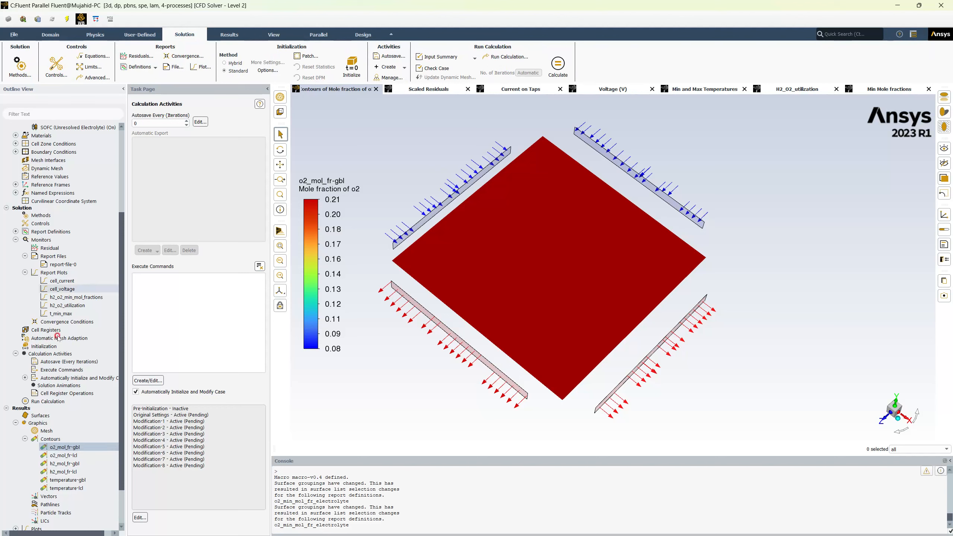
{"action": "left_click", "coordinate": [403, 68]}
{"action": "left_click", "coordinate": [400, 85]}
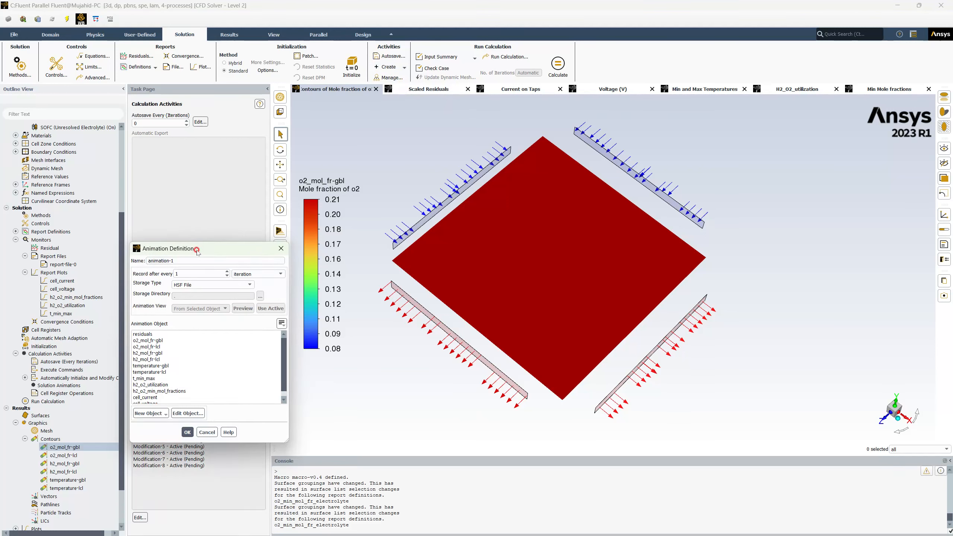
{"action": "left_click_drag", "start_coordinate": [170, 242], "coordinate": [302, 198]}
{"action": "left_click", "coordinate": [347, 196]}
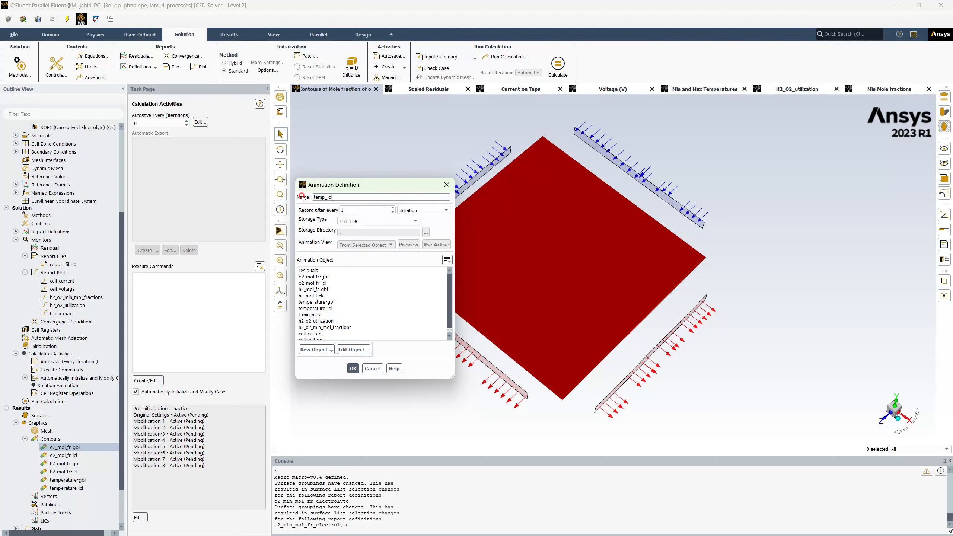
- Set temp_lcl to record the temperature-lcl contour every 50 iterations as JPEG images and save the animation definition
{"action": "left_click_drag", "start_coordinate": [344, 210], "coordinate": [336, 211]}
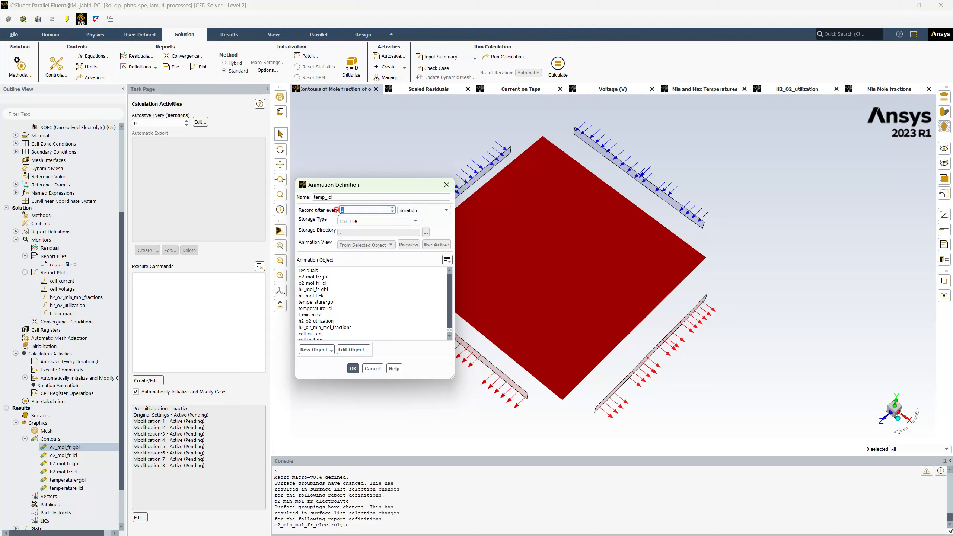
{"action": "left_click", "coordinate": [366, 221]}
{"action": "left_click", "coordinate": [361, 264]}
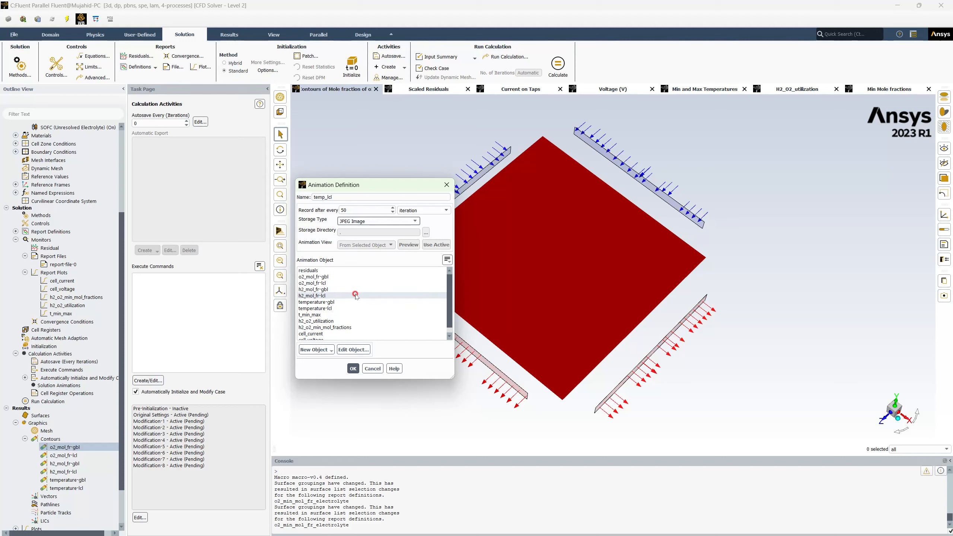
{"action": "scroll", "coordinate": [355, 296], "scroll_direction": "down", "scroll_amount": 1}
{"action": "scroll", "coordinate": [350, 299], "scroll_direction": "up", "scroll_amount": 1}
{"action": "left_click", "coordinate": [343, 309]}
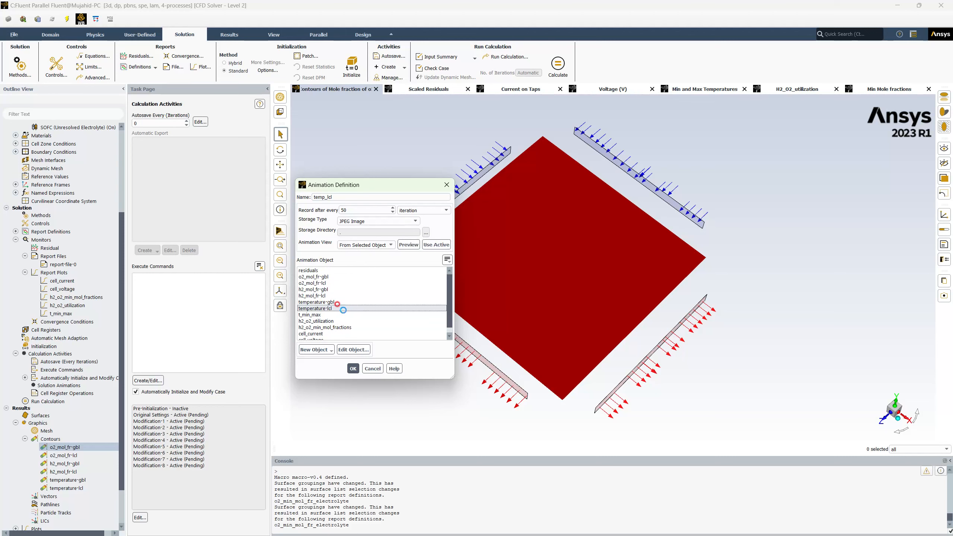
{"action": "left_click", "coordinate": [353, 368]}
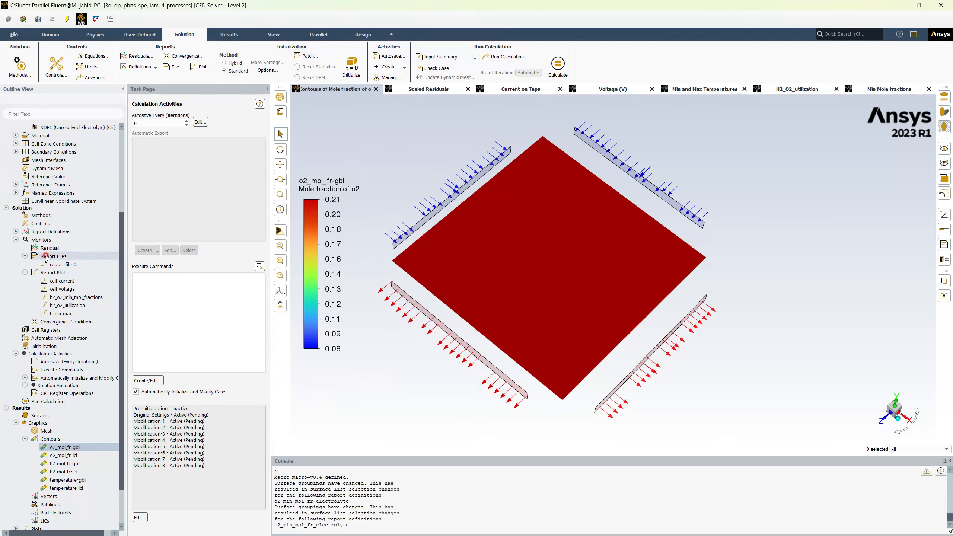
- Expand the solution animations in the outline to check for temp_lcl, and look through the automatic case modifications
{"action": "scroll", "coordinate": [45, 257], "scroll_direction": "down", "scroll_amount": 2}
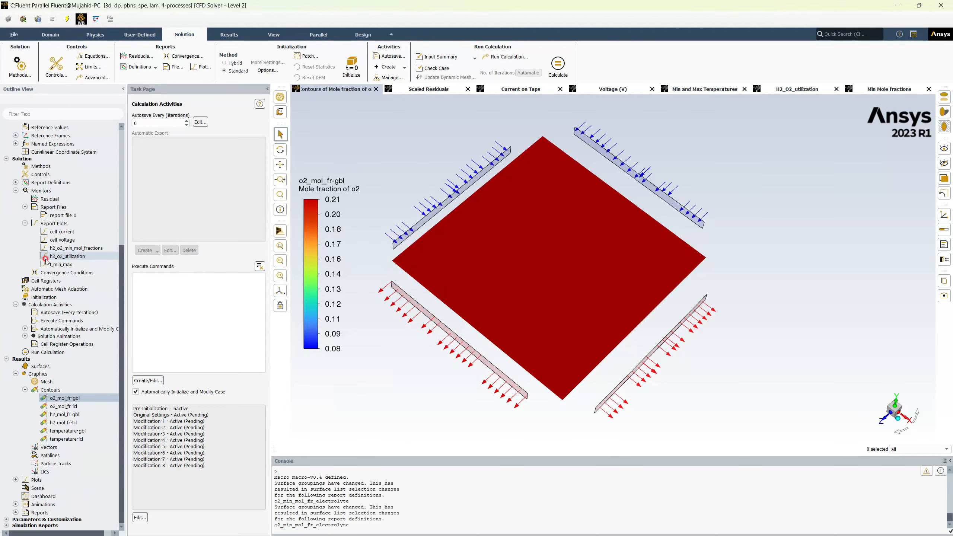
{"action": "left_click", "coordinate": [23, 337]}
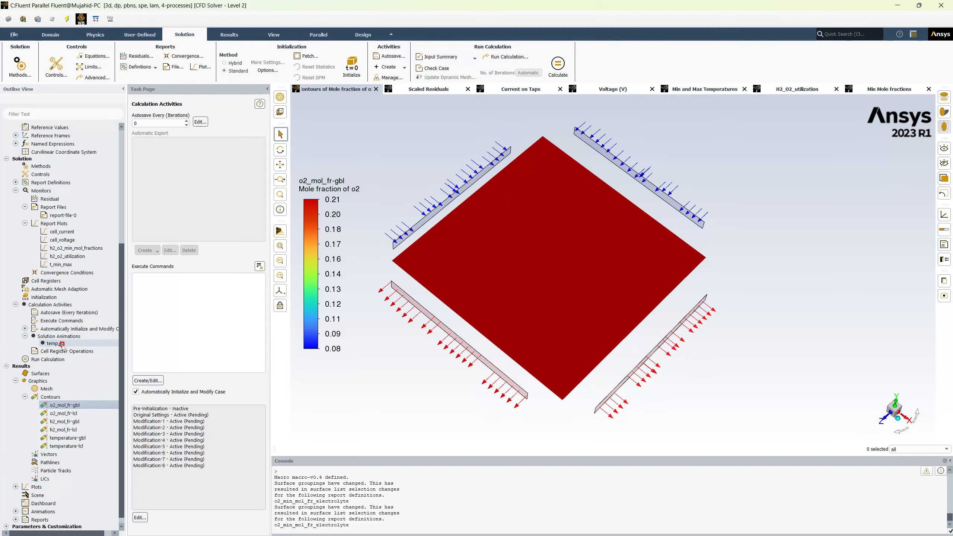
{"action": "left_click", "coordinate": [24, 329]}
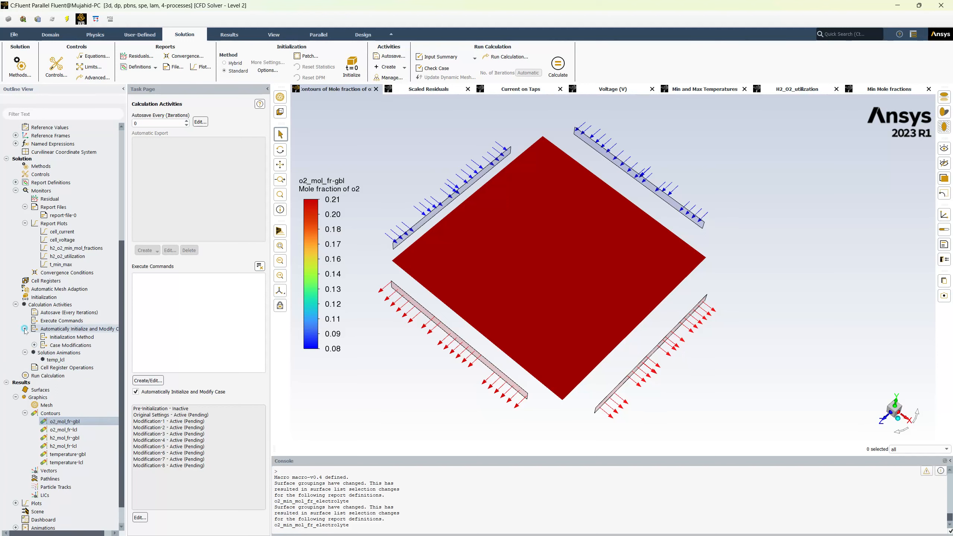
{"action": "left_click", "coordinate": [36, 345]}
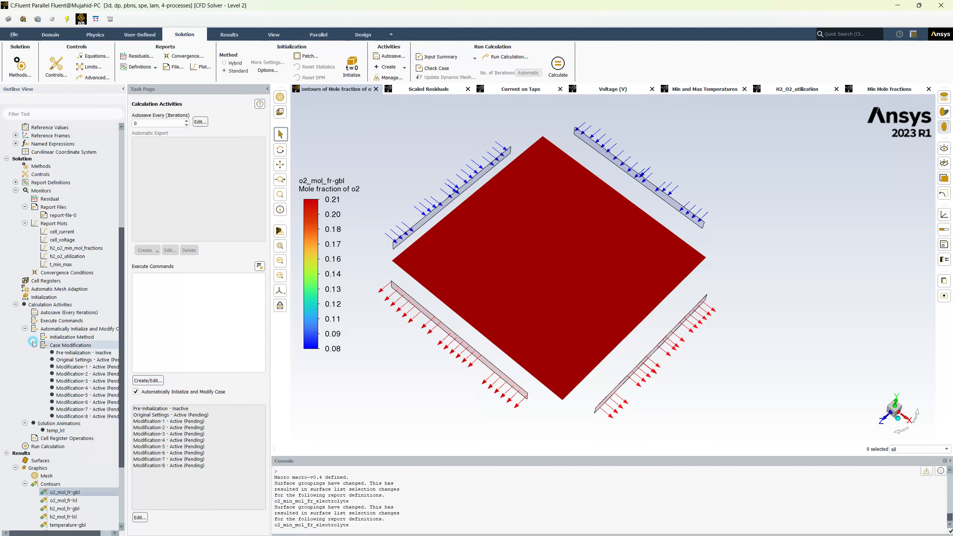
{"action": "left_click", "coordinate": [31, 344]}
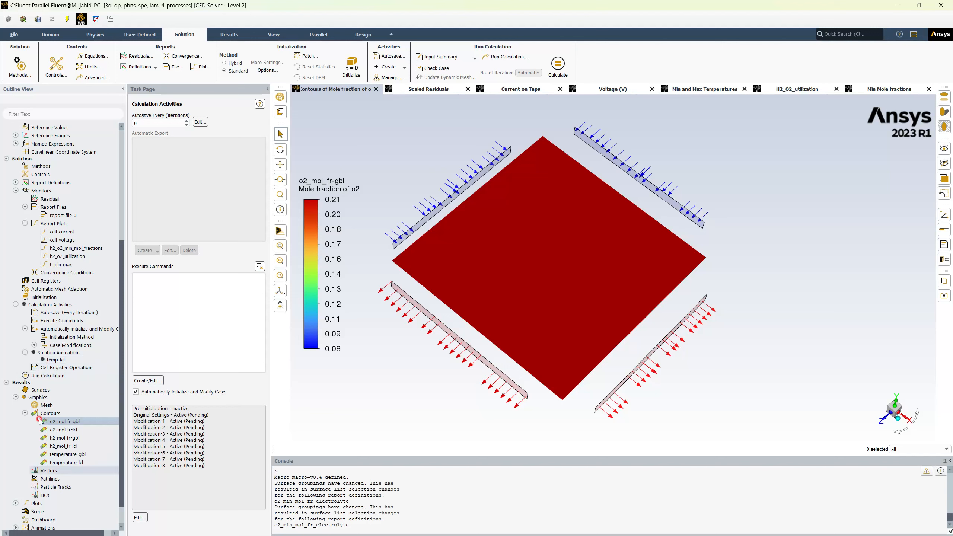
- Create a solution animation named temp_gbl that records every 50 iterations as JPEG images
{"action": "left_click", "coordinate": [403, 67]}
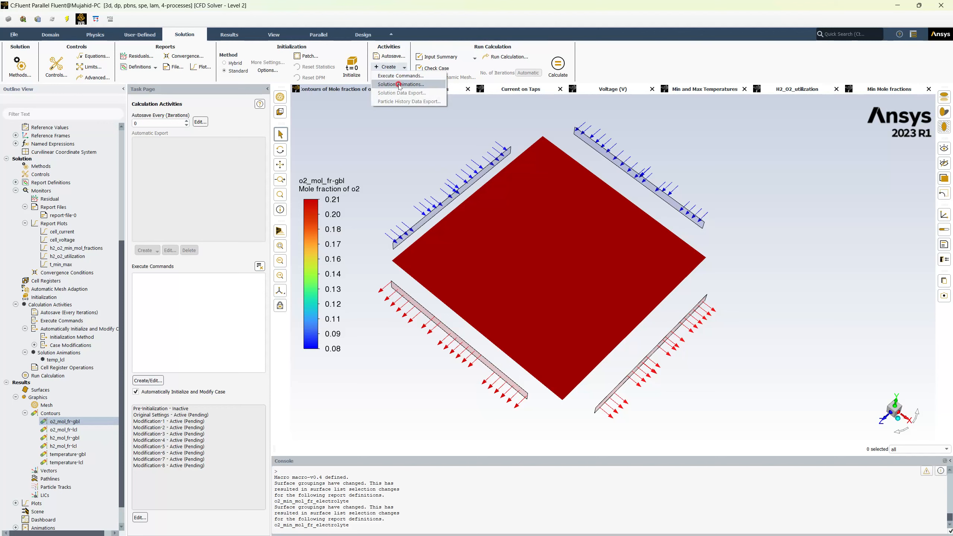
{"action": "left_click", "coordinate": [399, 84]}
{"action": "left_click_drag", "start_coordinate": [342, 198], "coordinate": [296, 197]}
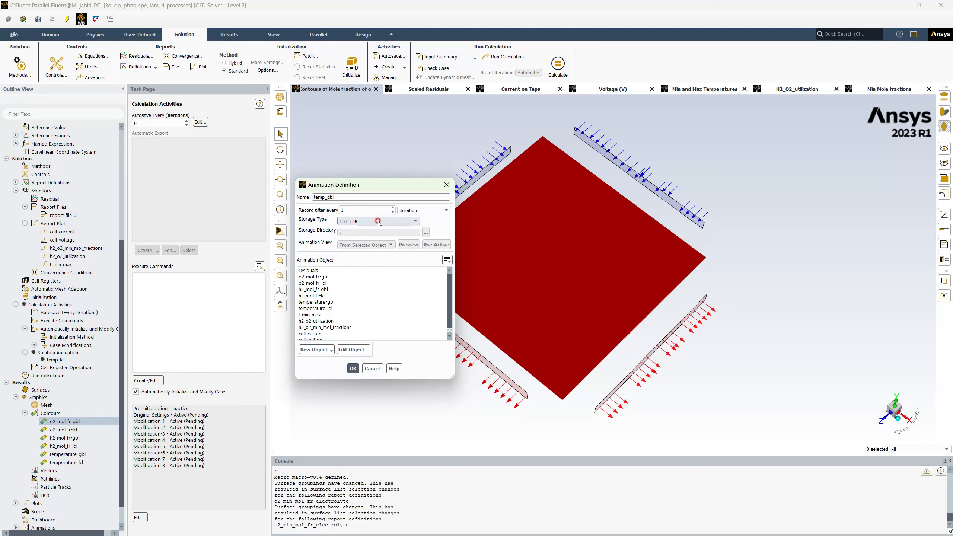
{"action": "key", "text": "Tab"}
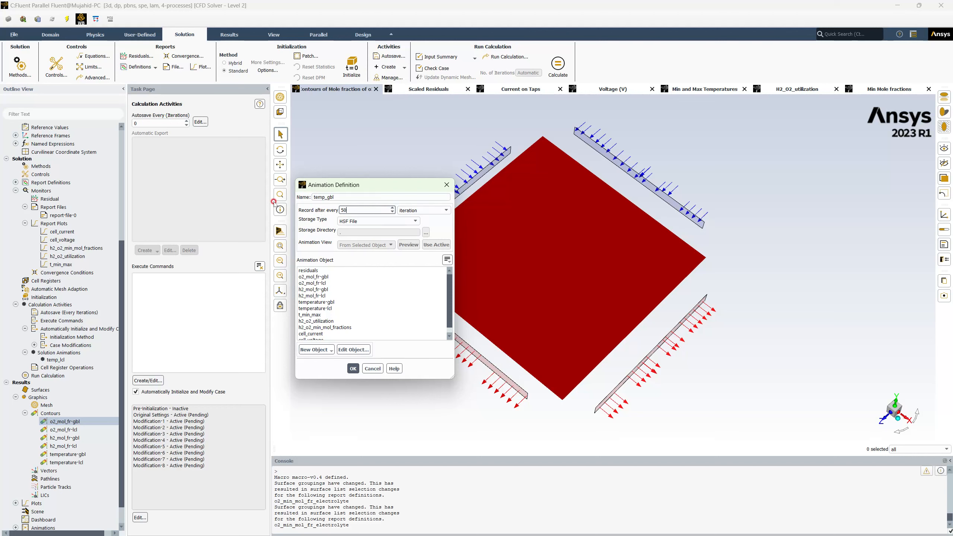
{"action": "left_click", "coordinate": [363, 221]}
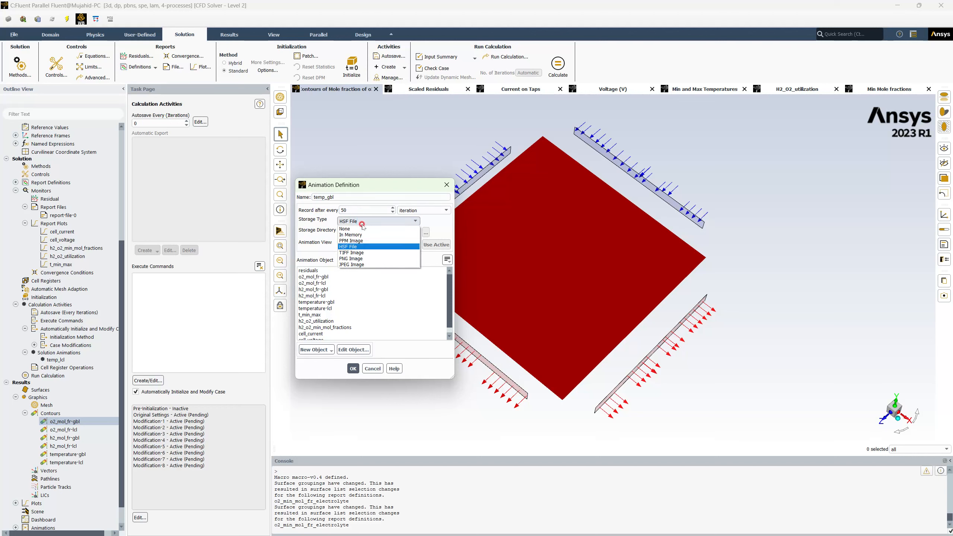
{"action": "left_click", "coordinate": [366, 265]}
- Dismiss the desktop notification, choose the temperature-gbl contour as the temp_gbl animation object and save the definition
{"action": "left_click", "coordinate": [939, 474]}
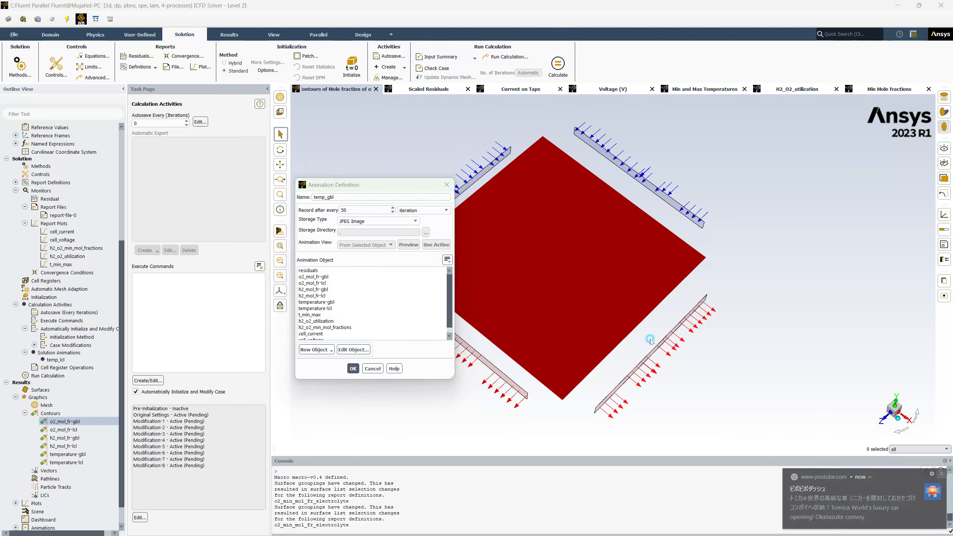
{"action": "left_click", "coordinate": [333, 246]}
{"action": "left_click", "coordinate": [346, 289]}
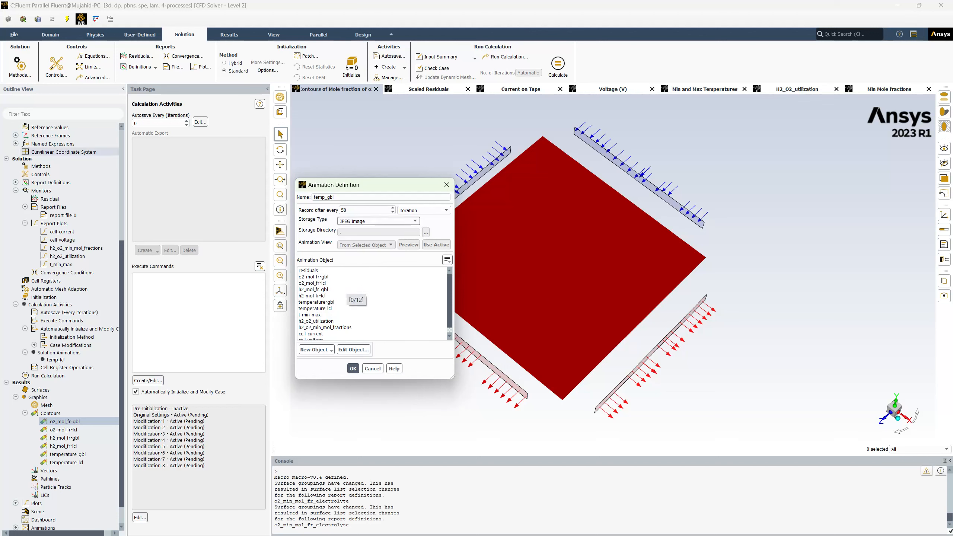
{"action": "left_click", "coordinate": [334, 302]}
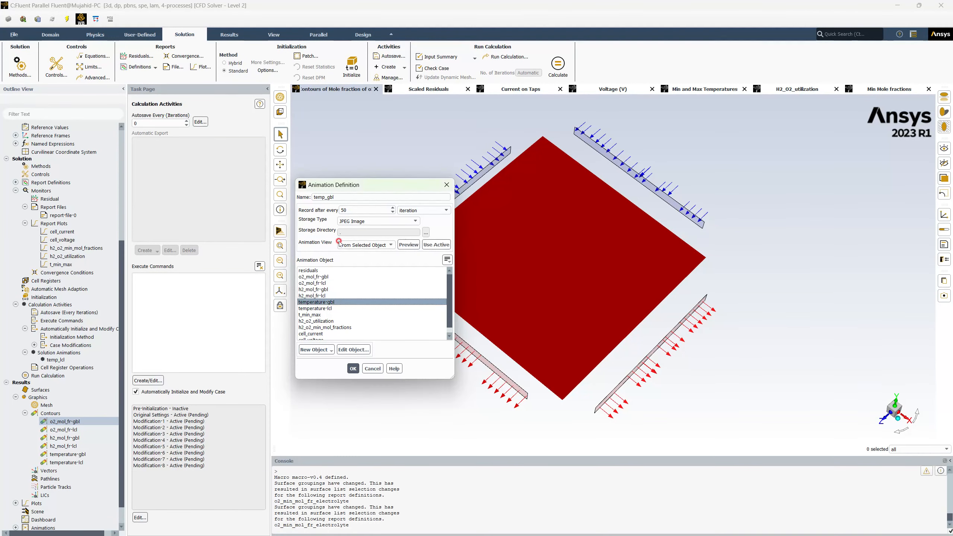
{"action": "left_click", "coordinate": [353, 368]}
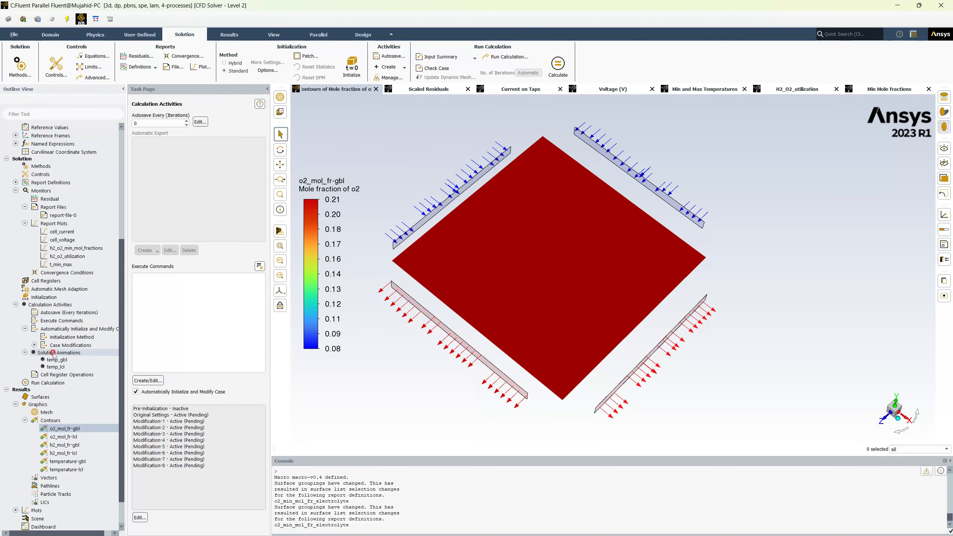
- Create the solution animation h2_mol-lcl, recording the h2_mol_fr-lcl contour every 50 iterations as JPEG images
{"action": "left_click", "coordinate": [399, 68]}
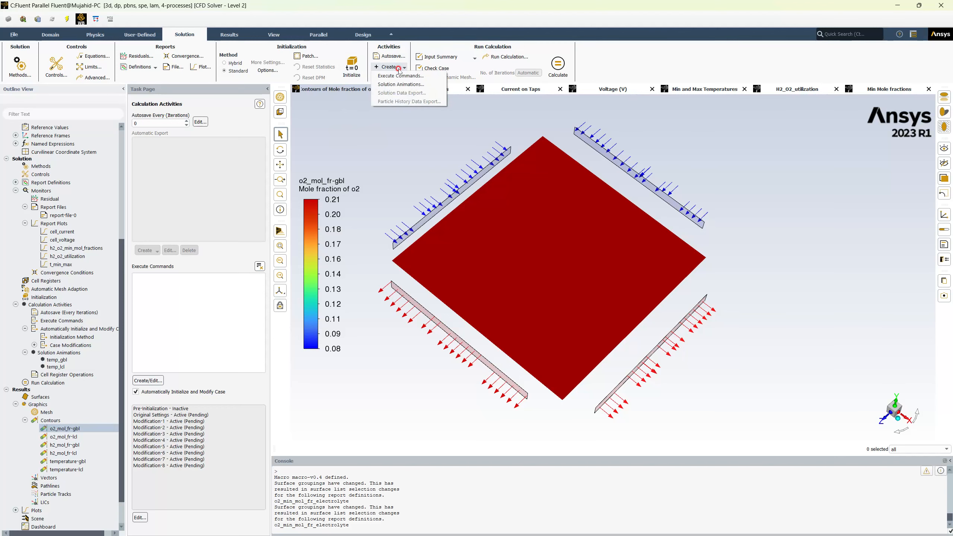
{"action": "left_click", "coordinate": [401, 84]}
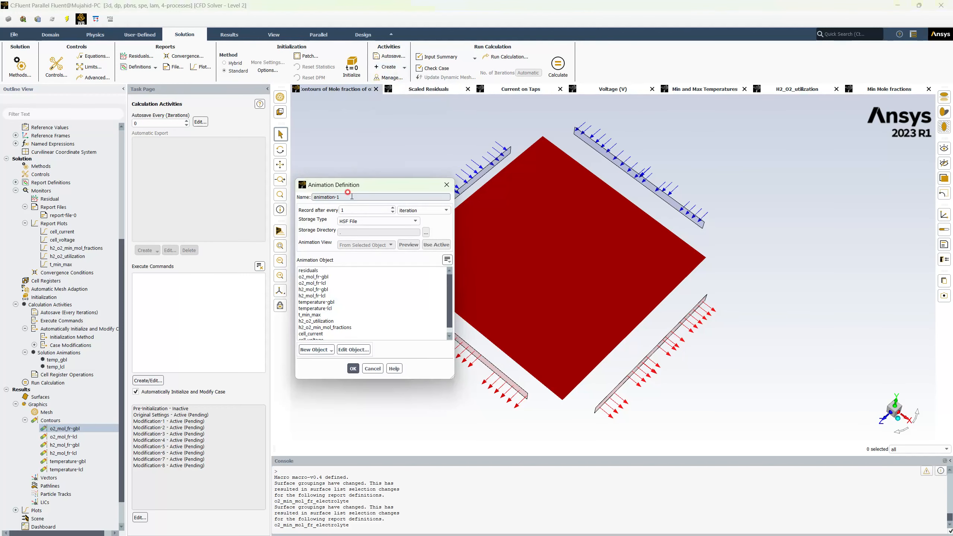
{"action": "left_click_drag", "start_coordinate": [352, 197], "coordinate": [296, 196]}
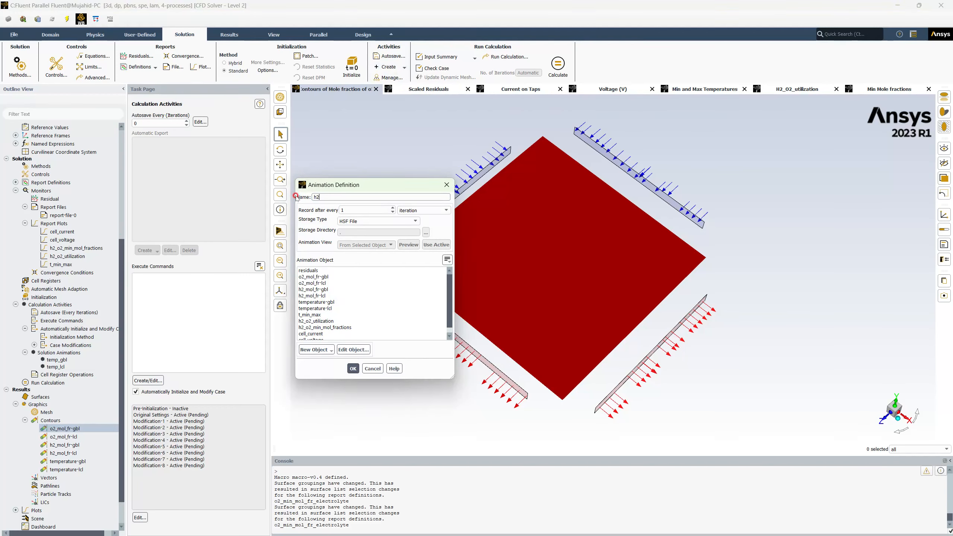
{"action": "type", "text": "h2_mol-lcl"}
{"action": "left_click", "coordinate": [349, 295]}
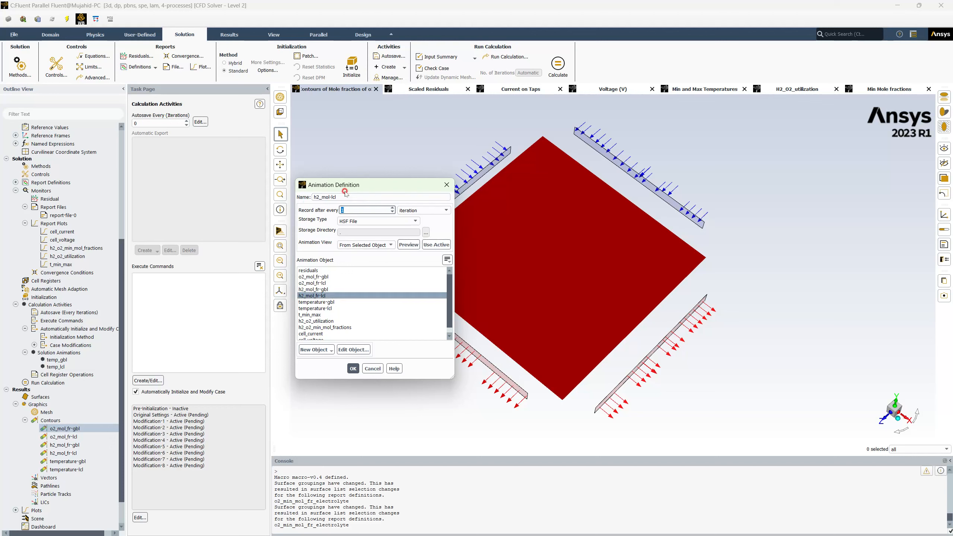
{"action": "left_click", "coordinate": [377, 221]}
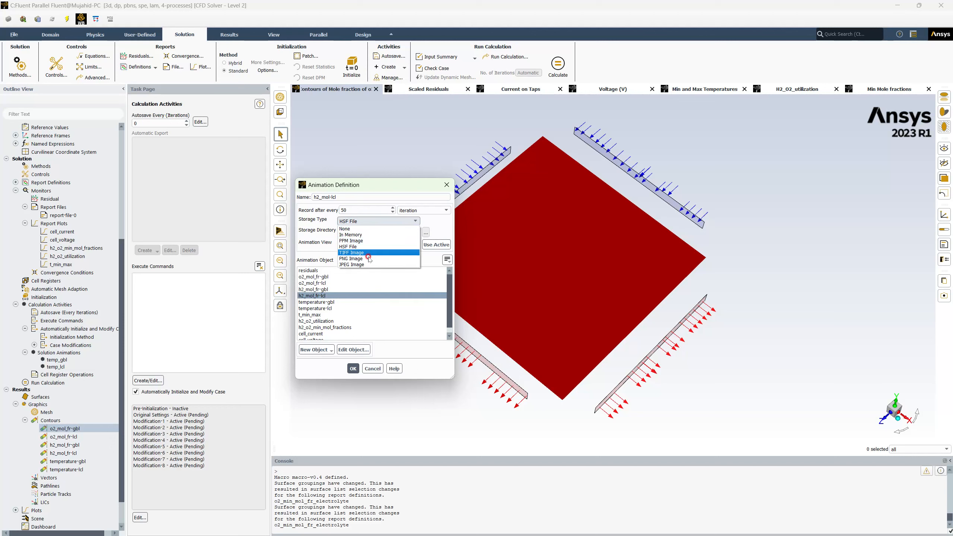
{"action": "left_click", "coordinate": [369, 265]}
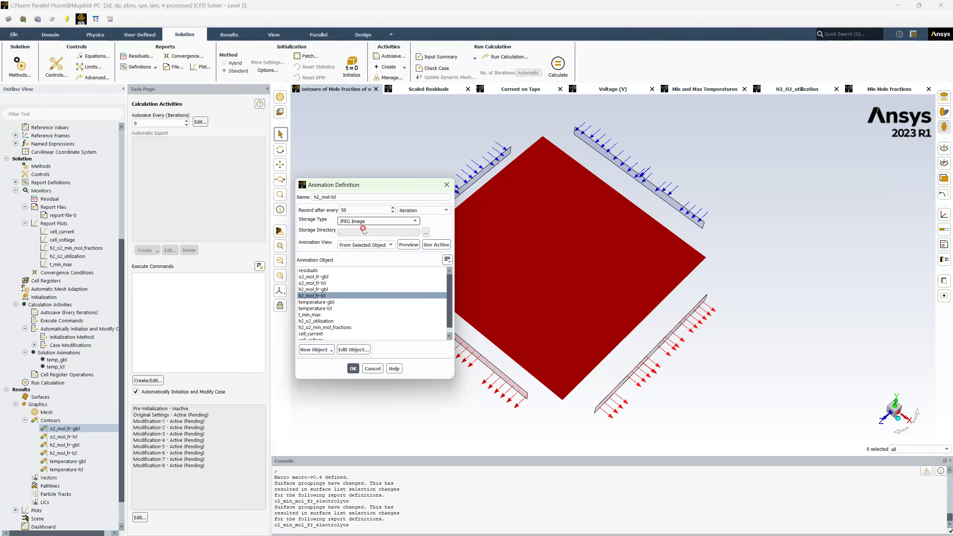
{"action": "left_click", "coordinate": [353, 367]}
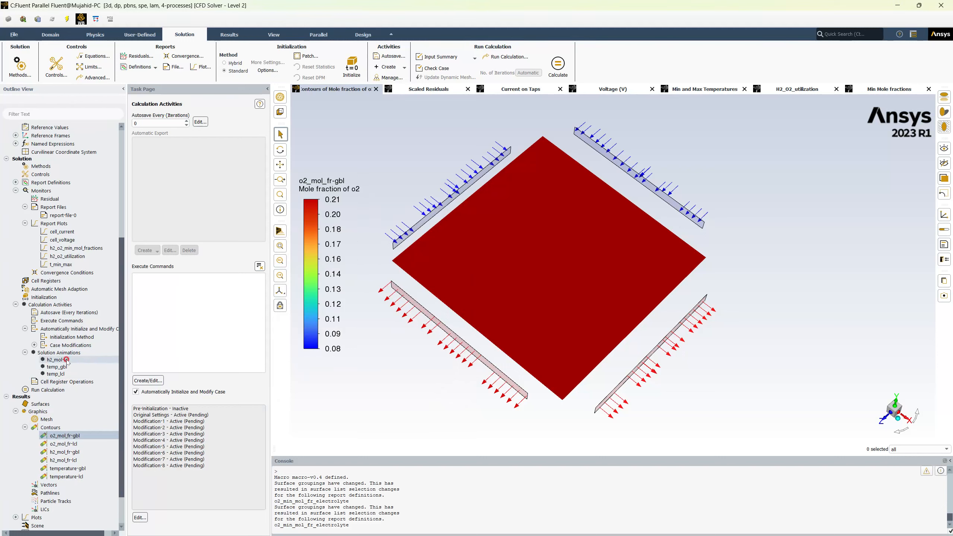
- Create the solution animation h2_mol-gbl, recording the h2_mol_fr-gbl contour every 50 iterations as JPEG images
{"action": "left_click", "coordinate": [403, 67]}
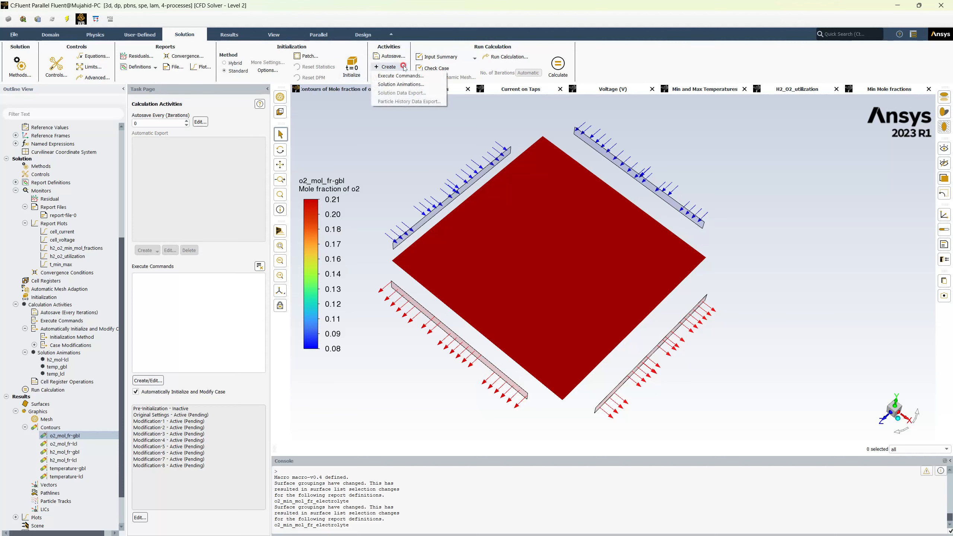
{"action": "left_click", "coordinate": [401, 84]}
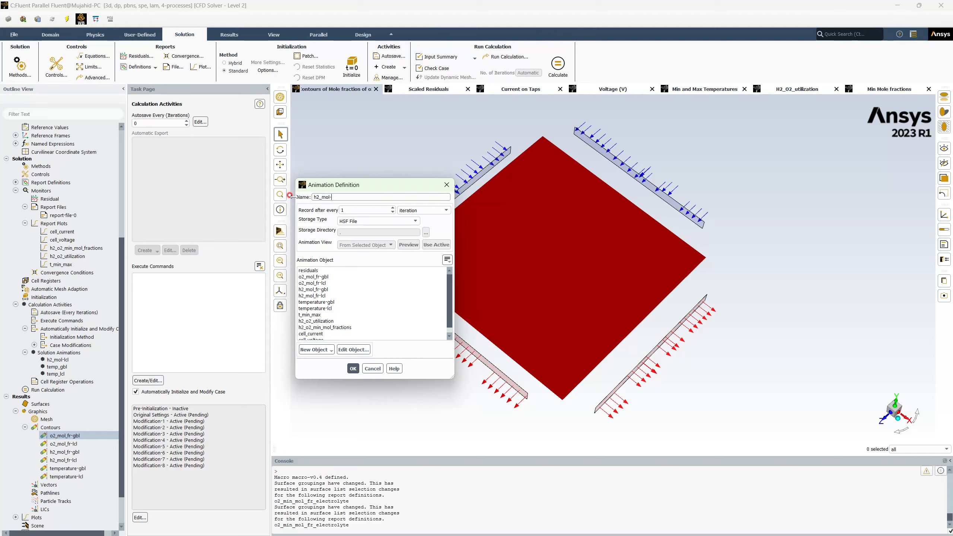
{"action": "type", "text": "h2_mol-gbl"}
{"action": "key", "text": "Tab"}
{"action": "left_click", "coordinate": [338, 289]}
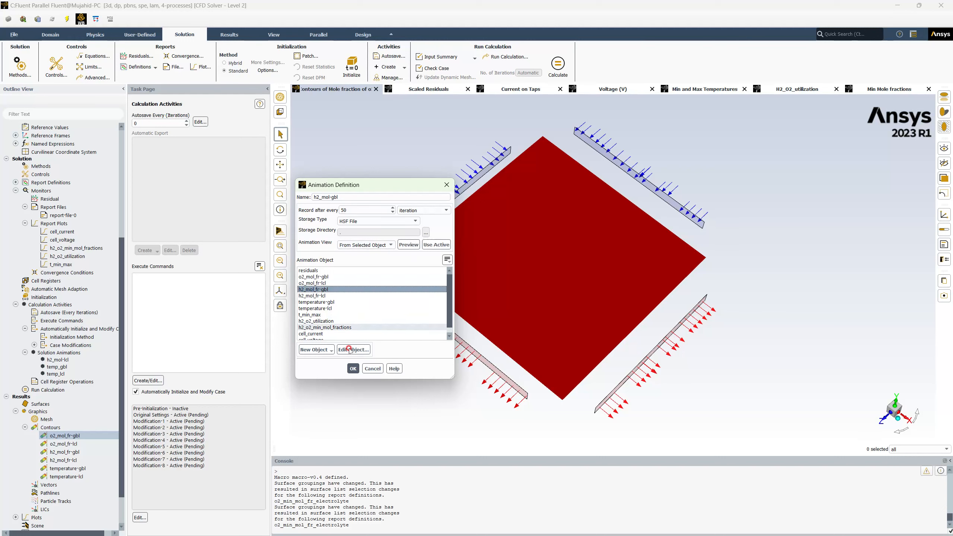
{"action": "left_click", "coordinate": [353, 369]}
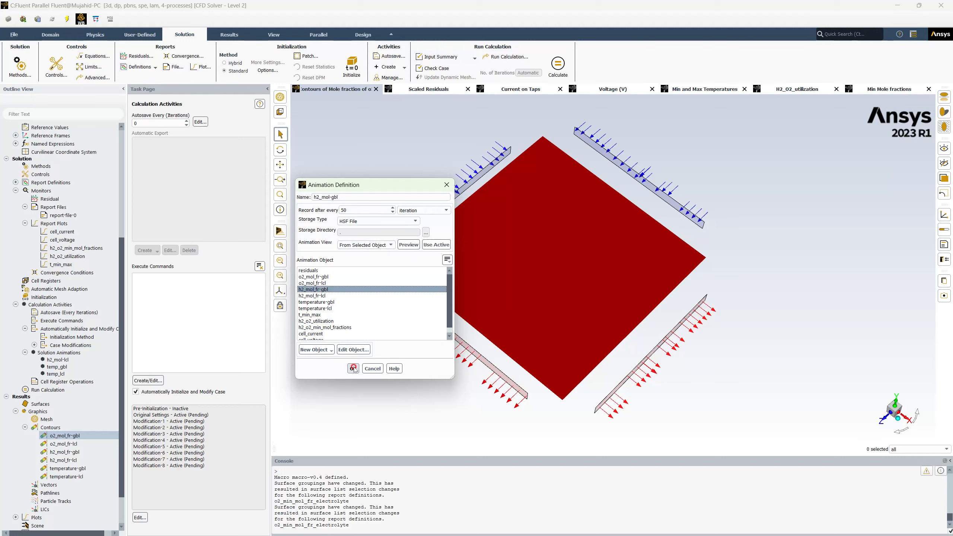
{"action": "left_click", "coordinate": [375, 220]}
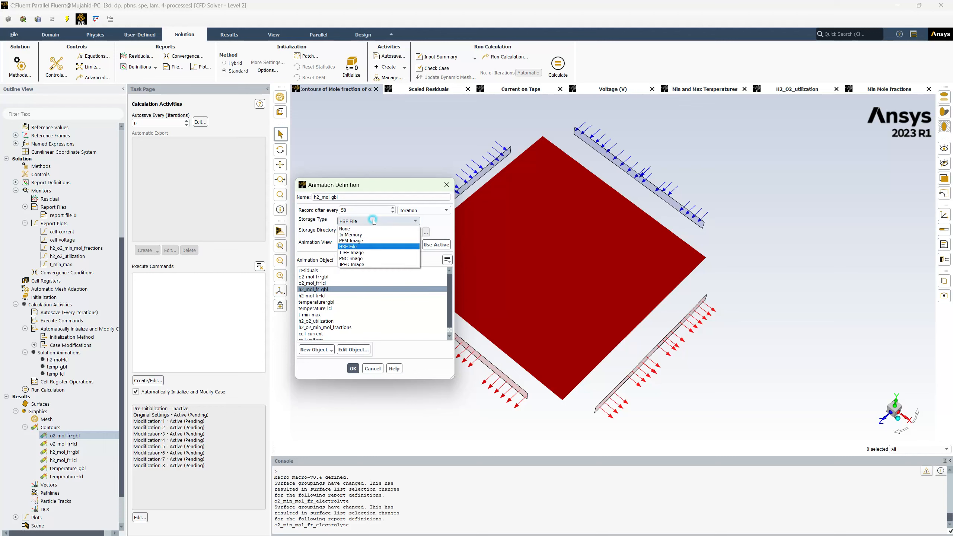
{"action": "left_click", "coordinate": [362, 265]}
{"action": "left_click", "coordinate": [355, 365]}
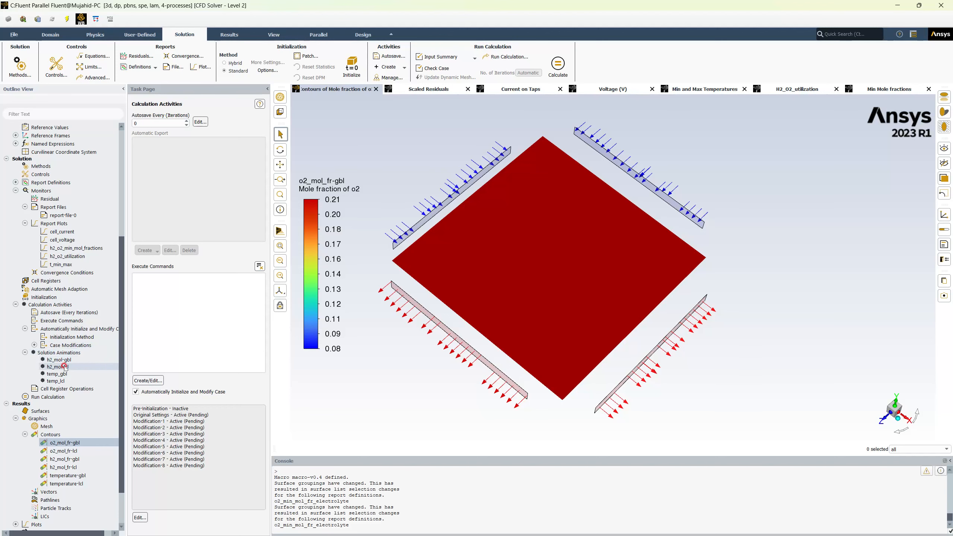
- Create the solution animation o2_mol-lcl, recording the o2_mol_fr-lcl contour every 50 iterations as JPEG images
{"action": "left_click", "coordinate": [388, 66]}
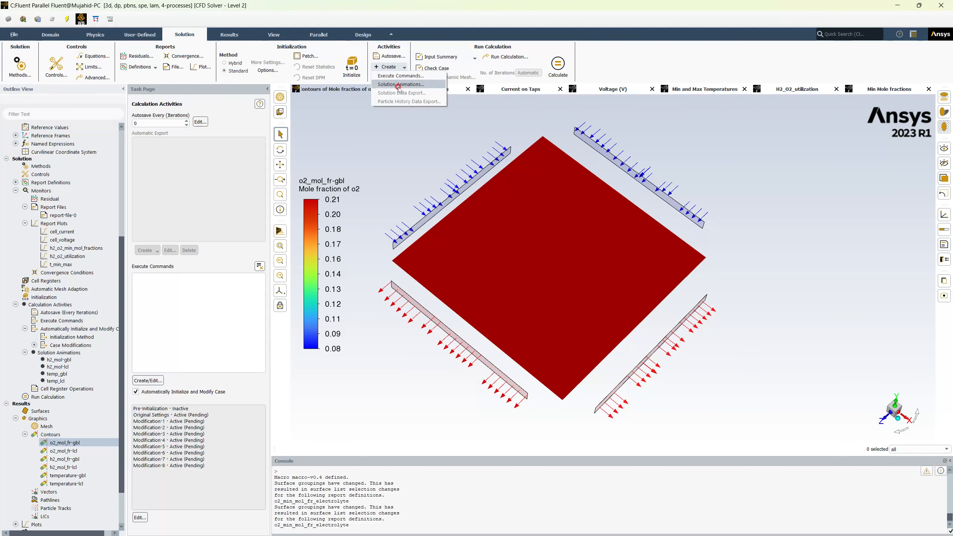
{"action": "left_click", "coordinate": [400, 84]}
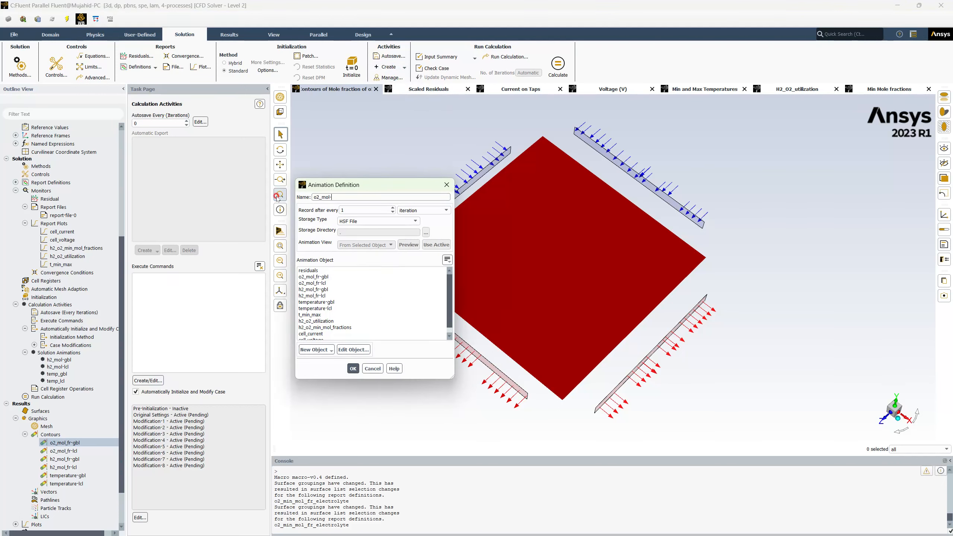
{"action": "type", "text": "o2_mol-lcl"}
{"action": "double_click", "coordinate": [342, 211]}
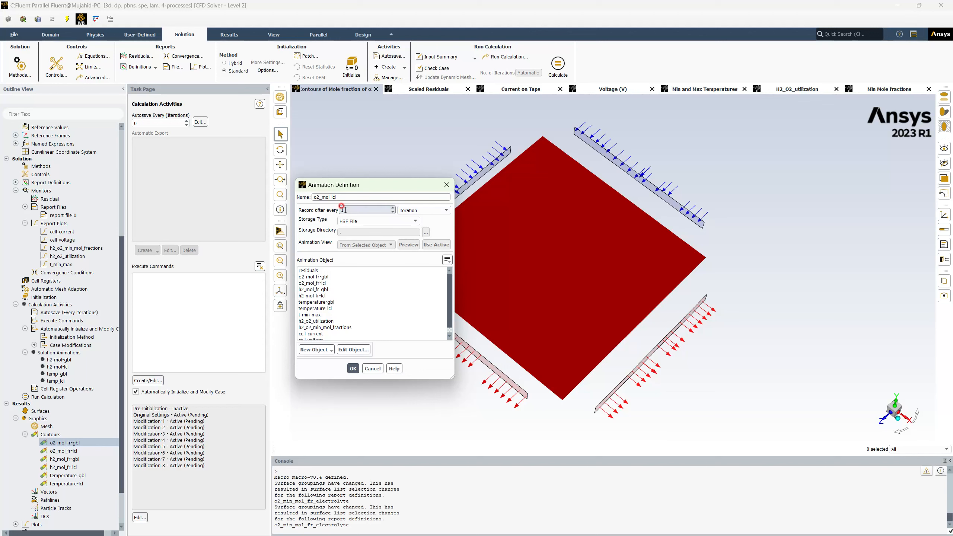
{"action": "type", "text": "50"}
{"action": "left_click", "coordinate": [399, 234]}
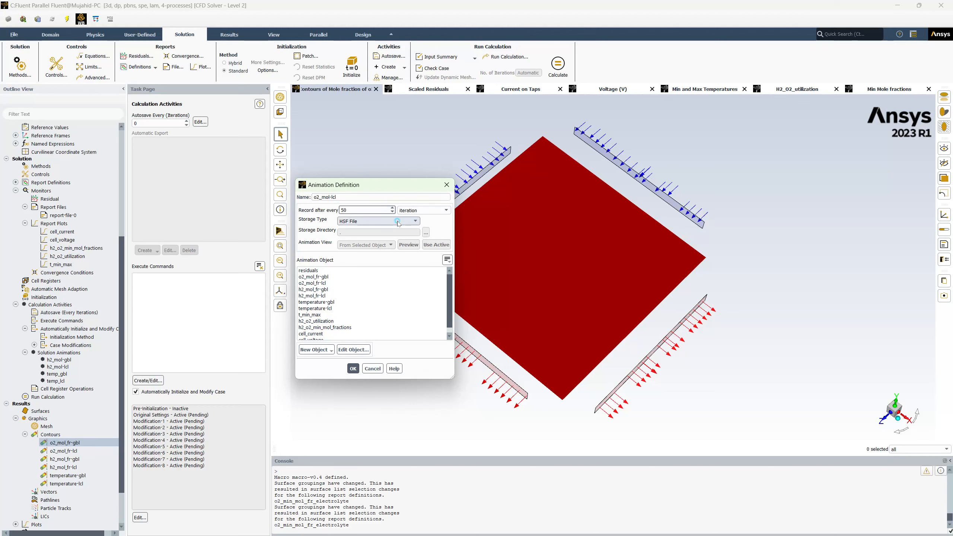
{"action": "left_click", "coordinate": [377, 221]}
{"action": "left_click", "coordinate": [375, 258]}
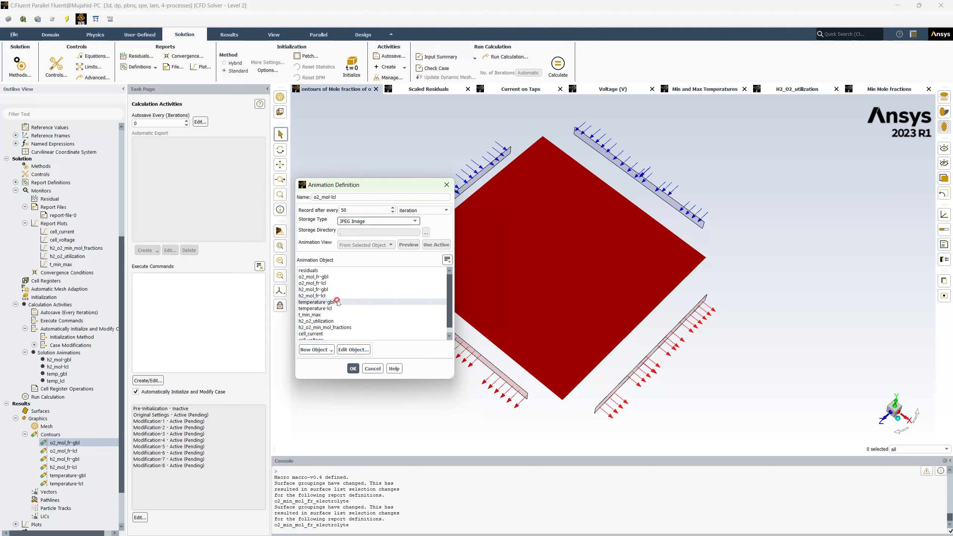
{"action": "left_click", "coordinate": [330, 283]}
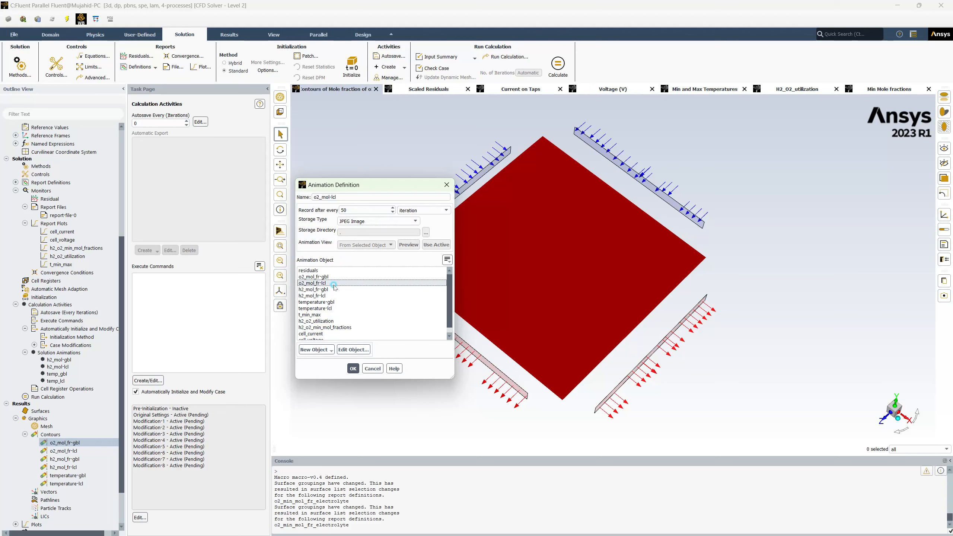
{"action": "left_click", "coordinate": [354, 368]}
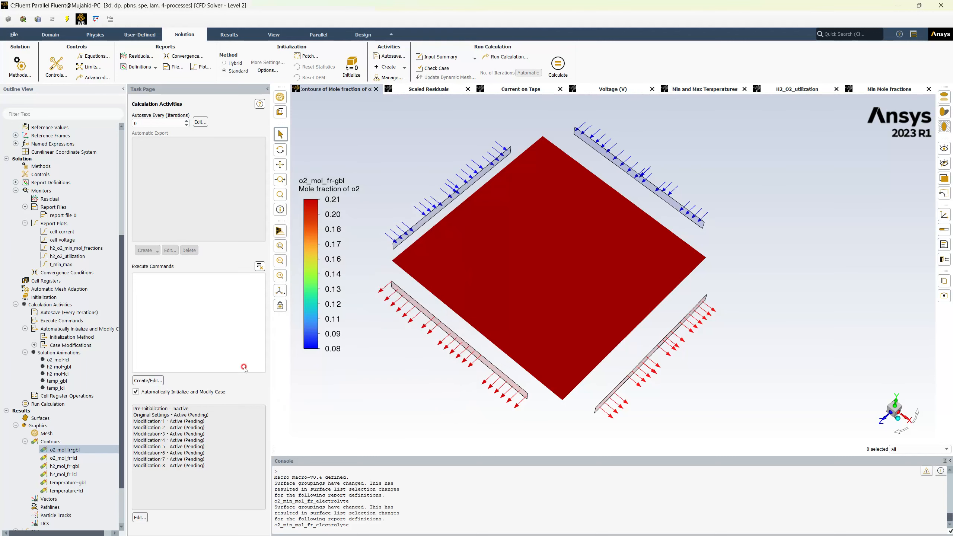
- Create the solution animation o2_mol-gbl, recording the o2_mol_fr-gbl contour every 50 iterations as JPEG images
{"action": "left_click", "coordinate": [386, 66]}
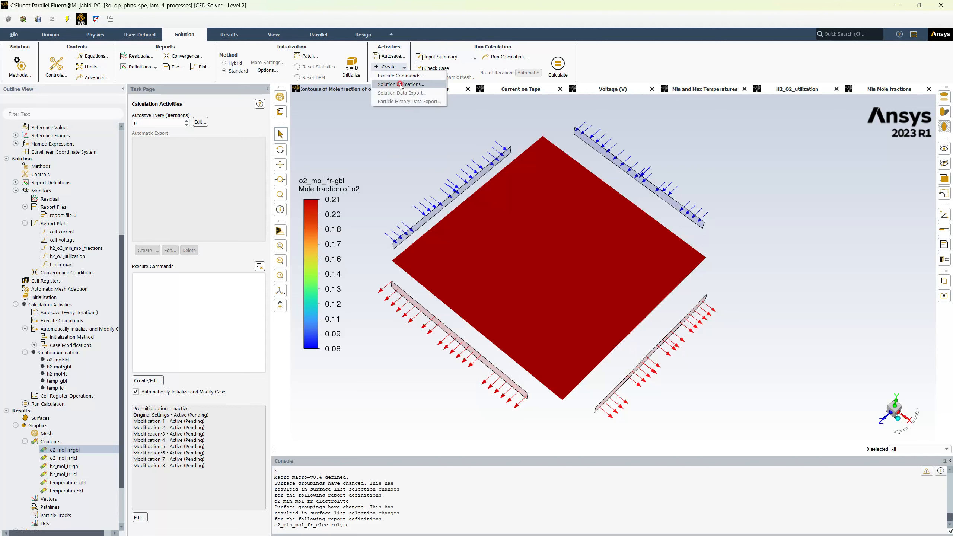
{"action": "left_click", "coordinate": [375, 100]}
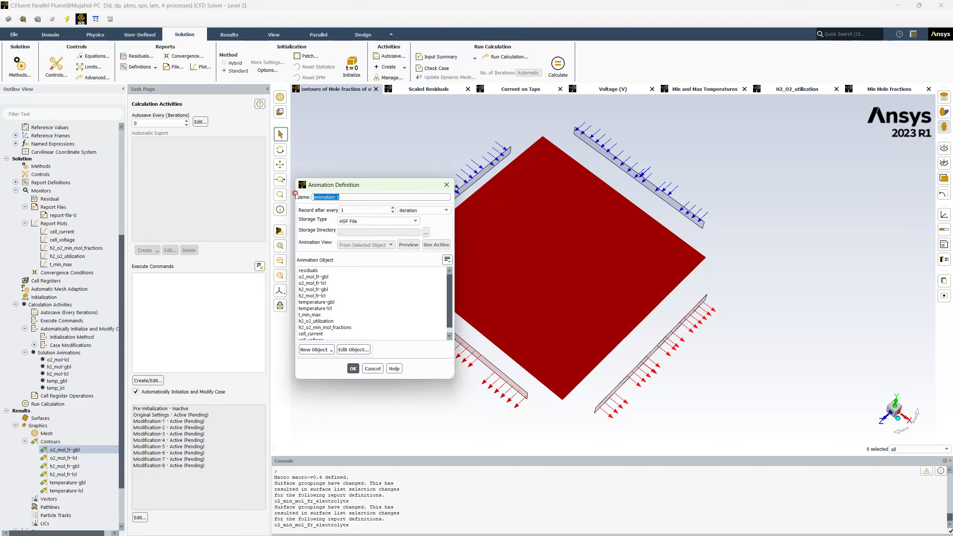
{"action": "type", "text": "o2_mol-gbl"}
{"action": "key", "text": "Tab"}
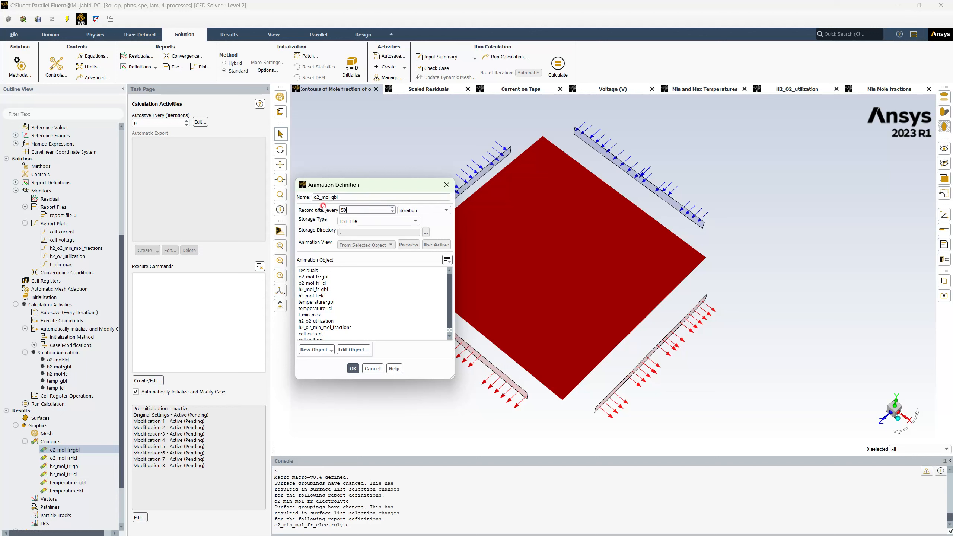
{"action": "left_click", "coordinate": [354, 221]}
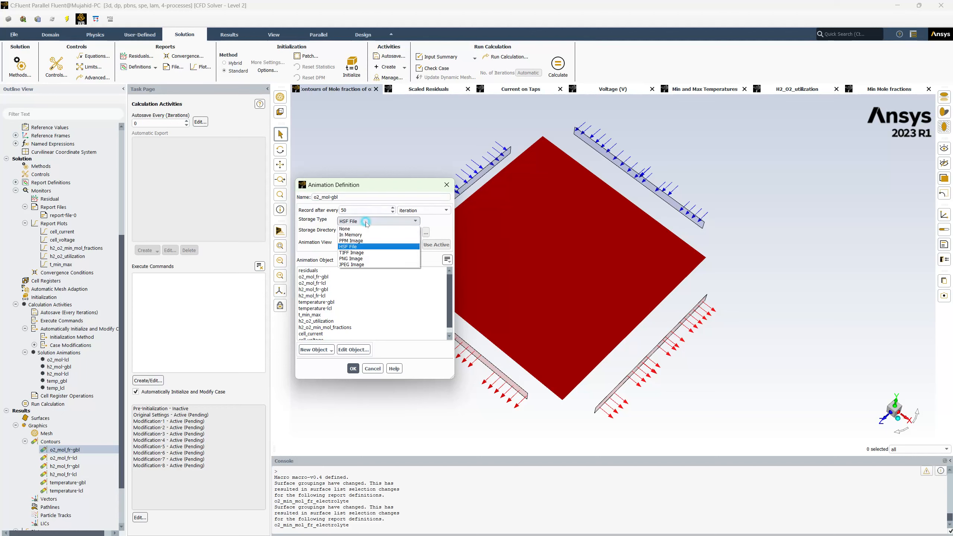
{"action": "left_click", "coordinate": [365, 263]}
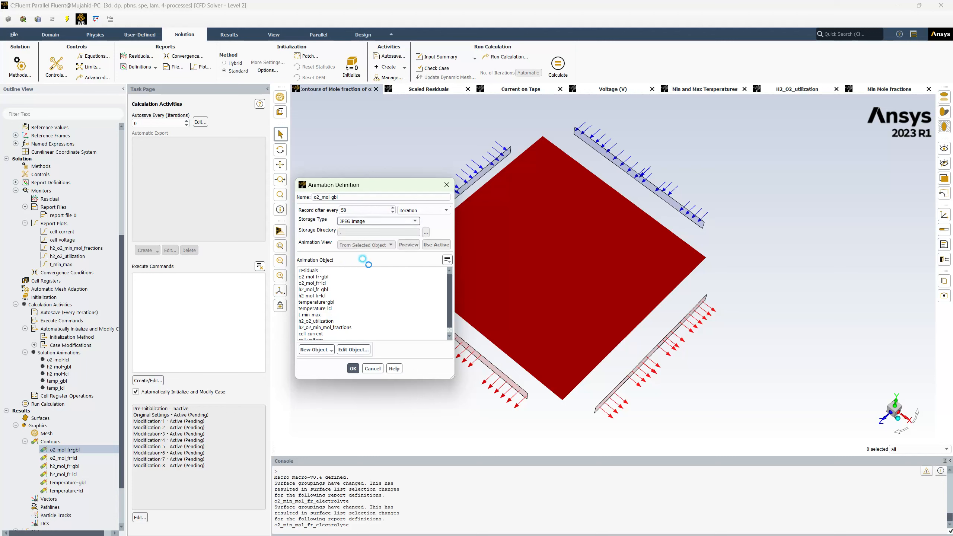
{"action": "left_click", "coordinate": [344, 277]}
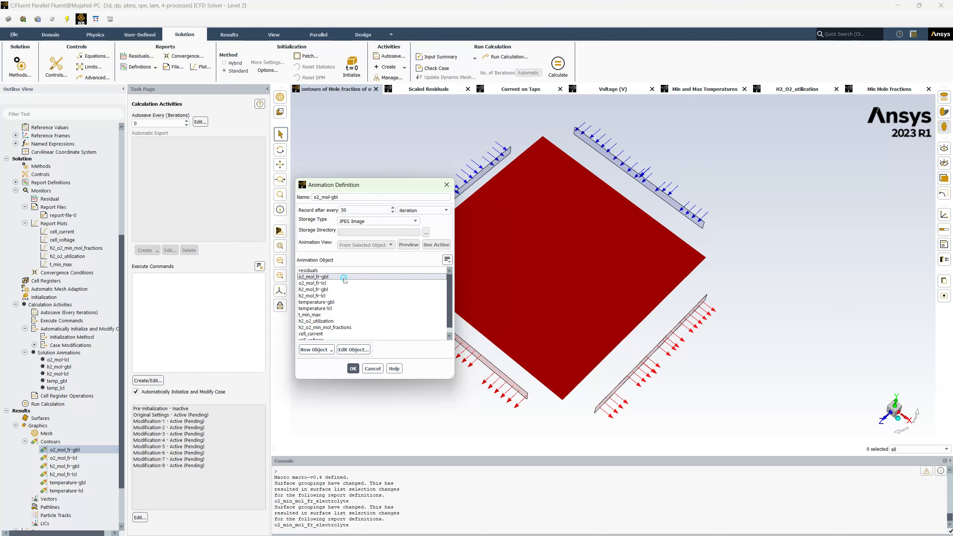
{"action": "left_click", "coordinate": [353, 368]}
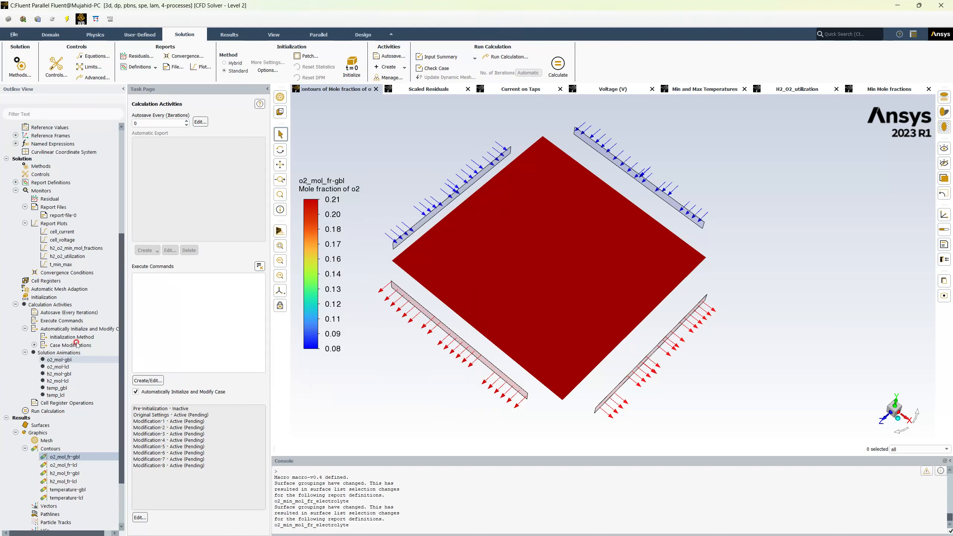
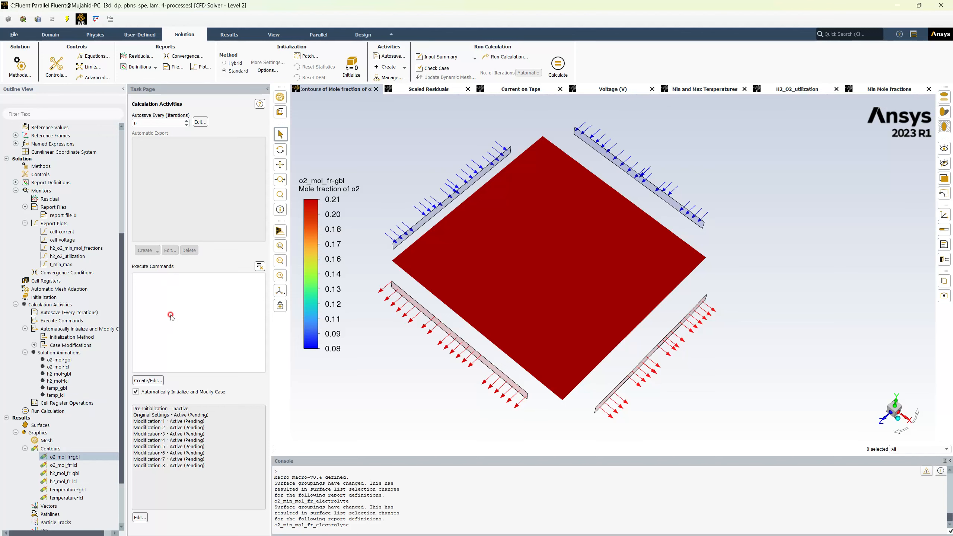
- Add a new execute command to the calculation activities and name it cont_temp_lcl
{"action": "left_click", "coordinate": [158, 380]}
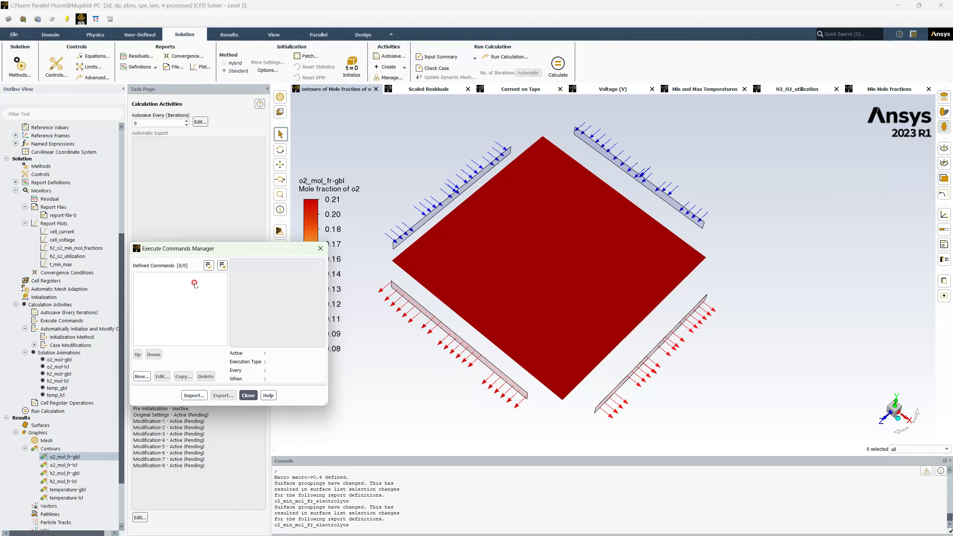
{"action": "left_click", "coordinate": [140, 374]}
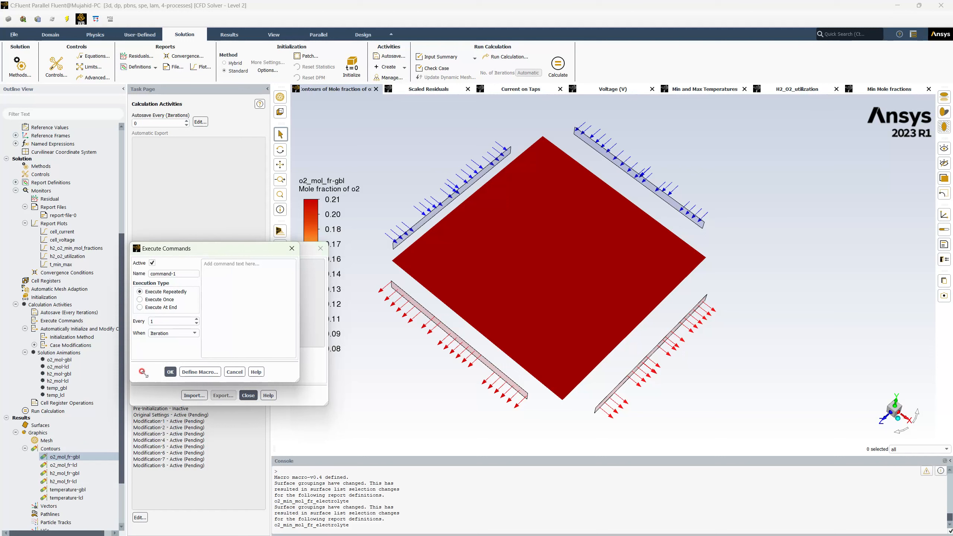
{"action": "double_click", "coordinate": [184, 275]}
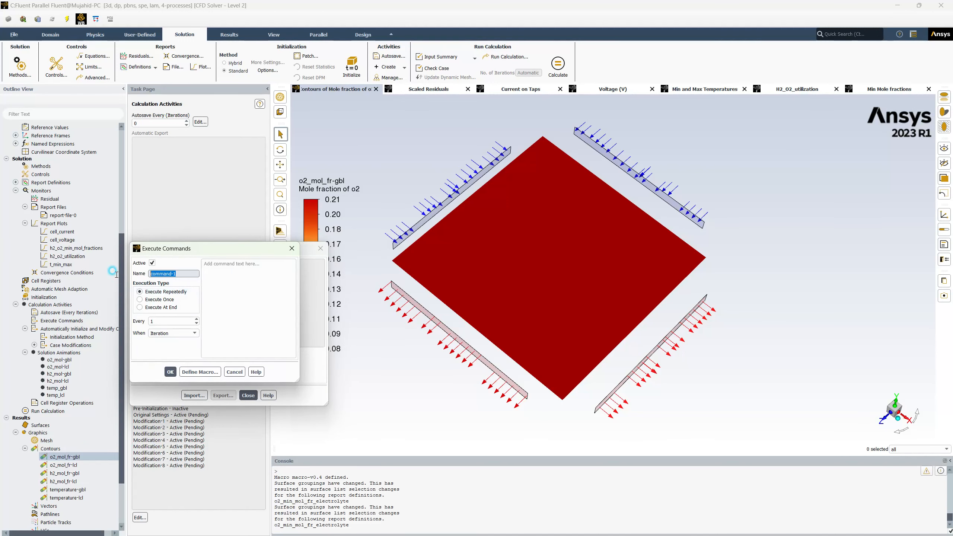
{"action": "left_click", "coordinate": [190, 273]}
{"action": "triple_click", "coordinate": [185, 274]}
{"action": "type", "text": "con"}
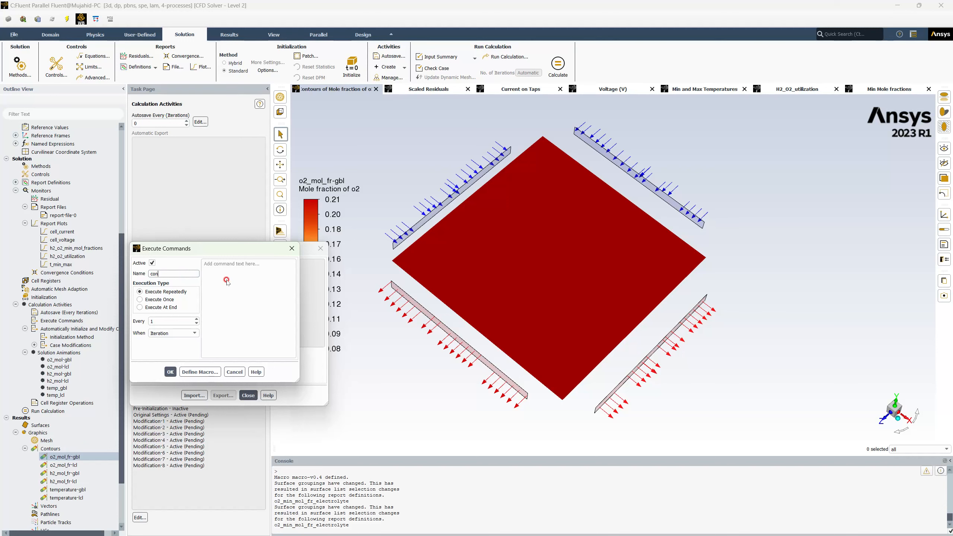
{"action": "key", "text": "BackSpace"}
{"action": "key", "text": "BackSpace"}
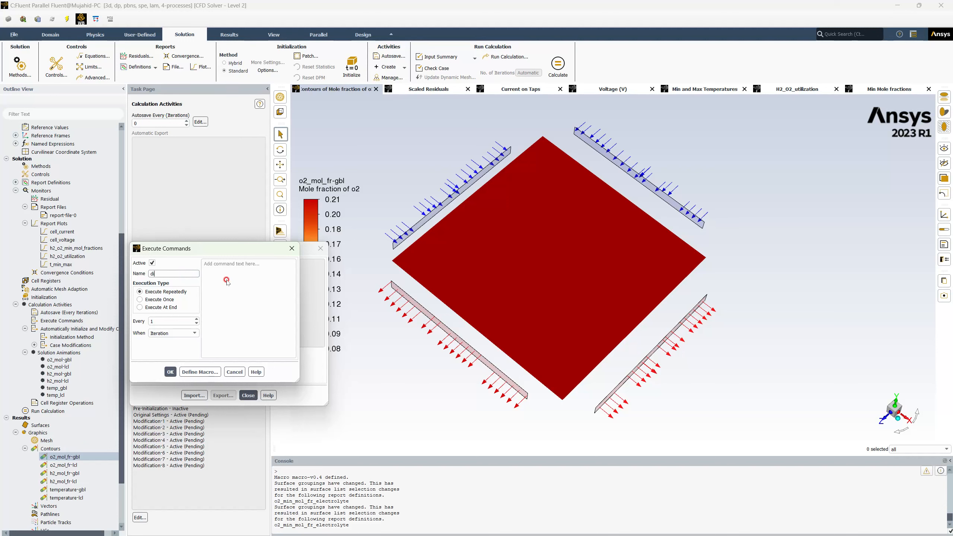
{"action": "type", "text": "disp"}
{"action": "type", "text": "cont"}
{"action": "type", "text": "_"}
{"action": "type", "text": "temp"}
{"action": "type", "text": "_lcl"}
- Set the cont_temp_lcl command to execute every 50 iterations
{"action": "left_click", "coordinate": [159, 322]}
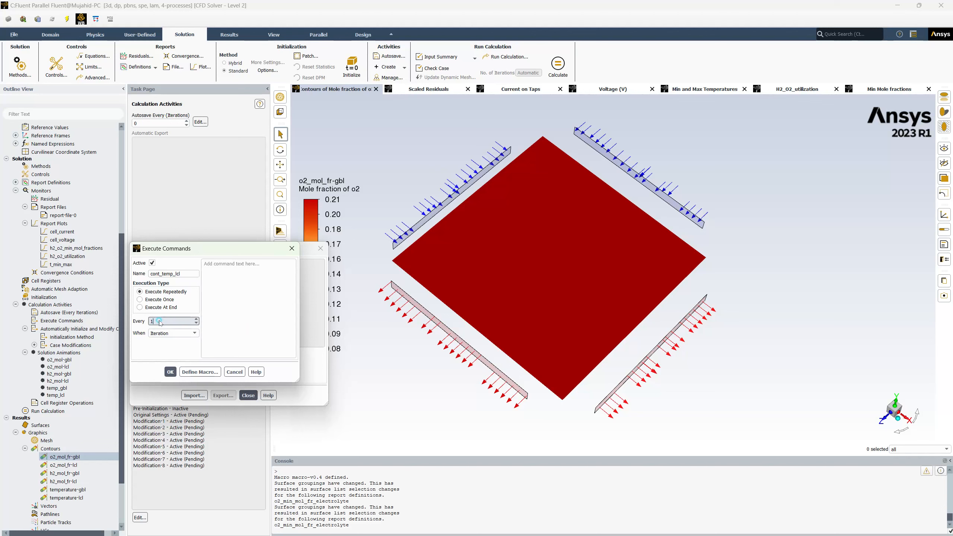
{"action": "left_click_drag", "start_coordinate": [159, 322], "coordinate": [144, 322]}
{"action": "type", "text": "50"}
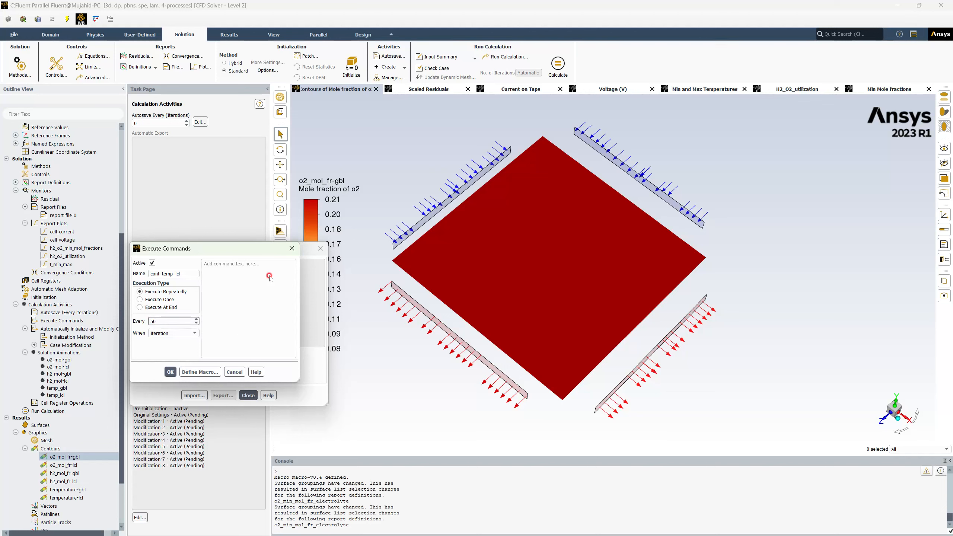
- Define a macro named macro-temp-lcl for the cont_temp_lcl command and start recording it
{"action": "left_click", "coordinate": [202, 371]}
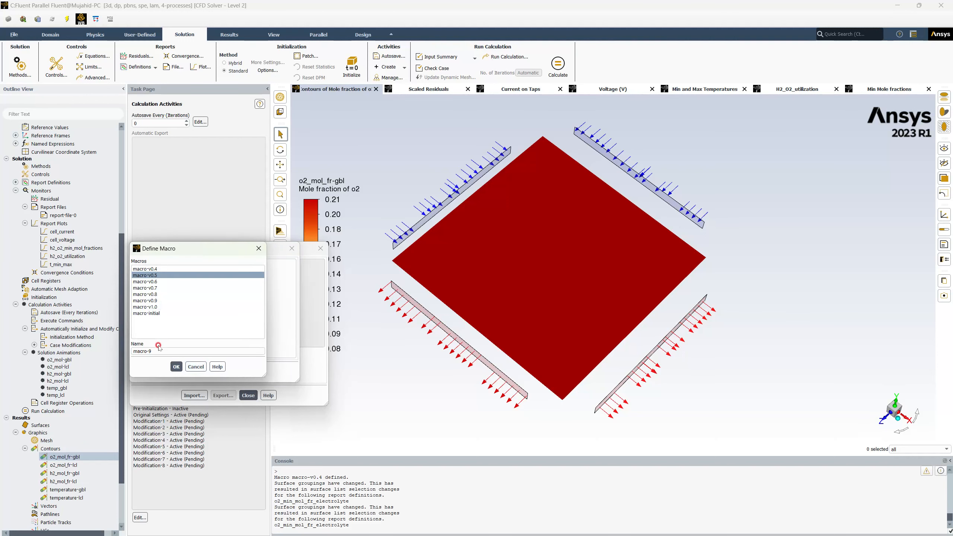
{"action": "mouse_move", "coordinate": [159, 350]}
{"action": "left_mouse_down"}
{"action": "mouse_move", "coordinate": [132, 351]}
{"action": "mouse_move", "coordinate": [141, 350]}
{"action": "left_mouse_up"}
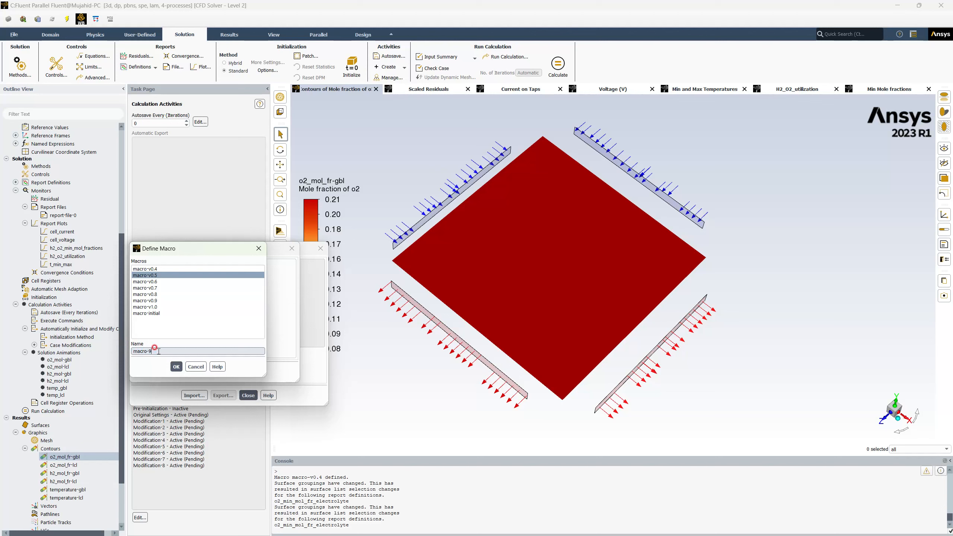
{"action": "left_click", "coordinate": [202, 334]}
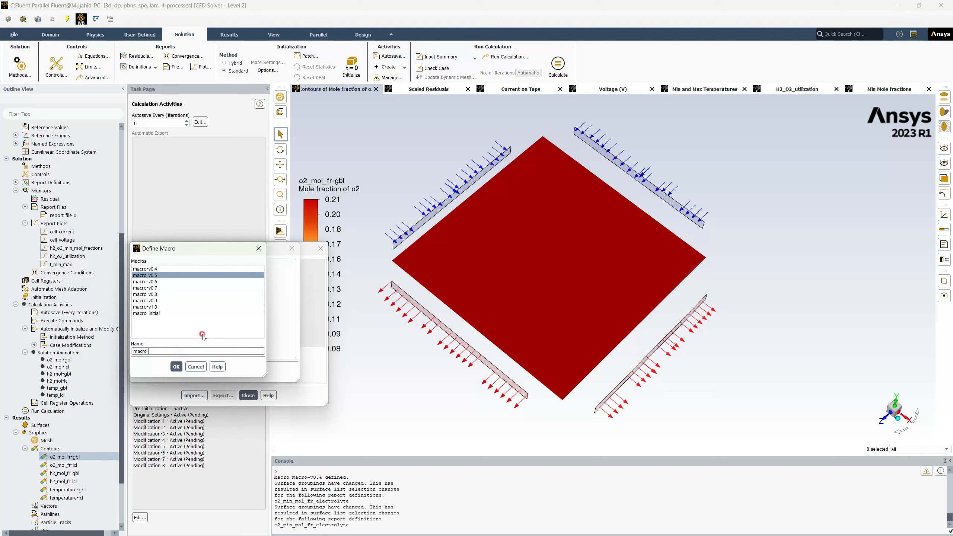
{"action": "type", "text": "mp-lcl"}
{"action": "left_click", "coordinate": [177, 367]}
{"action": "left_click", "coordinate": [169, 372]}
{"action": "left_click", "coordinate": [176, 370]}
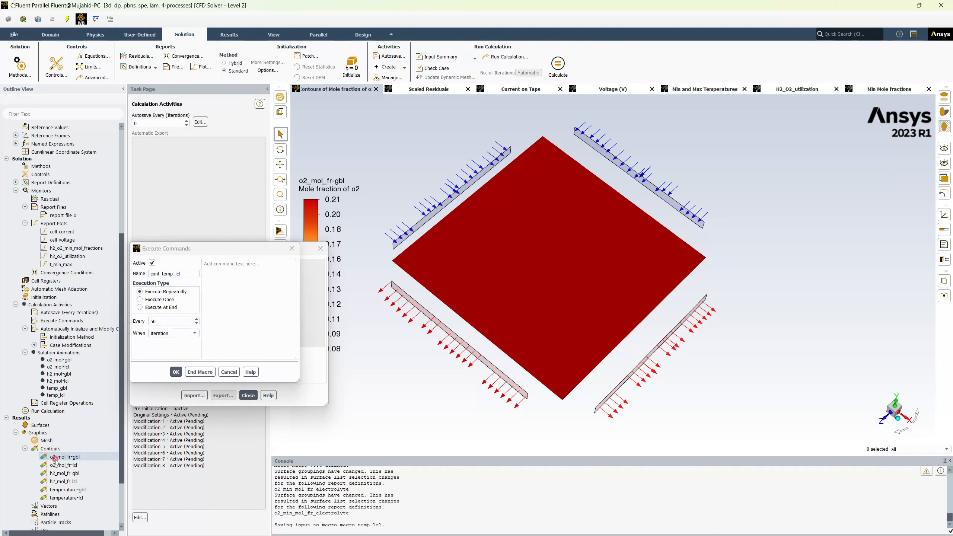
- Open the temperature-lcl contour for editing, turn on Draw Mesh and display the mesh
{"action": "left_click", "coordinate": [57, 498]}
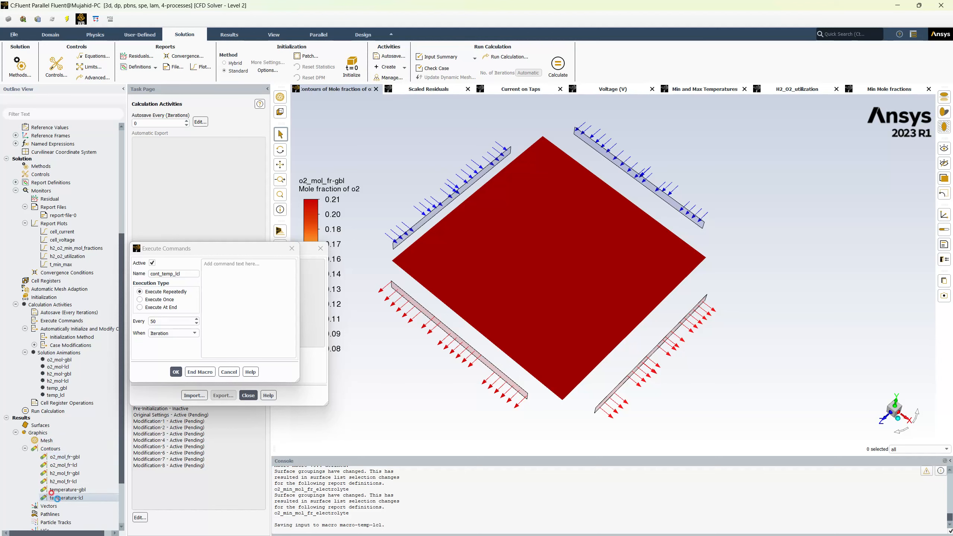
{"action": "double_click", "coordinate": [57, 498]}
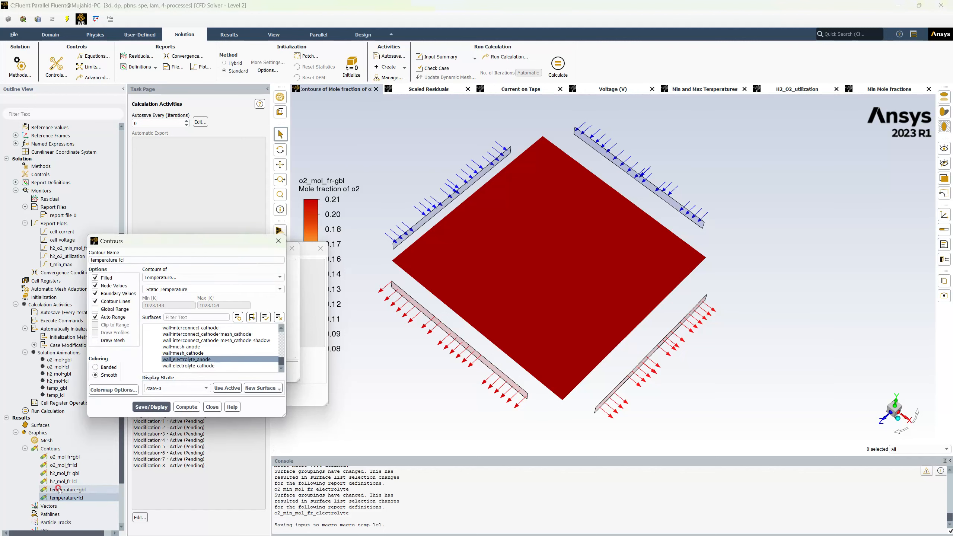
{"action": "left_click", "coordinate": [106, 343]}
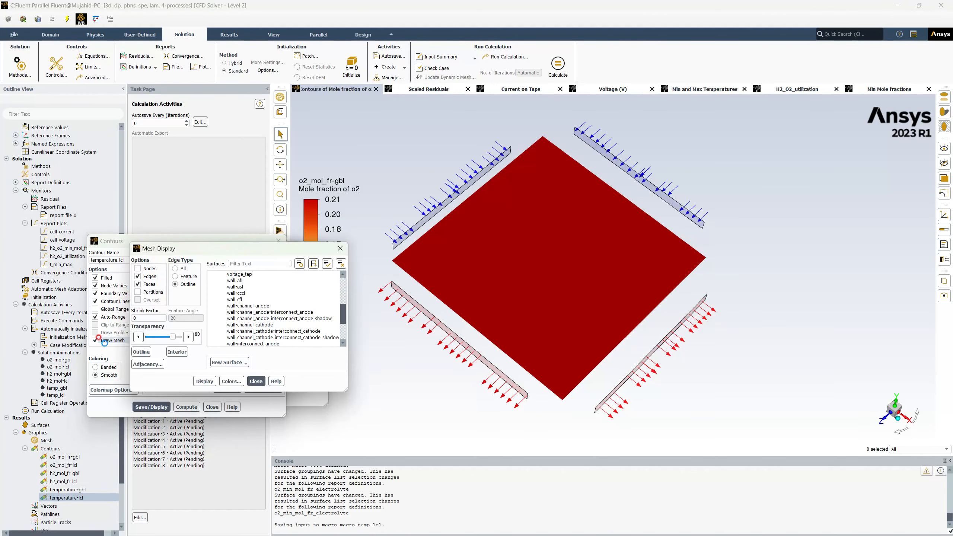
{"action": "left_click", "coordinate": [205, 382]}
{"action": "left_click", "coordinate": [255, 381]}
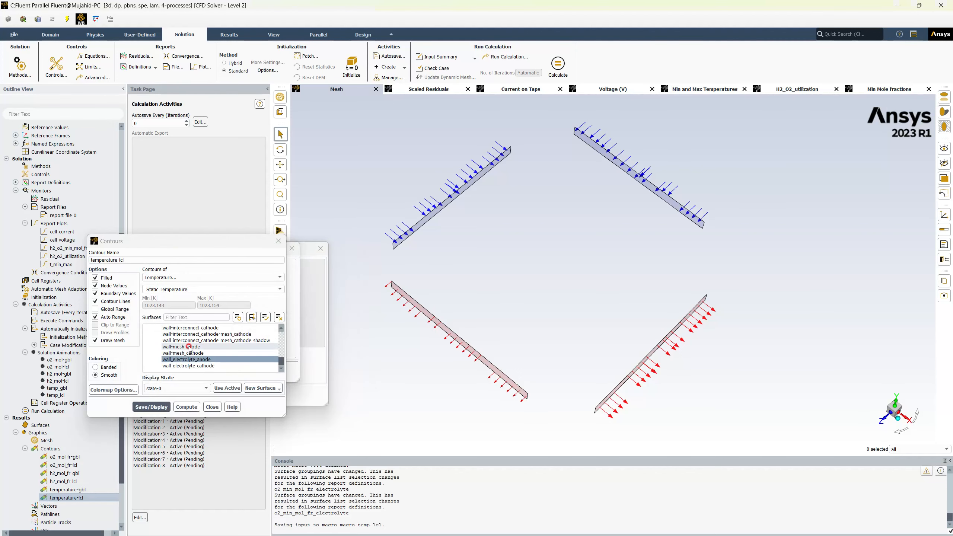
- Save and display the temperature-lcl contour on wall_electrolyte_anode, and end the macro recording
{"action": "left_click", "coordinate": [183, 359]}
{"action": "left_click", "coordinate": [182, 360]}
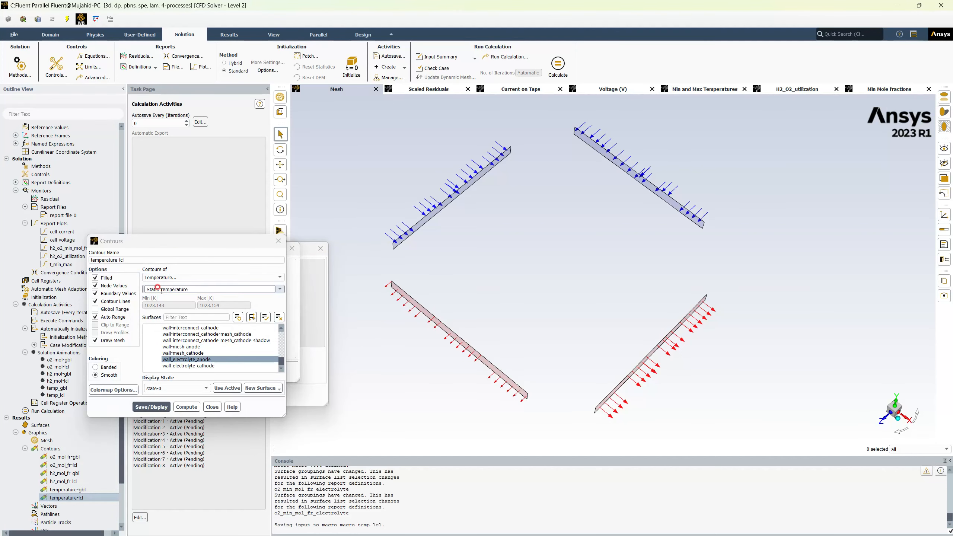
{"action": "left_click", "coordinate": [154, 407]}
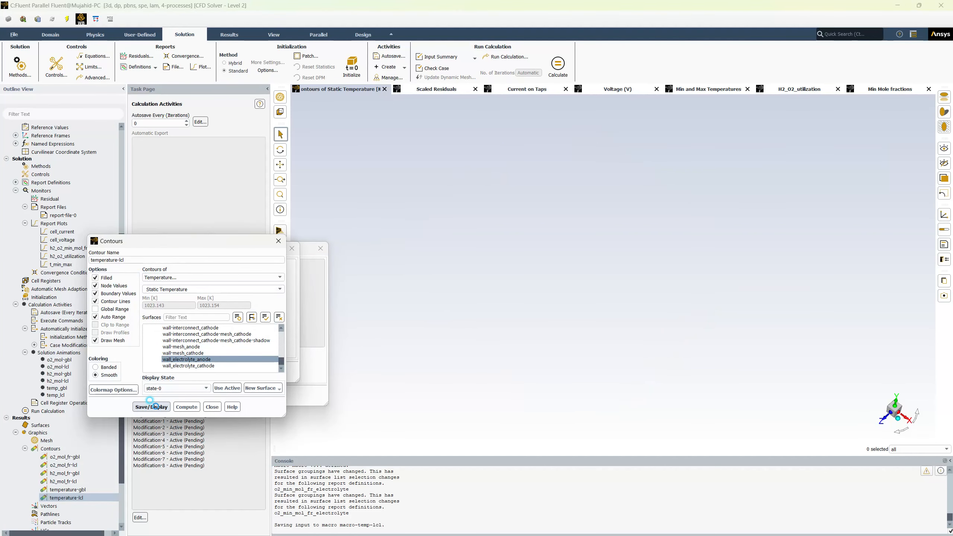
{"action": "left_click", "coordinate": [159, 278]}
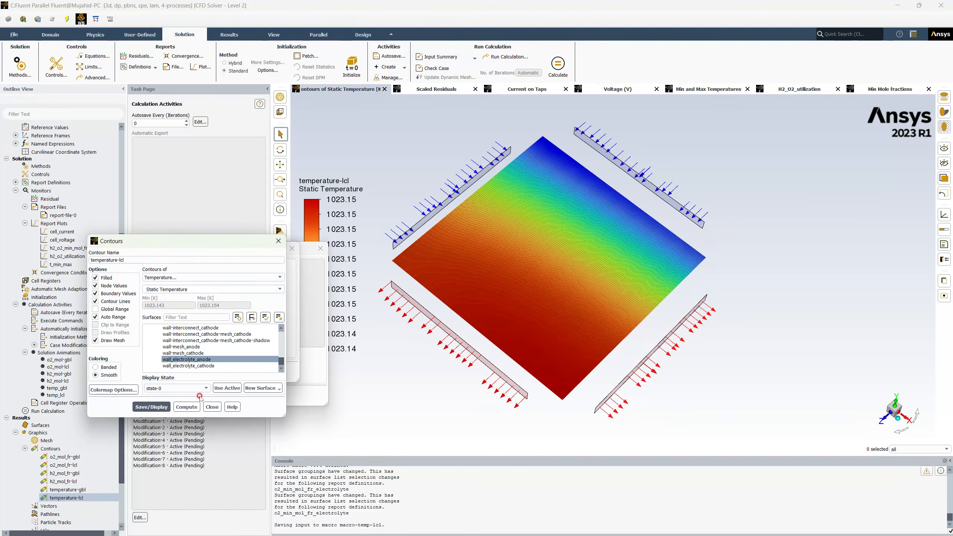
{"action": "left_click", "coordinate": [211, 408]}
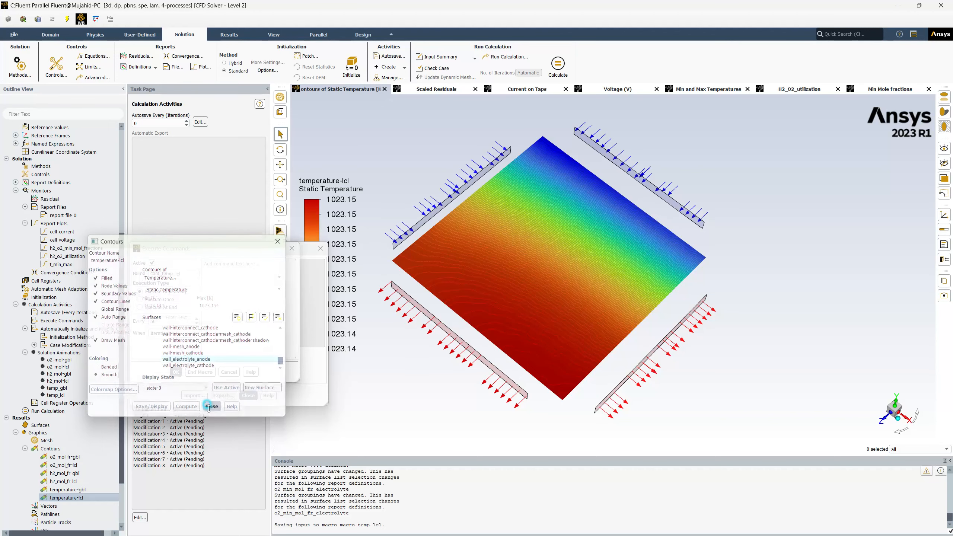
{"action": "left_click", "coordinate": [196, 371]}
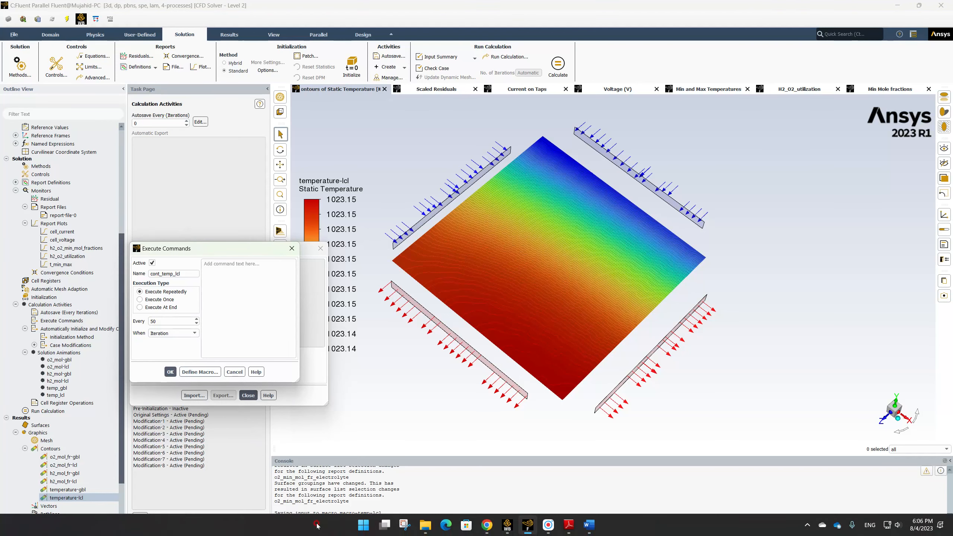
{"action": "left_click", "coordinate": [342, 477]}
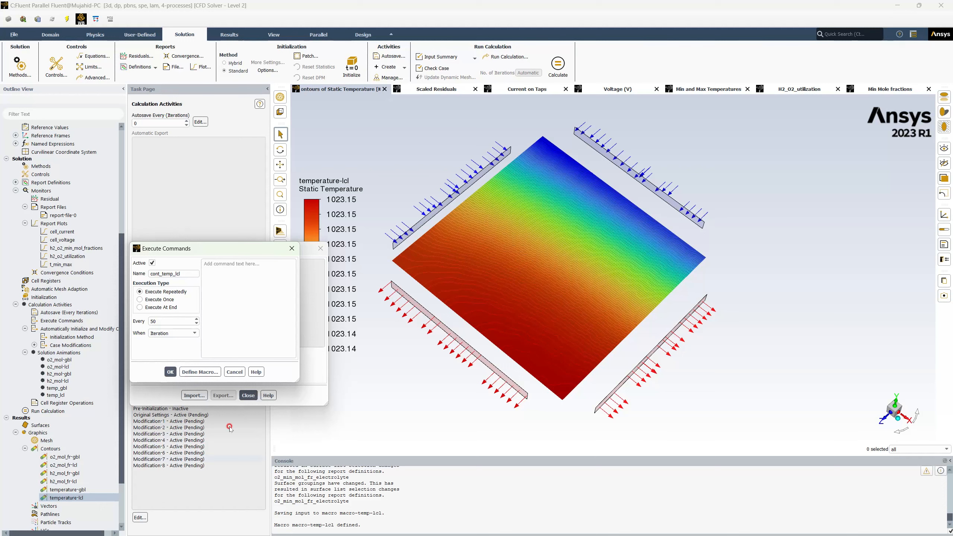
- Copy the name macro-temp-lcl from the list of defined macros without defining a new macro
{"action": "left_click", "coordinate": [168, 273]}
{"action": "left_click", "coordinate": [178, 272]}
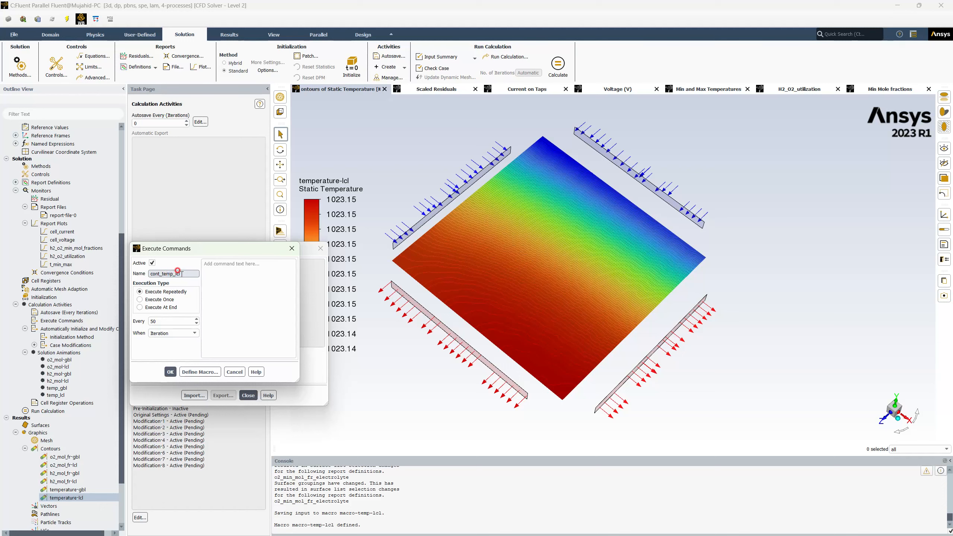
{"action": "left_click", "coordinate": [203, 371]}
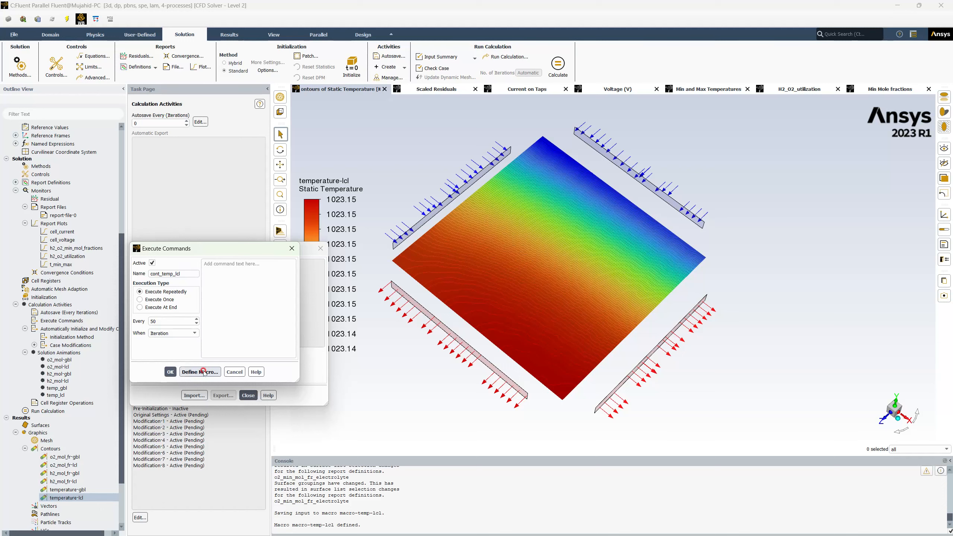
{"action": "left_click", "coordinate": [172, 268]}
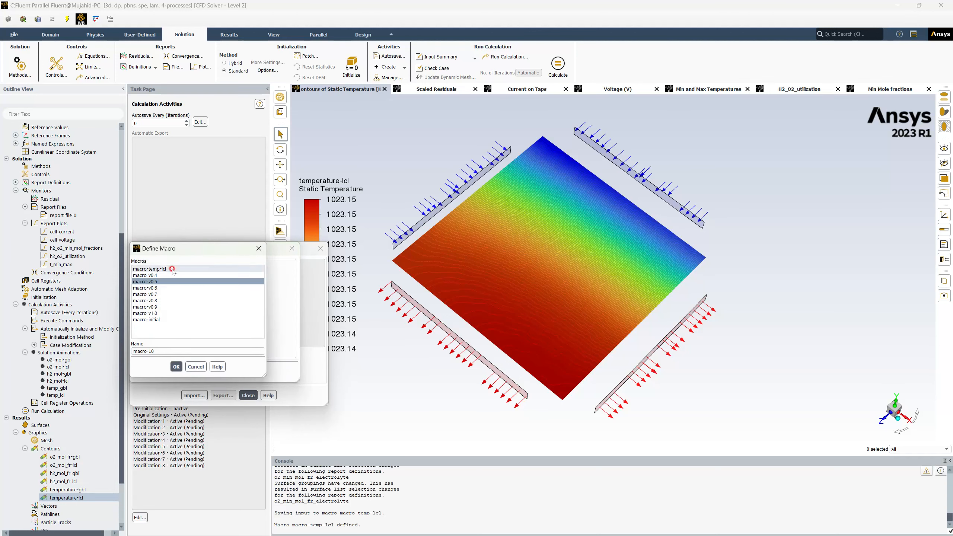
{"action": "left_click", "coordinate": [177, 345]}
{"action": "left_click_drag", "start_coordinate": [181, 348], "coordinate": [127, 349]}
{"action": "key", "text": "ctrl+c"}
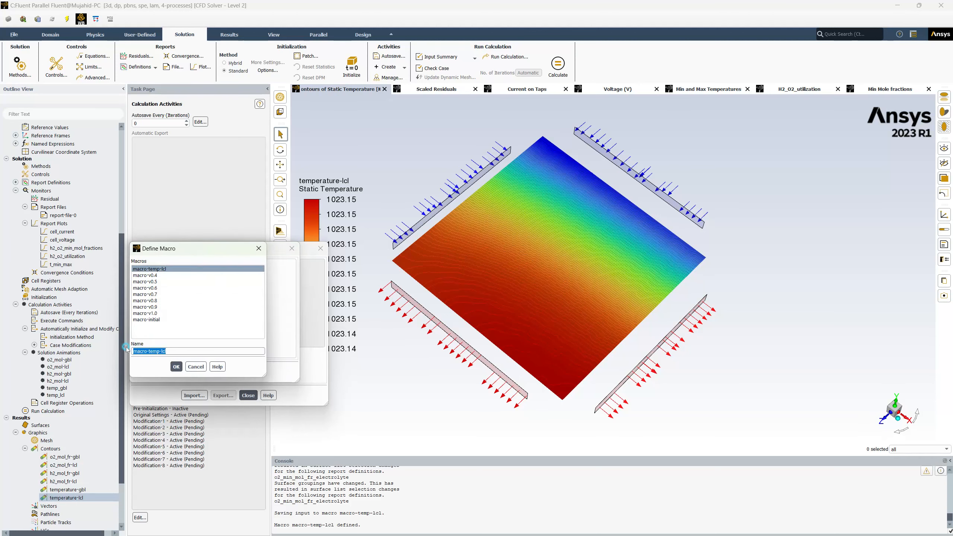
{"action": "left_click", "coordinate": [195, 367]}
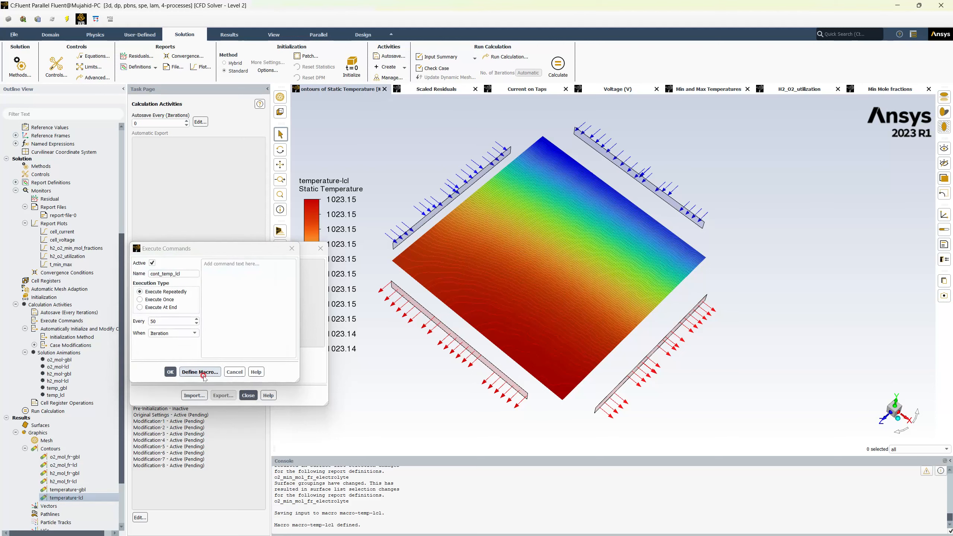
- Paste macro-temp-lcl as the command text of cont_temp_lcl, save the command and review its definition in the Execute Commands Manager
{"action": "left_click", "coordinate": [219, 295]}
{"action": "key", "text": "ctrl+v"}
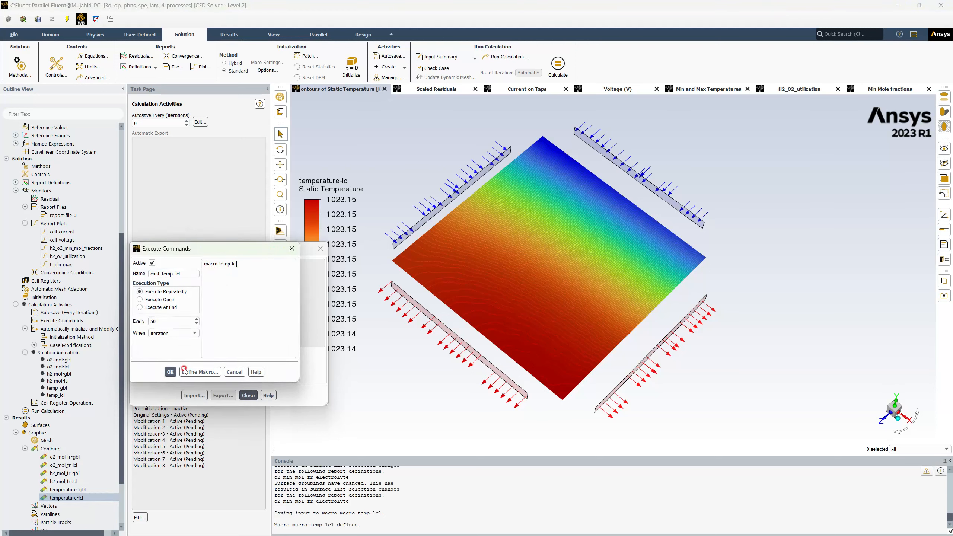
{"action": "left_click", "coordinate": [172, 371]}
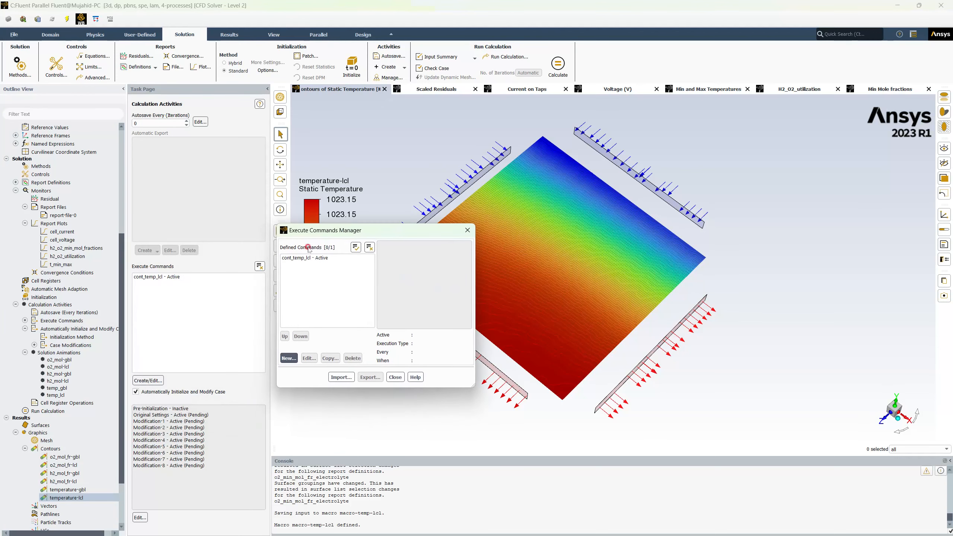
{"action": "left_click", "coordinate": [159, 284]}
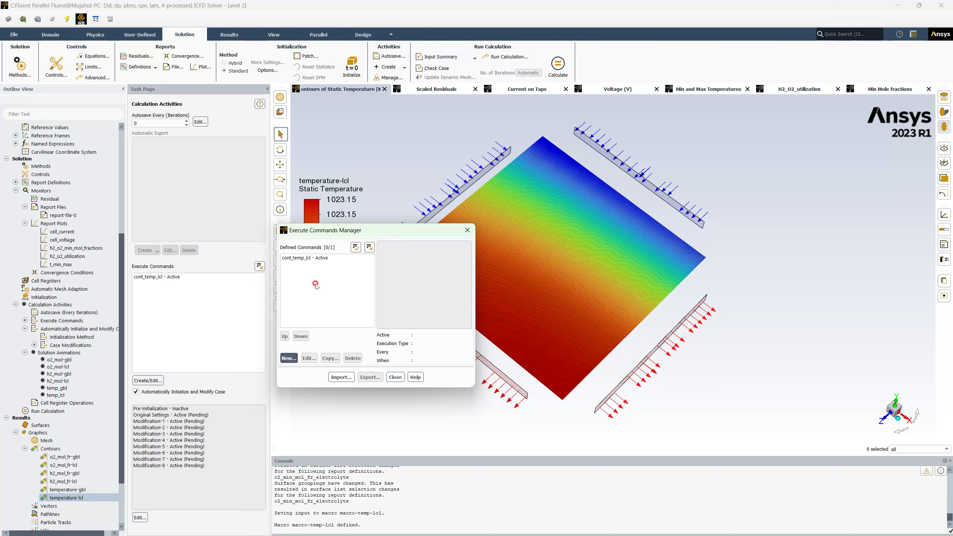
{"action": "left_click", "coordinate": [301, 258]}
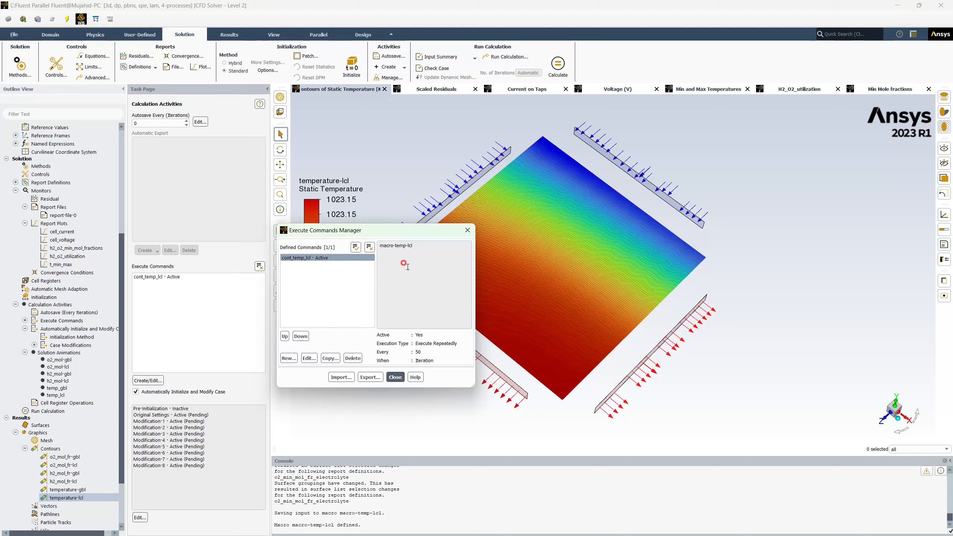
{"action": "left_click", "coordinate": [338, 267]}
- Add an execute command named save_pic that runs every 50 iterations, with display/save-picture as its command text
{"action": "left_click", "coordinate": [286, 356]}
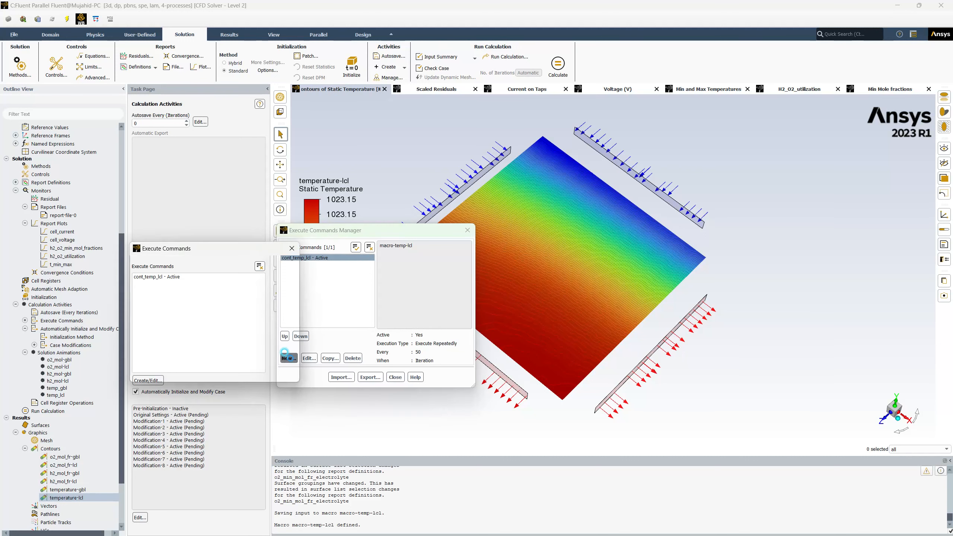
{"action": "left_click", "coordinate": [148, 274]}
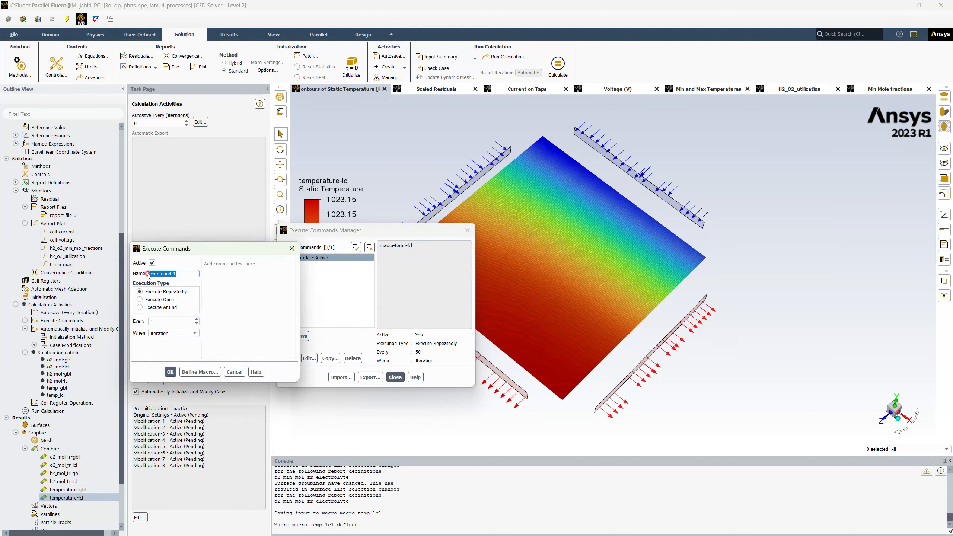
{"action": "type", "text": "save_pic"}
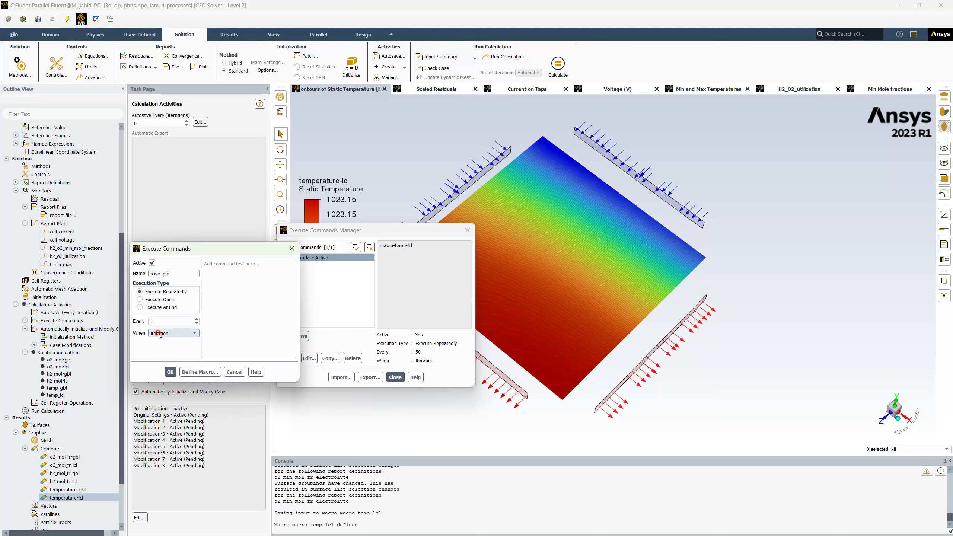
{"action": "double_click", "coordinate": [150, 322]}
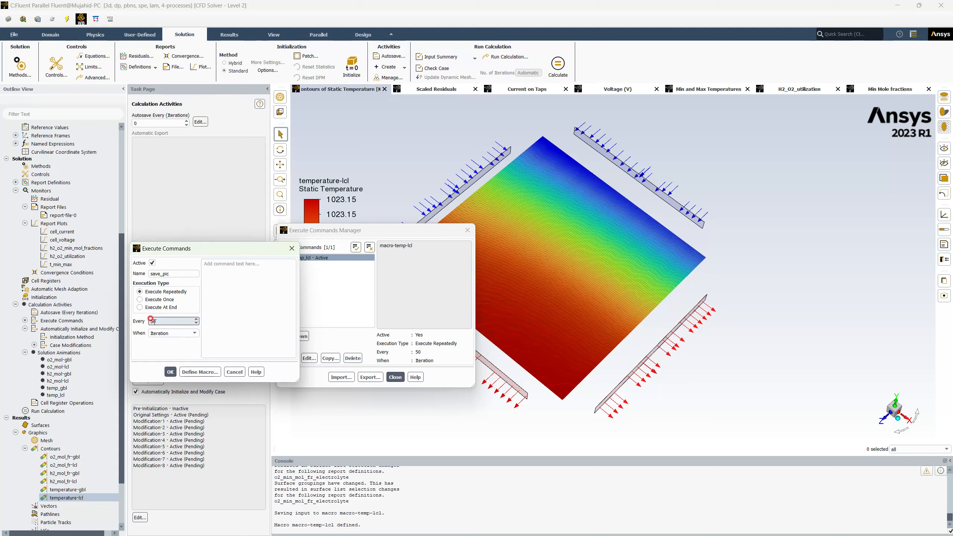
{"action": "left_click", "coordinate": [185, 372]}
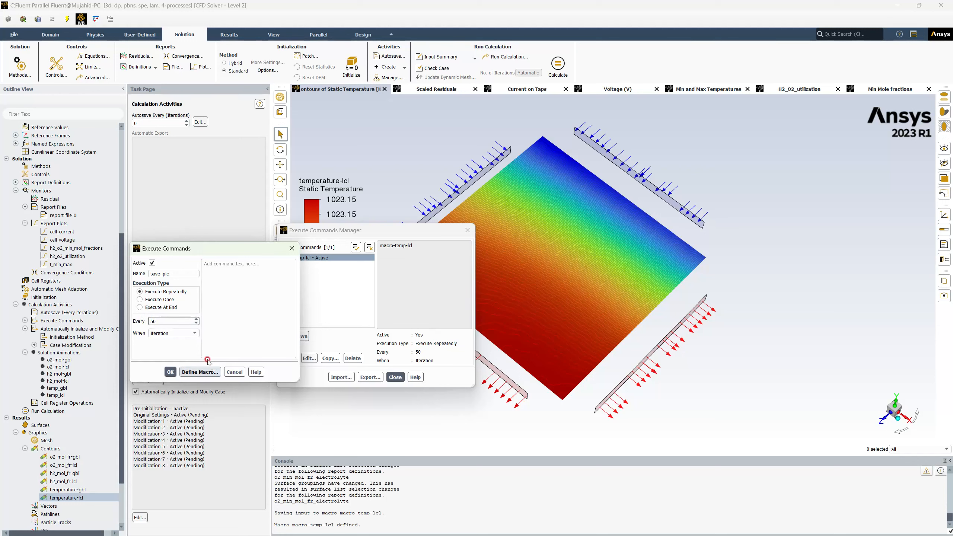
{"action": "left_click", "coordinate": [227, 285]}
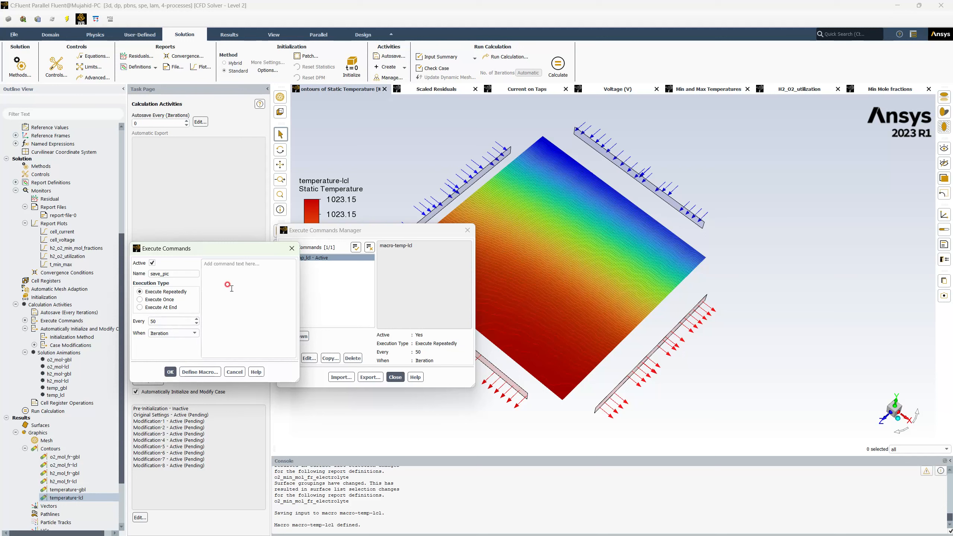
{"action": "type", "text": "display/save-picture"}
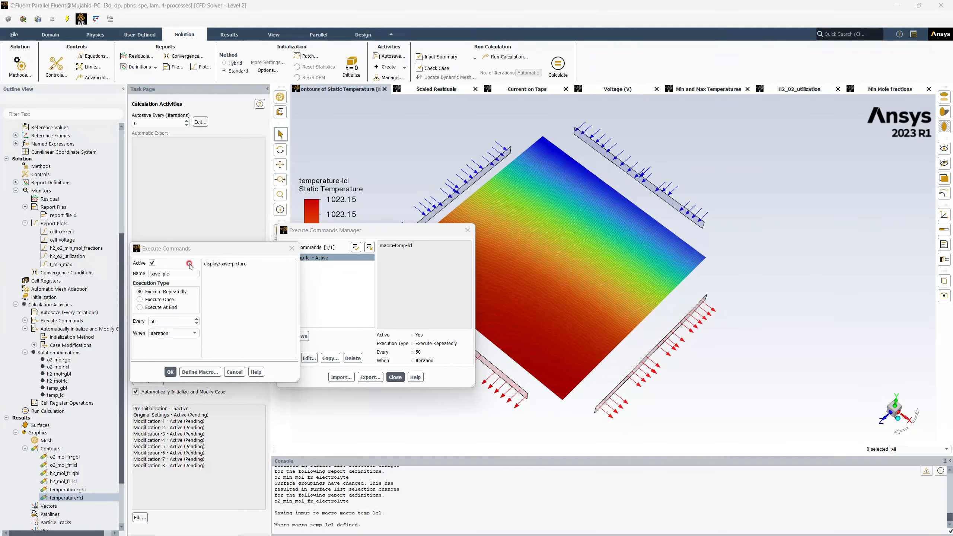
- Save the displayed contour from the console with the command /display save-picture "temp-lcl-001.jpg"
{"action": "left_click", "coordinate": [398, 527]}
{"action": "key", "text": "Return"}
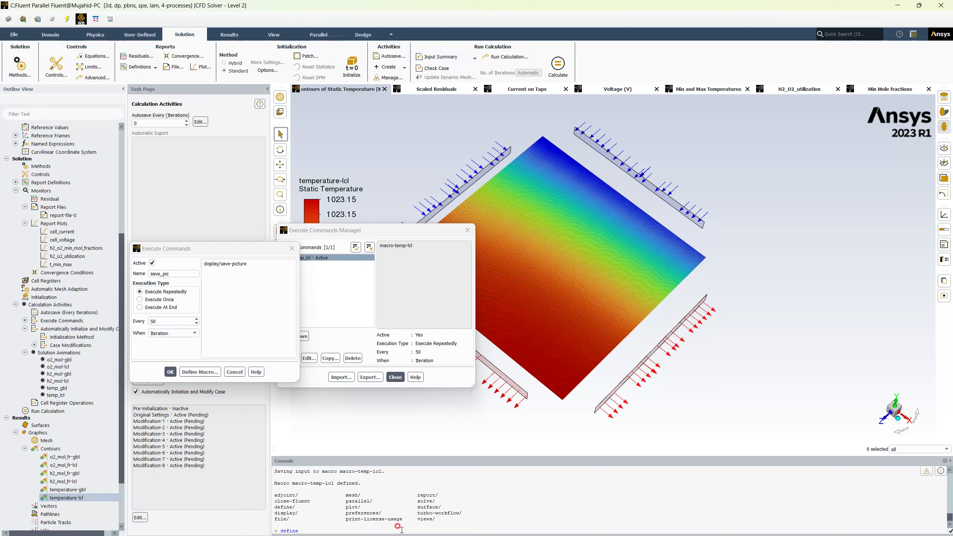
{"action": "key", "text": "BackSpace"}
{"action": "type", "text": "lay"}
{"action": "key", "text": "BackSpace"}
{"action": "key", "text": "BackSpace"}
{"action": "key", "text": "BackSpace"}
{"action": "key", "text": "BackSpace"}
{"action": "key", "text": "BackSpace"}
{"action": "key", "text": "BackSpace"}
{"action": "type", "text": "/display save-picture"}
{"action": "type", "text": "-lcl-001.j"}
{"action": "key", "text": "Return"}
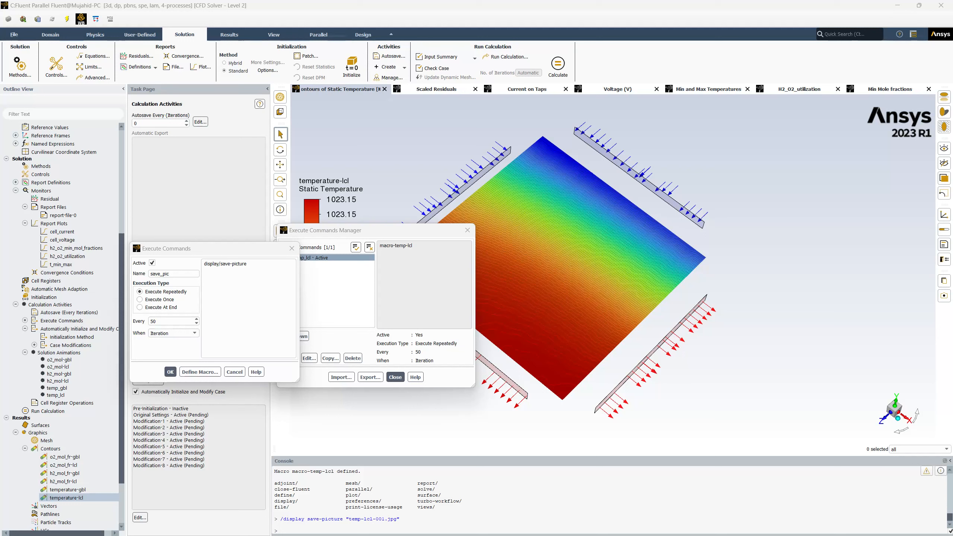
- Switch to the image viewer, check the saved temp-lcl-001 contour picture and close it
{"action": "key", "text": "alt+Tab"}
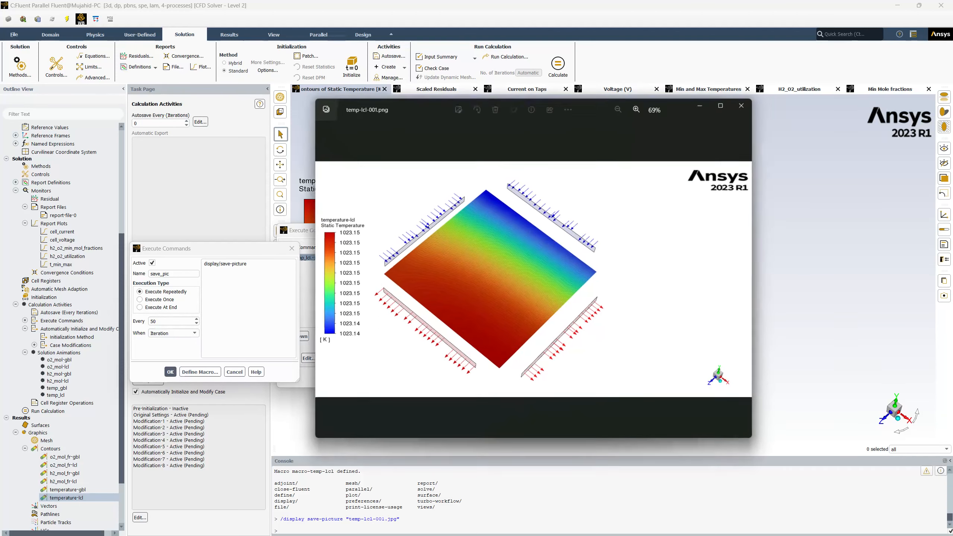
{"action": "left_click", "coordinate": [430, 248]}
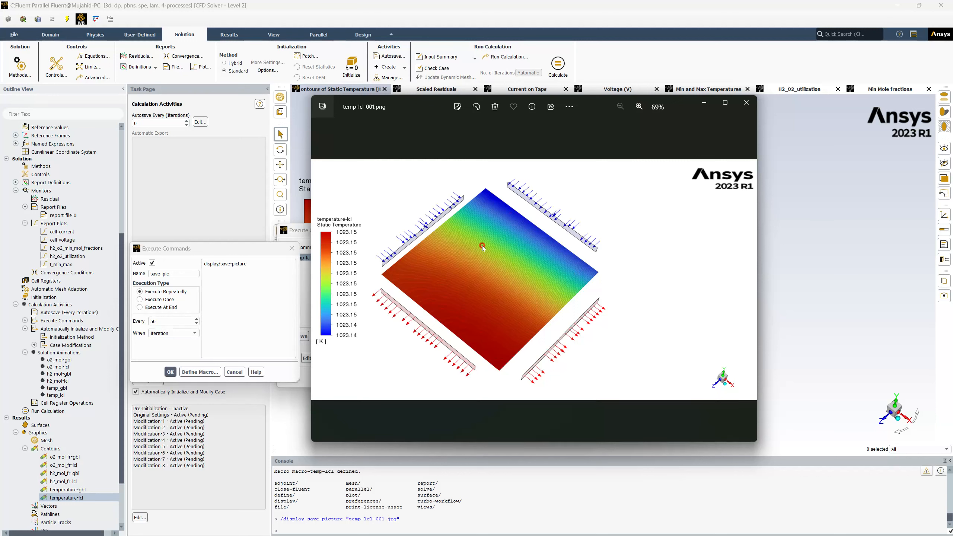
{"action": "left_click", "coordinate": [747, 103]}
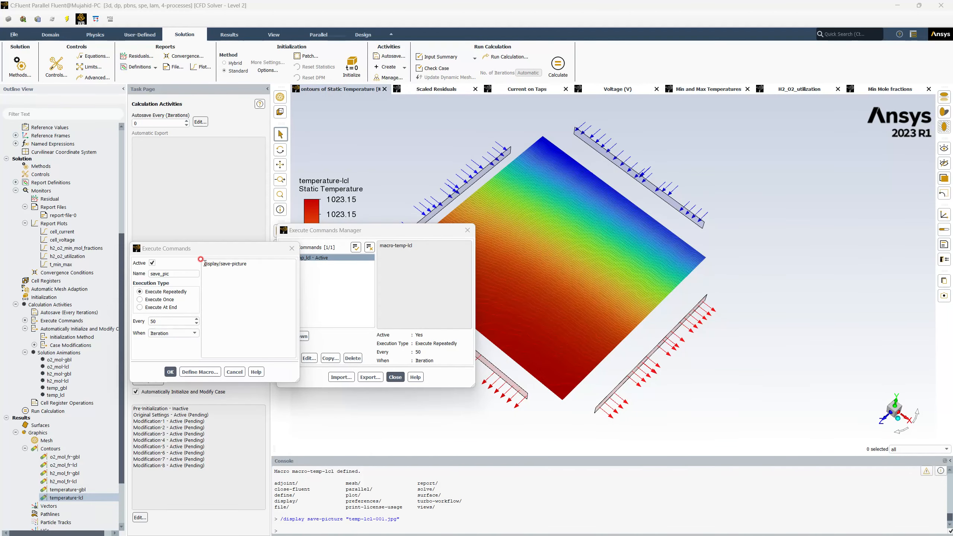
- Replace the save_pic command text with /display save-picture "temp-lcl-001.jpg" copied from the console
{"action": "left_click_drag", "start_coordinate": [400, 519], "coordinate": [277, 518]}
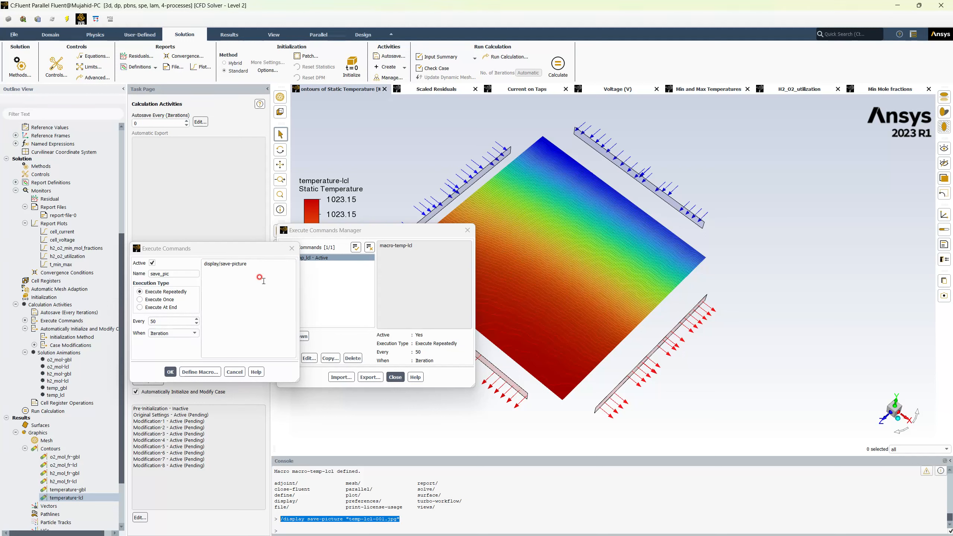
{"action": "left_click", "coordinate": [169, 252]}
{"action": "type", "text": "/display save-picture \"temp-lcl-001.jpg\""}
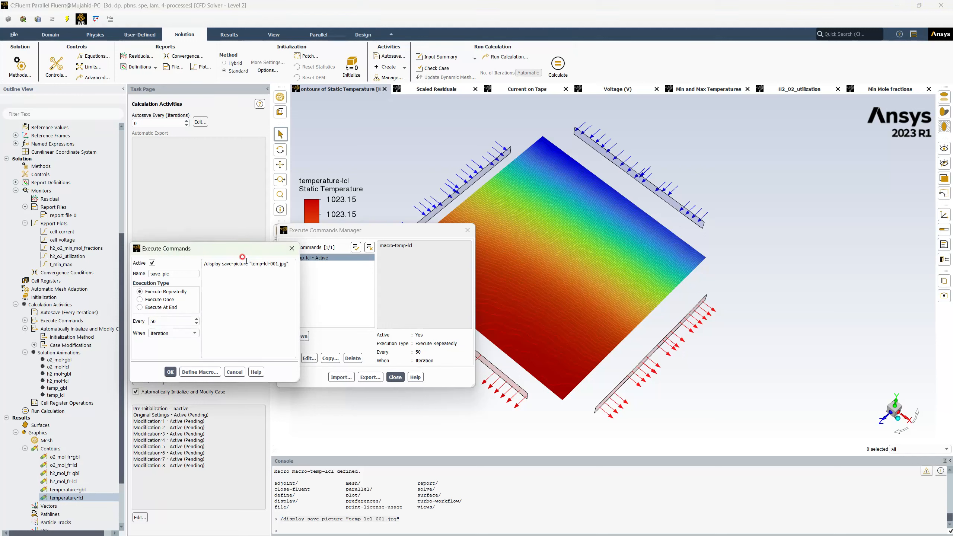
- Change the picture file name in the save_pic command to temp-lcl-%i.jpg and save the command
{"action": "left_click", "coordinate": [273, 264]}
{"action": "left_click", "coordinate": [318, 316]}
{"action": "key", "text": "Delete"}
{"action": "type", "text": "i"}
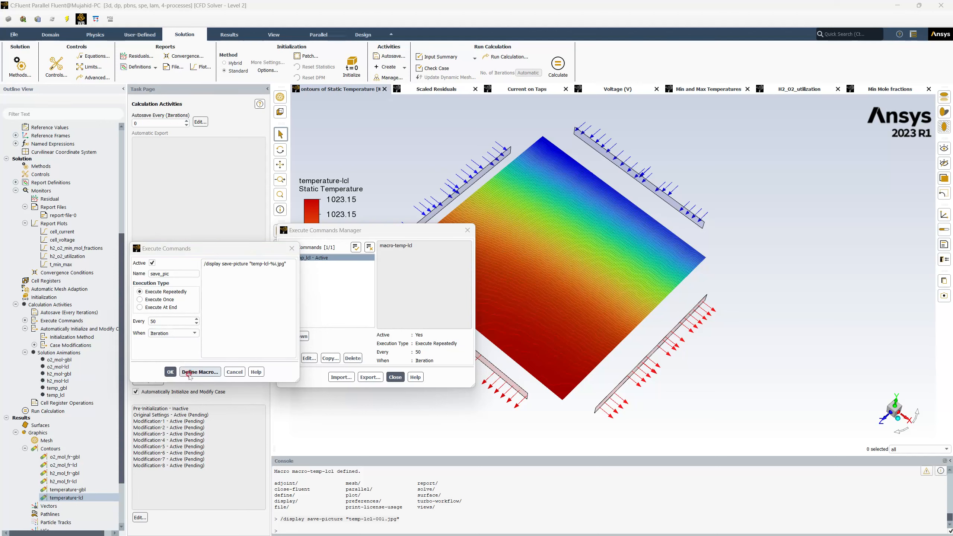
{"action": "left_click", "coordinate": [171, 372]}
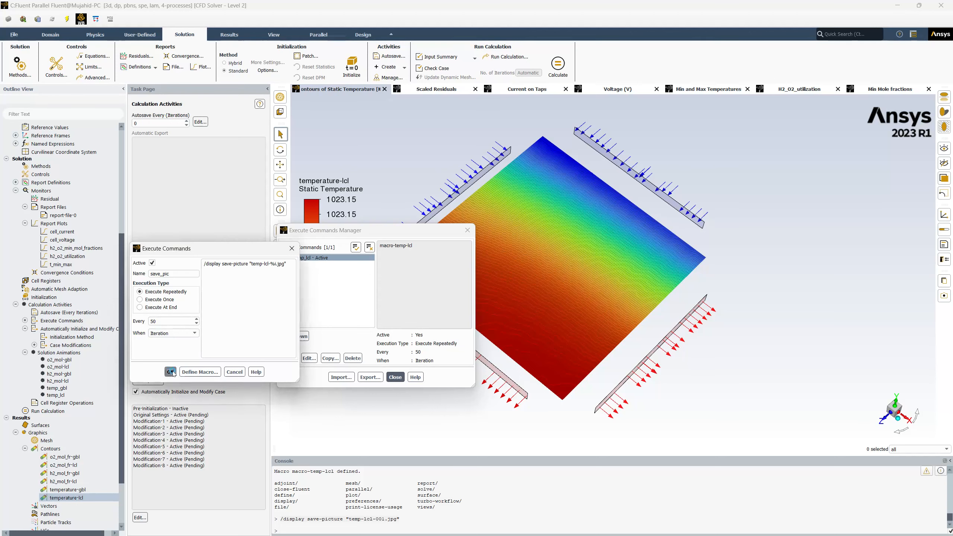
{"action": "left_click", "coordinate": [301, 259]}
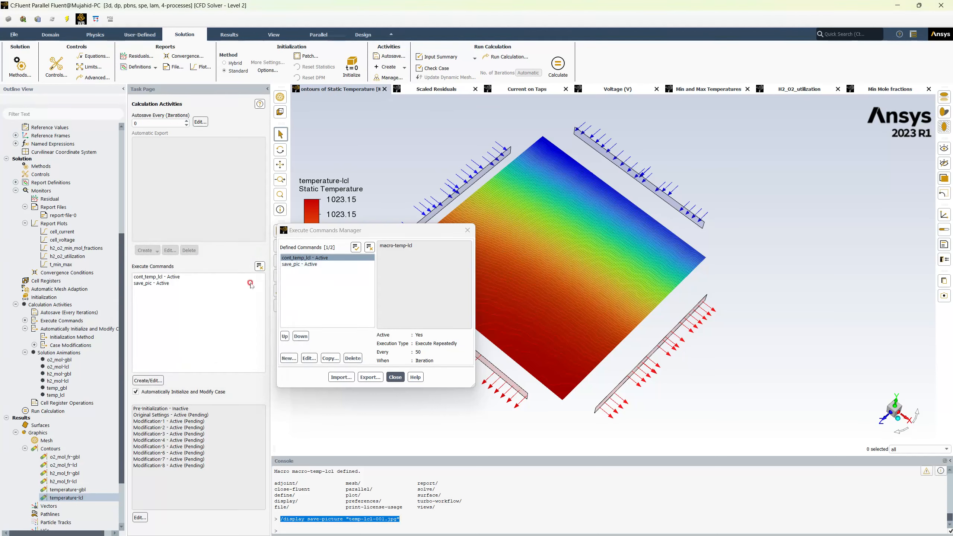
{"action": "left_click", "coordinate": [168, 277]}
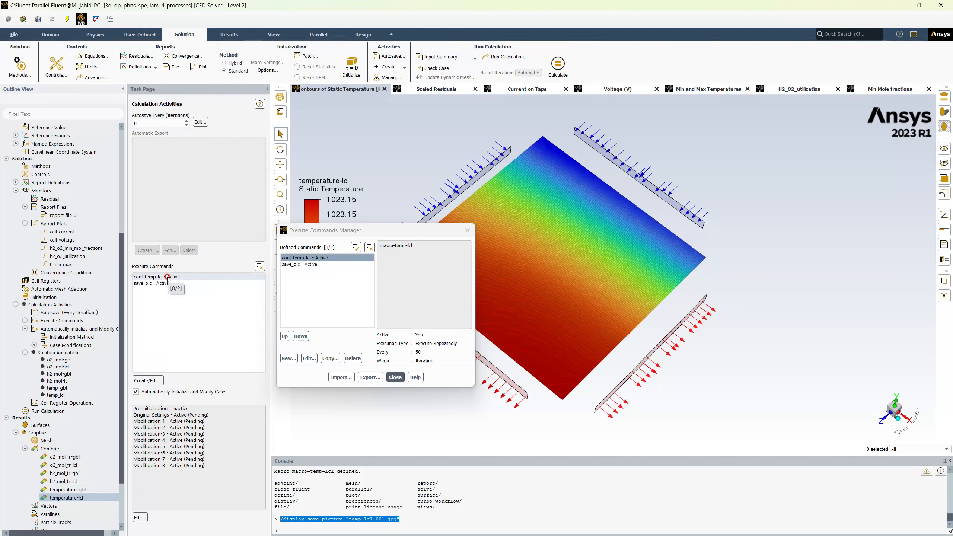
{"action": "left_click", "coordinate": [156, 283]}
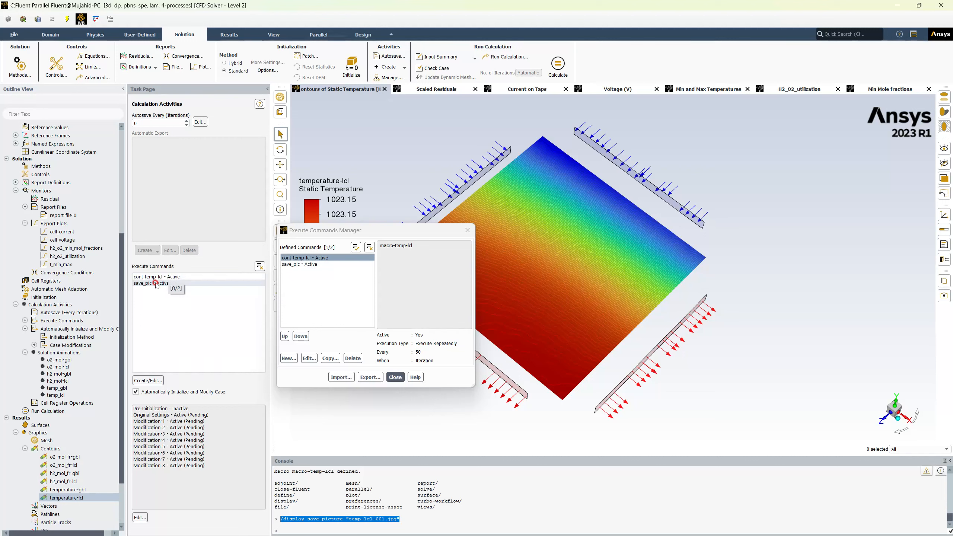
{"action": "left_click", "coordinate": [400, 377]}
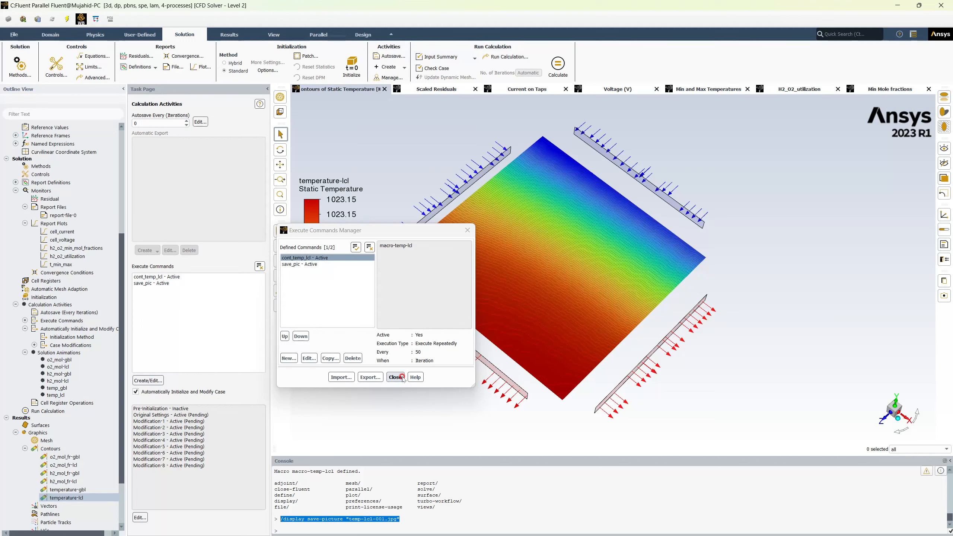
{"action": "left_click", "coordinate": [146, 289]}
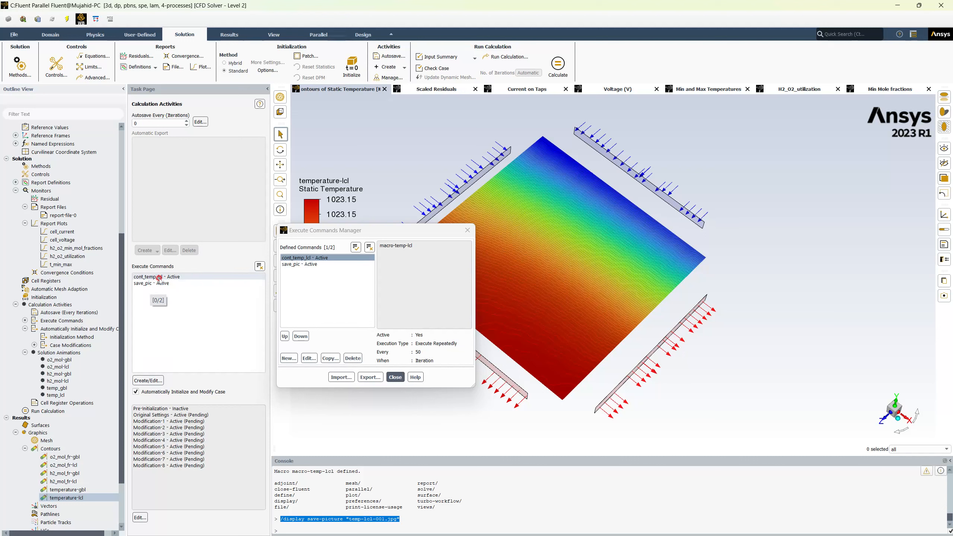
{"action": "left_click", "coordinate": [137, 289]}
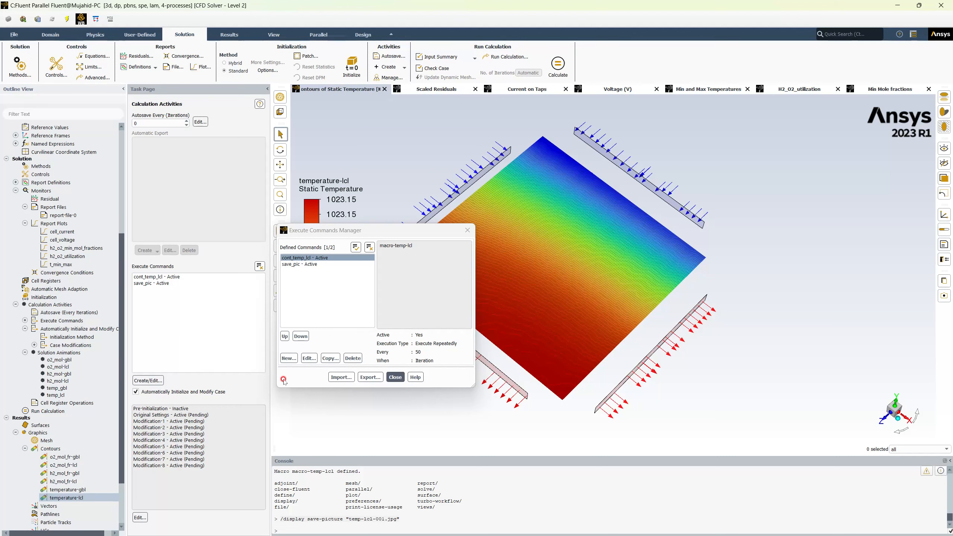
- Start a new execute command named o2_mol-lcl that runs repeatedly every 50 iterations
{"action": "left_click", "coordinate": [289, 359]}
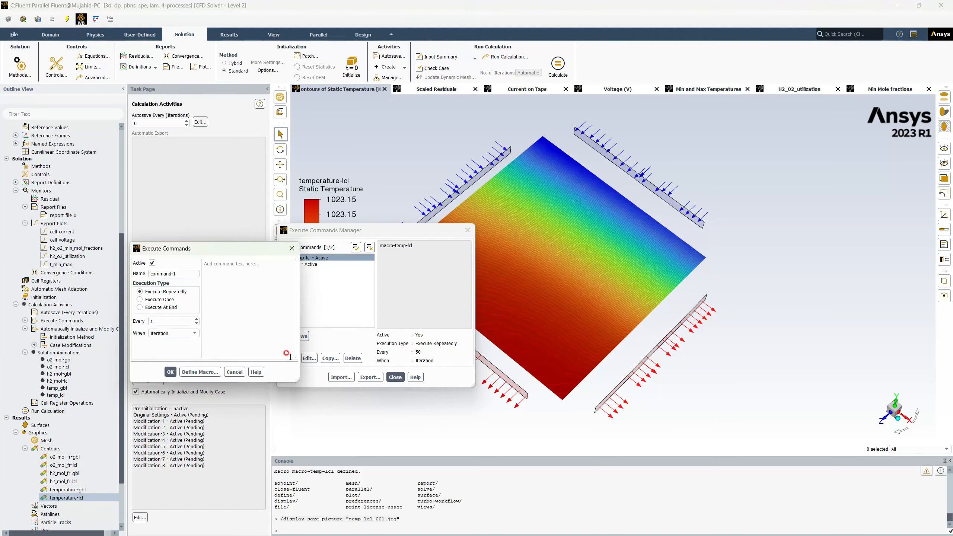
{"action": "left_click", "coordinate": [141, 267]}
{"action": "type", "text": "o2_mol-lcl"}
{"action": "key", "text": "Tab"}
{"action": "key", "text": "Tab"}
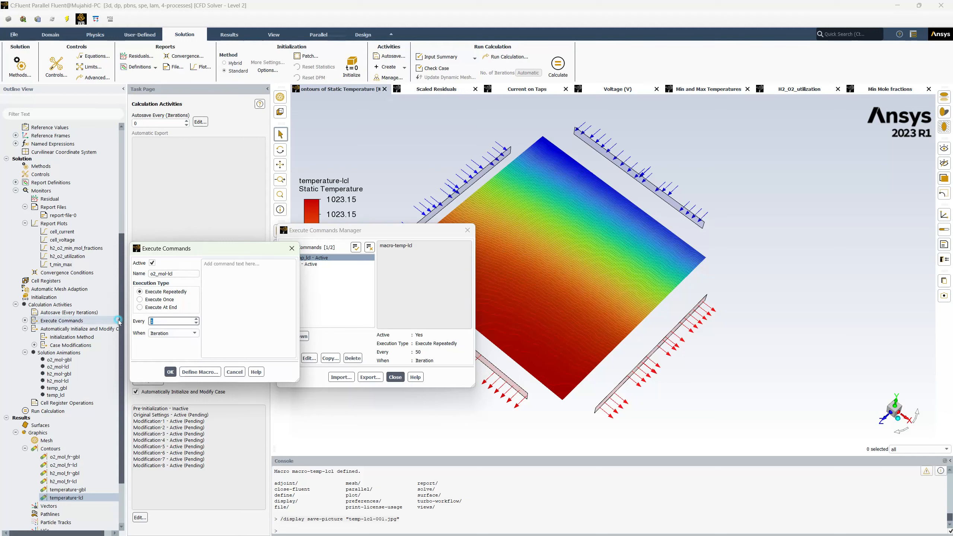
- Start recording a macro named macro-o2_mol-lcl for the new execute command
{"action": "left_click", "coordinate": [200, 371]}
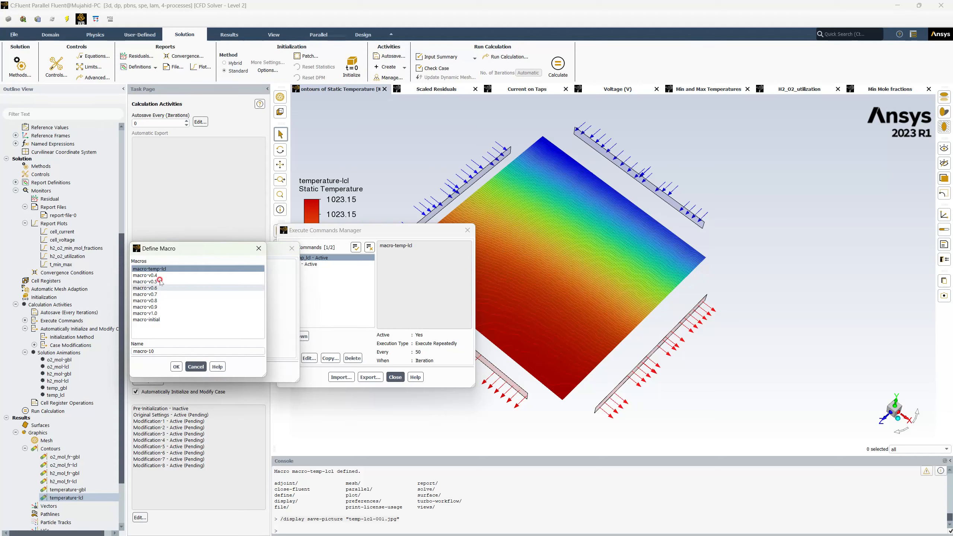
{"action": "left_click", "coordinate": [159, 269]}
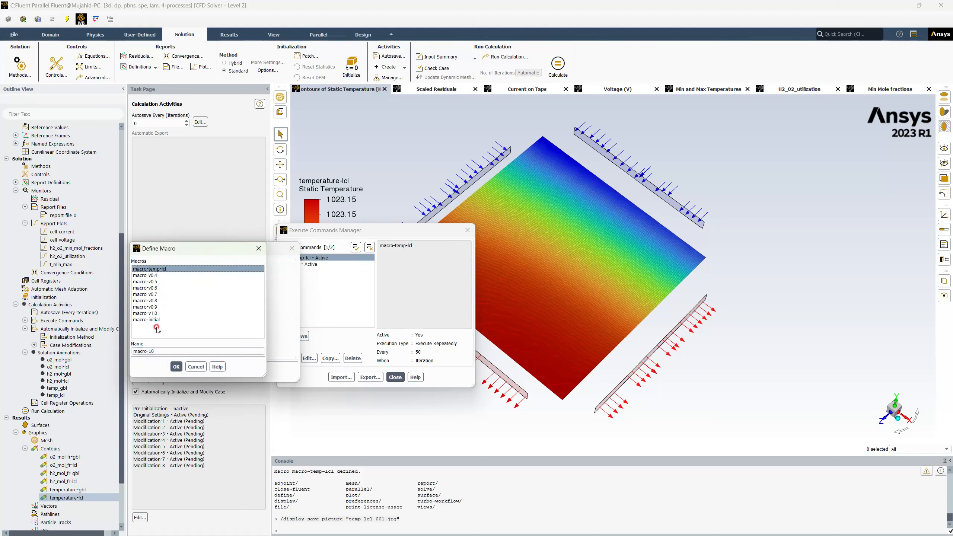
{"action": "left_click", "coordinate": [157, 269]}
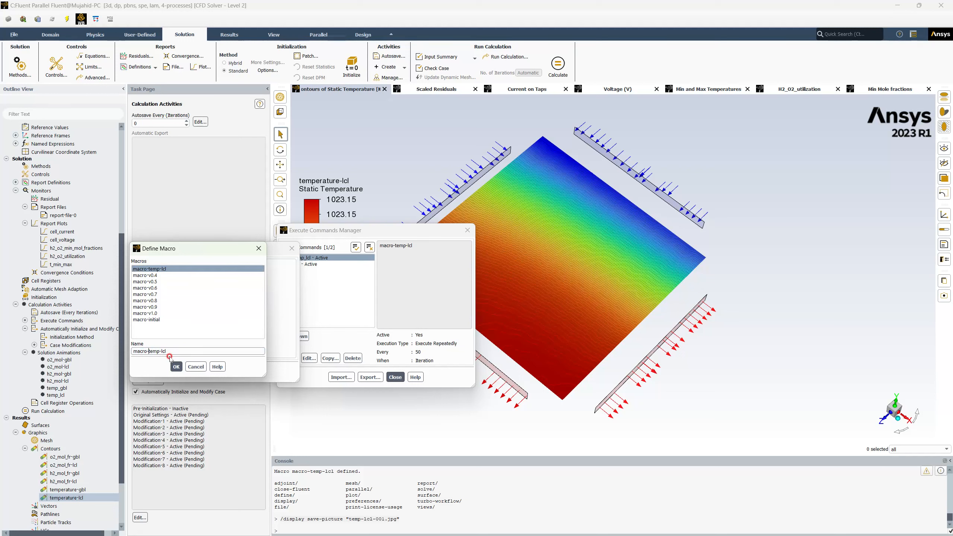
{"action": "type", "text": "o2_mo"}
{"action": "key", "text": "Delete"}
{"action": "type", "text": "l"}
{"action": "left_click", "coordinate": [175, 367]}
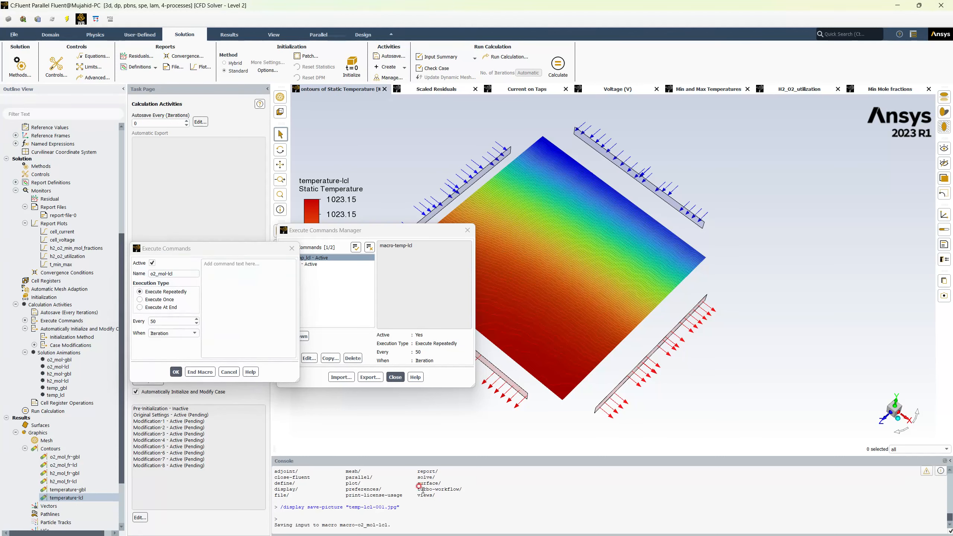
{"action": "left_click", "coordinate": [281, 492]}
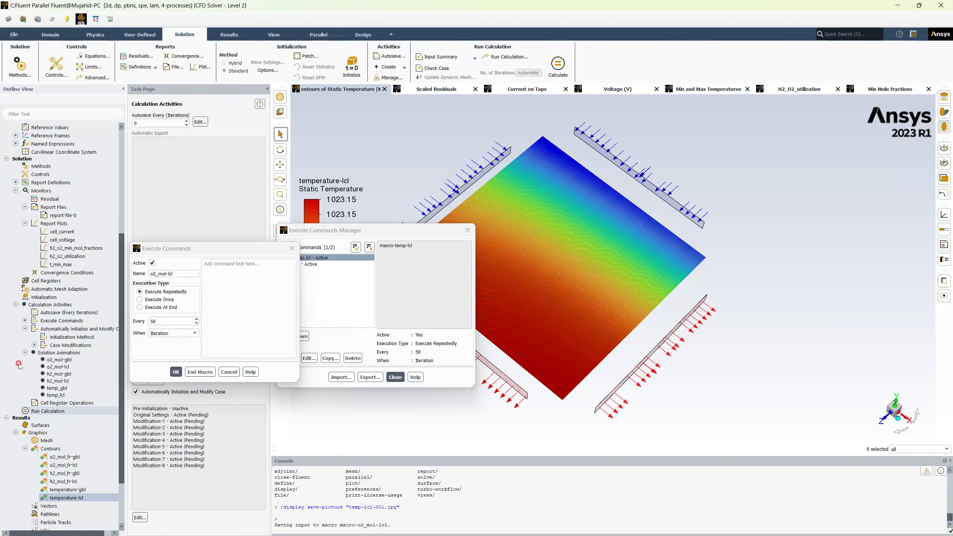
- Record the display of the o2_mol_fr-lcl contour with Draw Mesh enabled, and end the macro
{"action": "left_click", "coordinate": [59, 466]}
{"action": "double_click", "coordinate": [59, 465]}
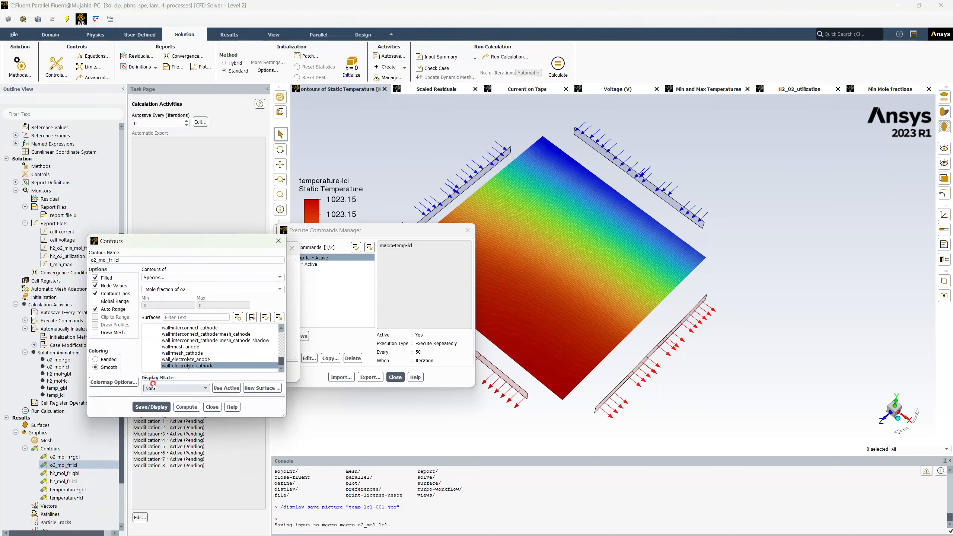
{"action": "left_click", "coordinate": [111, 332]}
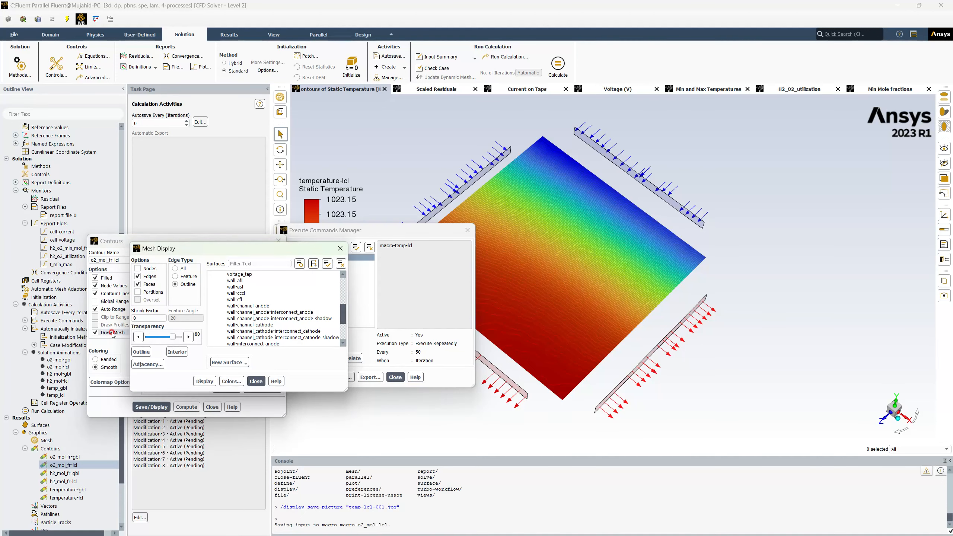
{"action": "left_click", "coordinate": [204, 381]}
{"action": "left_click", "coordinate": [257, 382]}
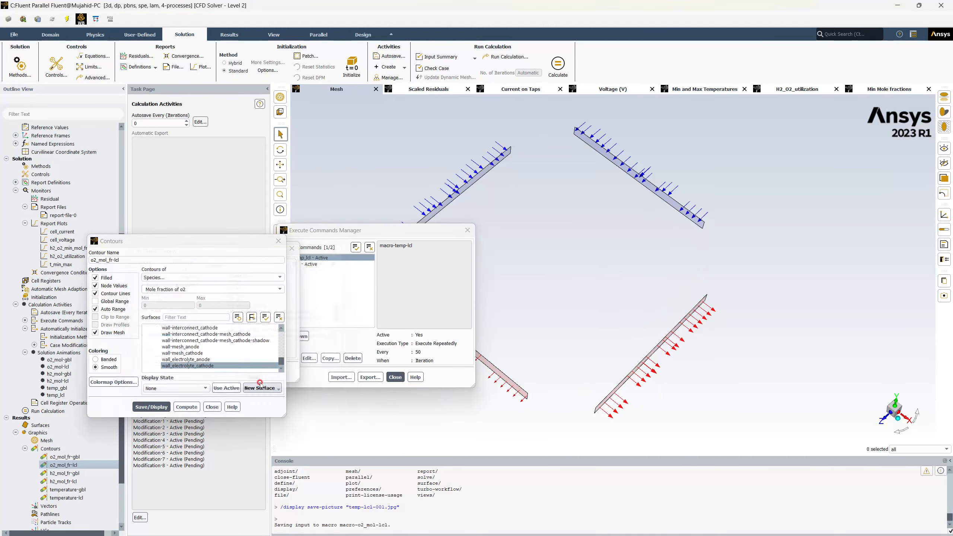
{"action": "scroll", "coordinate": [210, 349], "scroll_direction": "down", "scroll_amount": 5}
{"action": "left_click", "coordinate": [157, 407]}
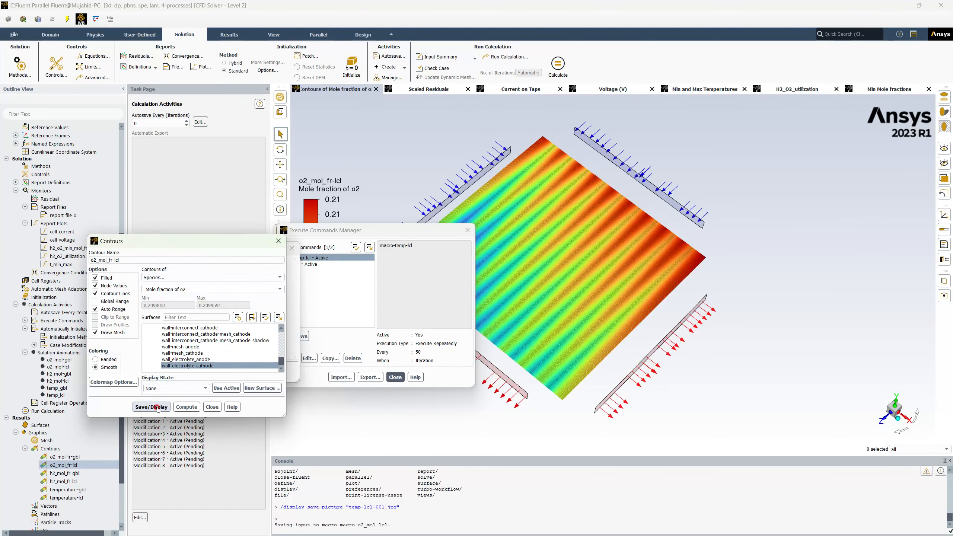
{"action": "left_click", "coordinate": [175, 317]}
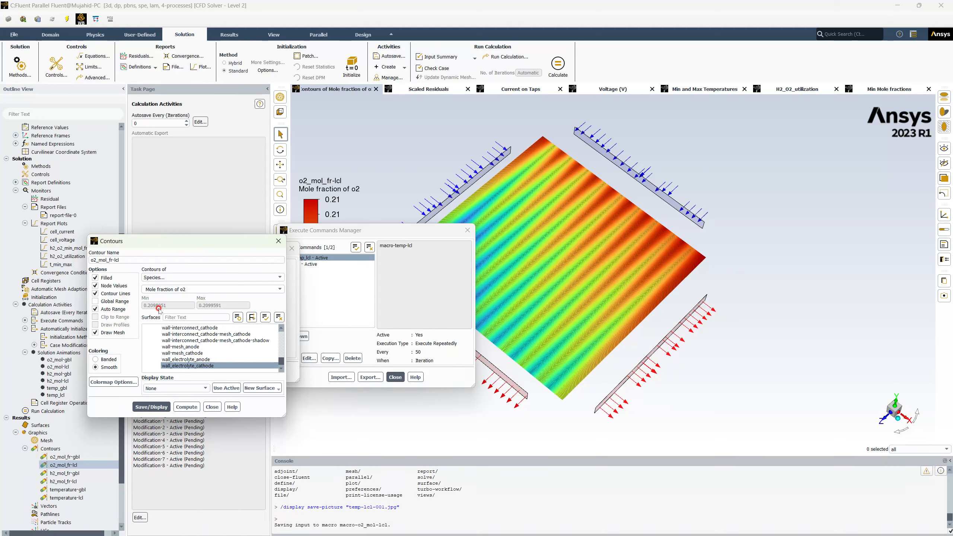
{"action": "left_click", "coordinate": [209, 407]}
{"action": "left_click", "coordinate": [199, 373]}
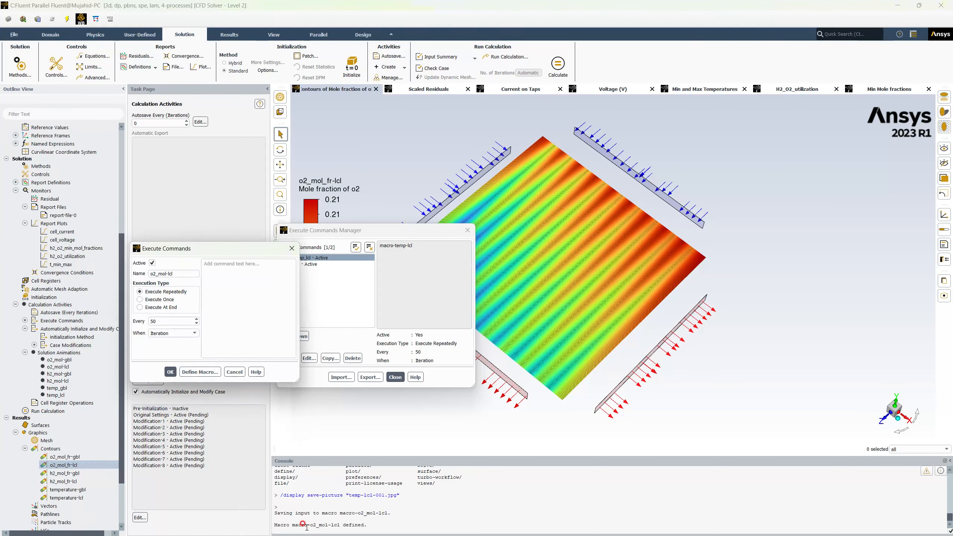
- Copy the macro name macro-o2_mol-lcl from the console into the o2_mol-lcl command text and save the command
{"action": "left_click", "coordinate": [300, 498]}
{"action": "left_click_drag", "start_coordinate": [340, 513], "coordinate": [388, 512]}
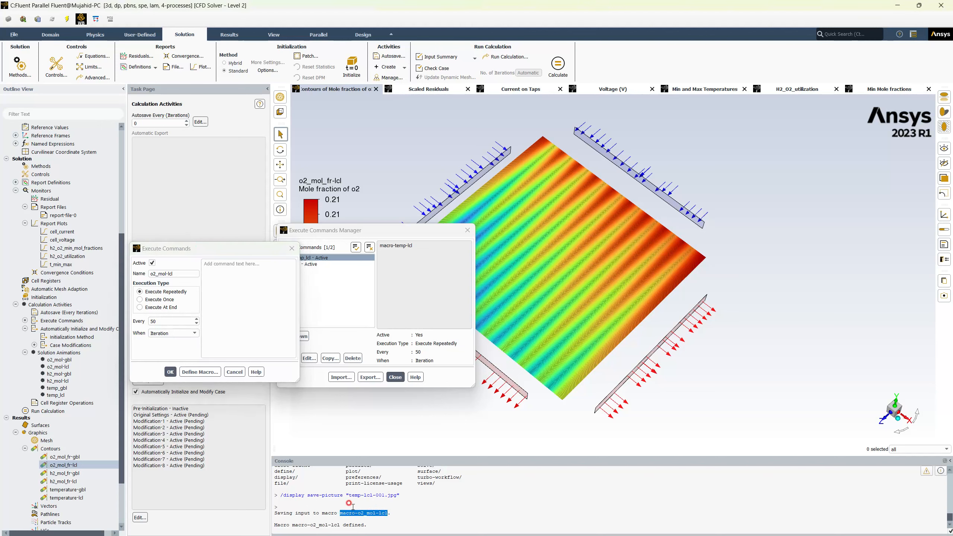
{"action": "left_click", "coordinate": [233, 273]}
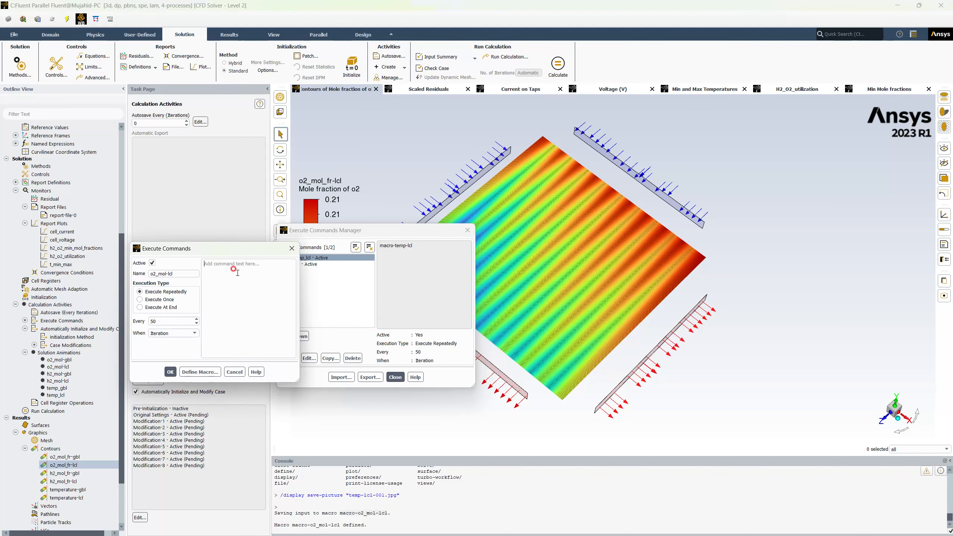
{"action": "type", "text": "macro-o2_mol-lcl"}
{"action": "left_click", "coordinate": [239, 269]}
{"action": "left_click", "coordinate": [172, 370]}
{"action": "left_click", "coordinate": [171, 371]}
{"action": "left_click", "coordinate": [183, 358]}
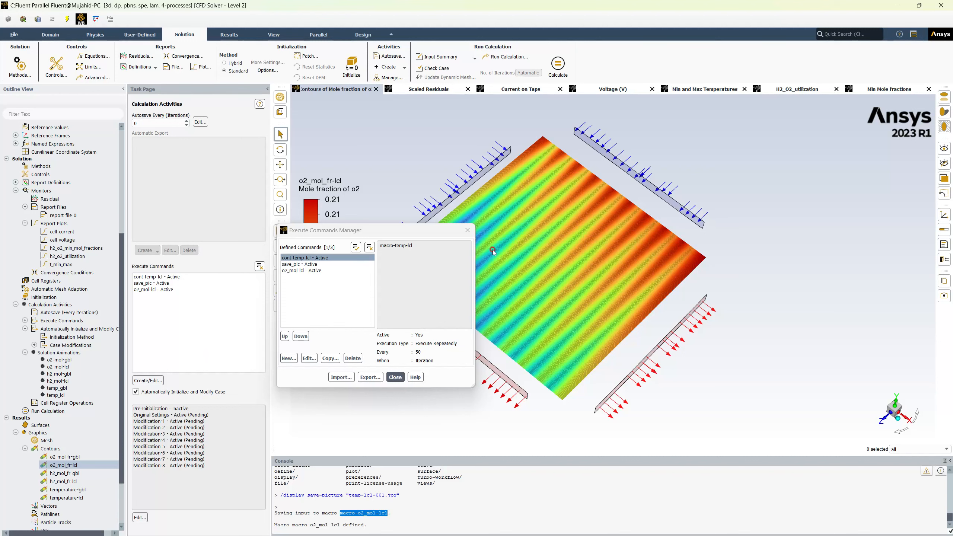
- Display the h2_mol_fr-gbl contour in the graphics window and close its settings
{"action": "left_click", "coordinate": [397, 523]}
{"action": "left_click", "coordinate": [76, 473]}
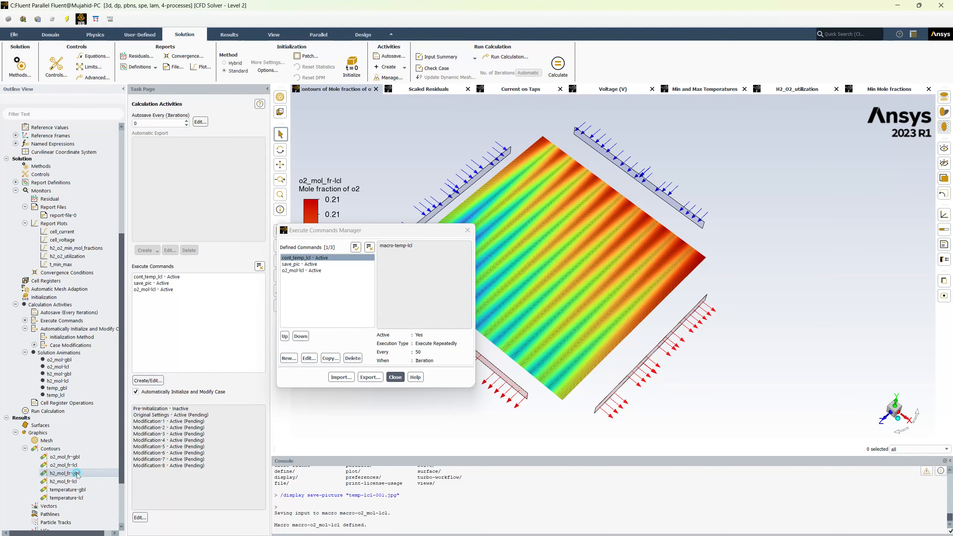
{"action": "double_click", "coordinate": [77, 475]}
{"action": "left_click", "coordinate": [151, 406]}
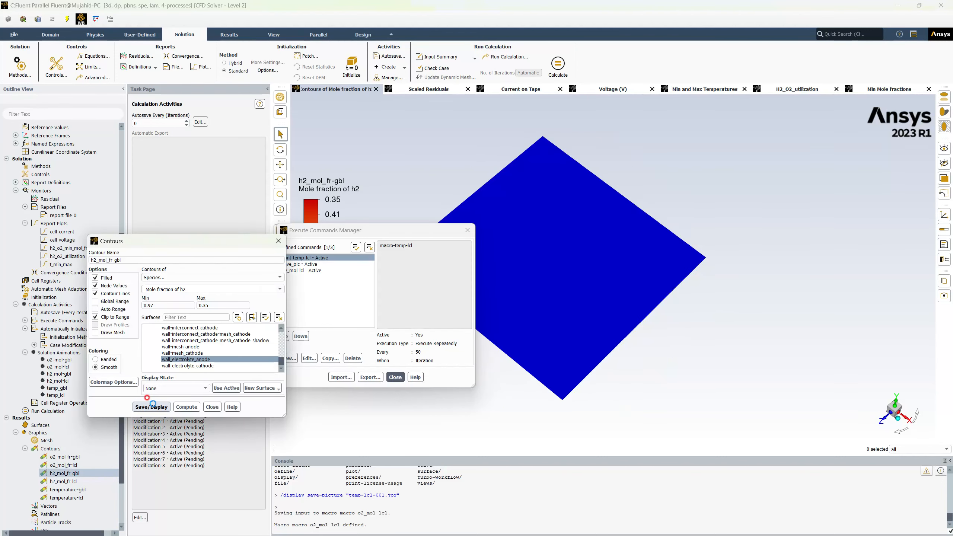
{"action": "left_click", "coordinate": [212, 406]}
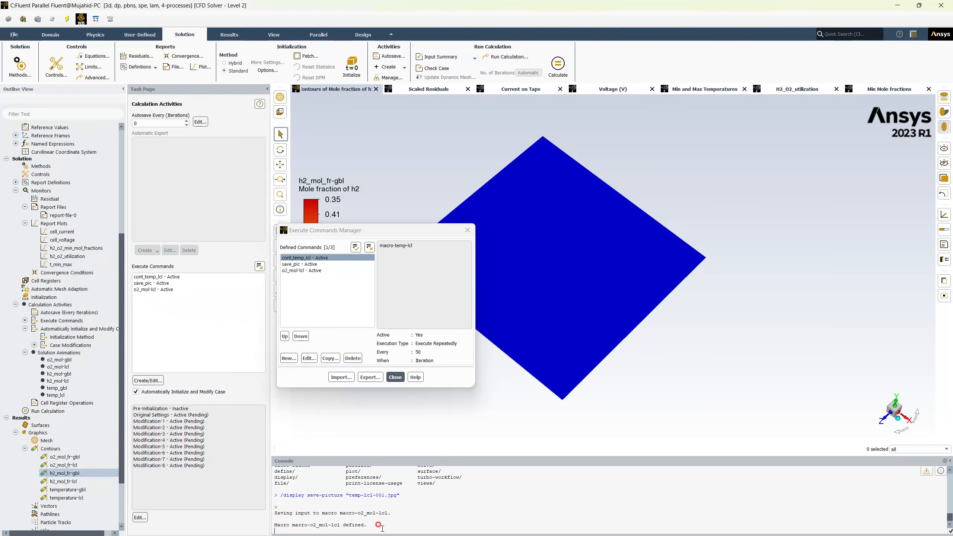
- Replace the recalled save-picture command in the console with macro-o2_mol-lcl and run it to test the macro
{"action": "key", "text": "Up"}
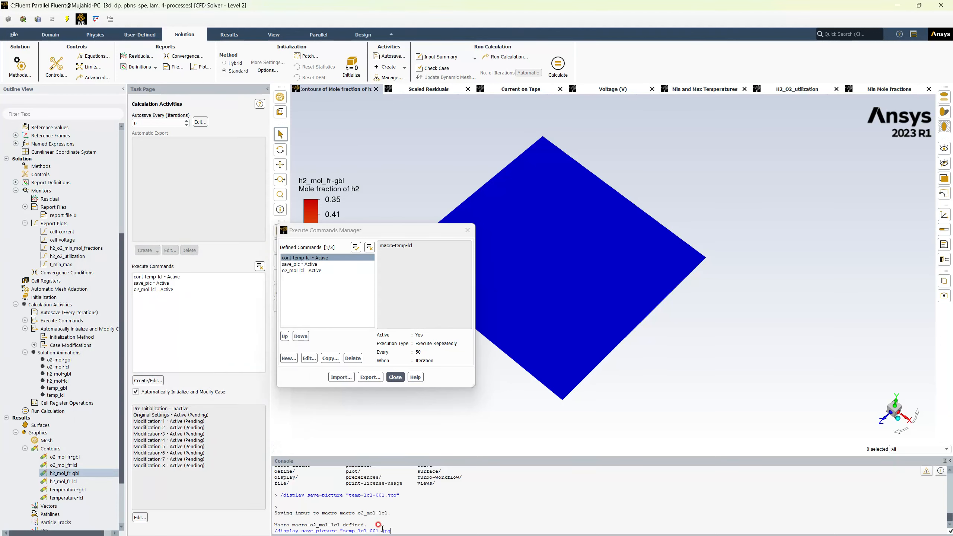
{"action": "key", "text": "BackSpace"}
{"action": "key", "text": "BackSpace"}
{"action": "key", "text": "BackSpace"}
{"action": "key", "text": "BackSpace"}
{"action": "key", "text": "BackSpace"}
{"action": "key", "text": "BackSpace"}
{"action": "key", "text": "BackSpace"}
{"action": "key", "text": "BackSpace"}
{"action": "key", "text": "BackSpace"}
{"action": "key", "text": "BackSpace"}
{"action": "key", "text": "BackSpace"}
{"action": "key", "text": "BackSpace"}
{"action": "key", "text": "BackSpace"}
{"action": "key", "text": "BackSpace"}
{"action": "key", "text": "BackSpace"}
{"action": "key", "text": "BackSpace"}
{"action": "key", "text": "BackSpace"}
{"action": "key", "text": "BackSpace"}
{"action": "key", "text": "BackSpace"}
{"action": "key", "text": "BackSpace"}
{"action": "key", "text": "Return"}
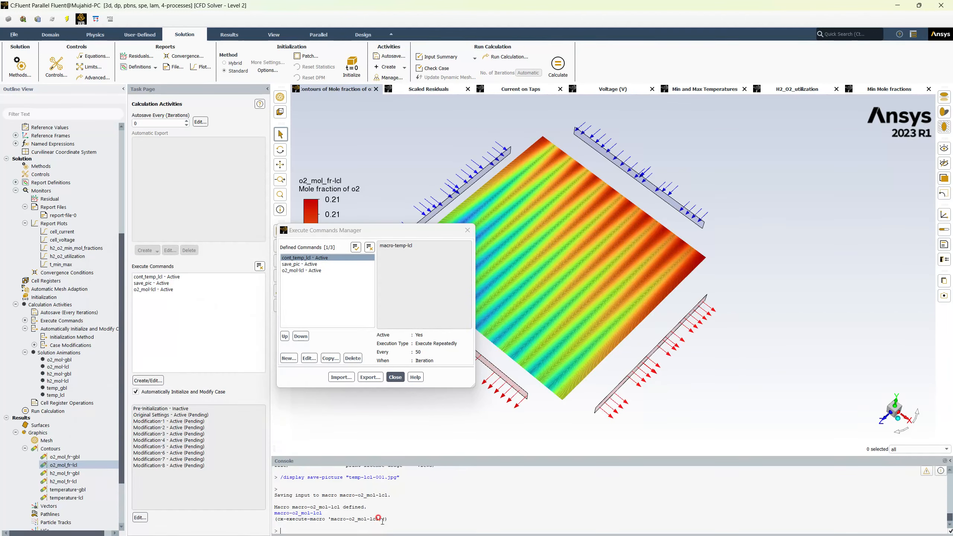
- Start a new execute command named save-pic that runs repeatedly every 50 iterations
{"action": "left_click", "coordinate": [308, 265]}
{"action": "left_click", "coordinate": [311, 259]}
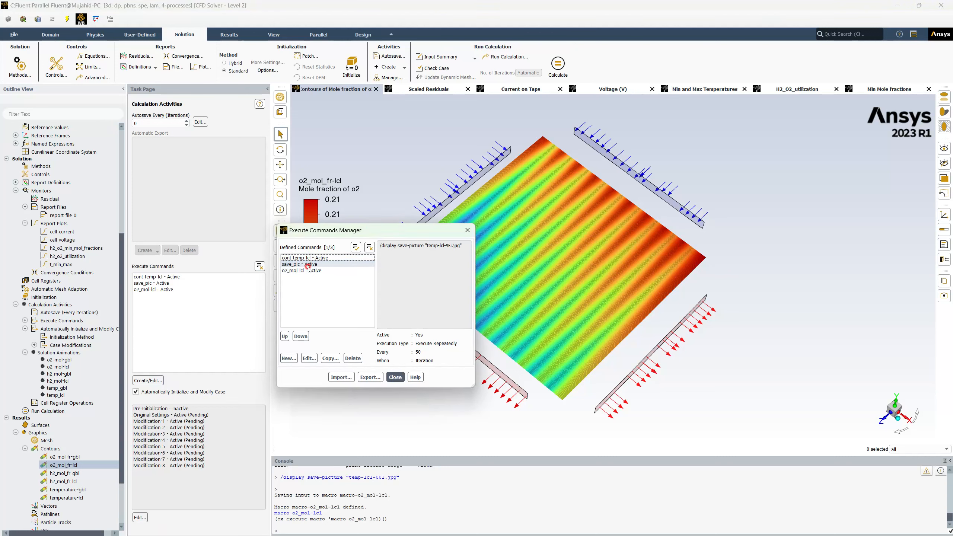
{"action": "left_click", "coordinate": [307, 265]}
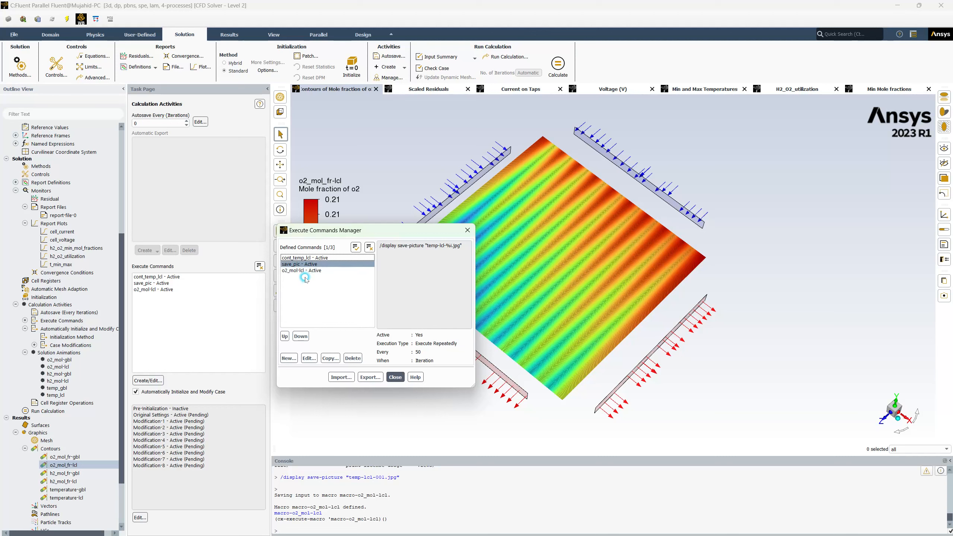
{"action": "left_click", "coordinate": [304, 278]}
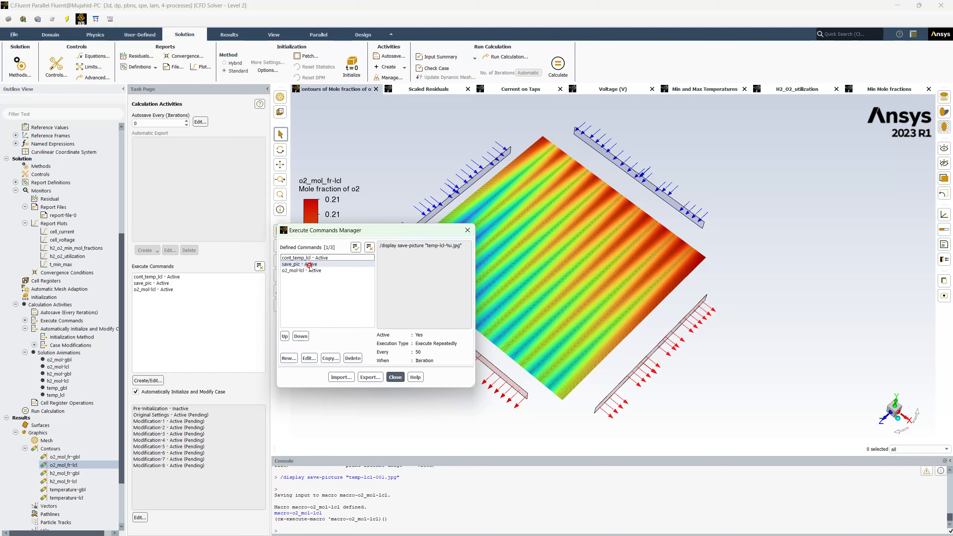
{"action": "left_click", "coordinate": [289, 358]}
{"action": "left_click_drag", "start_coordinate": [189, 250], "coordinate": [211, 270]}
{"action": "type", "text": "save"}
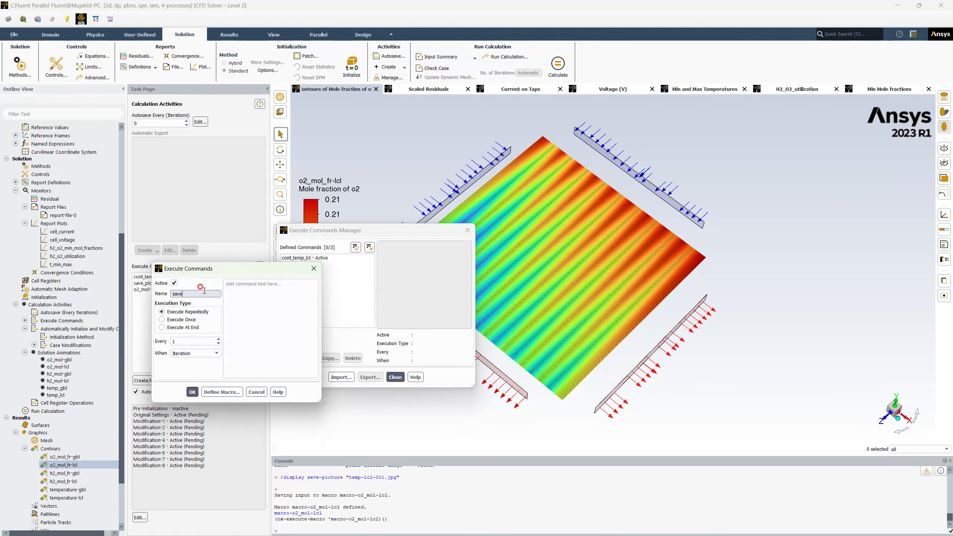
{"action": "type", "text": "-pic"}
{"action": "double_click", "coordinate": [174, 340]}
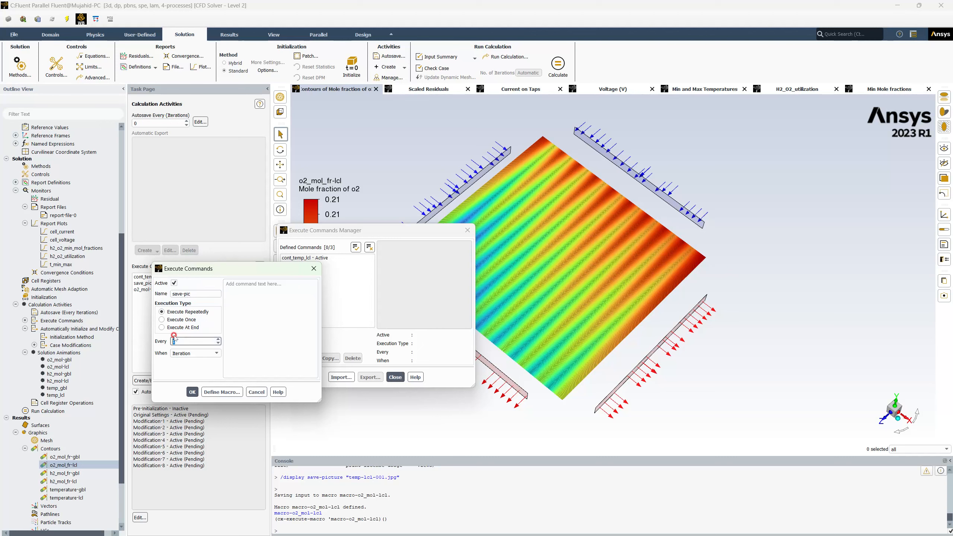
{"action": "type", "text": "50"}
- Set the save-pic command text to /display save-picture "o2_mol_fr-lcl_%i.jpg"
{"action": "left_click", "coordinate": [254, 287]}
{"action": "type", "text": "macro-o2_mol-lcl"}
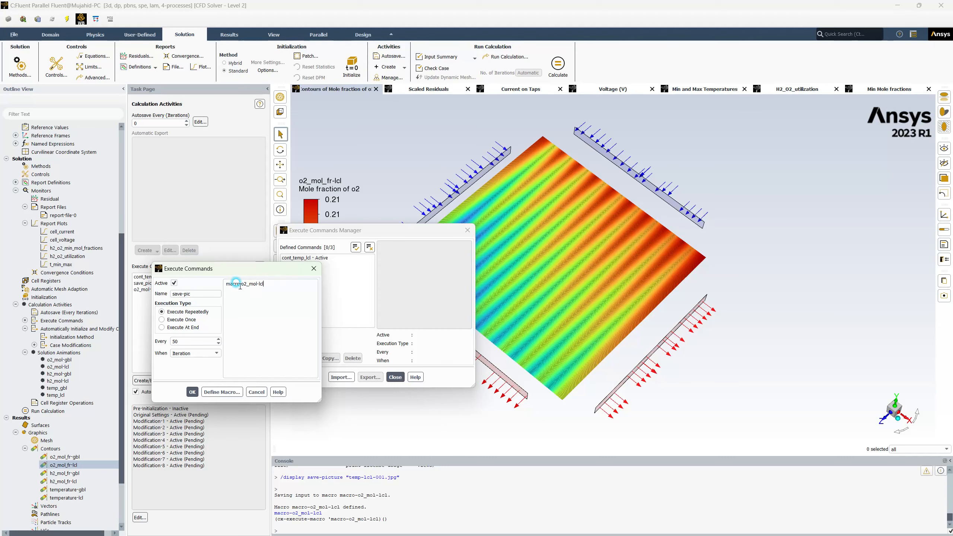
{"action": "left_click_drag", "start_coordinate": [274, 283], "coordinate": [270, 320]}
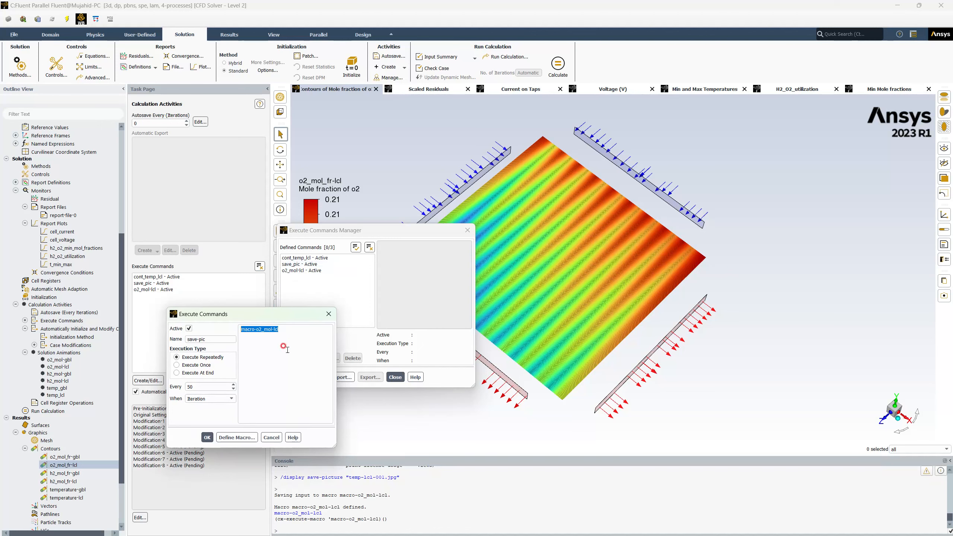
{"action": "type", "text": "/"}
{"action": "type", "text": "display"}
{"action": "type", "text": " save-"}
{"action": "type", "text": "picture"}
{"action": "type", "text": " \""}
{"action": "type", "text": "o2"}
{"action": "type", "text": "_mol_"}
{"action": "type", "text": "fr_"}
{"action": "type", "text": "-"}
{"action": "type", "text": "_"}
{"action": "type", "text": "%"}
{"action": "type", "text": "i."}
{"action": "type", "text": "jpg"}
{"action": "type", "text": "\""}
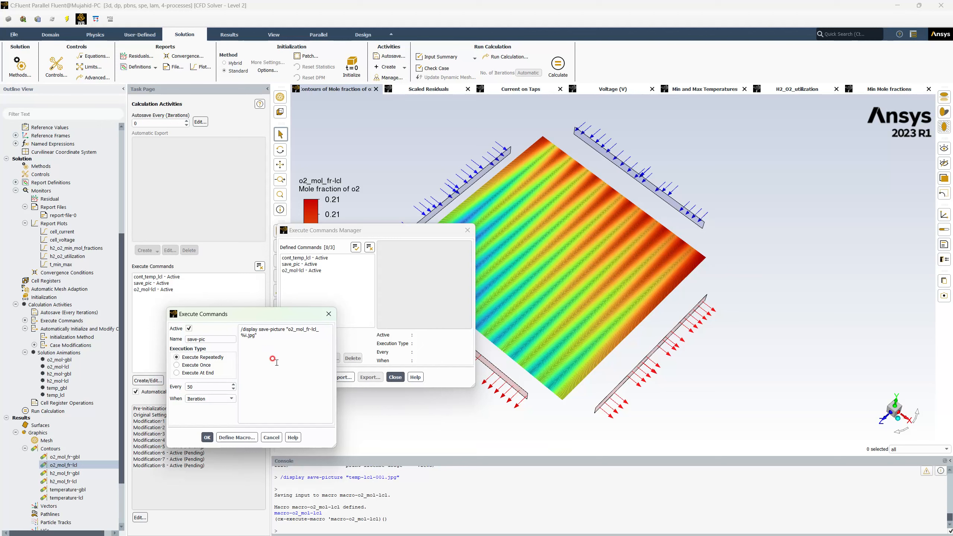
- Save the save-pic execute command and close the Execute Commands Manager
{"action": "left_click", "coordinate": [206, 437]}
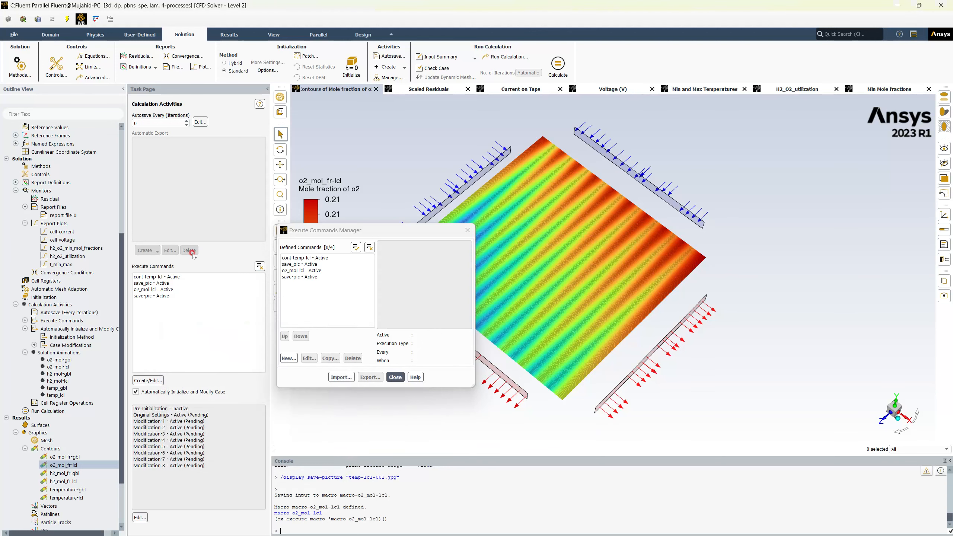
{"action": "left_click", "coordinate": [394, 377]}
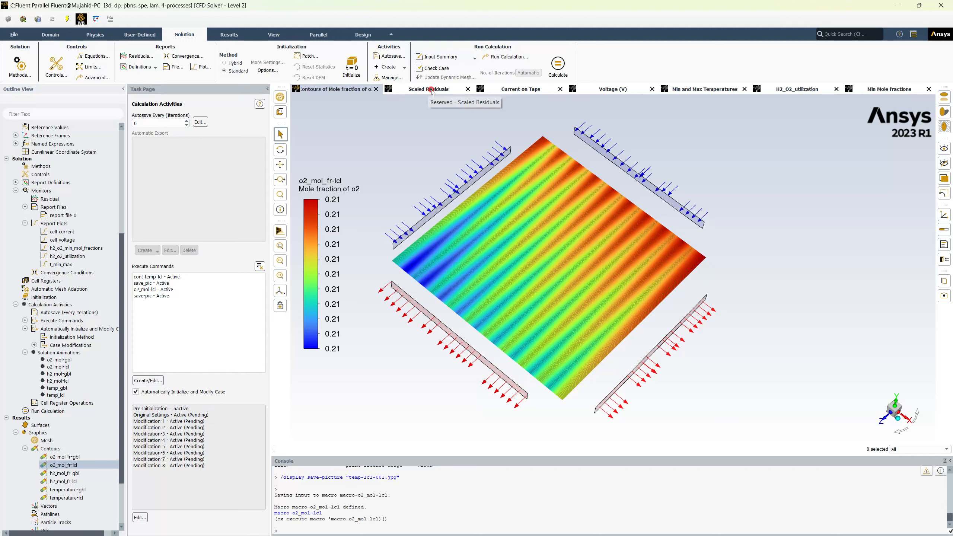
- Start the calculation and allow the existing files to be overwritten
{"action": "left_click", "coordinate": [564, 66]}
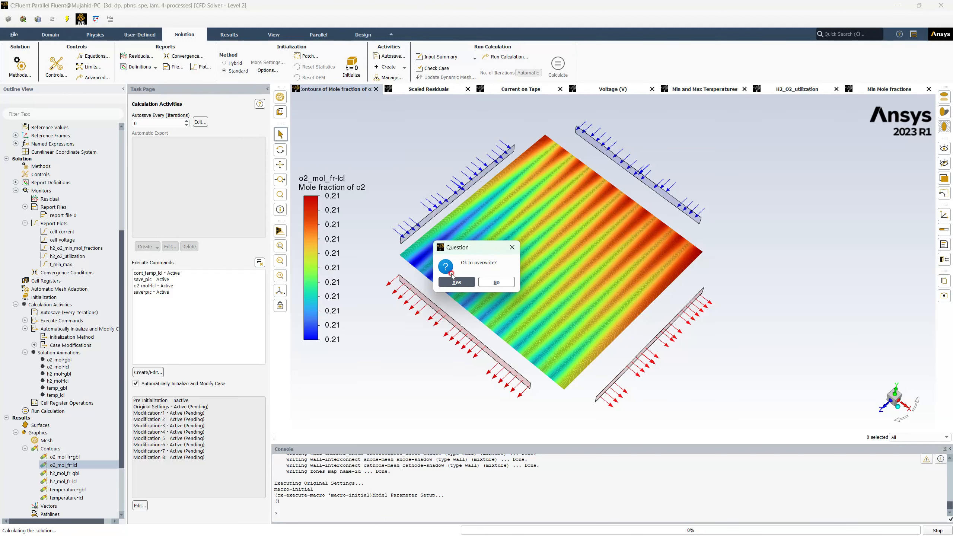
{"action": "left_click", "coordinate": [464, 282]}
{"action": "left_click", "coordinate": [455, 281]}
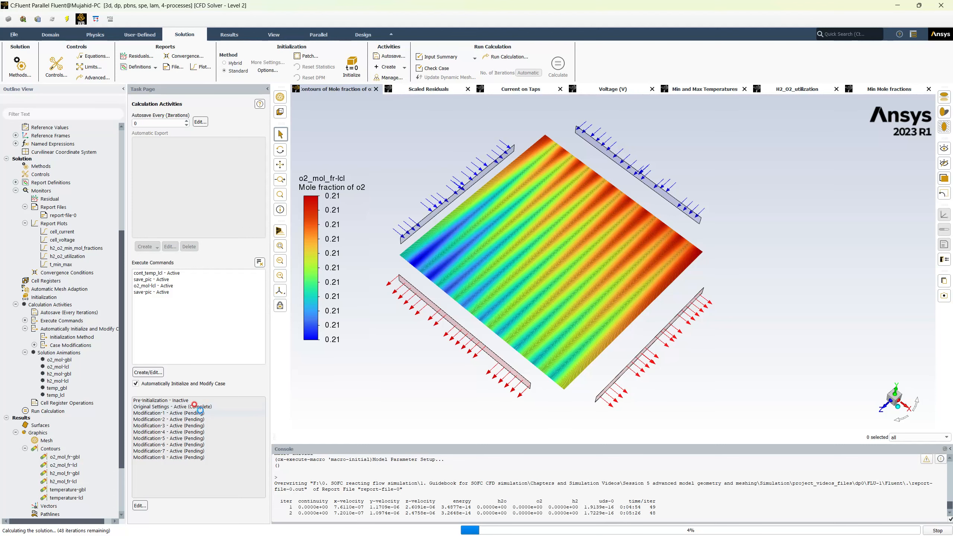
- Examine the voltage, tap current, min/max temperature, H2/O2 utilization, minimum mole fraction and residual plots and the oxygen contour during the calculation
{"action": "left_click", "coordinate": [621, 92]}
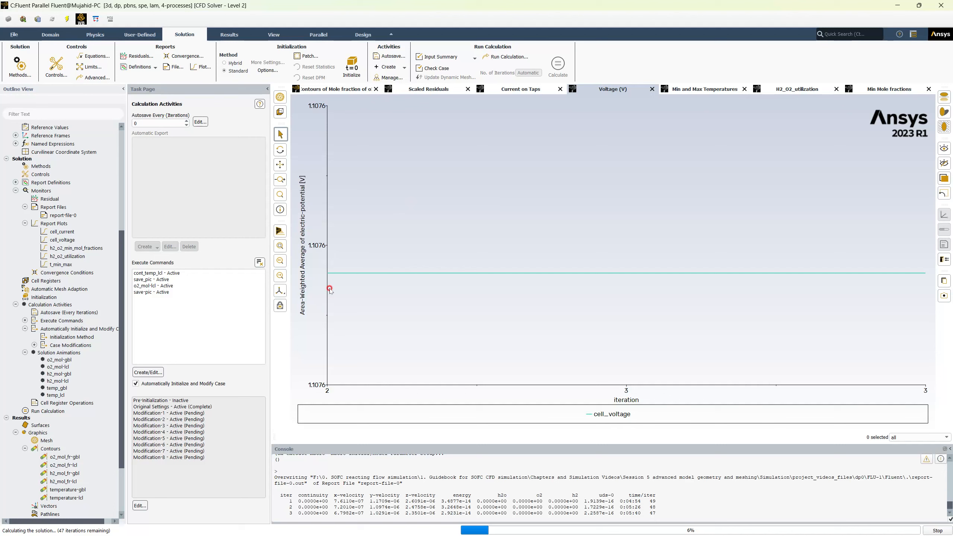
{"action": "mouse_move", "coordinate": [327, 273]}
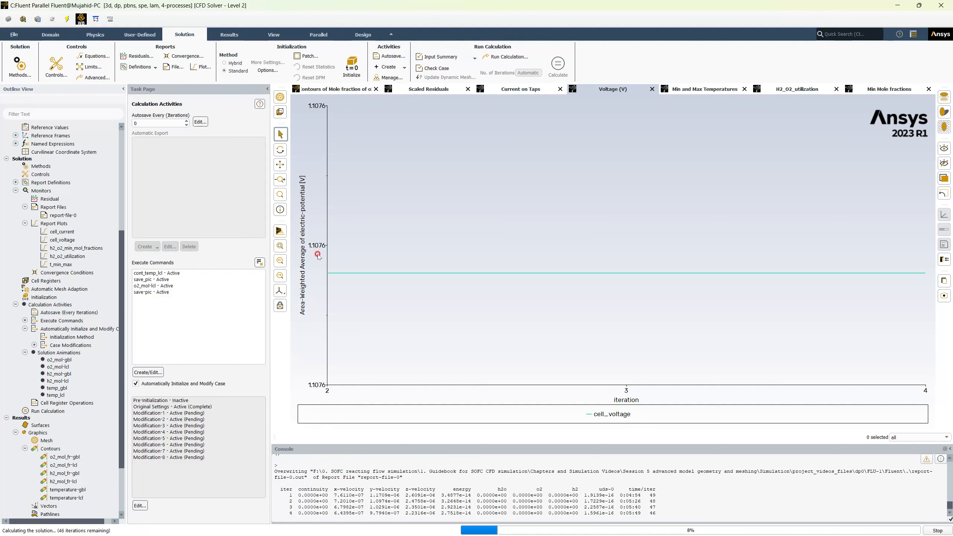
{"action": "left_click", "coordinate": [525, 91]}
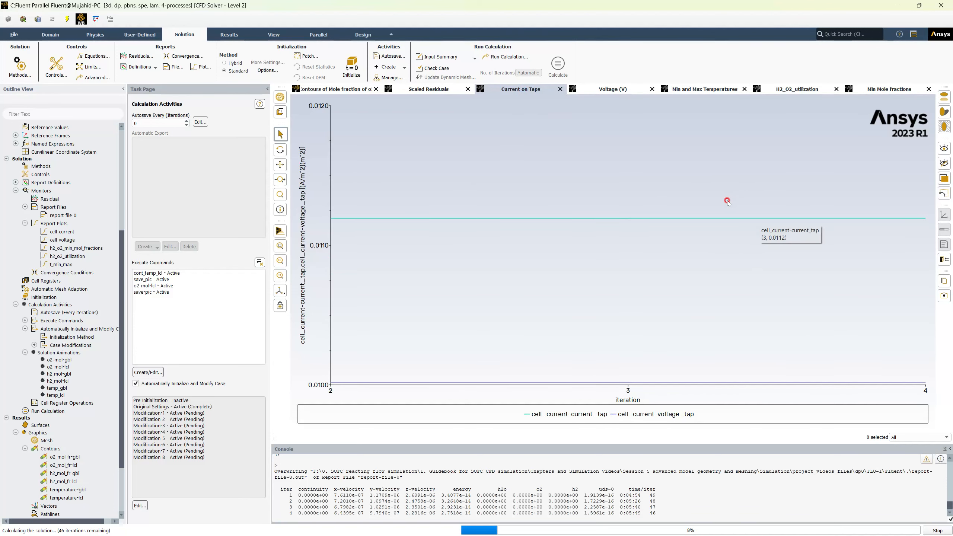
{"action": "mouse_move", "coordinate": [625, 222]}
{"action": "left_click", "coordinate": [716, 90]}
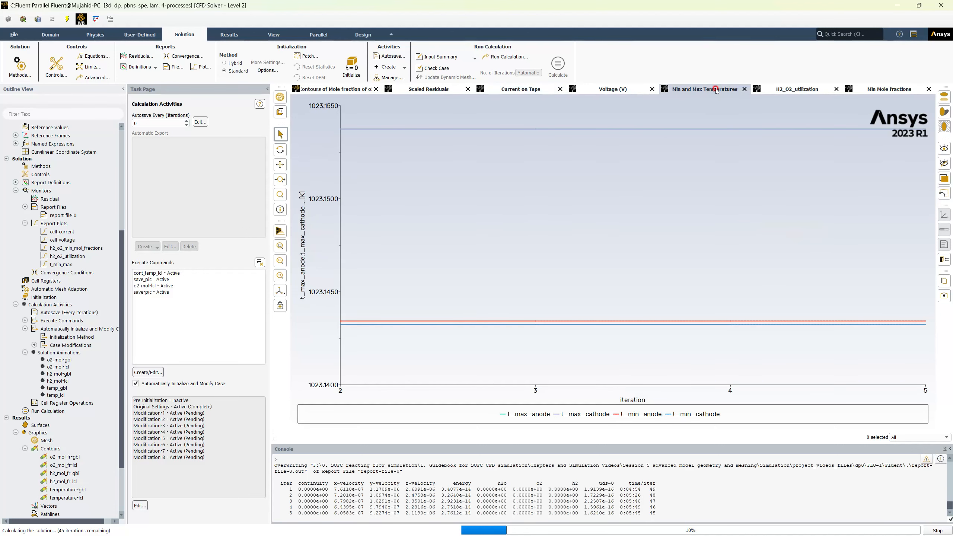
{"action": "left_click", "coordinate": [806, 91]}
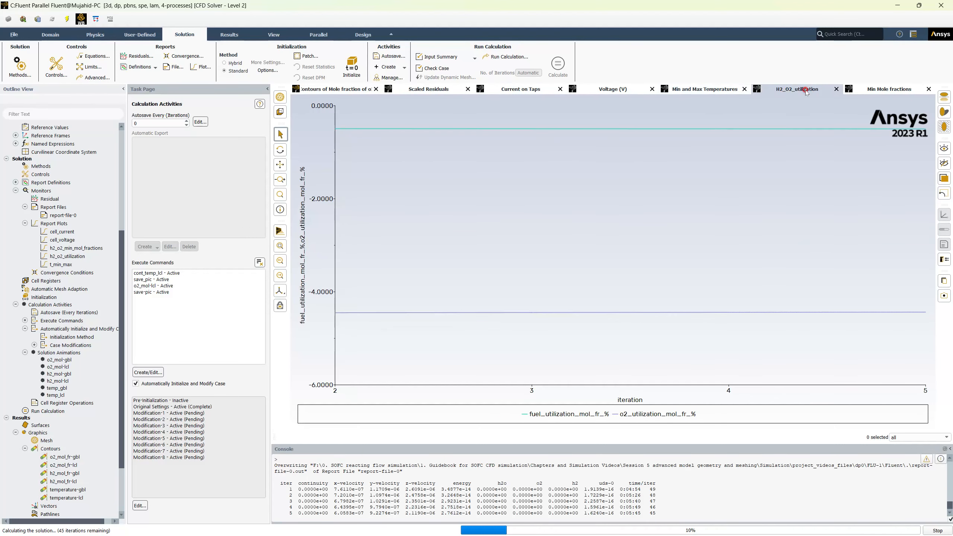
{"action": "left_click", "coordinate": [872, 93]}
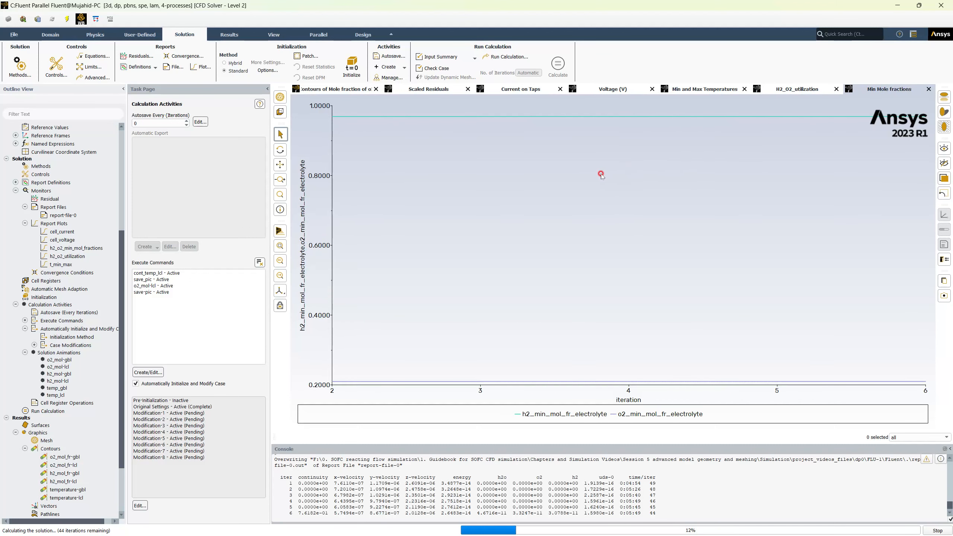
{"action": "left_click", "coordinate": [434, 90]}
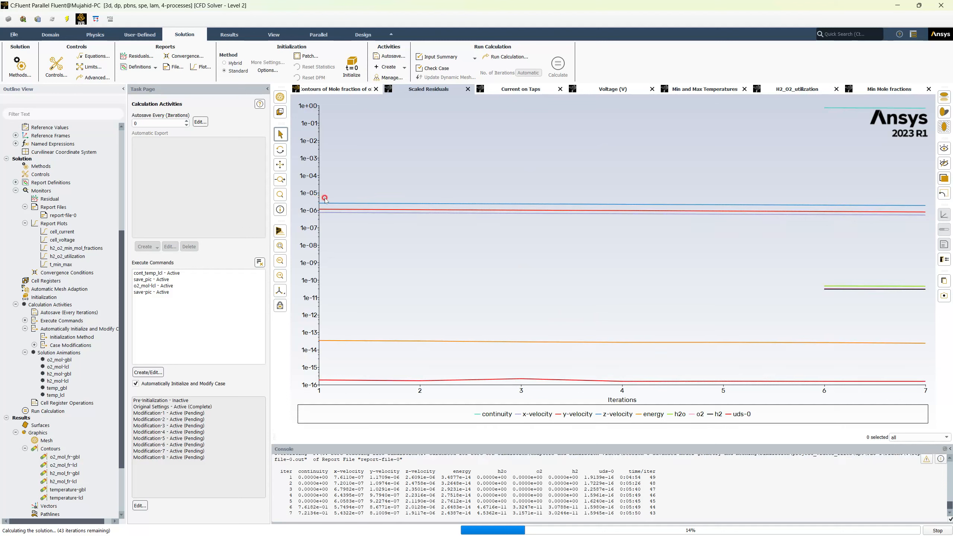
{"action": "left_click", "coordinate": [337, 90]}
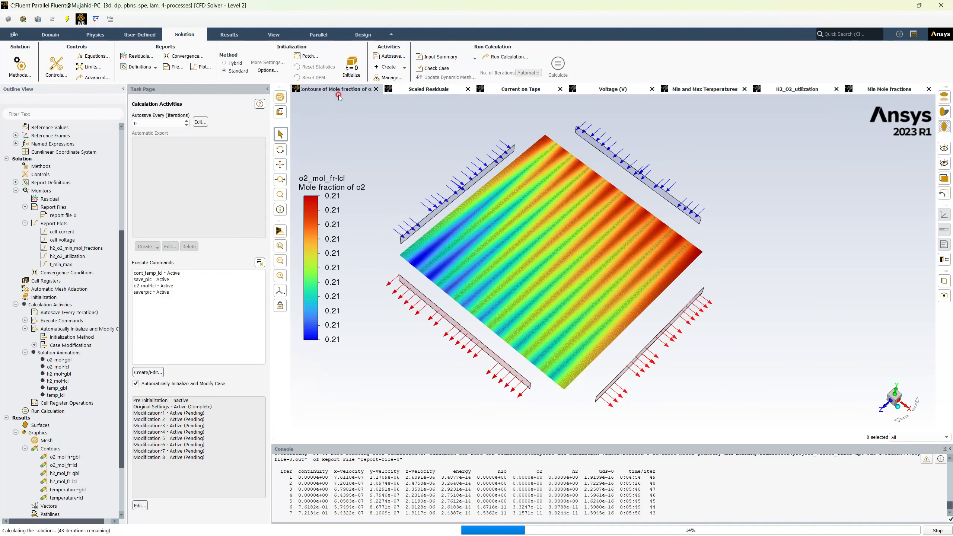
{"action": "left_click", "coordinate": [522, 92]}
{"action": "left_click", "coordinate": [618, 91]}
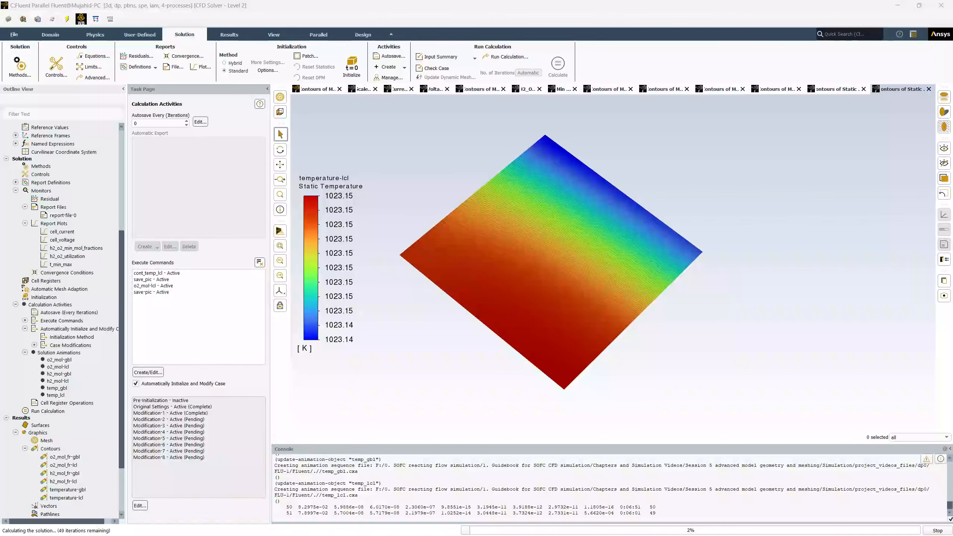
- Switch to File Explorer, look through the Fluent project folder for the saved contour pictures, and open h2_mol-gbl_0000
{"action": "left_click_drag", "start_coordinate": [162, 147], "coordinate": [458, 121]}
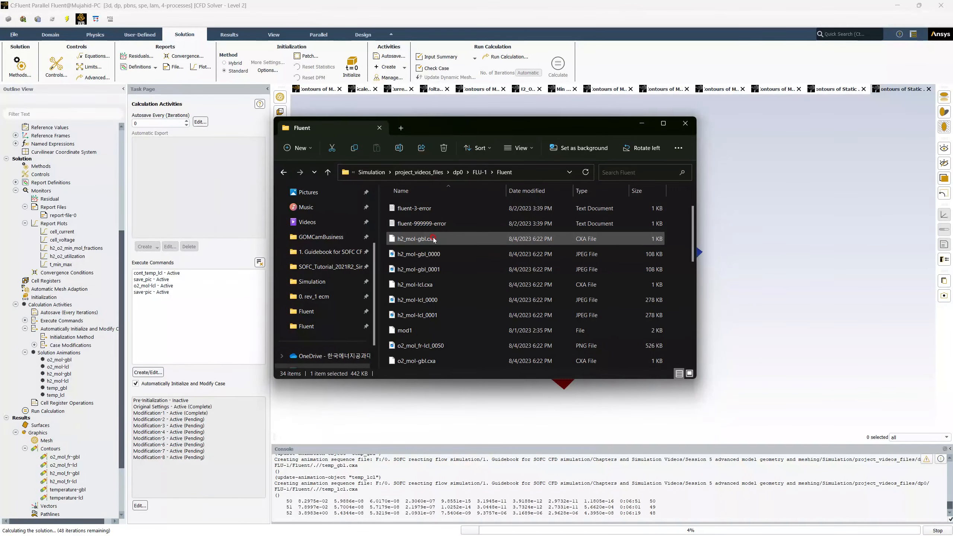
{"action": "scroll", "coordinate": [440, 266], "scroll_direction": "down", "scroll_amount": 7}
{"action": "scroll", "coordinate": [440, 266], "scroll_direction": "up", "scroll_amount": 5}
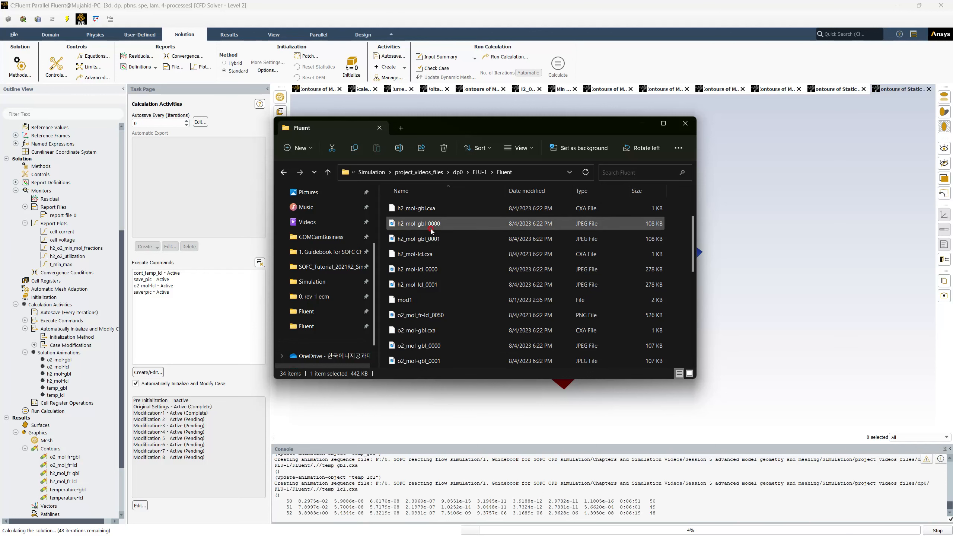
{"action": "mouse_move", "coordinate": [424, 227]}
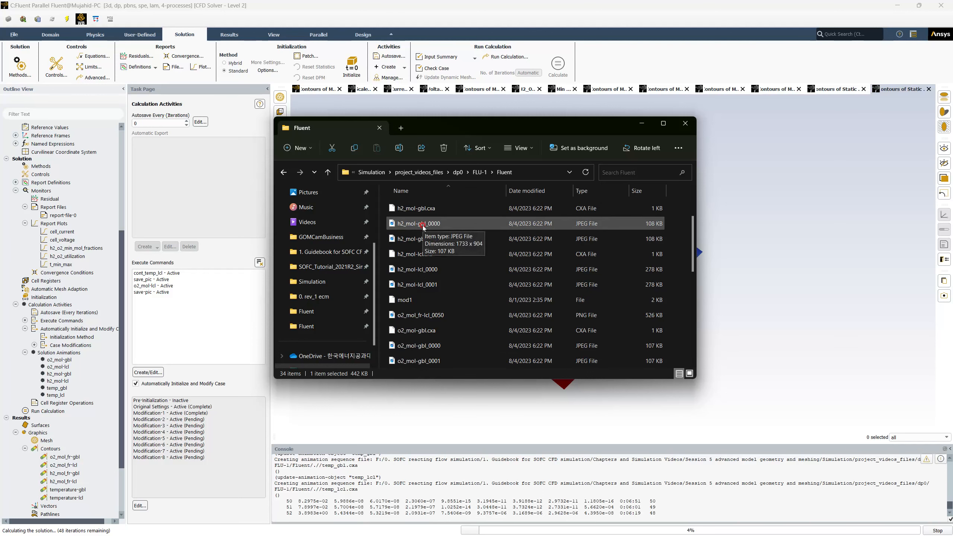
{"action": "scroll", "coordinate": [424, 227], "scroll_direction": "up", "scroll_amount": 2}
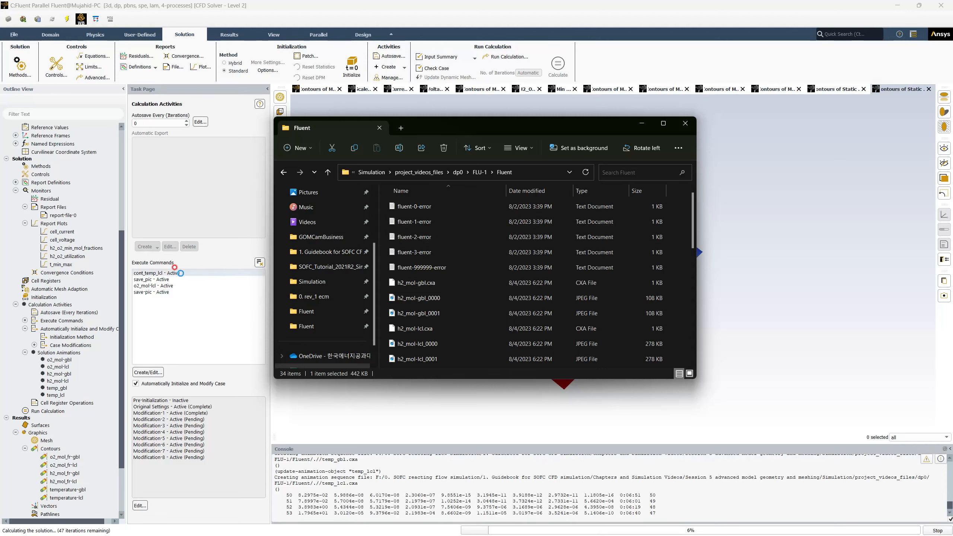
{"action": "scroll", "coordinate": [487, 272], "scroll_direction": "down", "scroll_amount": 2}
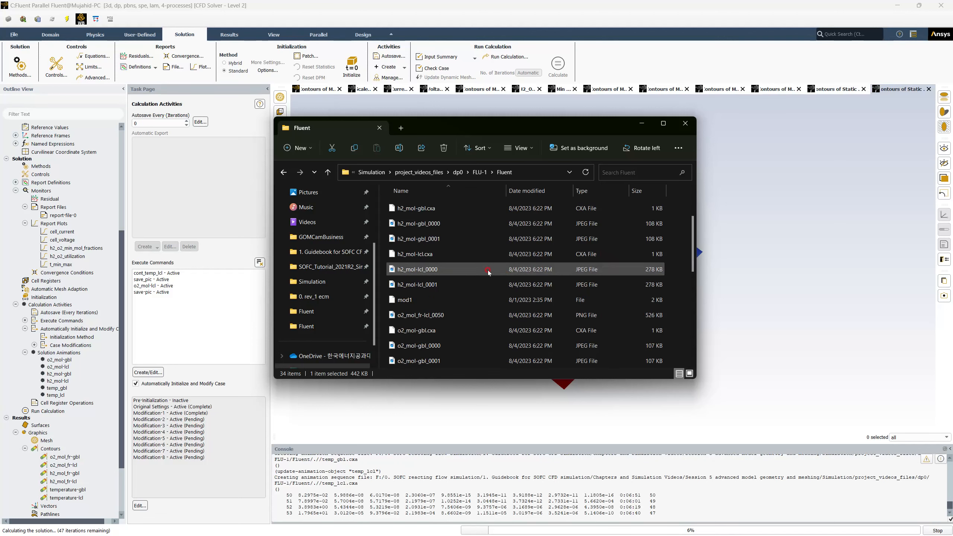
{"action": "double_click", "coordinate": [446, 227]}
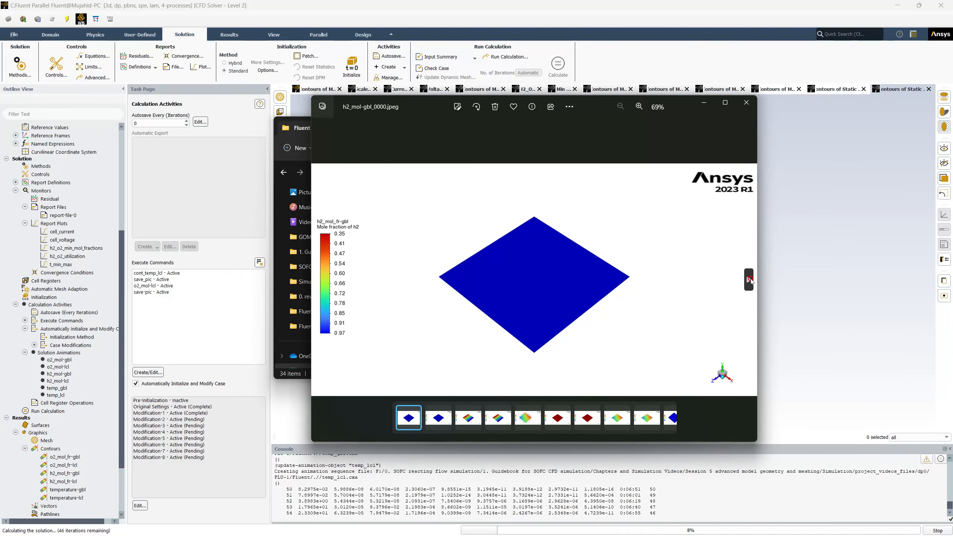
- Review the saved hydrogen and oxygen contour images, comparing the animation frames with the o2_mol_fr-lcl_0050 picture
{"action": "left_click", "coordinate": [750, 281]}
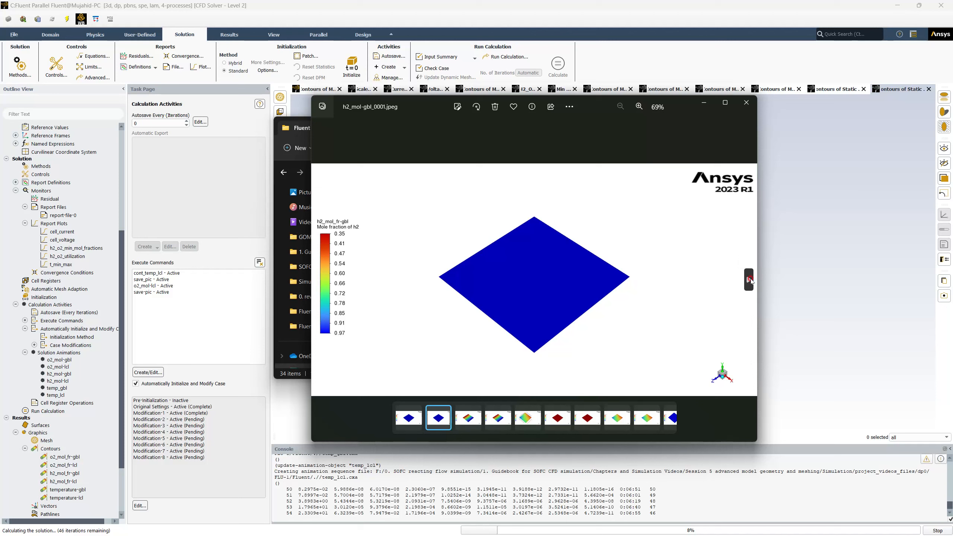
{"action": "left_click", "coordinate": [750, 281]}
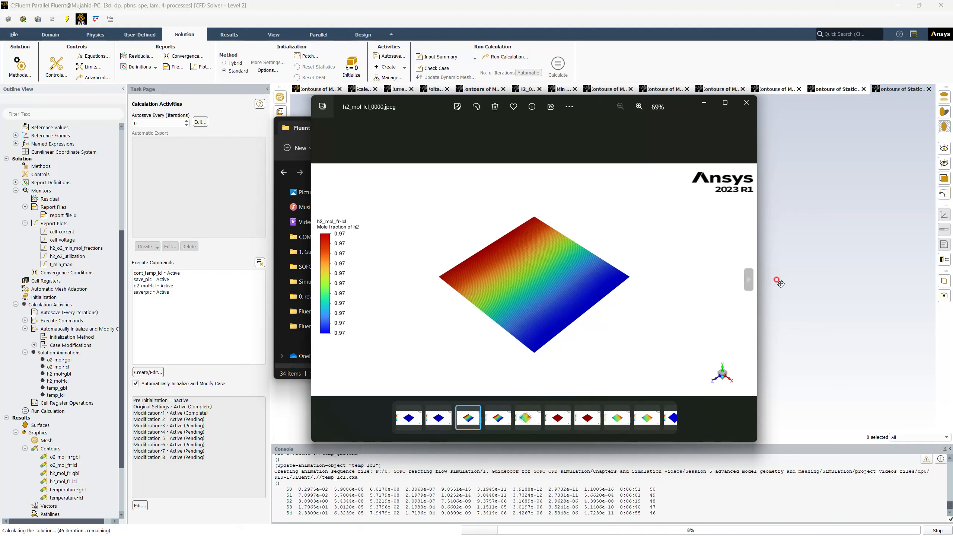
{"action": "left_click", "coordinate": [749, 280]}
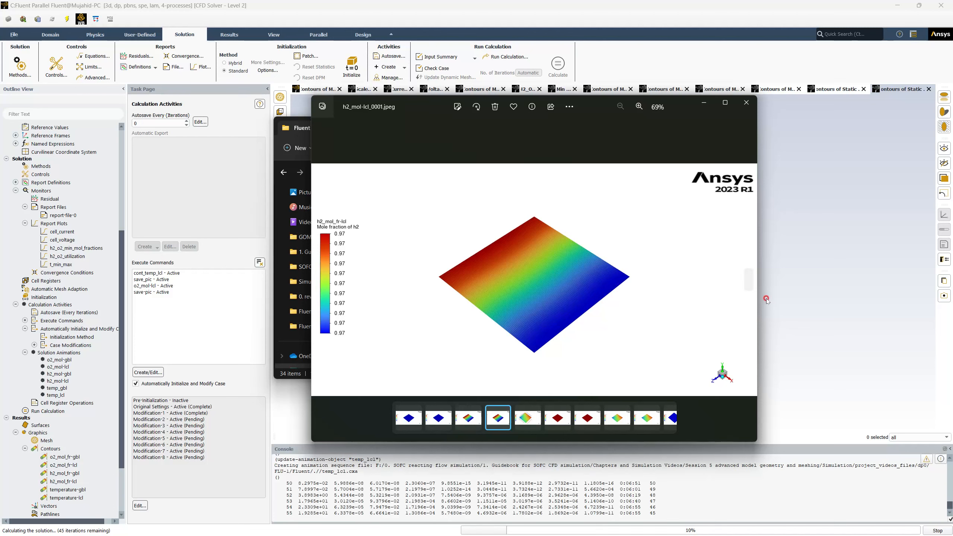
{"action": "left_click", "coordinate": [748, 280]}
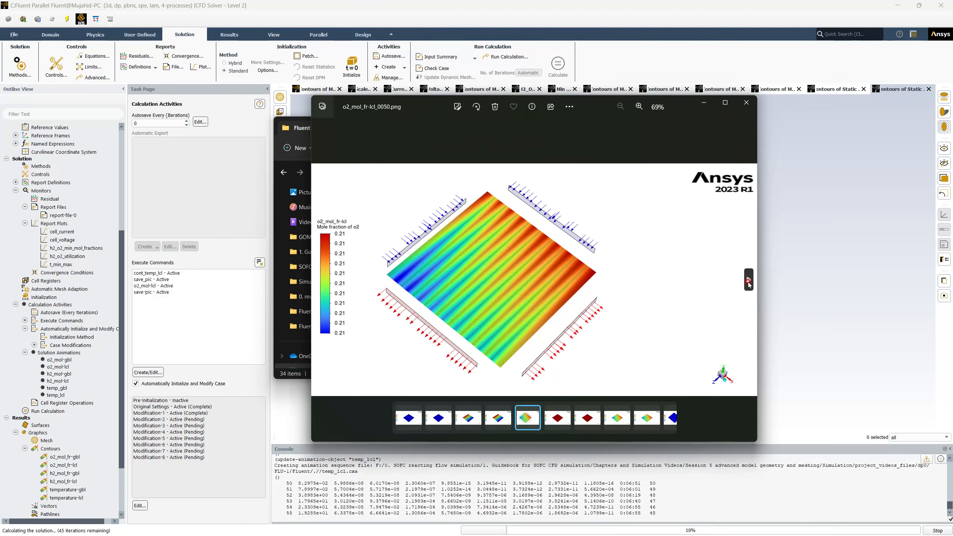
{"action": "left_click", "coordinate": [748, 280]}
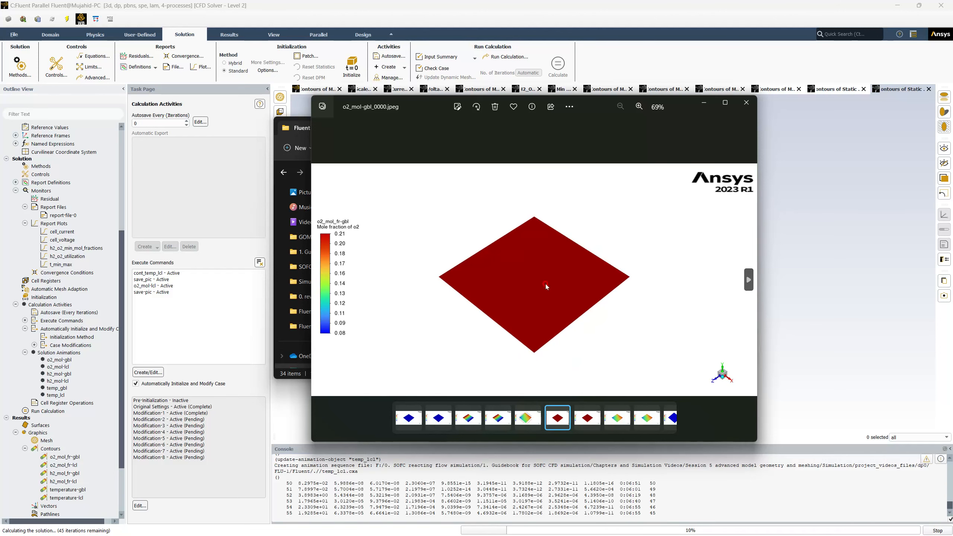
{"action": "left_click", "coordinate": [319, 278]}
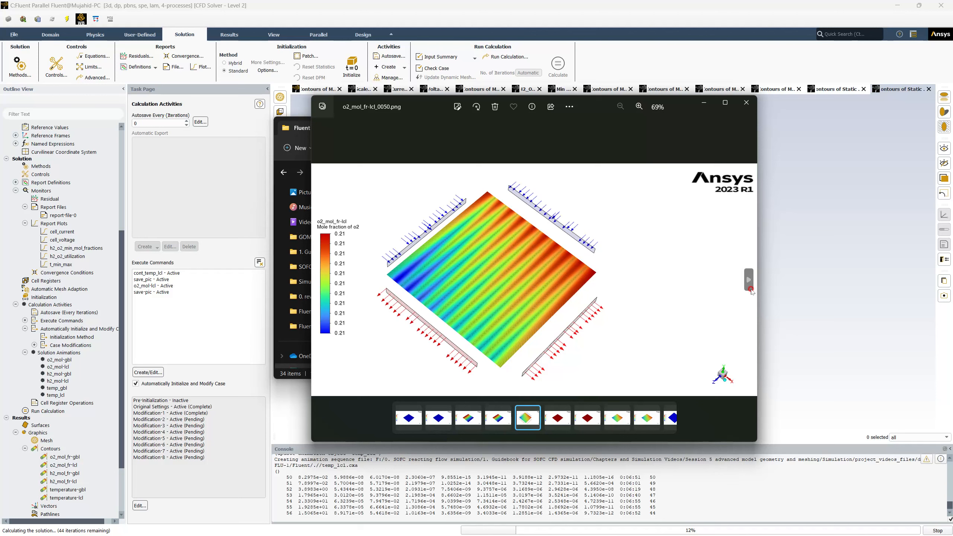
{"action": "left_click", "coordinate": [748, 282]}
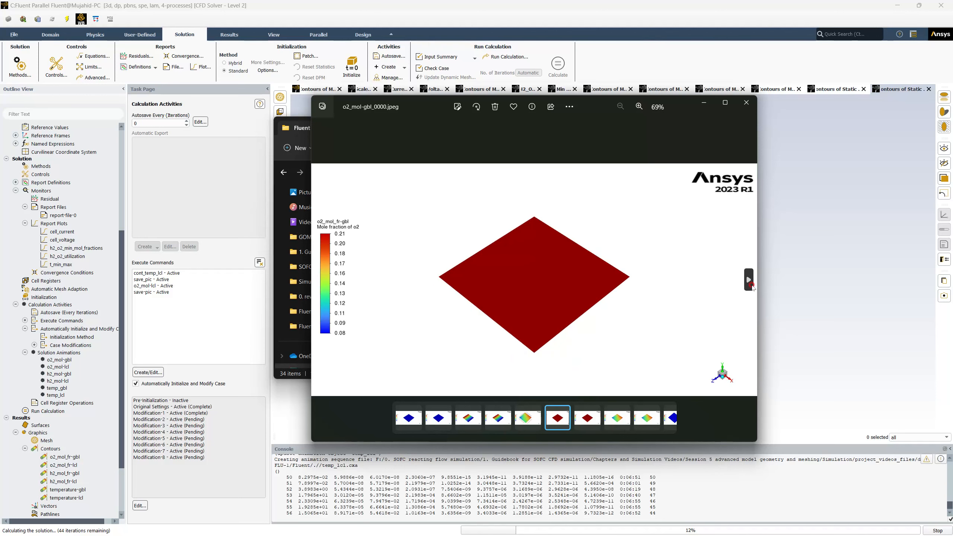
{"action": "left_click", "coordinate": [749, 282]}
{"action": "left_click", "coordinate": [749, 281]}
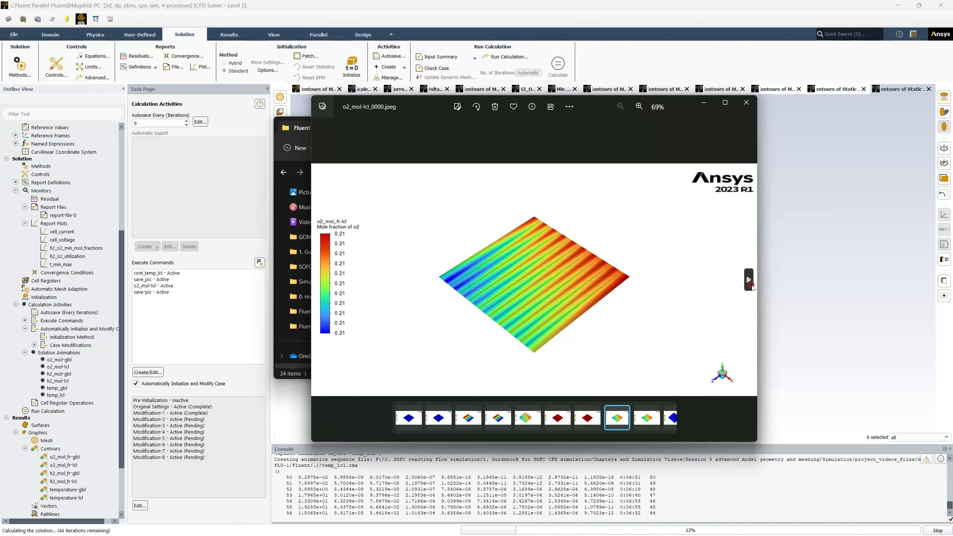
{"action": "left_click", "coordinate": [749, 281]}
- Review the saved global and local temperature images through temp-lcl-0050 and close the image viewer
{"action": "left_click", "coordinate": [749, 282]}
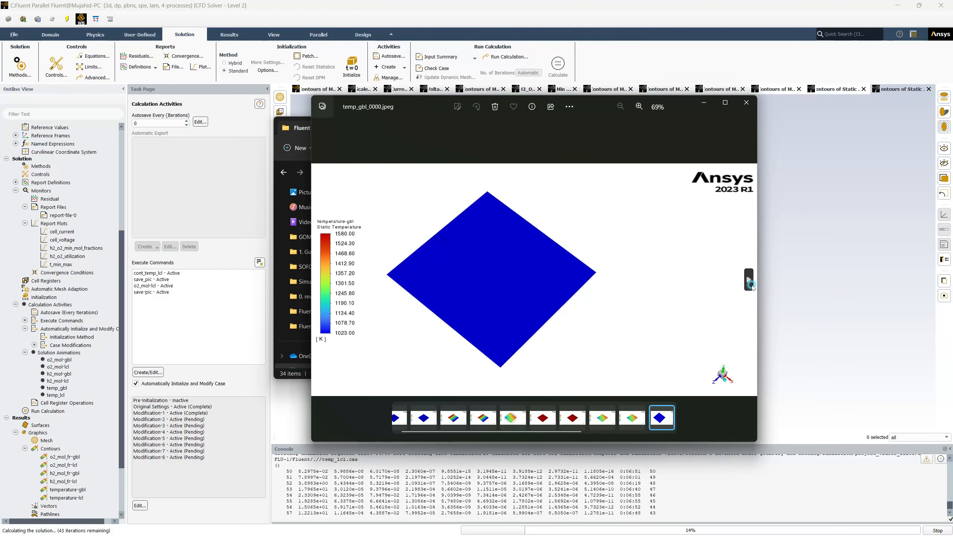
{"action": "left_click", "coordinate": [749, 281]}
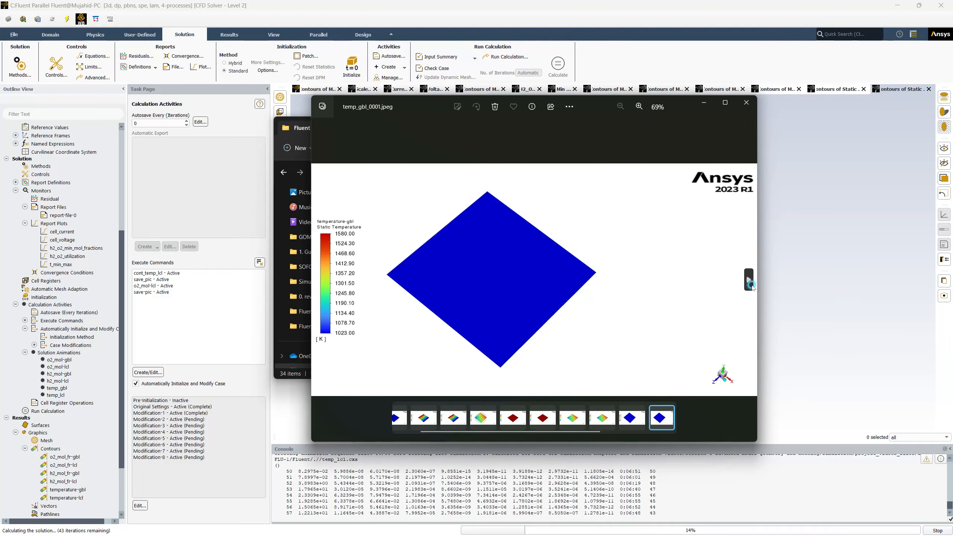
{"action": "left_click", "coordinate": [749, 281]}
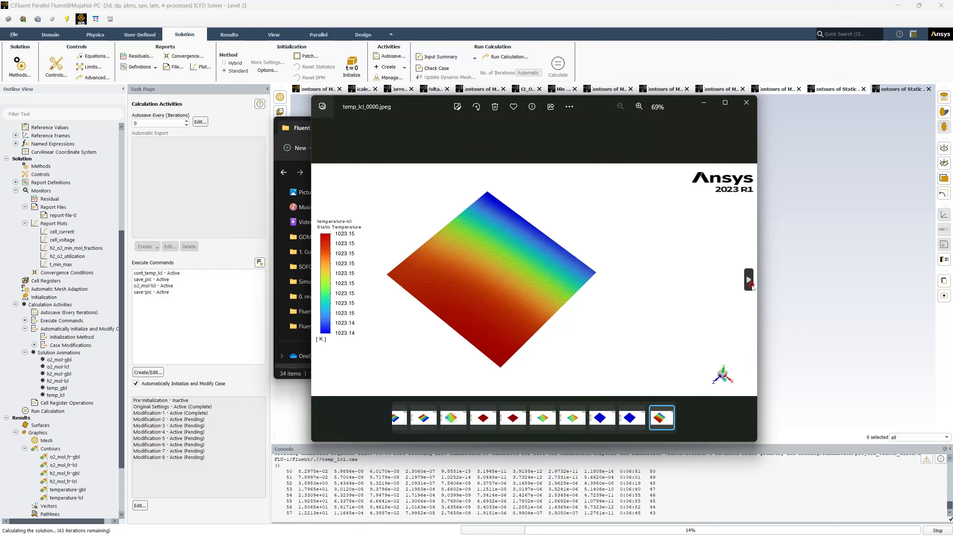
{"action": "left_click", "coordinate": [749, 281]}
{"action": "left_click", "coordinate": [749, 281]}
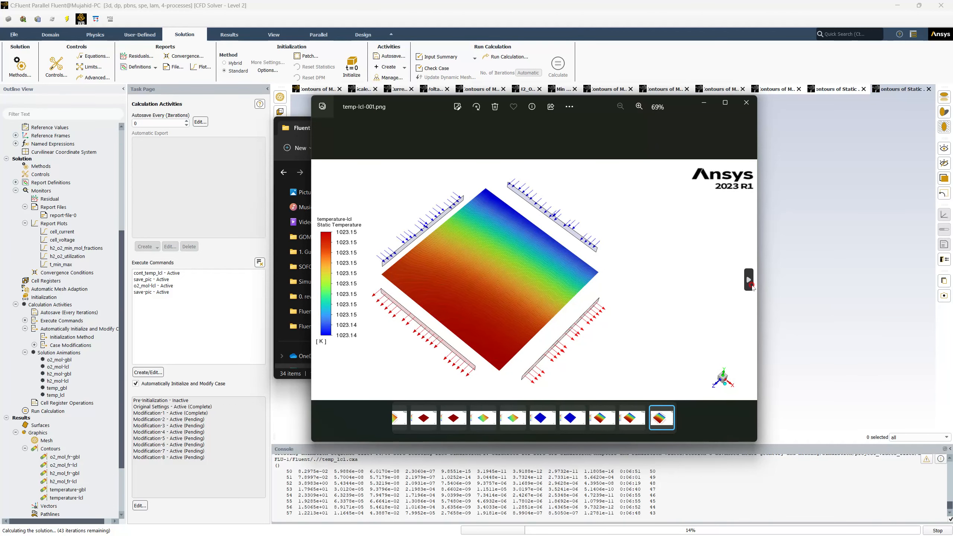
{"action": "left_click", "coordinate": [751, 286]}
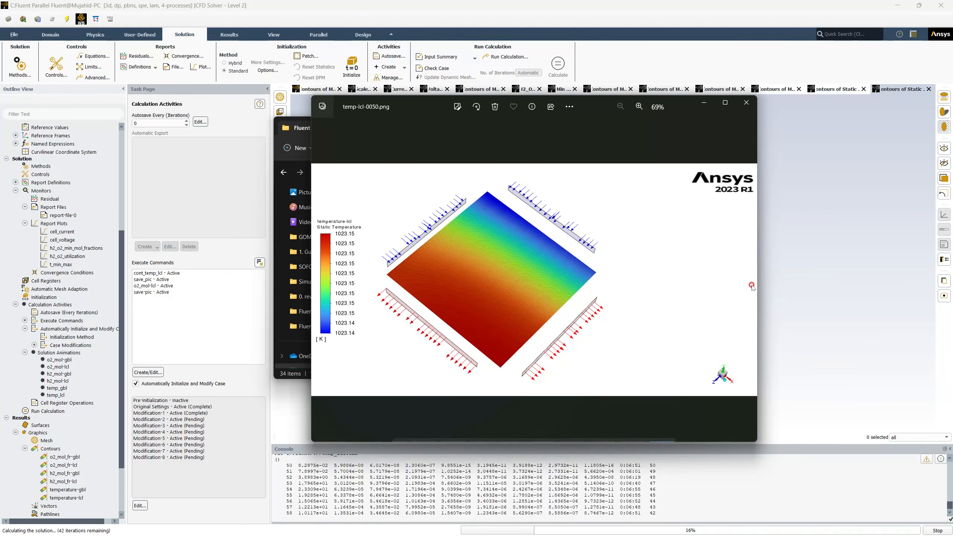
{"action": "left_click", "coordinate": [741, 109]}
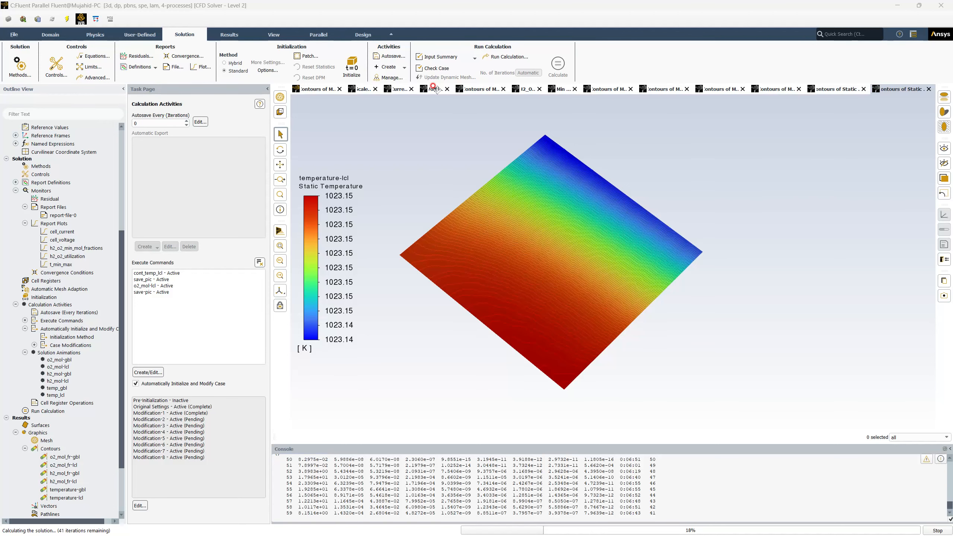
- Examine the cell voltage plot across the iterations in the running Fluent calculation
{"action": "left_click", "coordinate": [435, 89]}
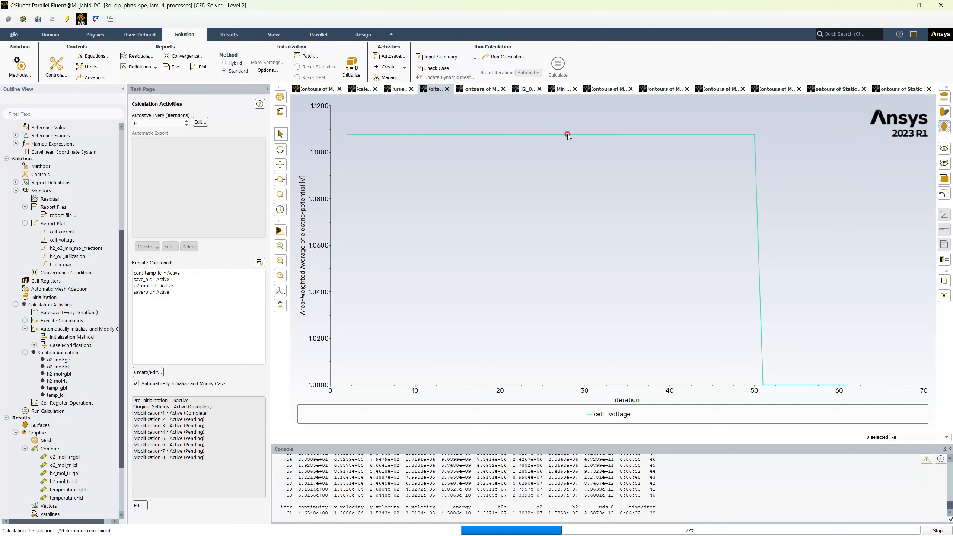
{"action": "mouse_move", "coordinate": [576, 137]}
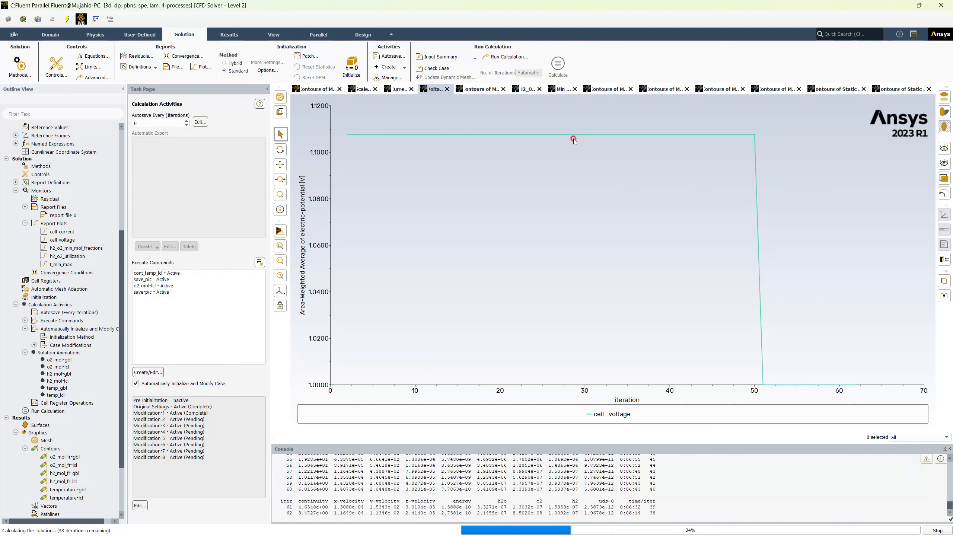